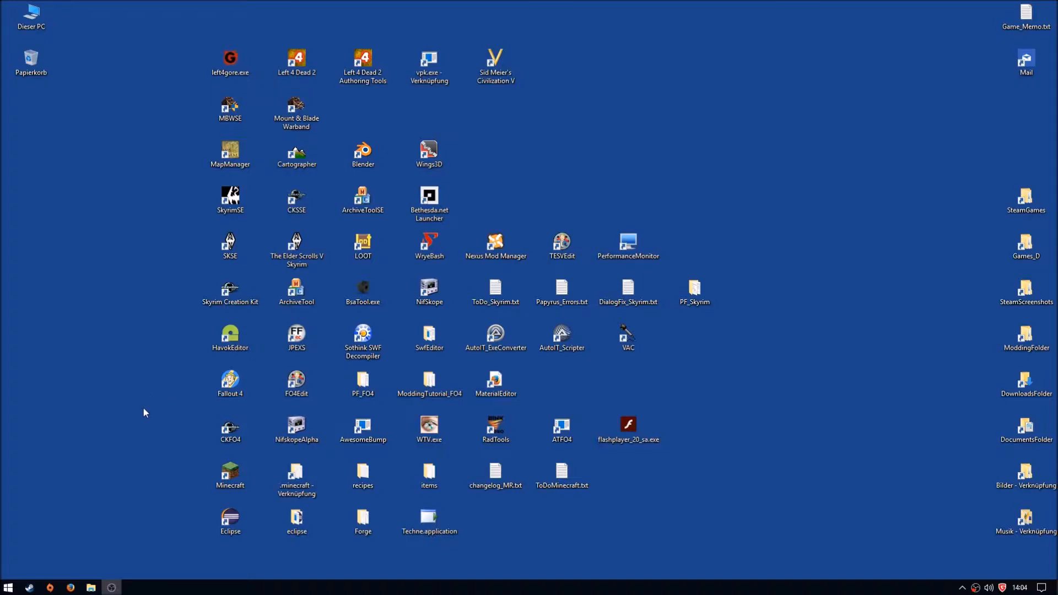
- Open Firefox and run a Google image search for "topographic map europe" in a new tab
left_click(71, 588)
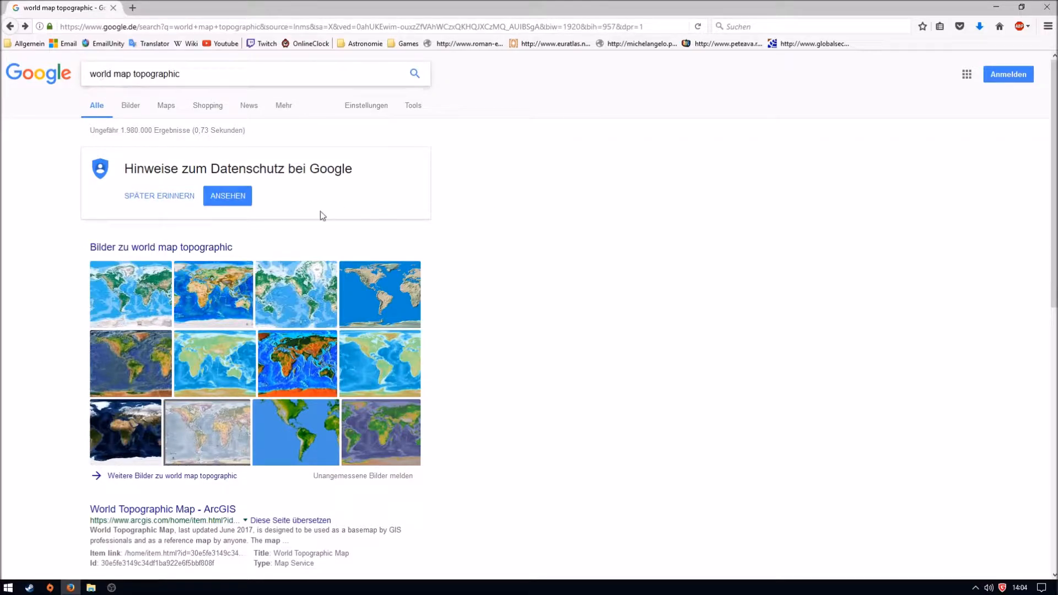
left_click(141, 10)
left_click(999, 26)
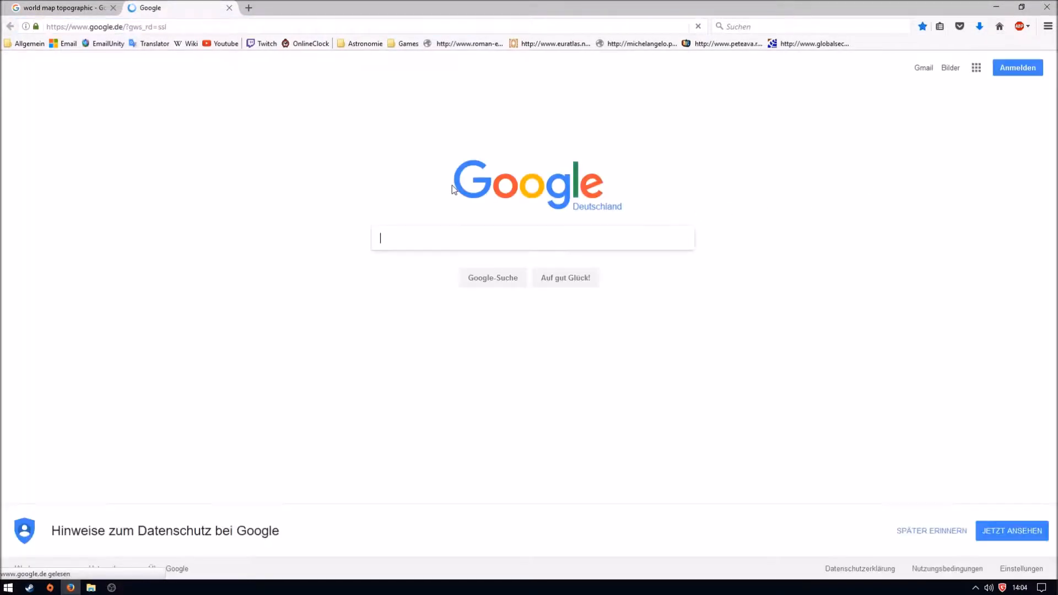
type("topograp")
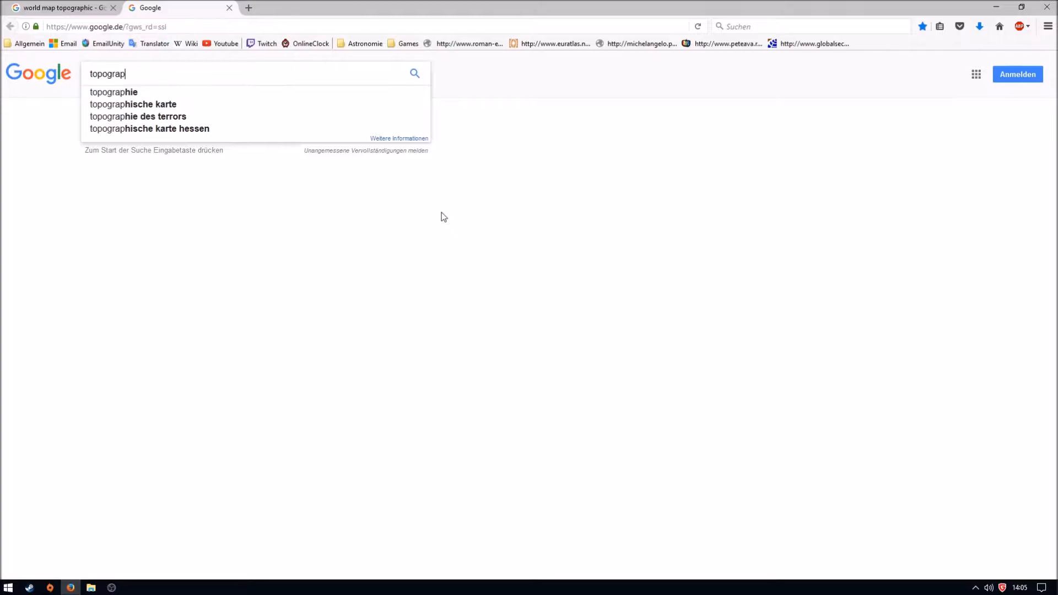
type("hic map europe")
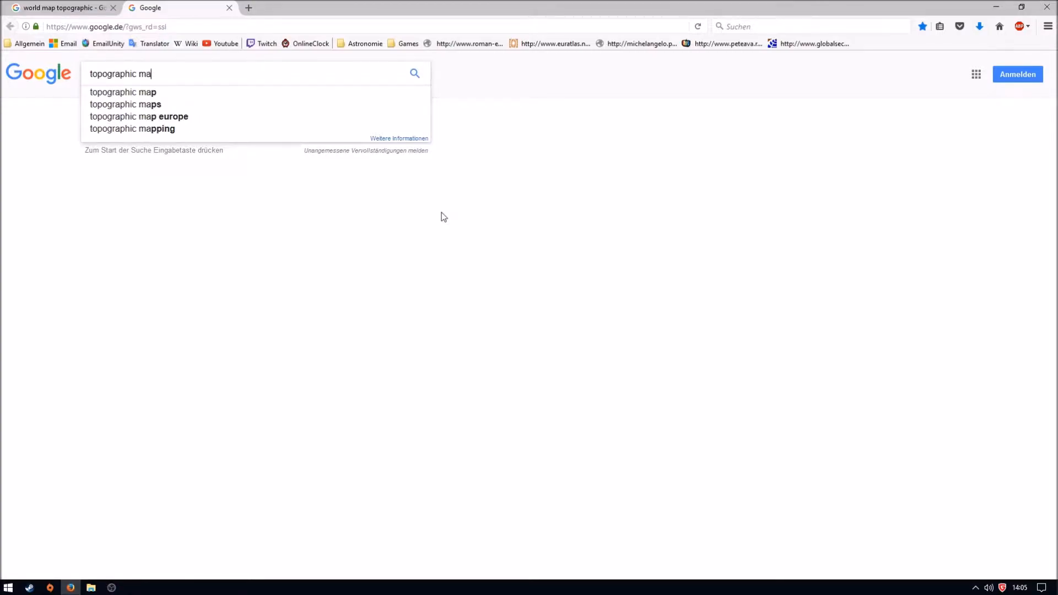
key("Return")
left_click(160, 278)
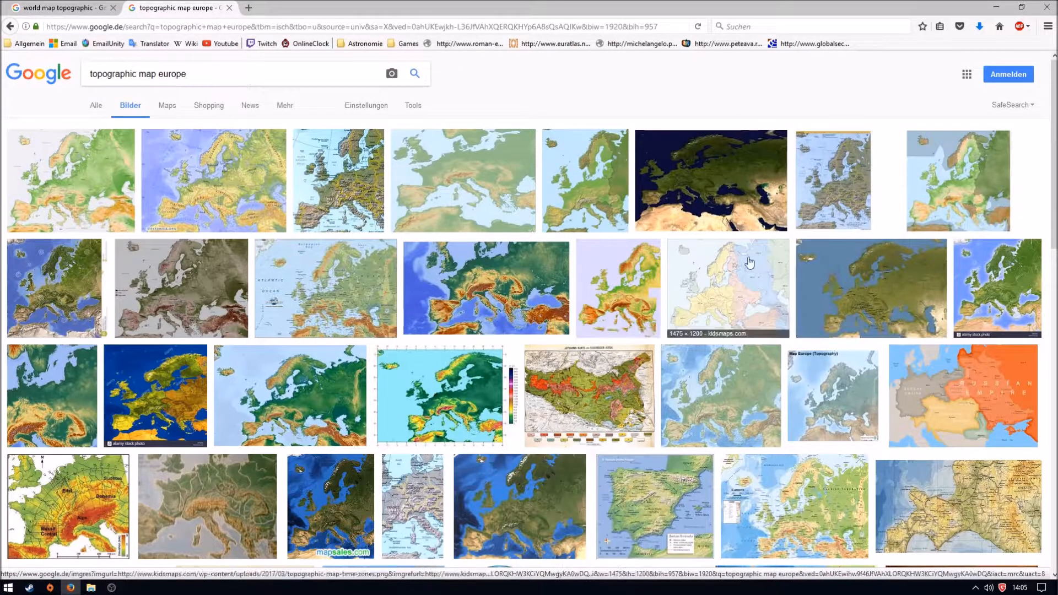
- Look through the Europe topographic map images for a suitable high-resolution map, and close that results tab
scroll(753, 262, "down", 2)
scroll(753, 261, "down", 5)
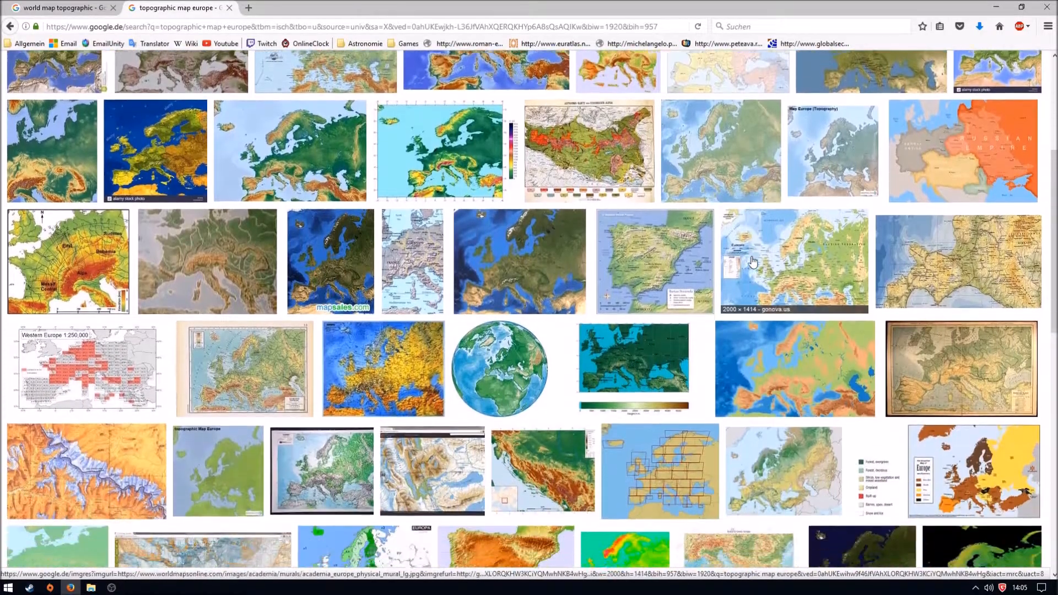
scroll(753, 260, "down", 2)
scroll(577, 365, "up", 5)
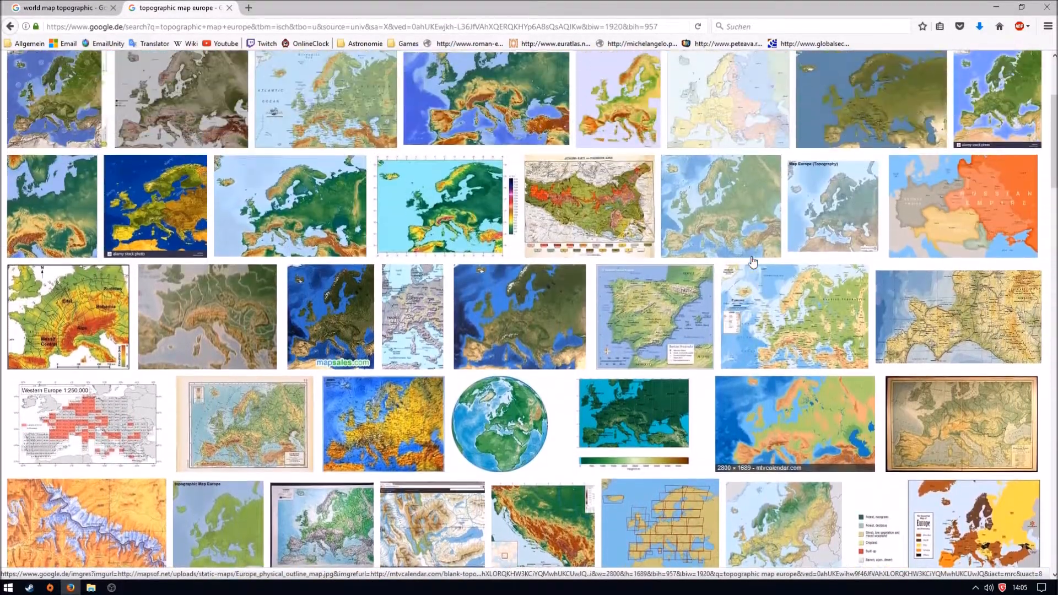
scroll(579, 373, "down", 1)
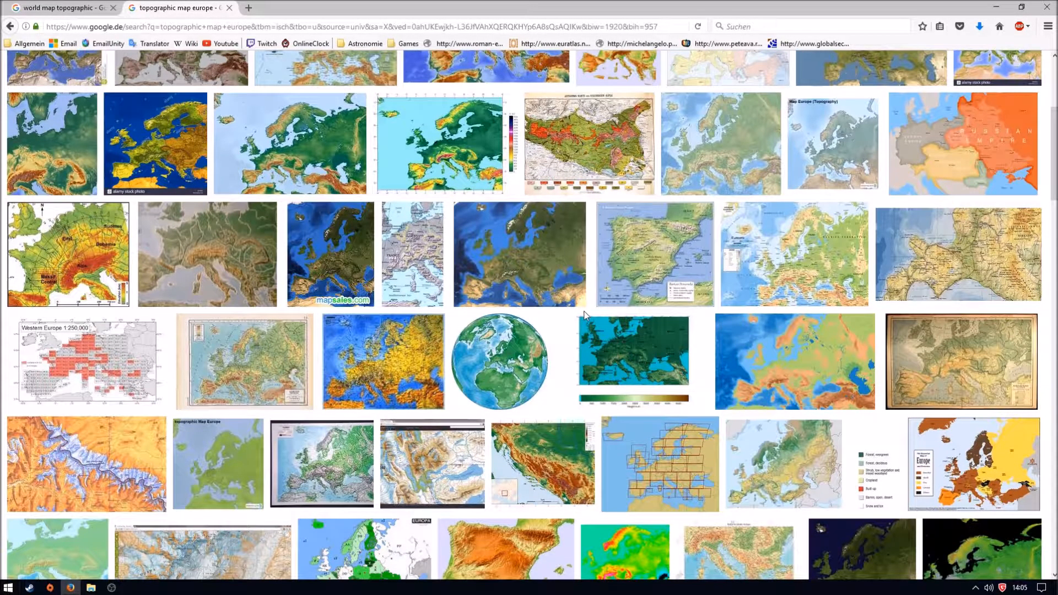
scroll(584, 315, "down", 1)
scroll(833, 260, "down", 1)
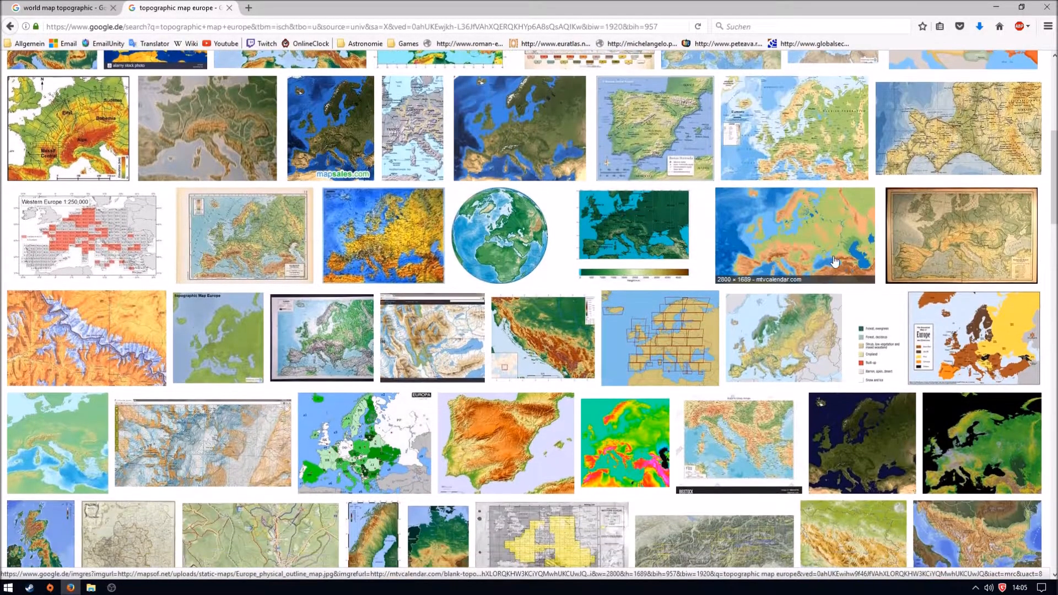
scroll(833, 260, "down", 3)
scroll(343, 312, "down", 4)
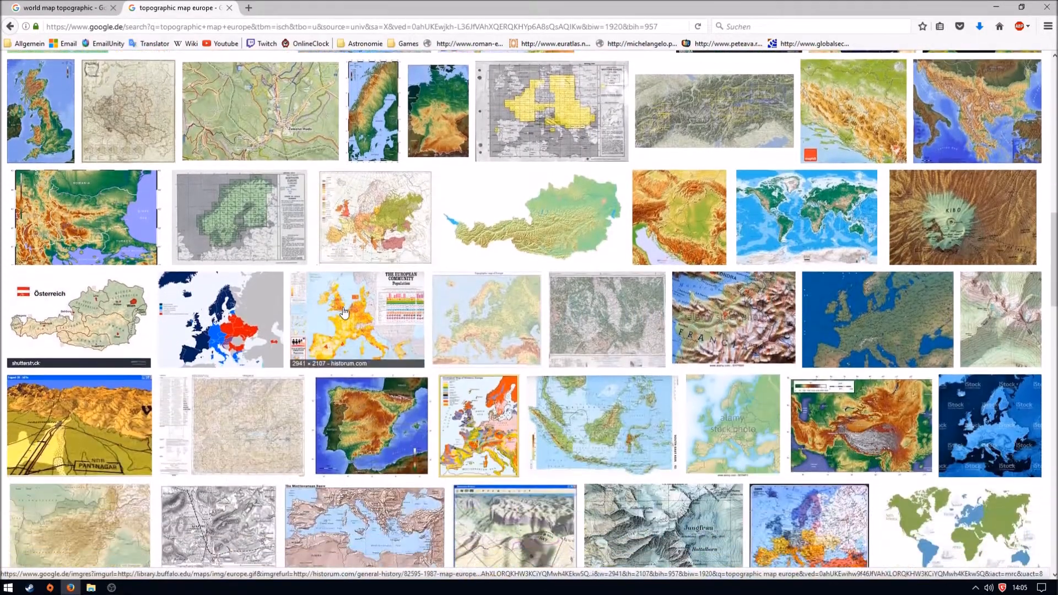
scroll(344, 312, "down", 4)
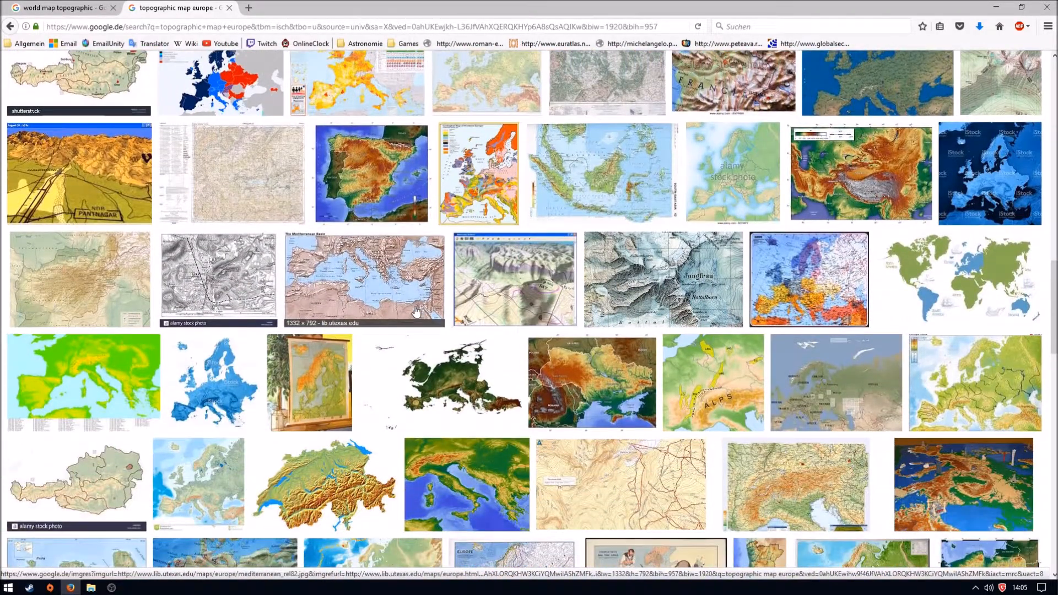
scroll(416, 311, "down", 10)
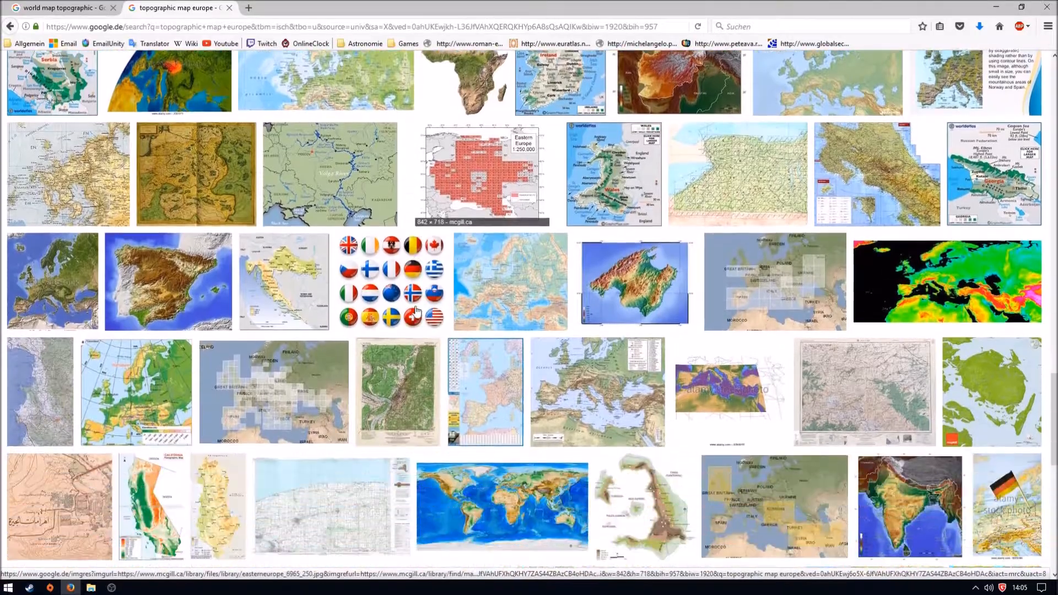
scroll(416, 312, "up", 15)
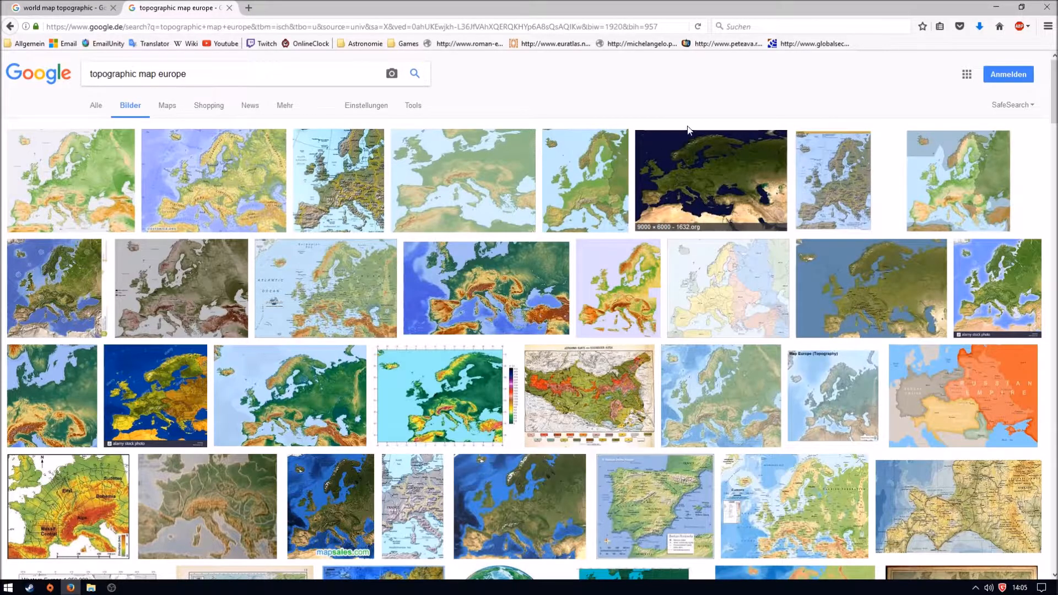
left_click(229, 8)
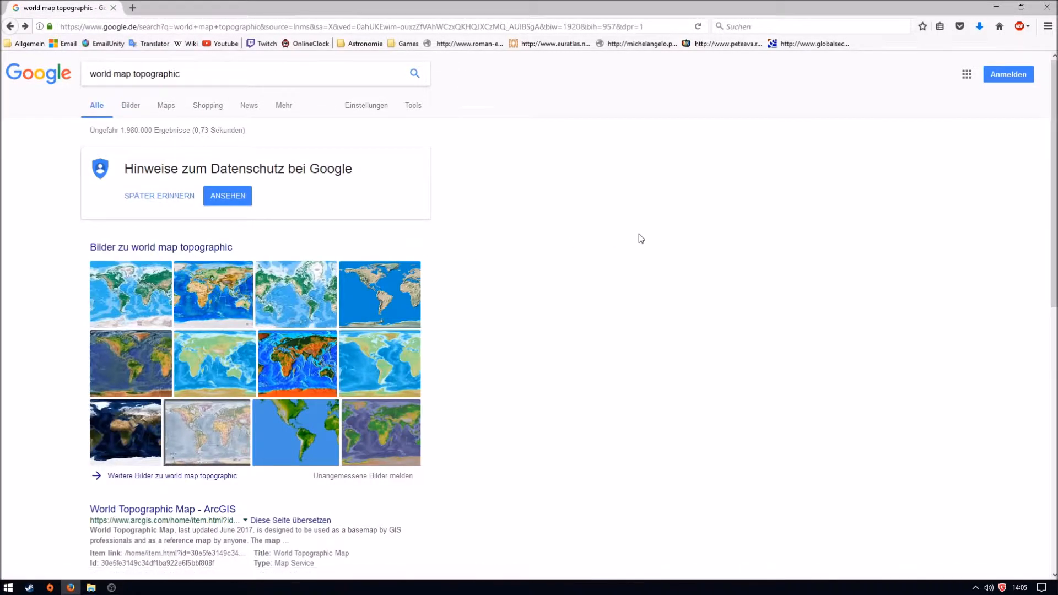
- Show the image results for "world map topographic", view the Wikipedia map WorldMap-A non-Frame.png at full size, and close it
left_click(131, 105)
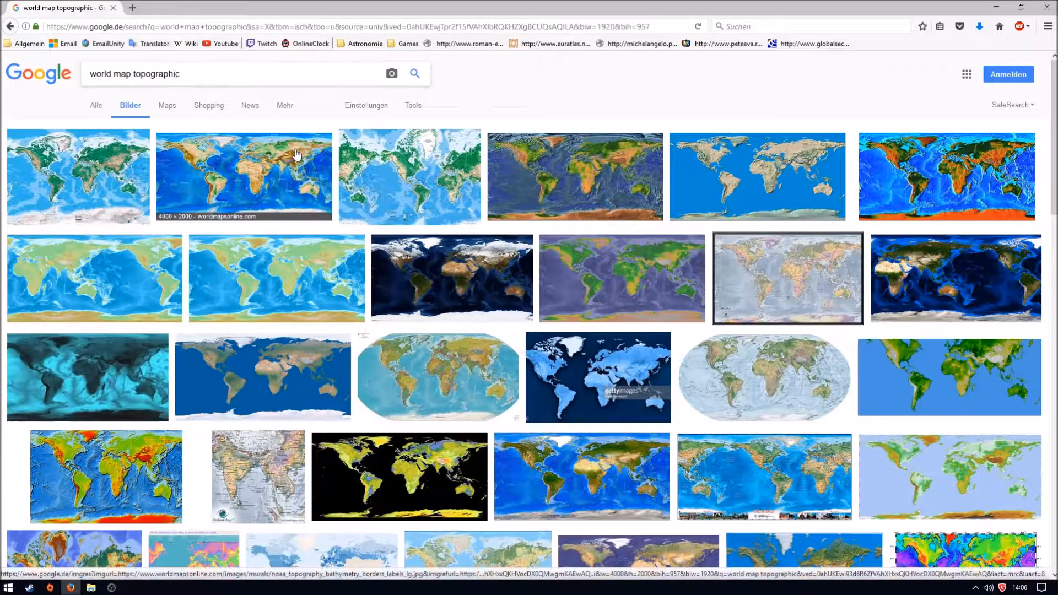
scroll(296, 155, "down", 1)
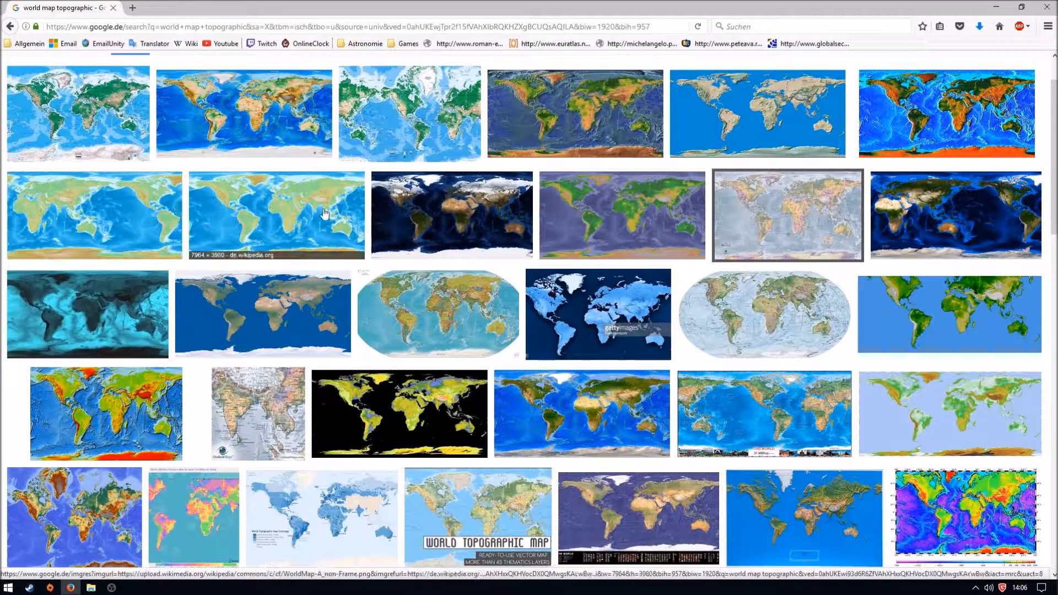
left_click(295, 211)
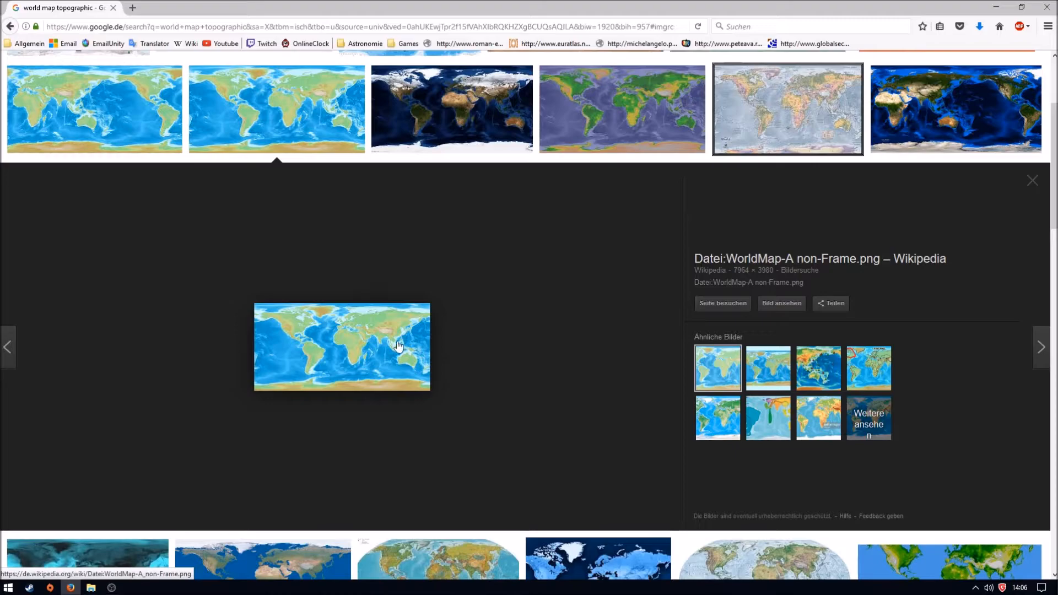
left_click(398, 346)
left_click(389, 287)
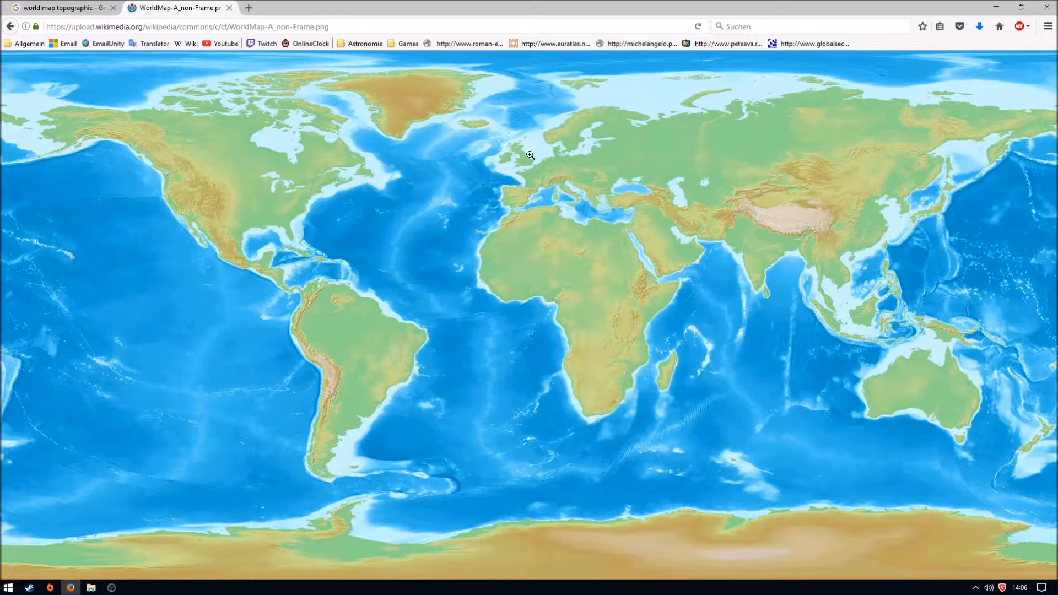
left_click(229, 8)
- Open the full-size image of the 16200x8100 Extremely High Definition Topographic Map of Earth from its Reddit post
scroll(314, 283, "down", 5)
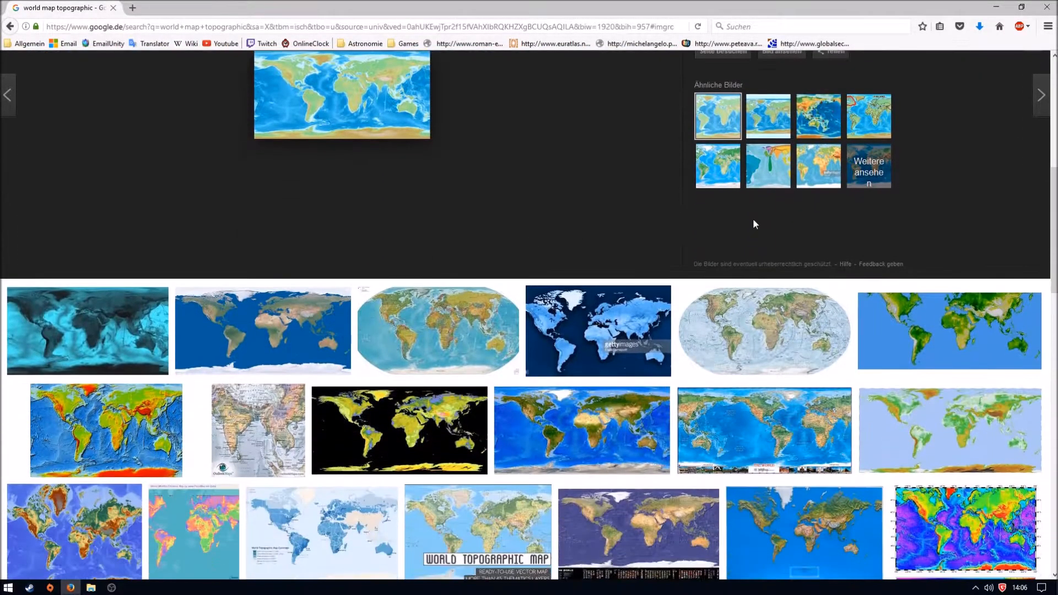
left_click(343, 326)
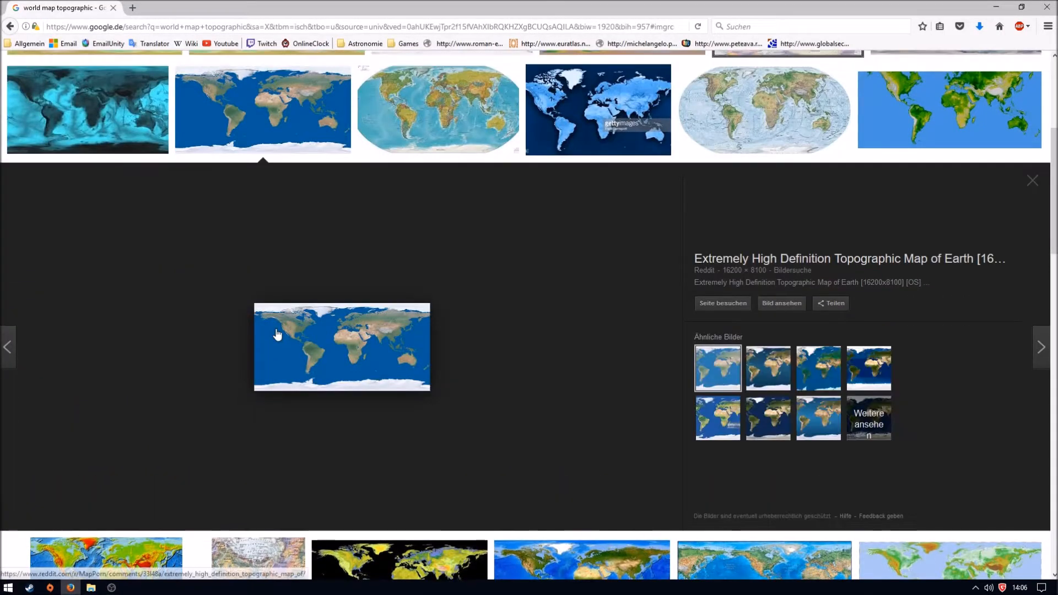
left_click(344, 324)
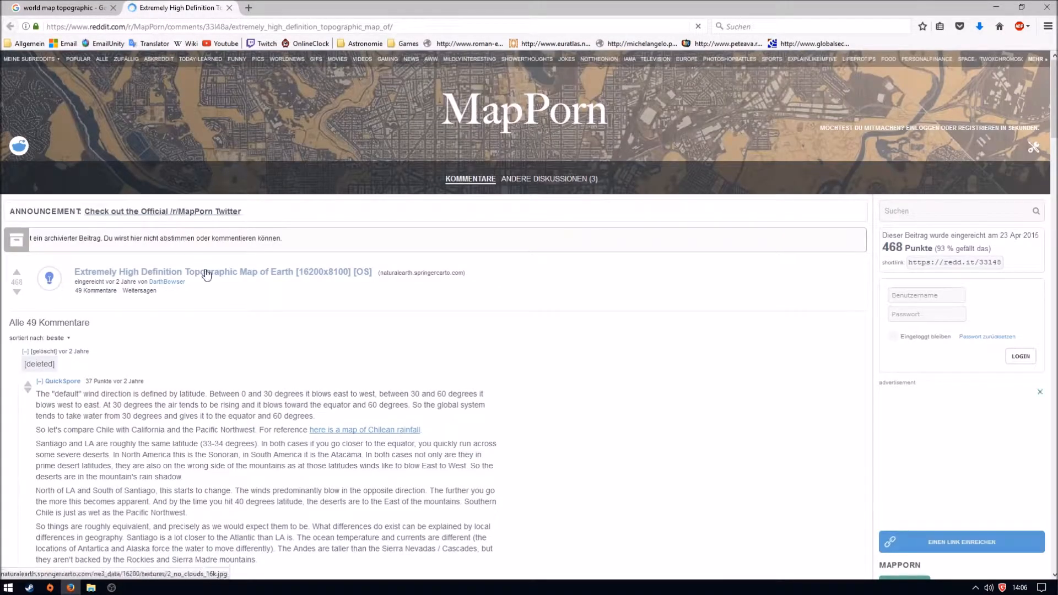
left_click(206, 275)
key("ctrl+Tab")
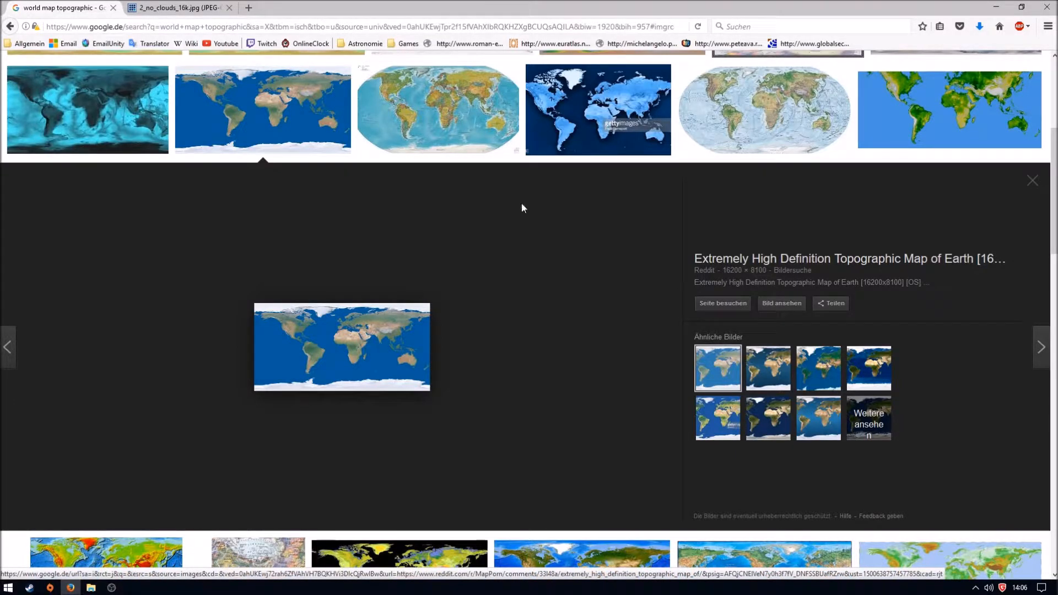
scroll(517, 217, "up", 3)
scroll(366, 264, "down", 3)
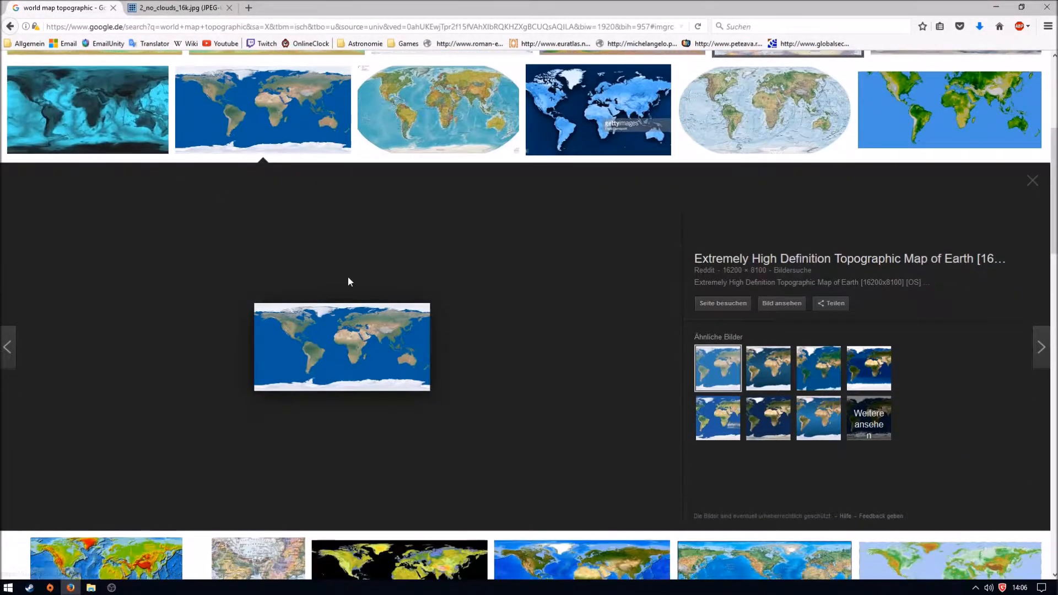
left_click(184, 4)
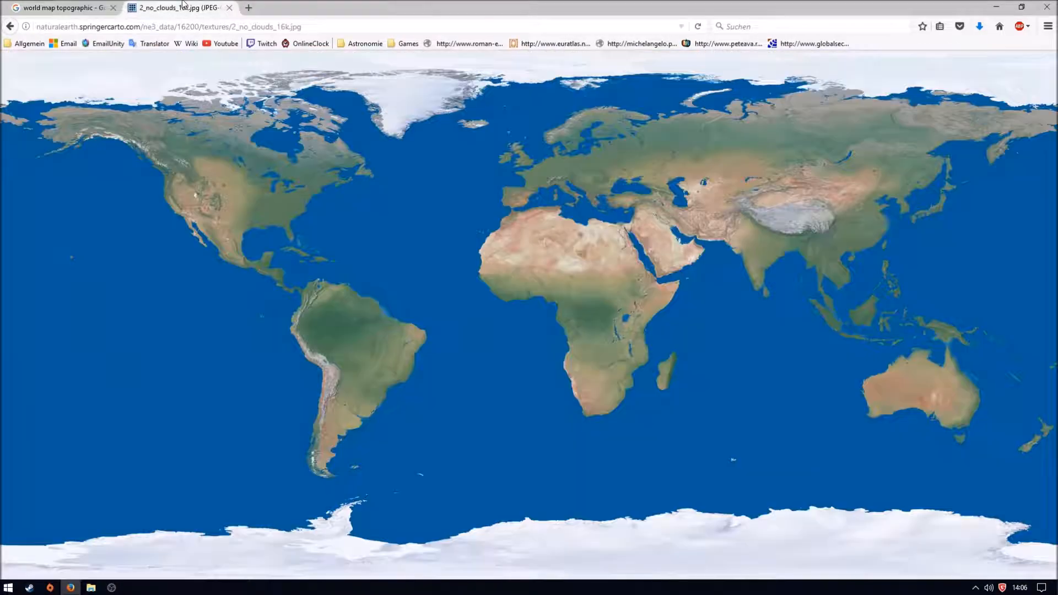
- Save the full-size Earth map to the Desktop under its suggested file name and close the browser
right_click(412, 244)
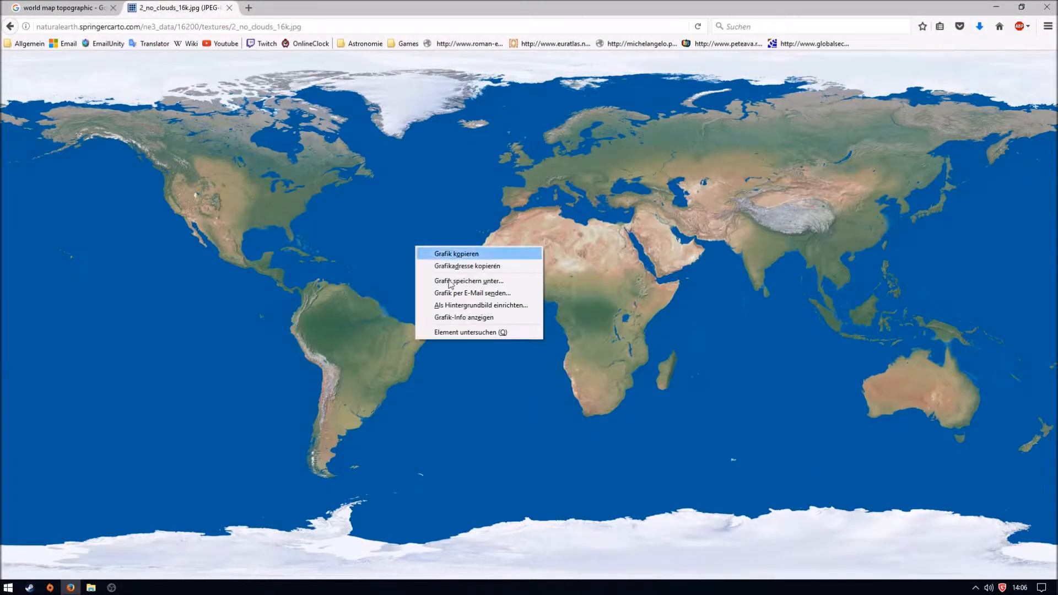
left_click(440, 280)
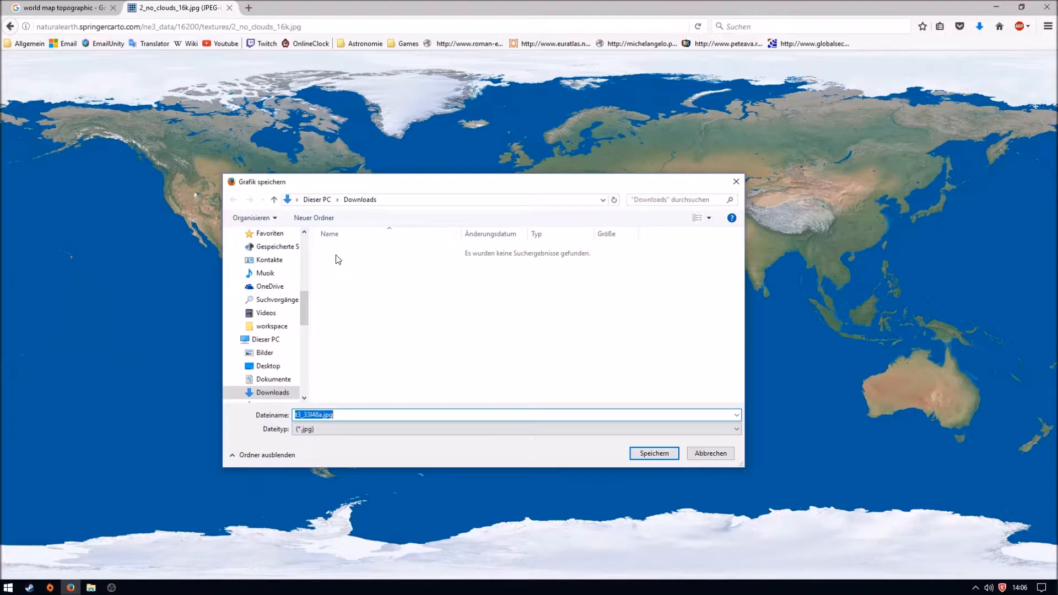
left_click_drag(302, 293, 303, 242)
left_click(266, 255)
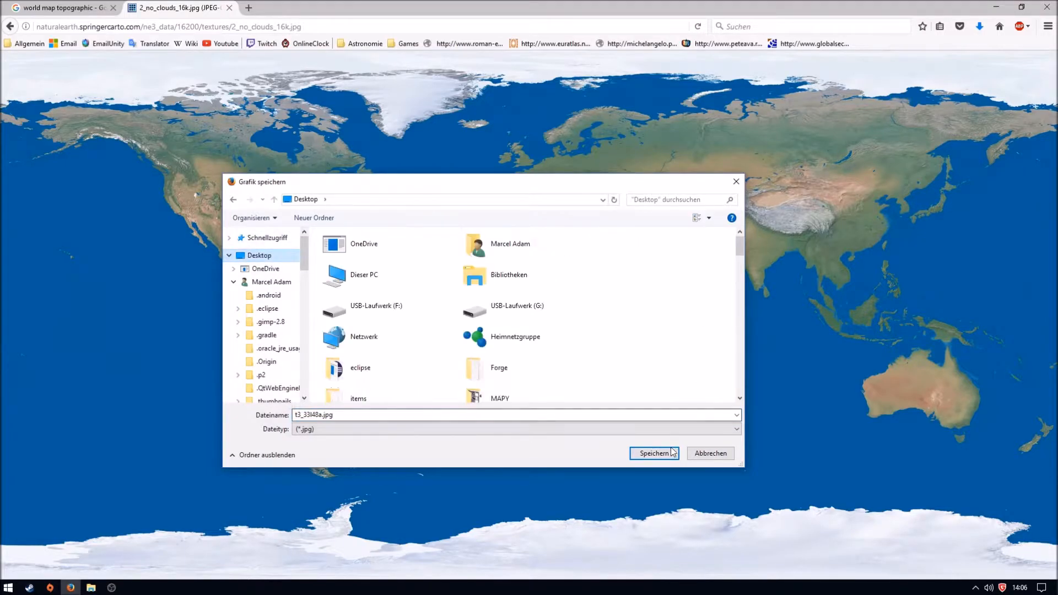
left_click(671, 452)
left_click(229, 7)
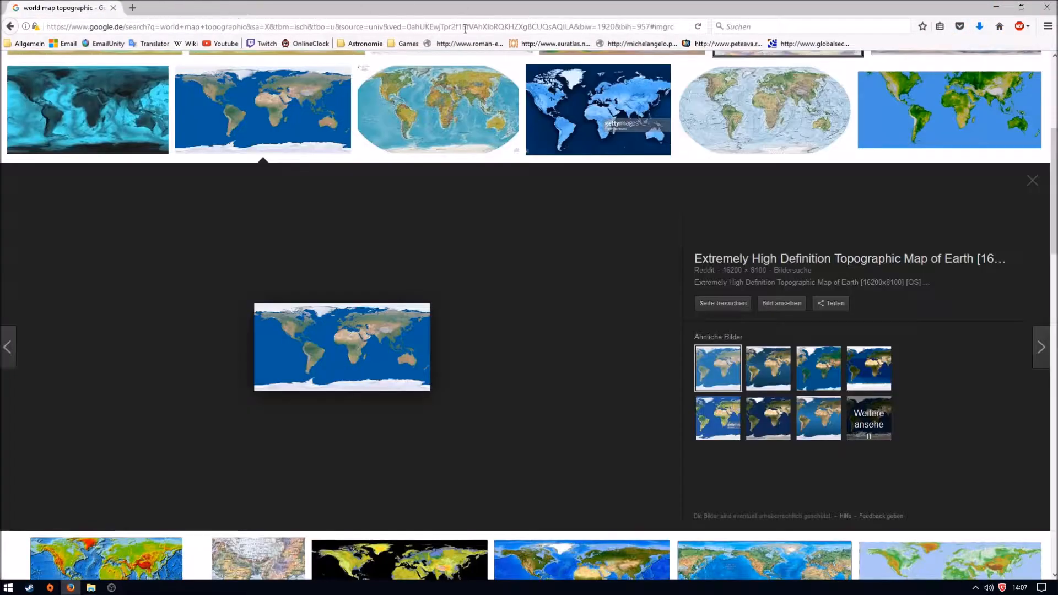
left_click(1046, 7)
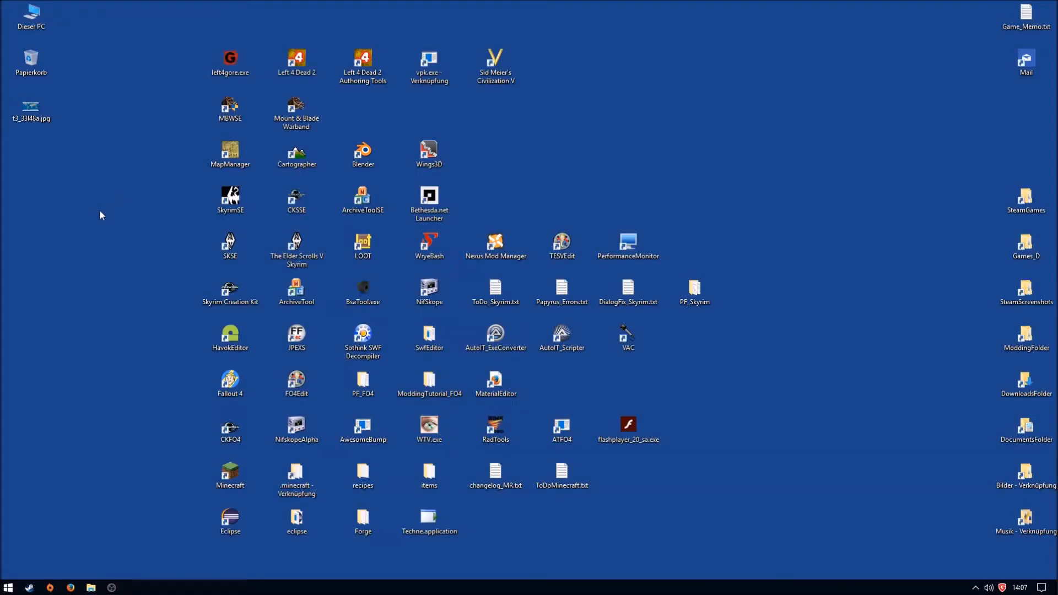
- Rename the downloaded map on the desktop to worldMapTopo.jpg and open it briefly in the default photo viewer
right_click(23, 121)
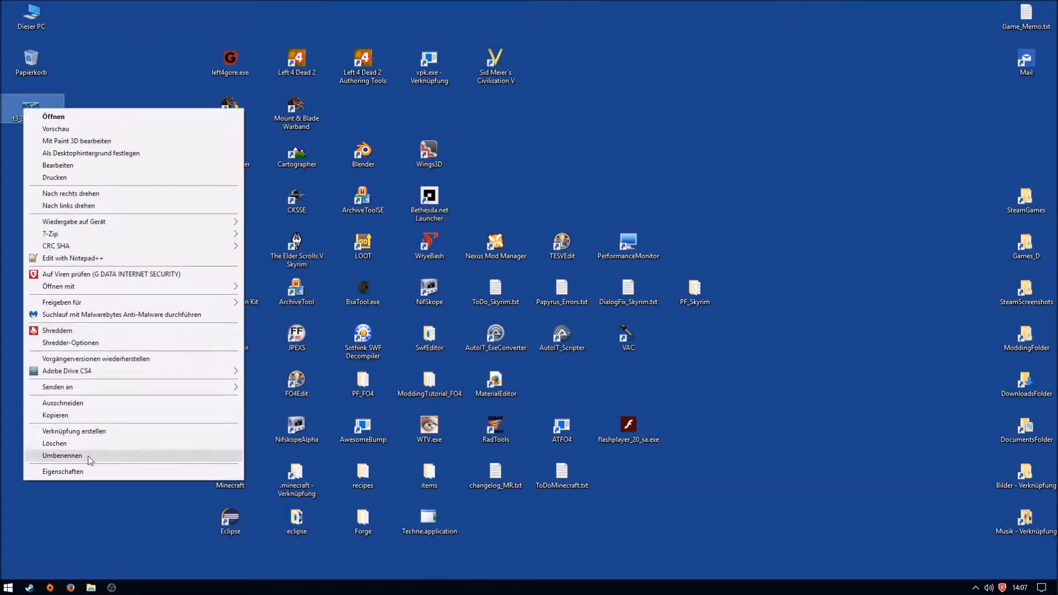
left_click(62, 455)
type("worldMapTopo")
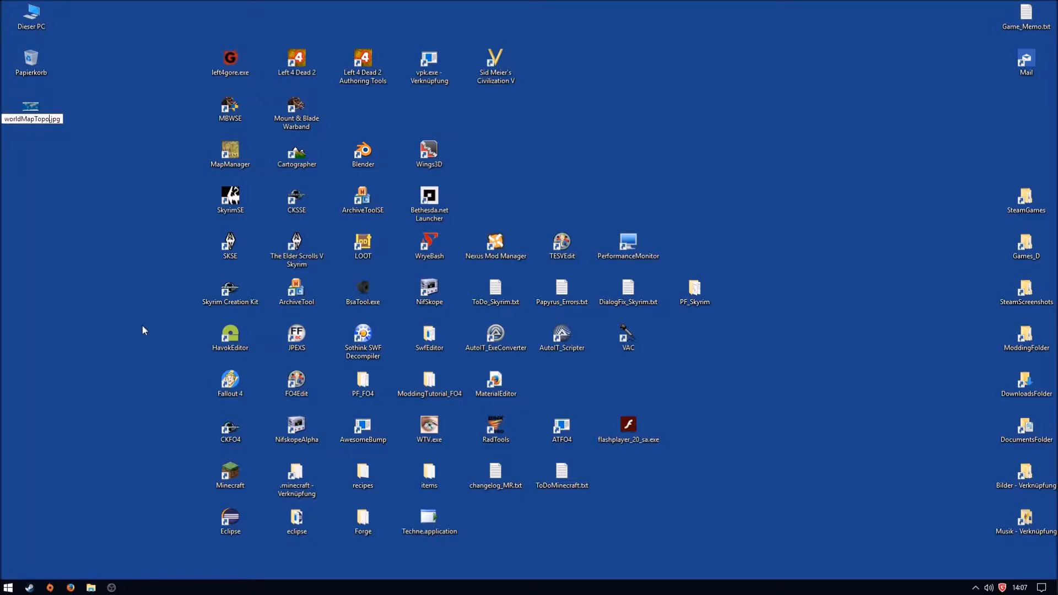
key("Return")
double_click(37, 122)
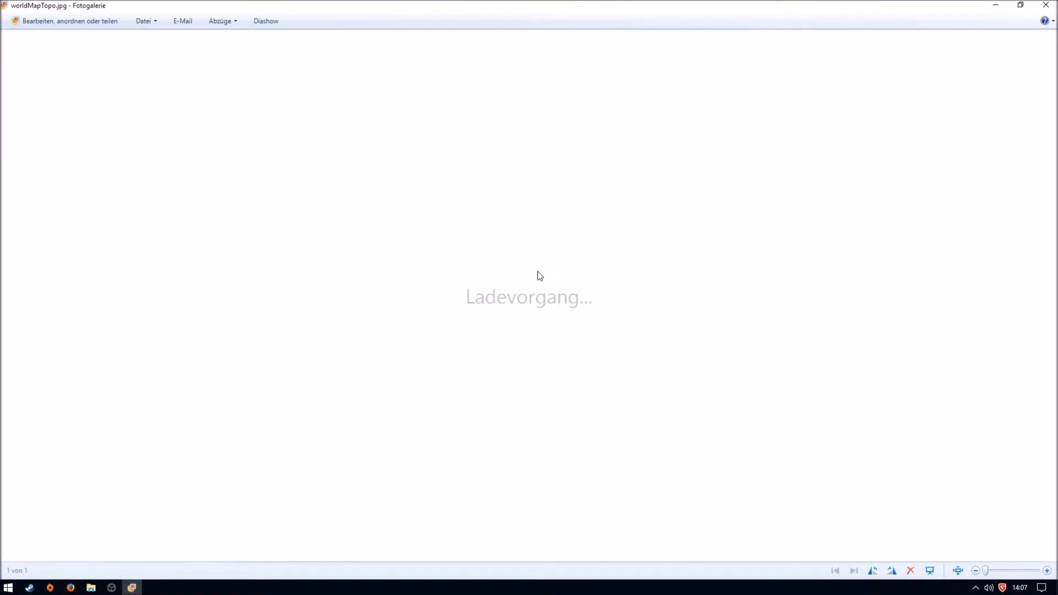
left_click(1045, 5)
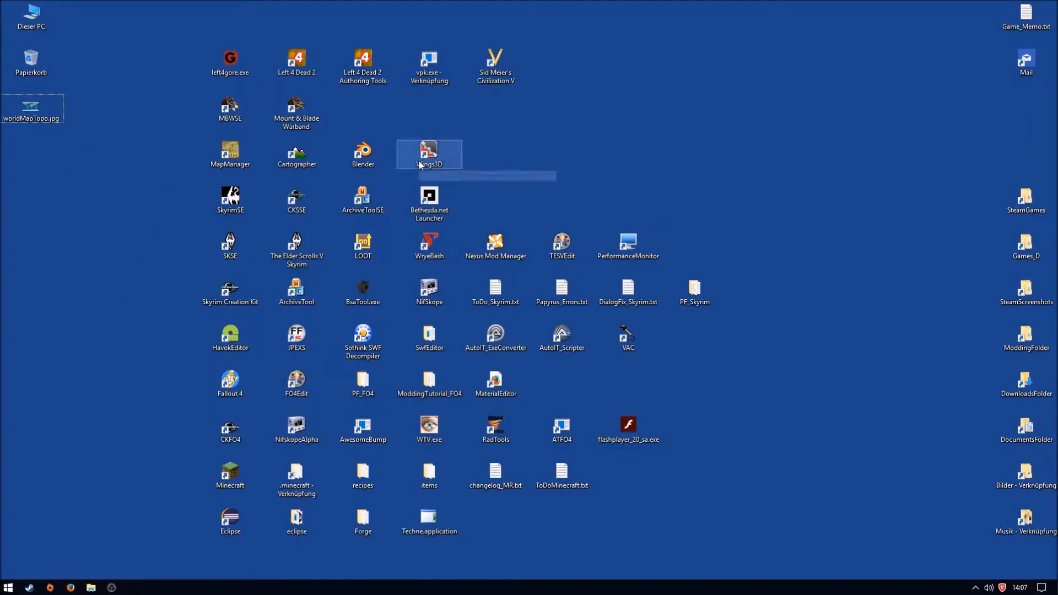
- Open worldMapTopo.jpg from the desktop in the GNU Image Manipulation Program, maximize the image window and move the toolbox off the map
right_click(35, 115)
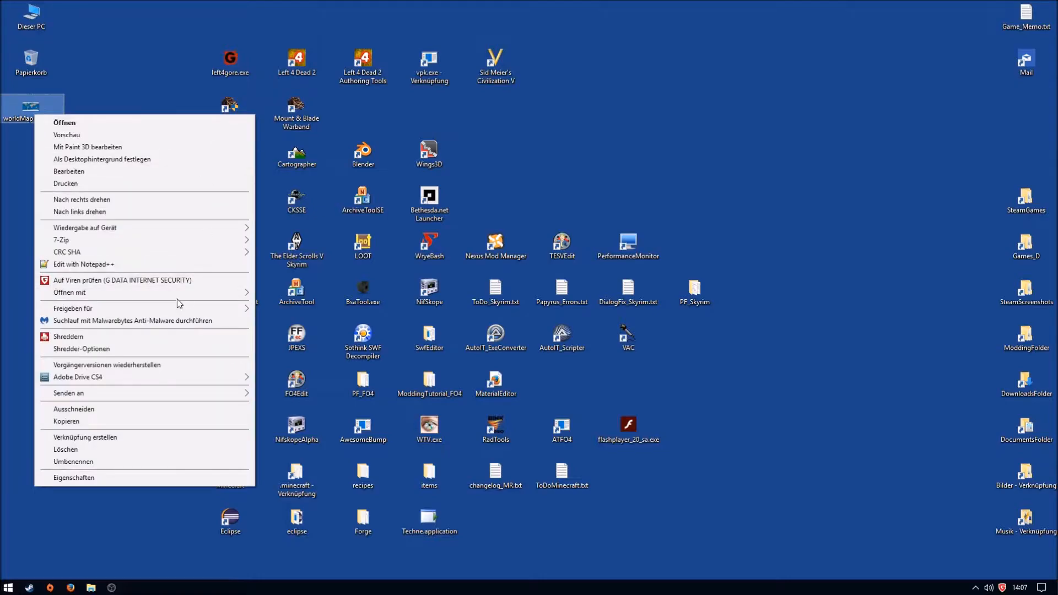
mouse_move(215, 292)
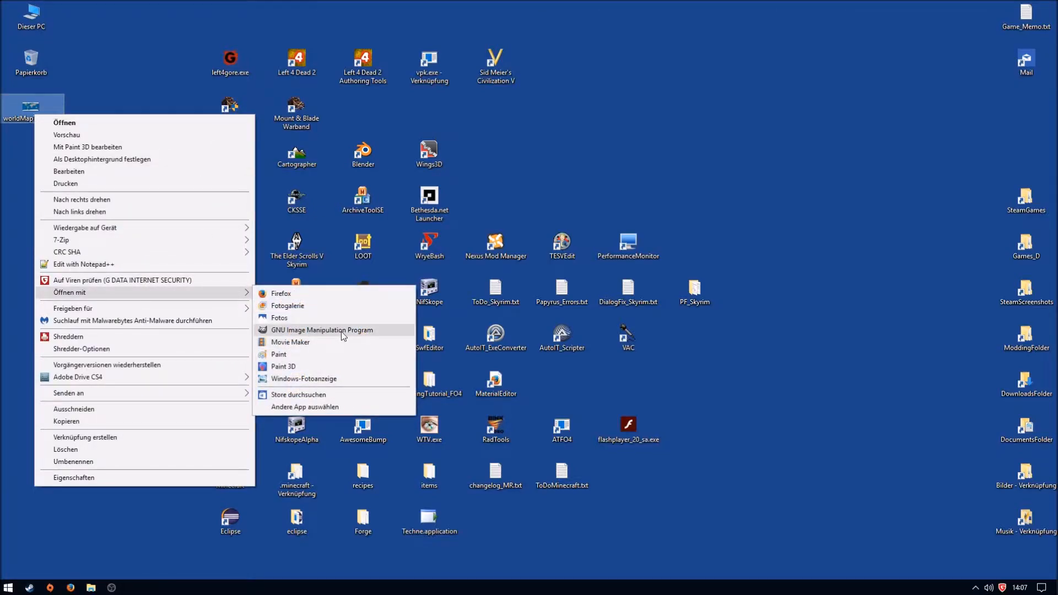
left_click(342, 330)
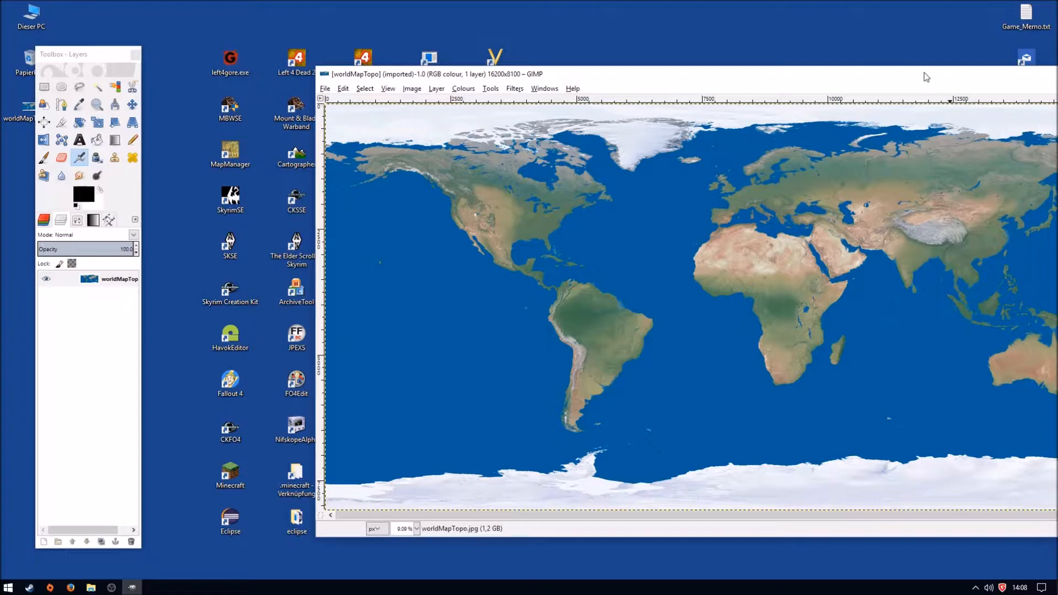
double_click(926, 77)
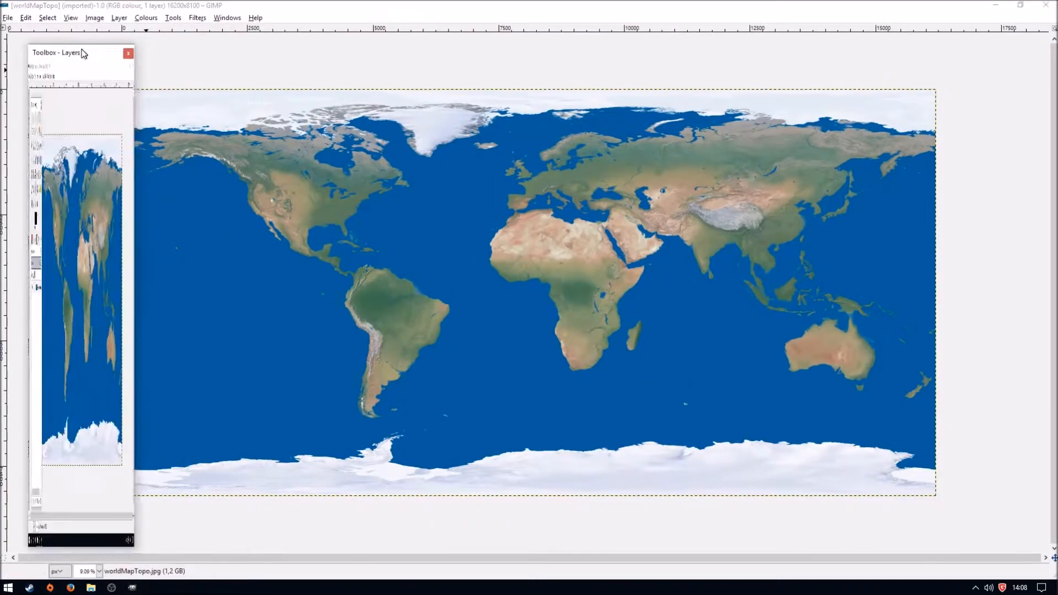
left_click_drag(87, 53, 57, 34)
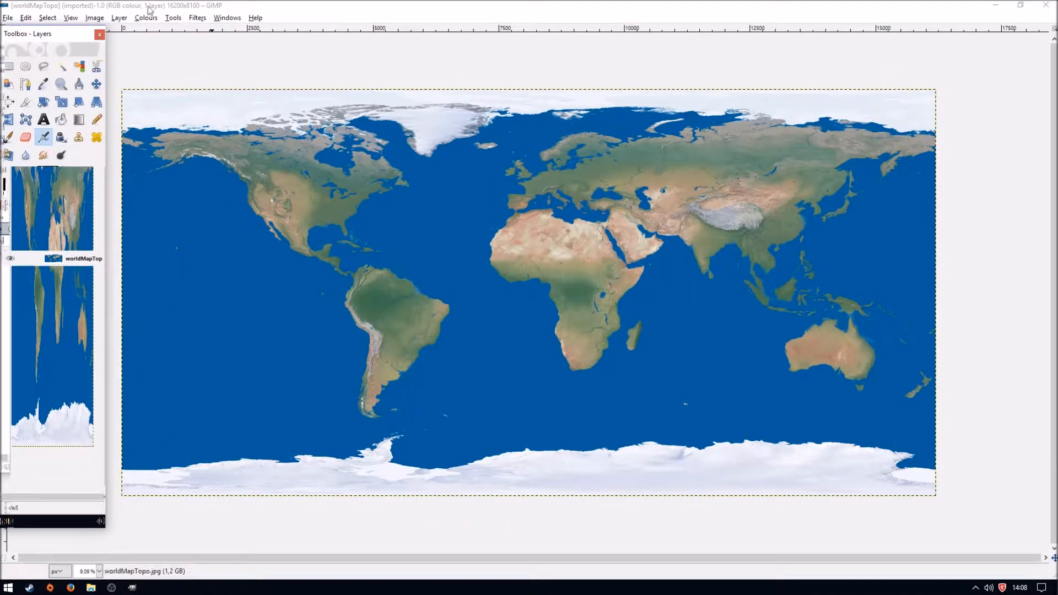
- Draw a rectangular selection around Europe and the Mediterranean on the world map
left_click(13, 70)
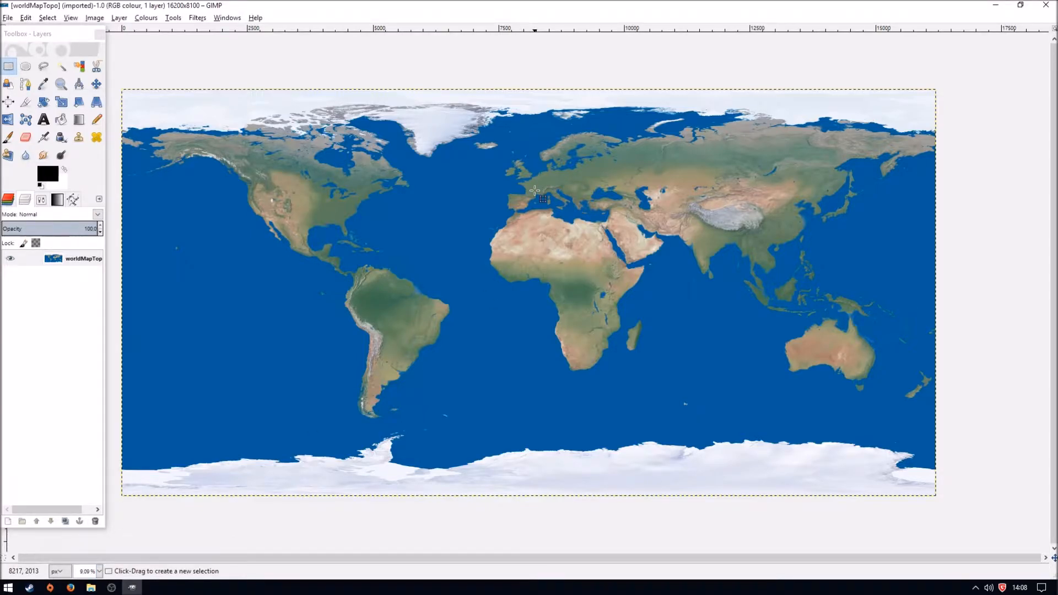
left_click_drag(457, 114, 621, 233)
left_click(471, 138)
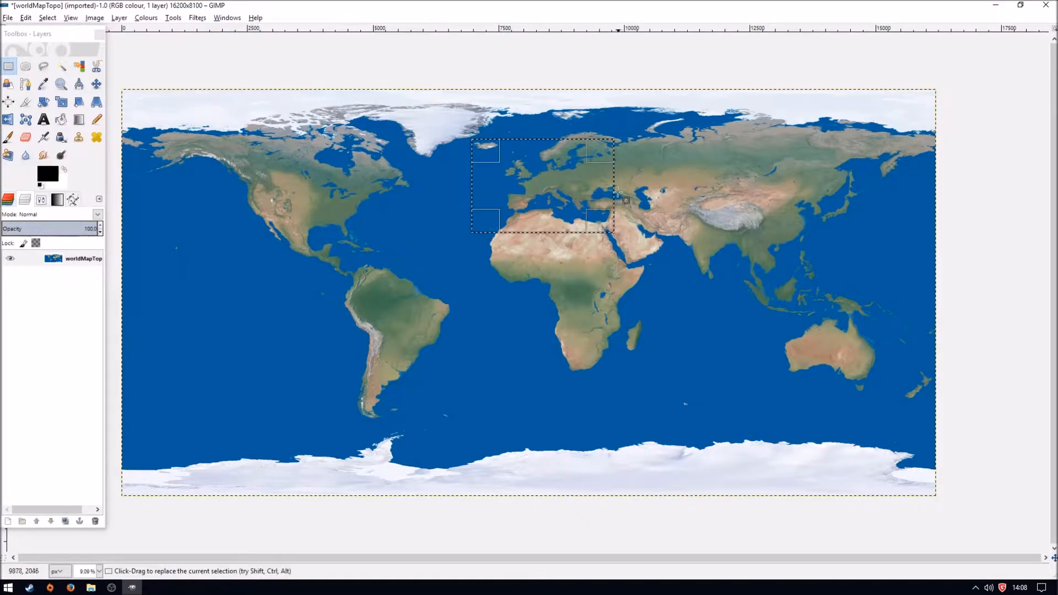
- Adjust the rectangular selection's eastern edge past the Black Sea and enlarge it outward to take in more of the area around Europe
left_click_drag(614, 189, 655, 188)
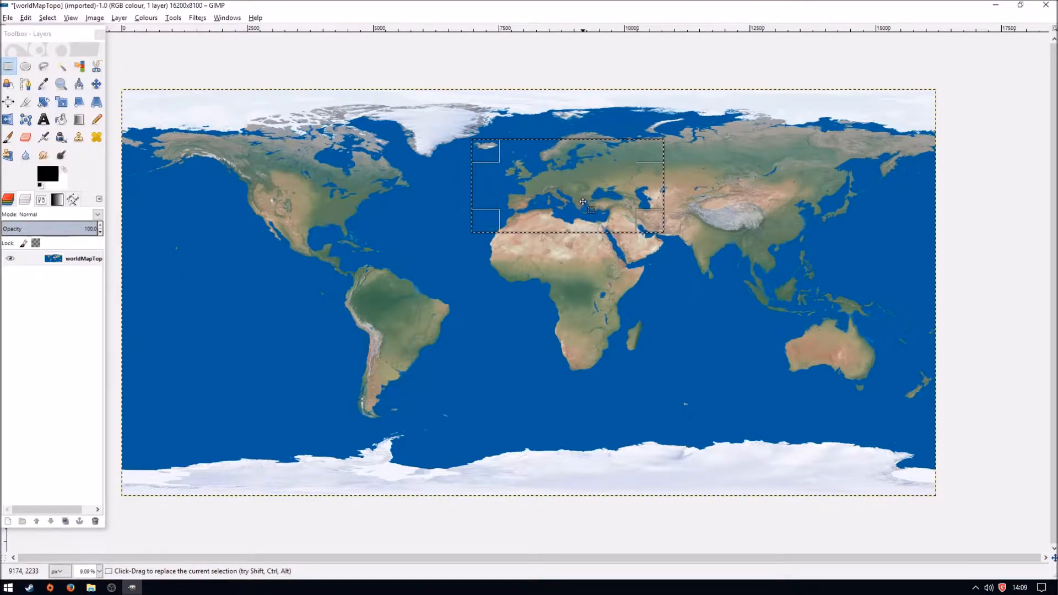
left_click_drag(639, 192, 607, 190)
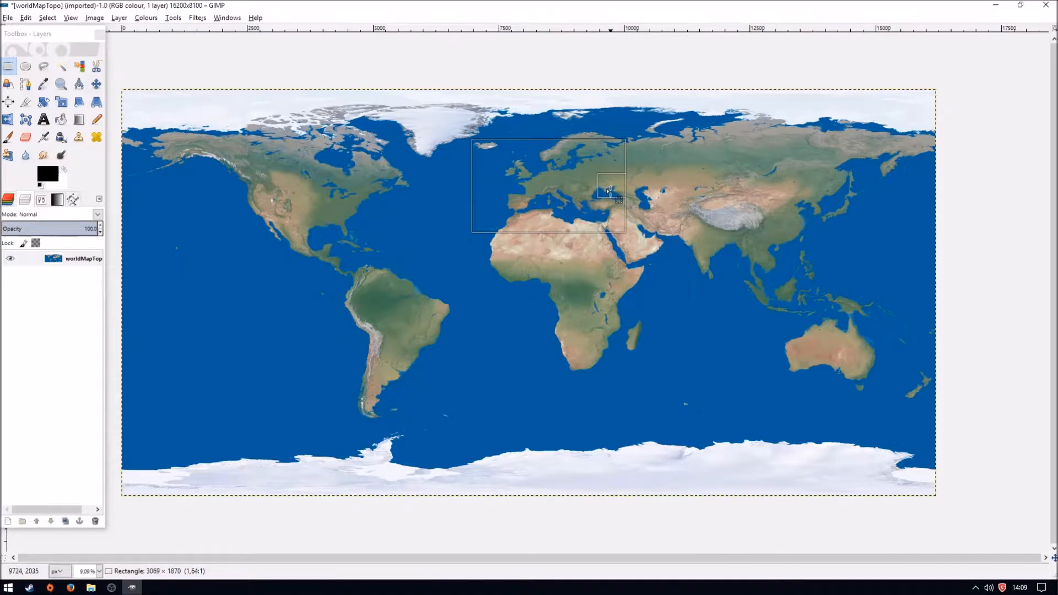
left_click_drag(608, 190, 612, 191)
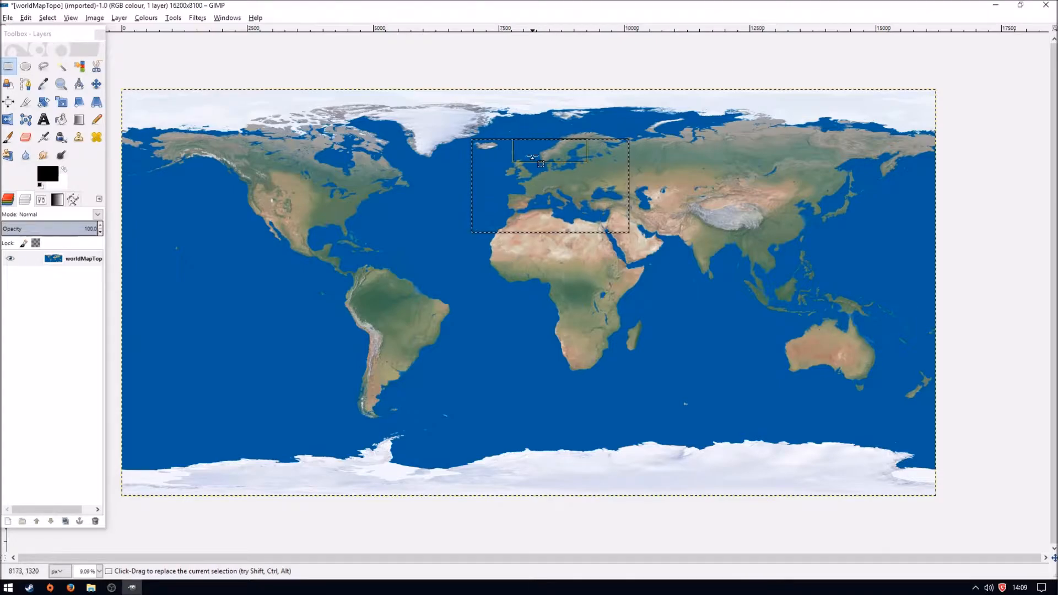
left_click_drag(486, 150, 473, 143)
left_click_drag(622, 143, 634, 139)
mouse_move(571, 227)
left_mouse_down()
mouse_move(571, 251)
mouse_move(571, 238)
left_mouse_up()
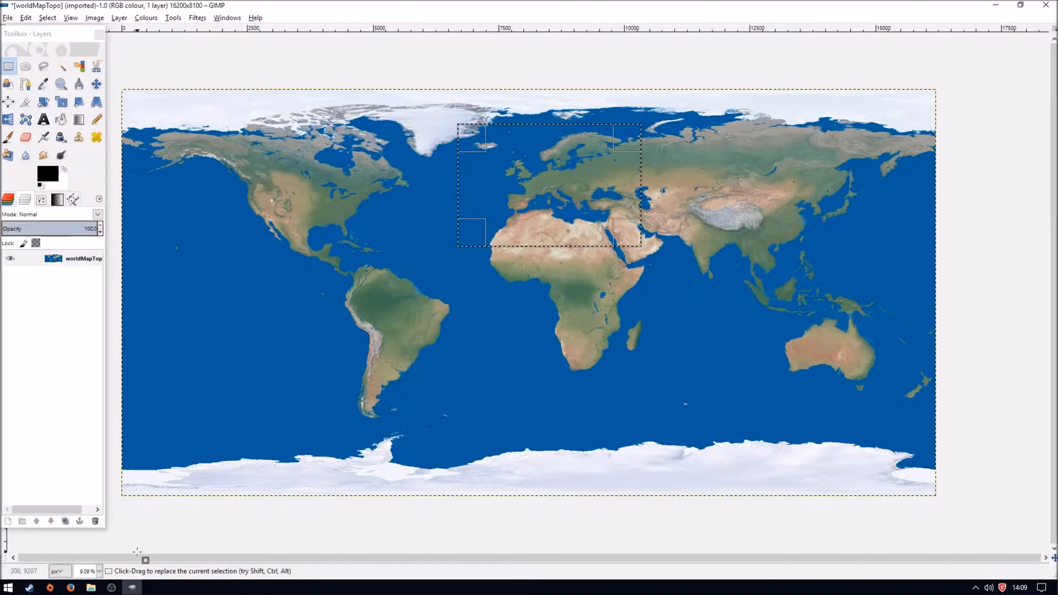
- Switch to the file manager and bring up the Native module folder of Mount and Blade
mouse_move(92, 590)
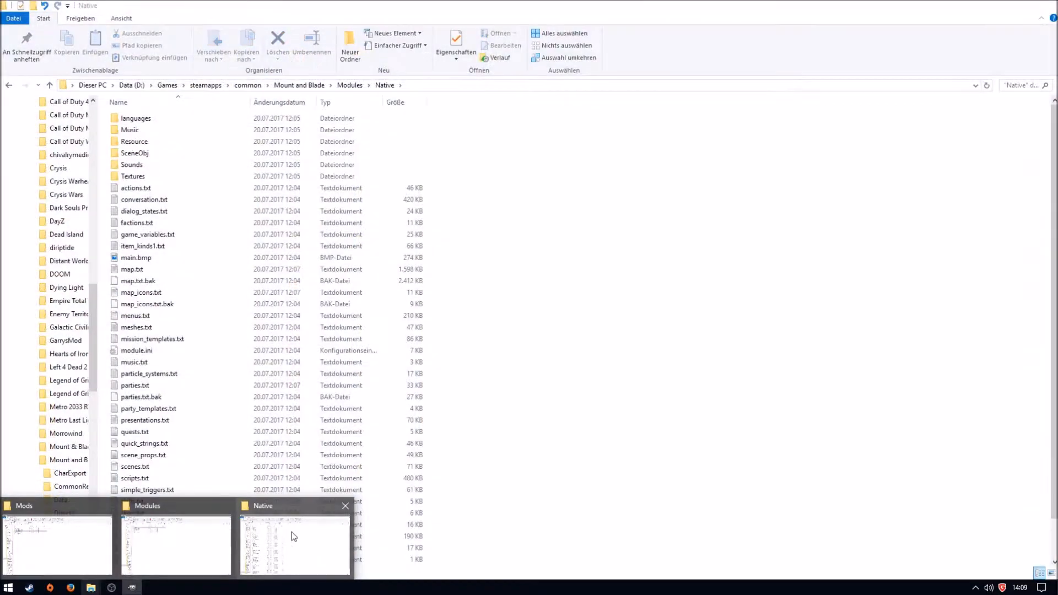
left_click(292, 531)
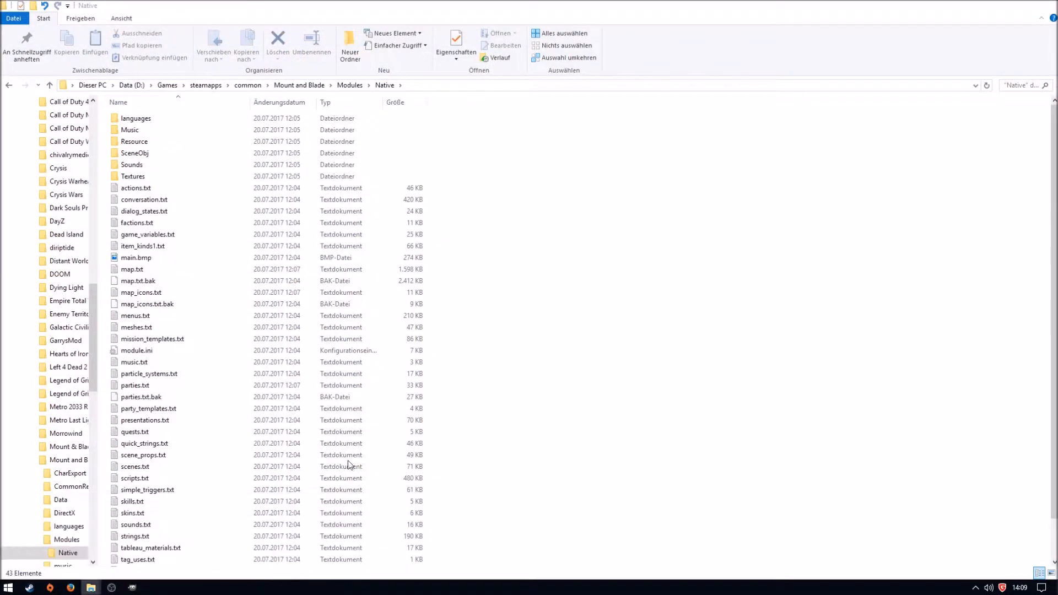
left_click(93, 590)
left_click(126, 520)
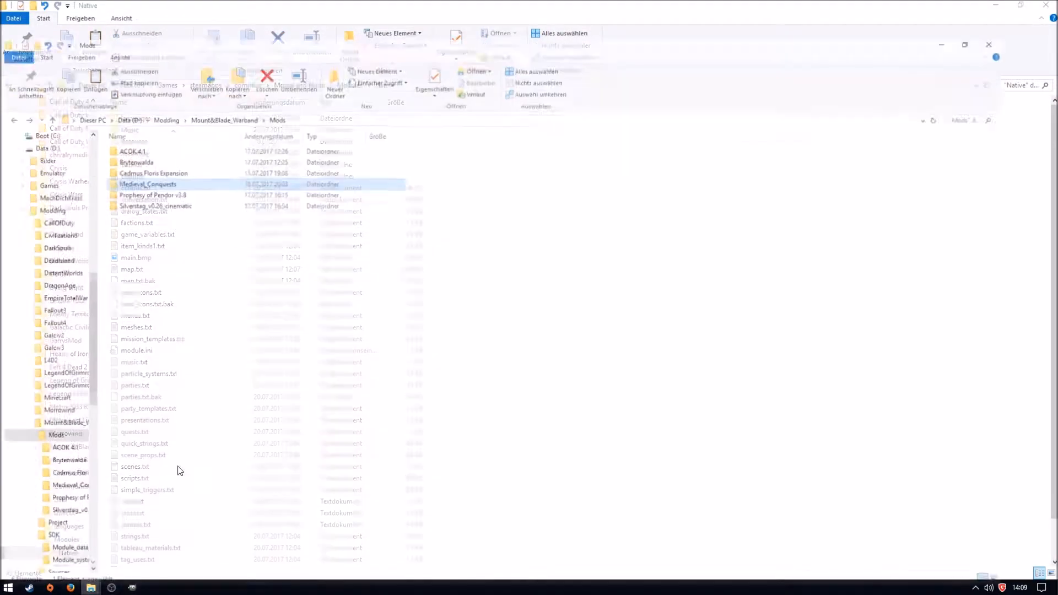
left_click(91, 587)
left_click(292, 532)
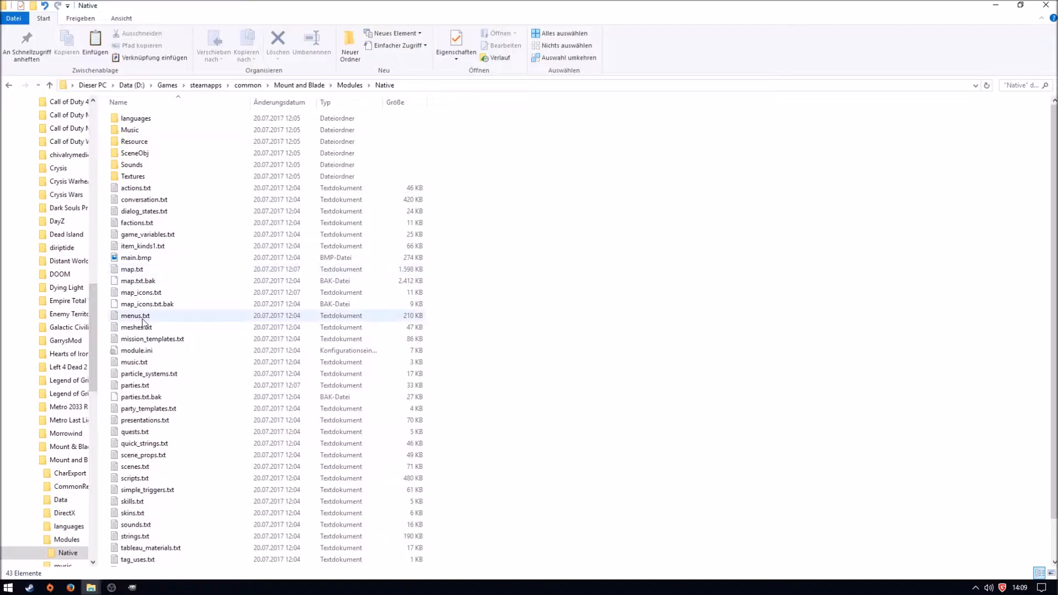
- Open the Native module's module.ini in Notepad++, check the map_min and map_max x and y entries, and close the editor
left_click(142, 351)
right_click(142, 351)
left_click(216, 135)
left_click_drag(113, 92, 36, 67)
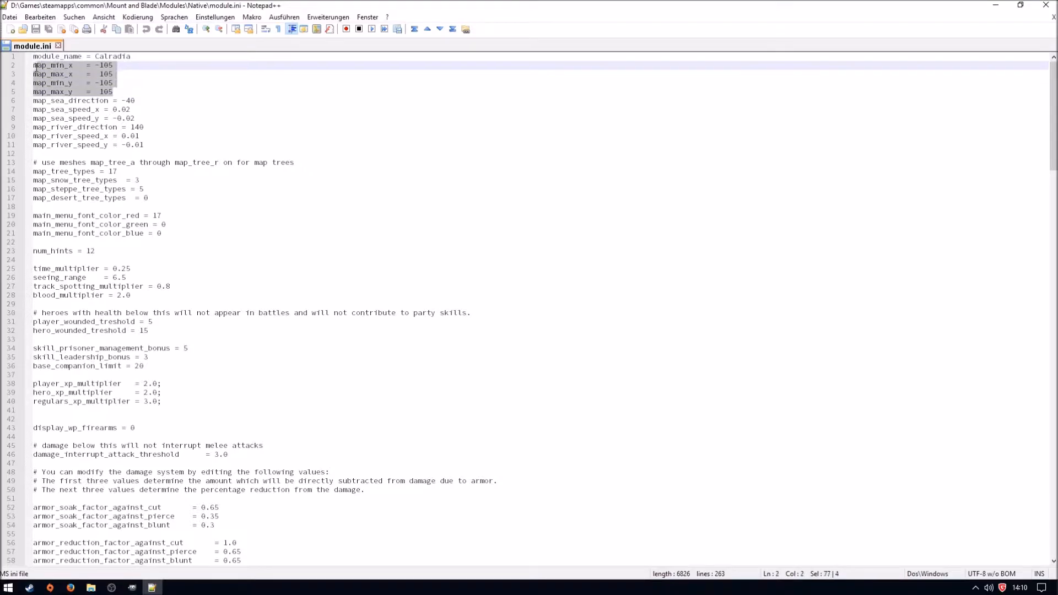
left_click(108, 92)
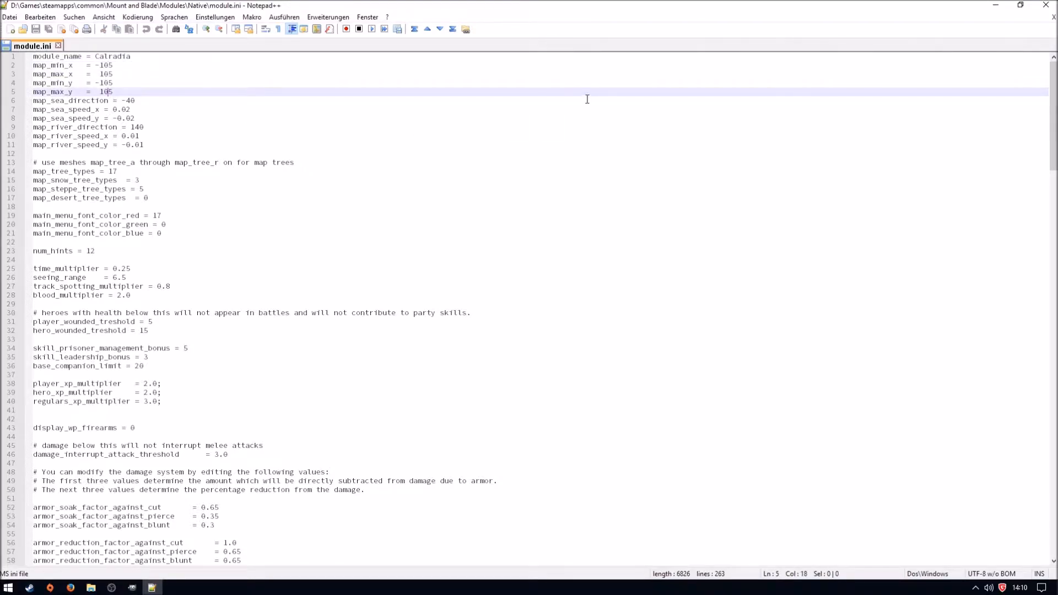
key("ctrl+w")
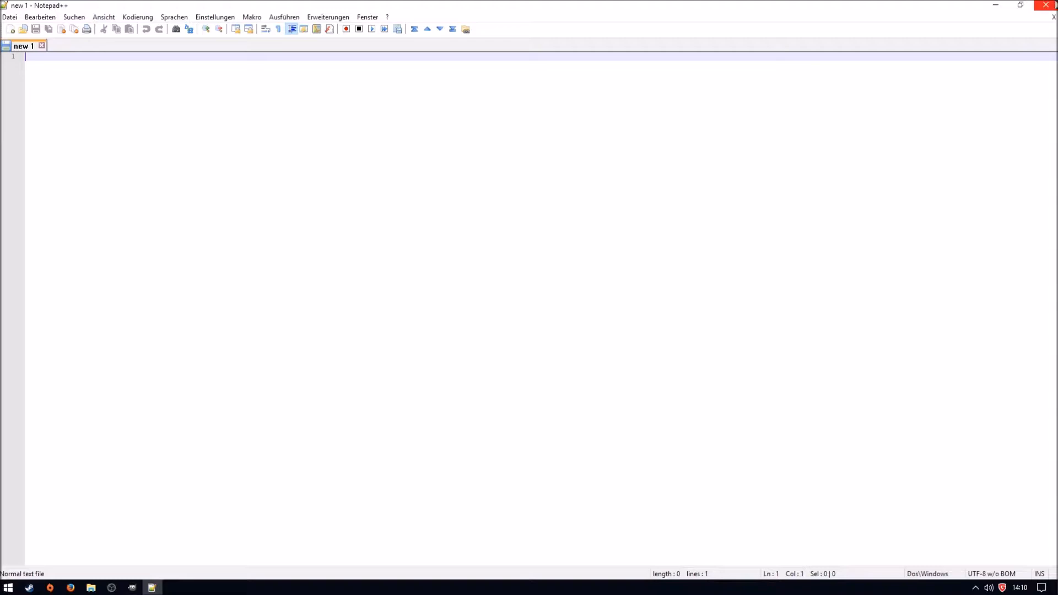
left_click(1046, 5)
- Check the map_min and map_max entries in the MountBlade Warband Native module's module.ini with Notepad++, and close the editor and folder
left_click(164, 547)
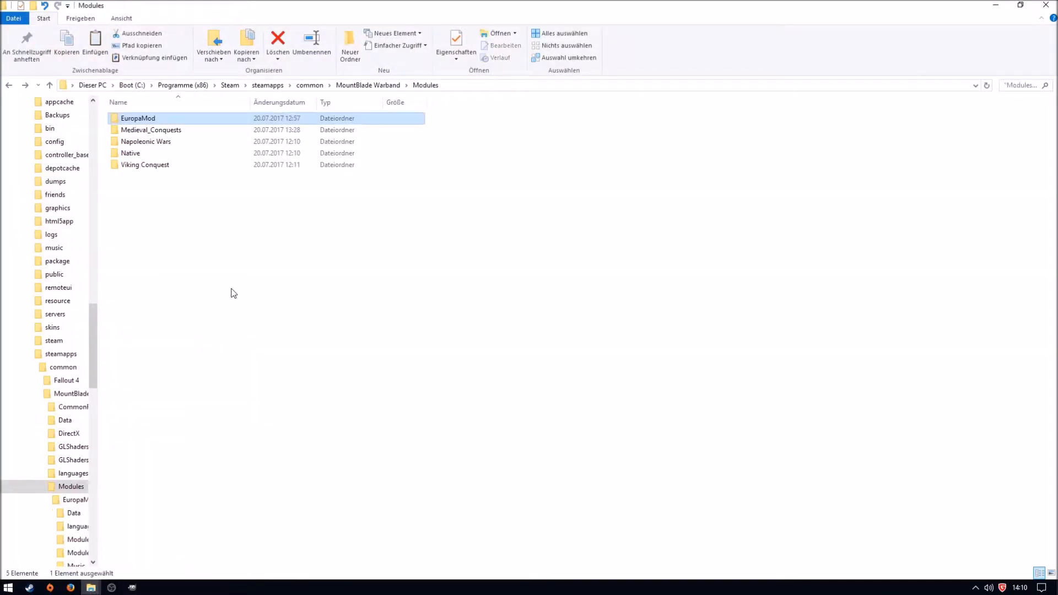
double_click(146, 153)
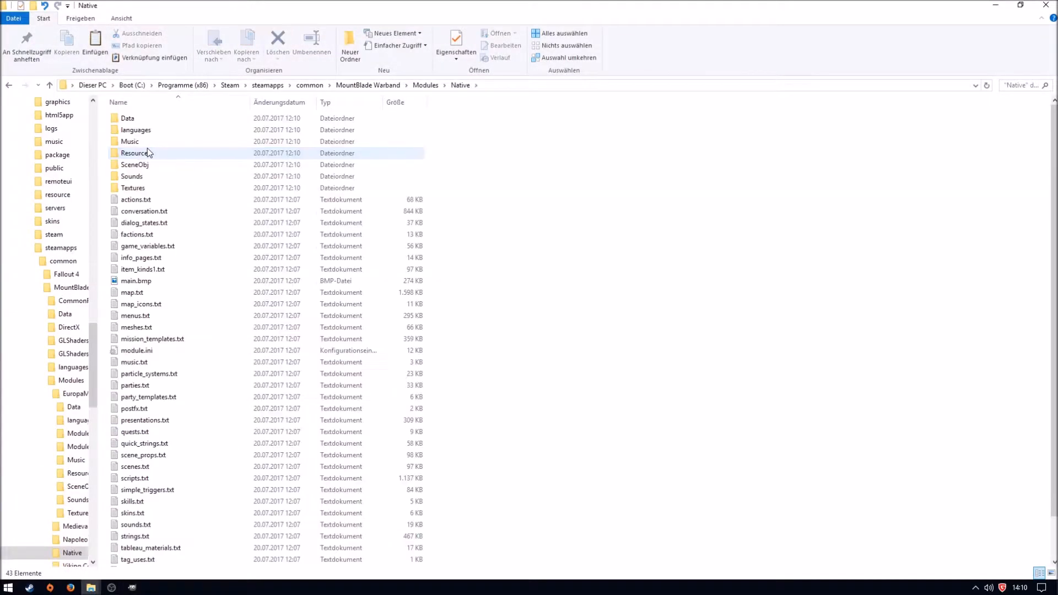
right_click(144, 353)
left_click(213, 144)
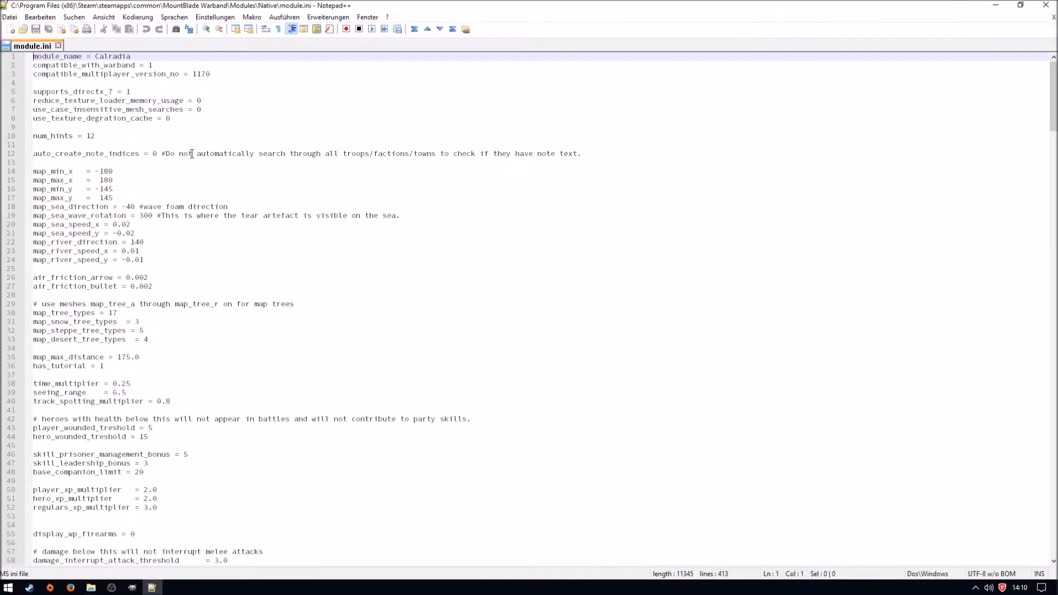
left_click_drag(118, 198, 22, 174)
left_click(79, 181)
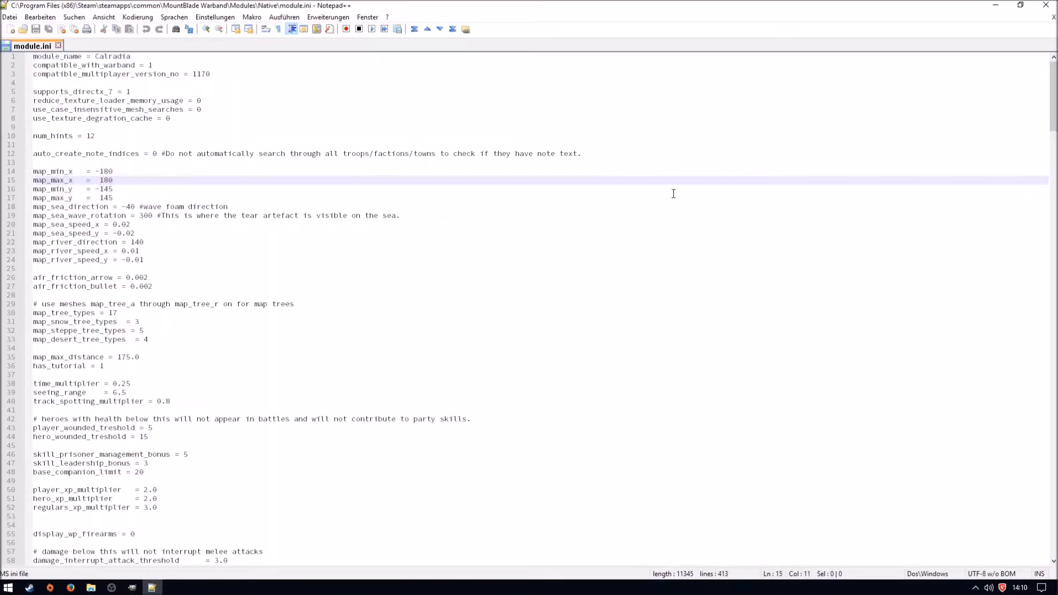
key("ctrl+w")
left_click(1046, 5)
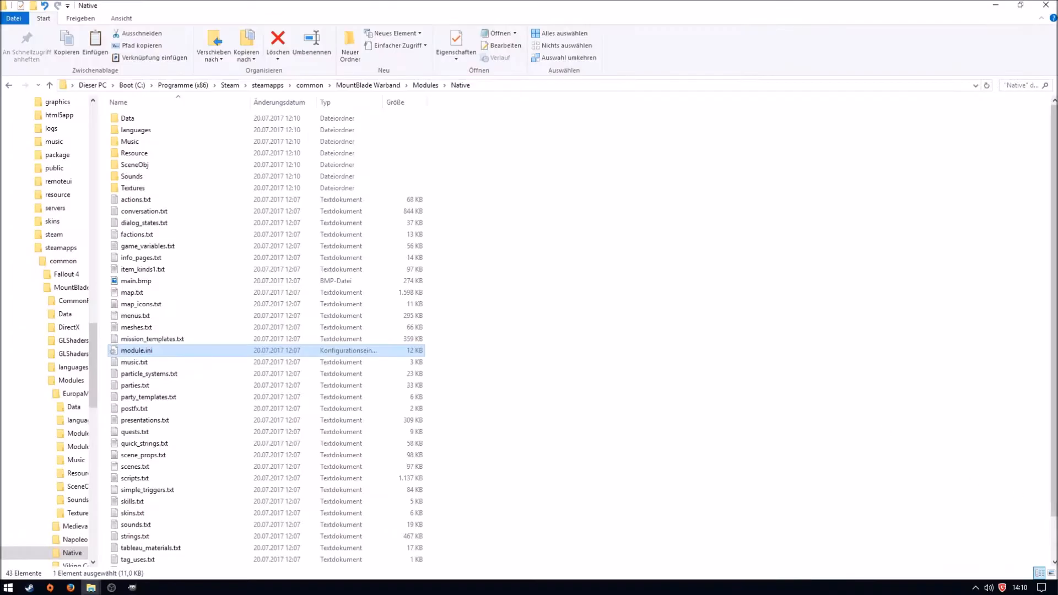
key("ctrl+w")
- Start MapManager from the desktop and launch Thorgrim's MapEditor with the Native map
double_click(231, 152)
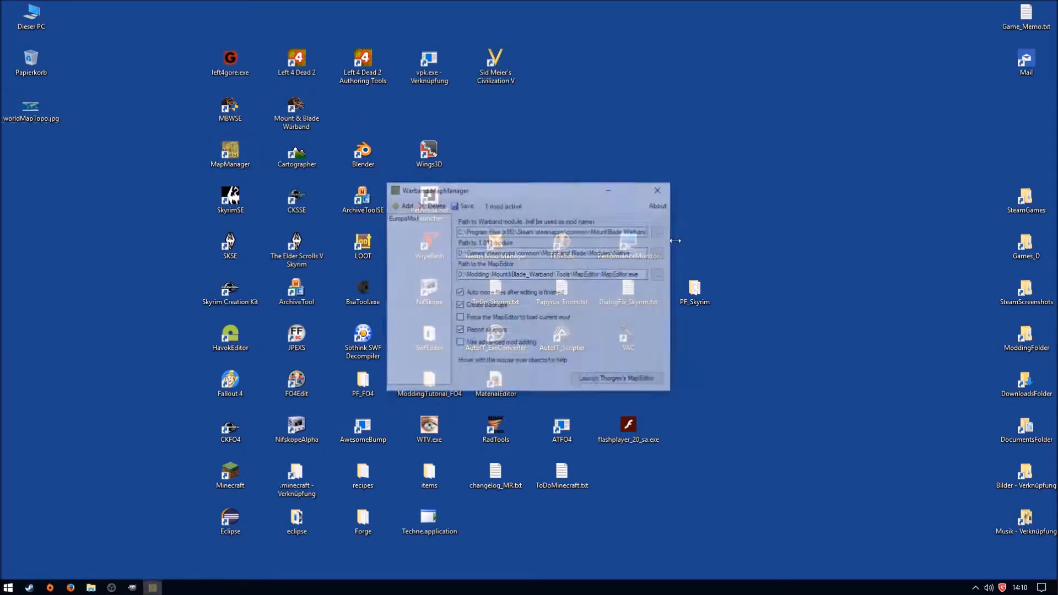
left_click(629, 382)
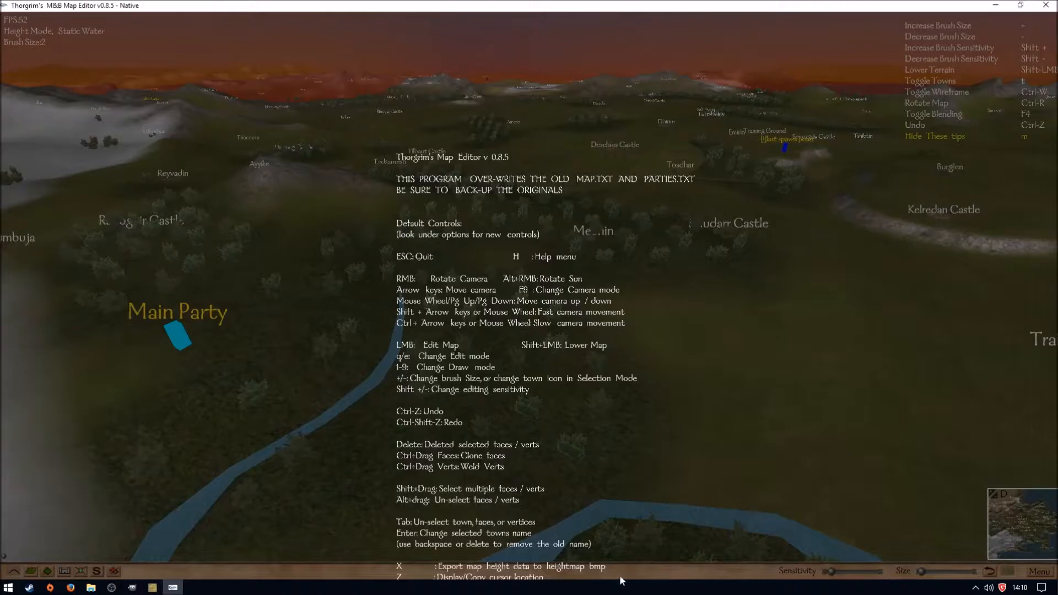
left_click(620, 576)
- Examine the Native map's extent, its outer coastlines and the red and yellow boundary zones from several directions in the map editor
scroll(647, 328, "down", 8)
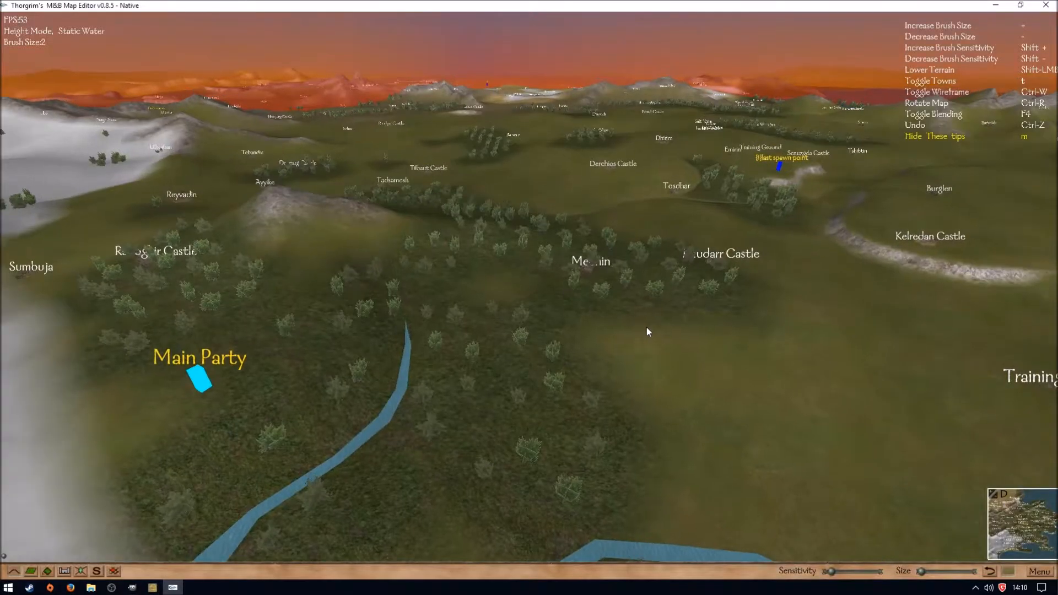
scroll(648, 328, "down", 8)
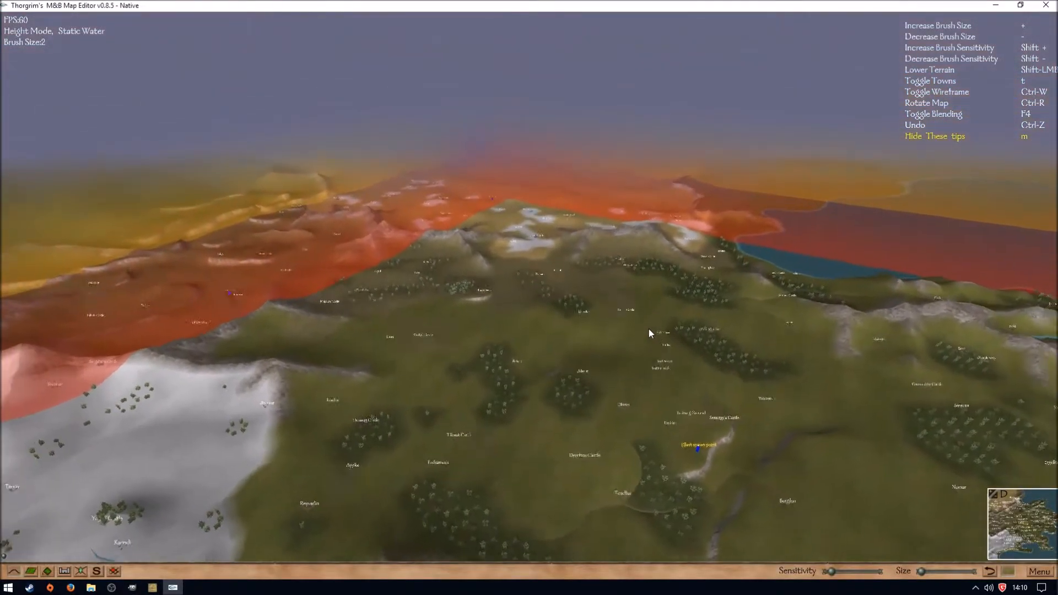
key("a")
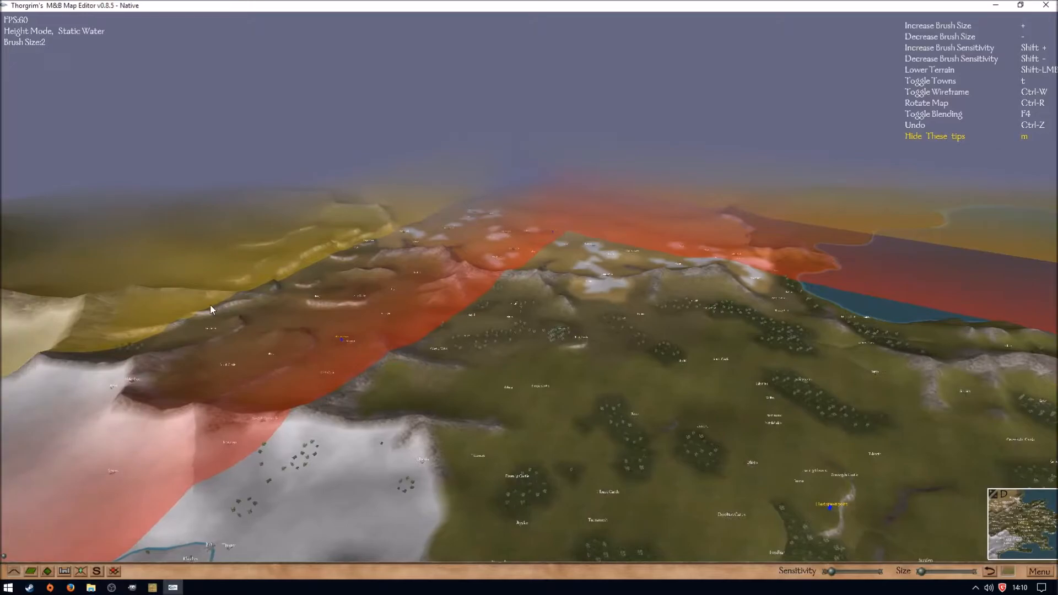
left_click_drag(415, 334, 548, 318)
key("w")
key("d")
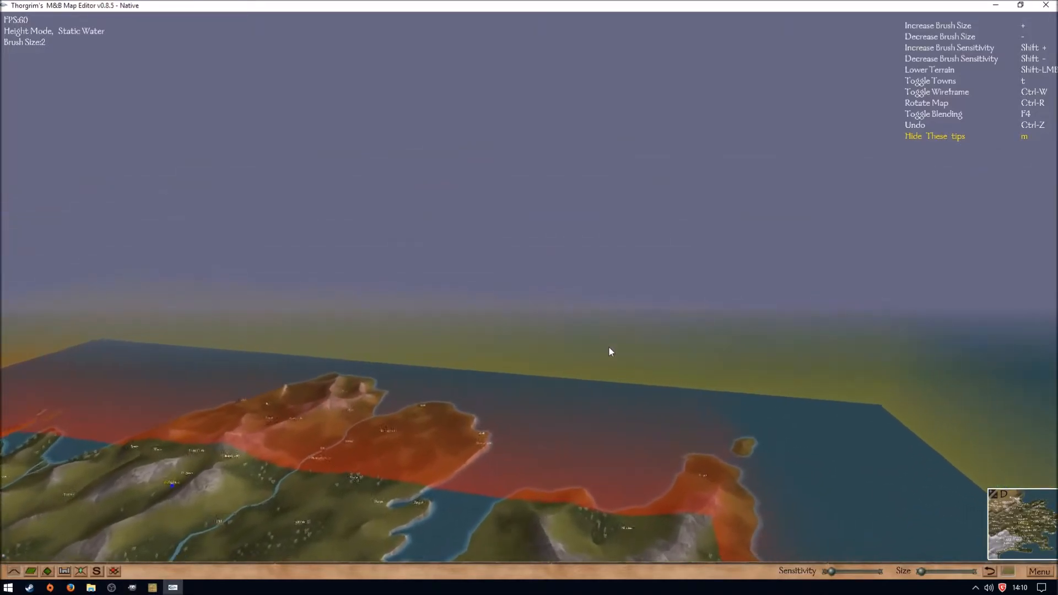
left_click_drag(528, 444, 700, 444)
left_click_drag(435, 326, 88, 276)
key("a")
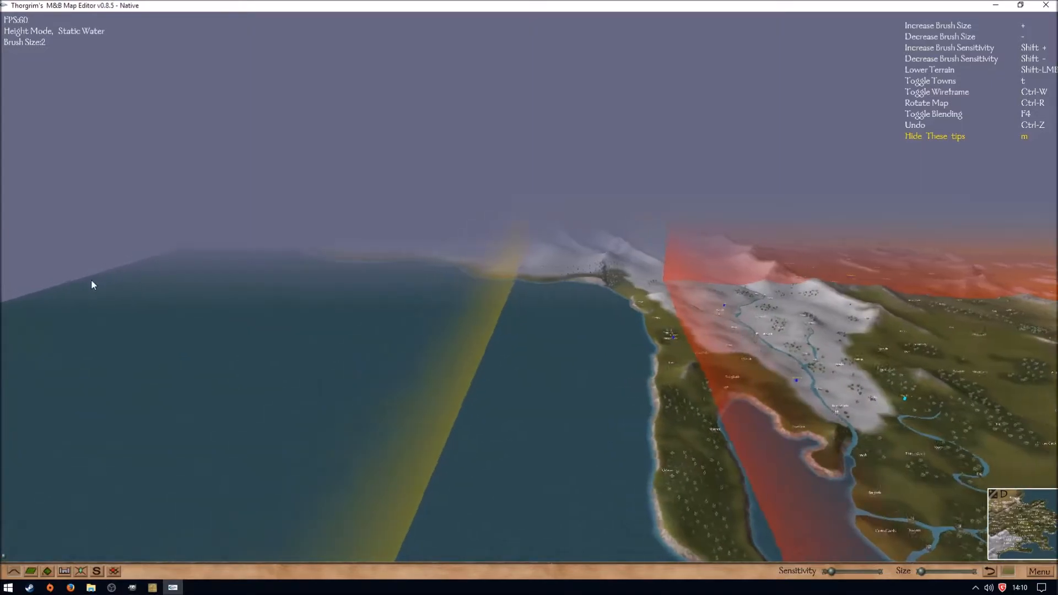
key("d")
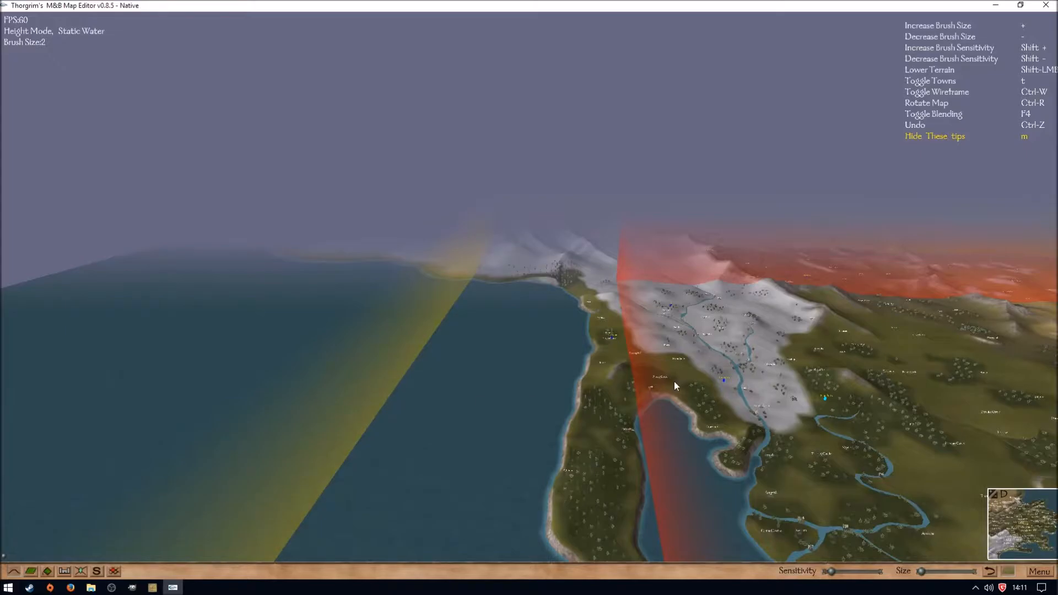
key("d")
key("a")
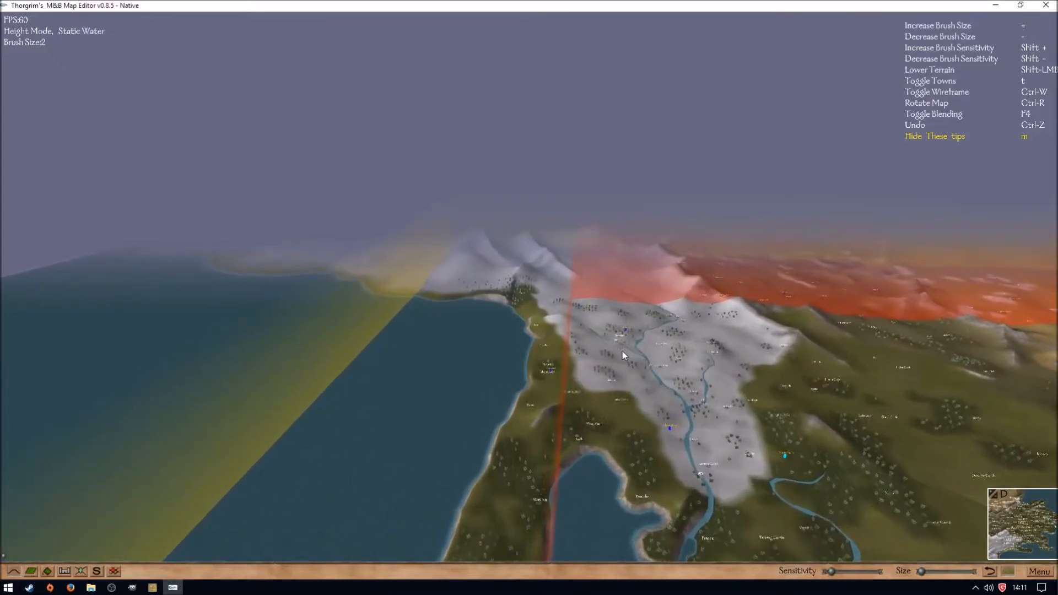
key("a")
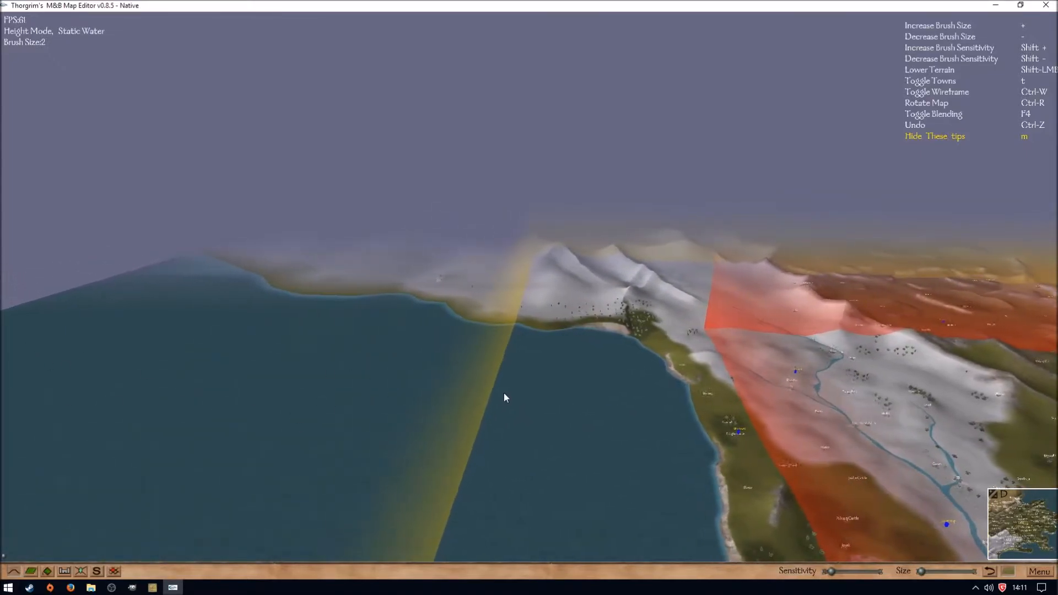
key("w")
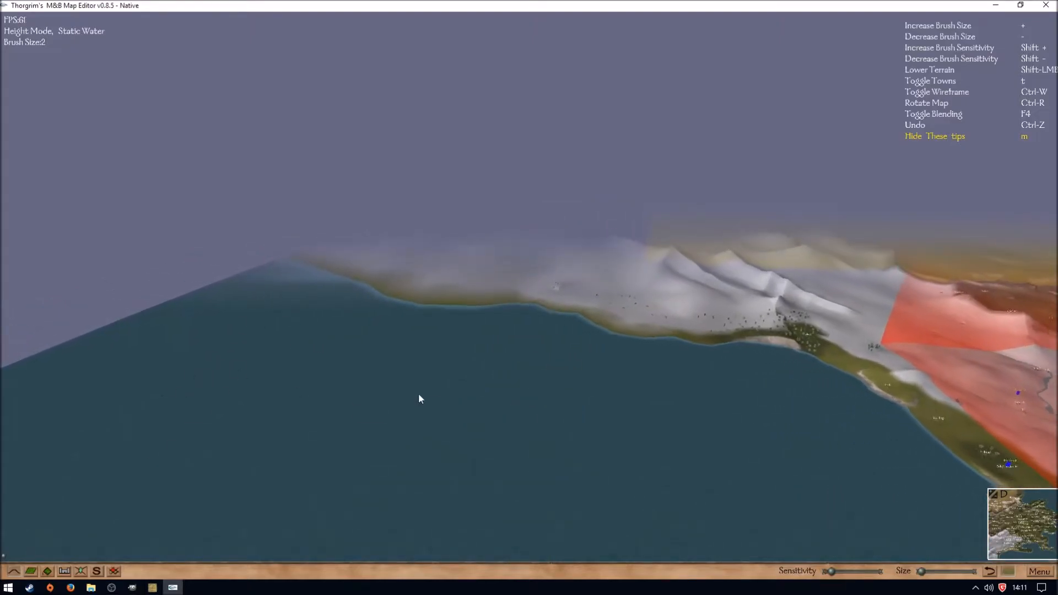
left_click_drag(615, 351, 738, 358)
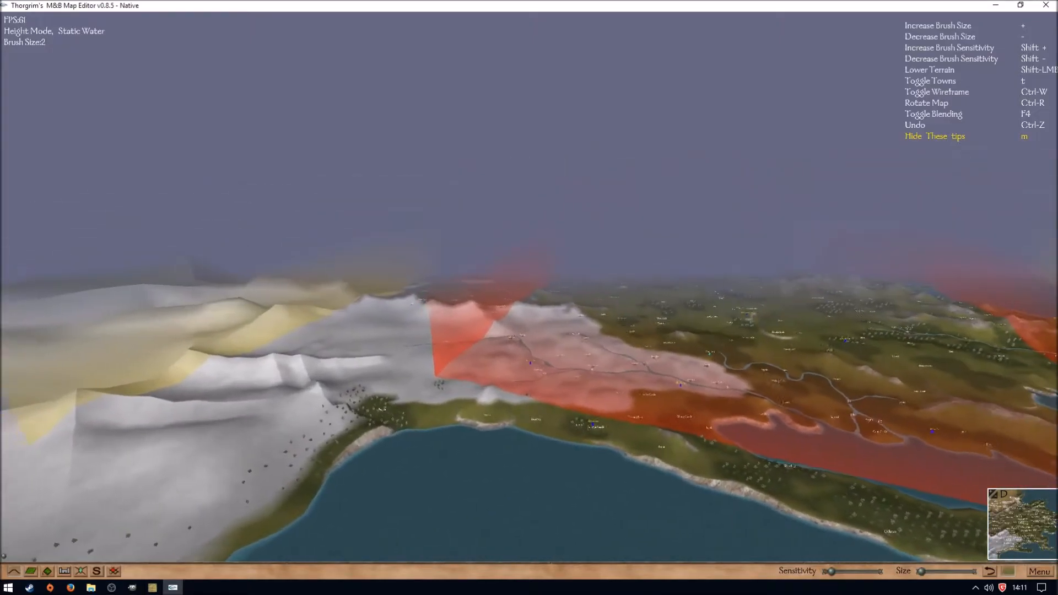
- Close the map editor and MapManager, and extend the Europe selection's upper edge slightly north in GIMP
left_click(1045, 4)
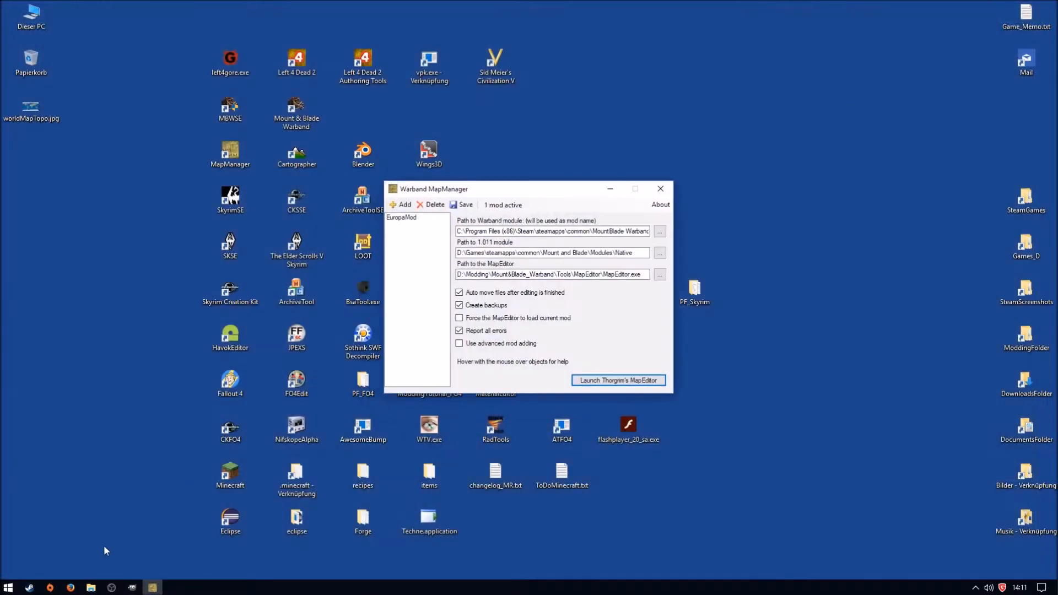
left_click(658, 189)
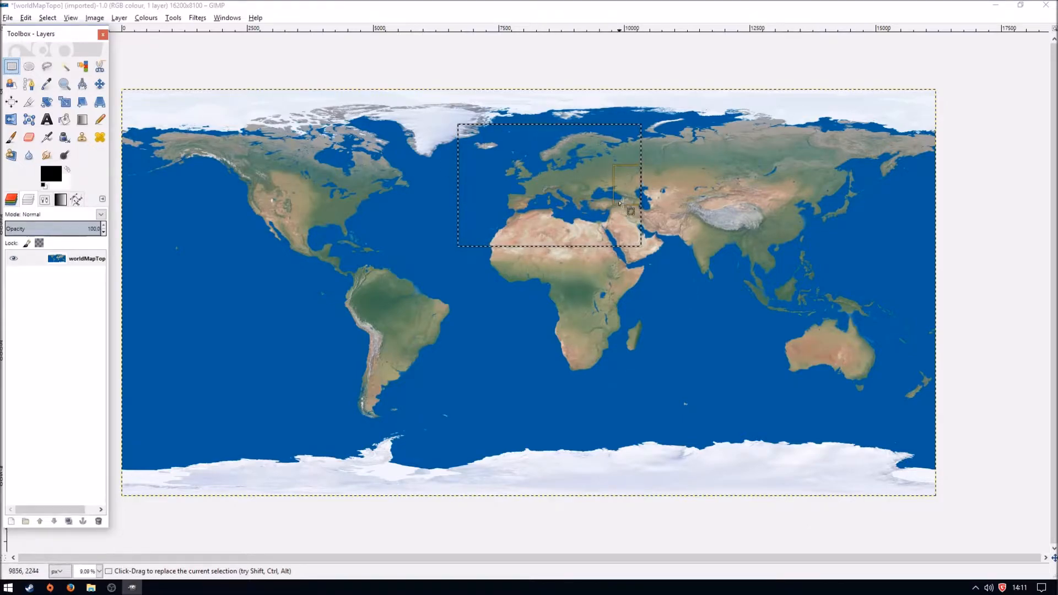
left_click_drag(558, 134, 558, 128)
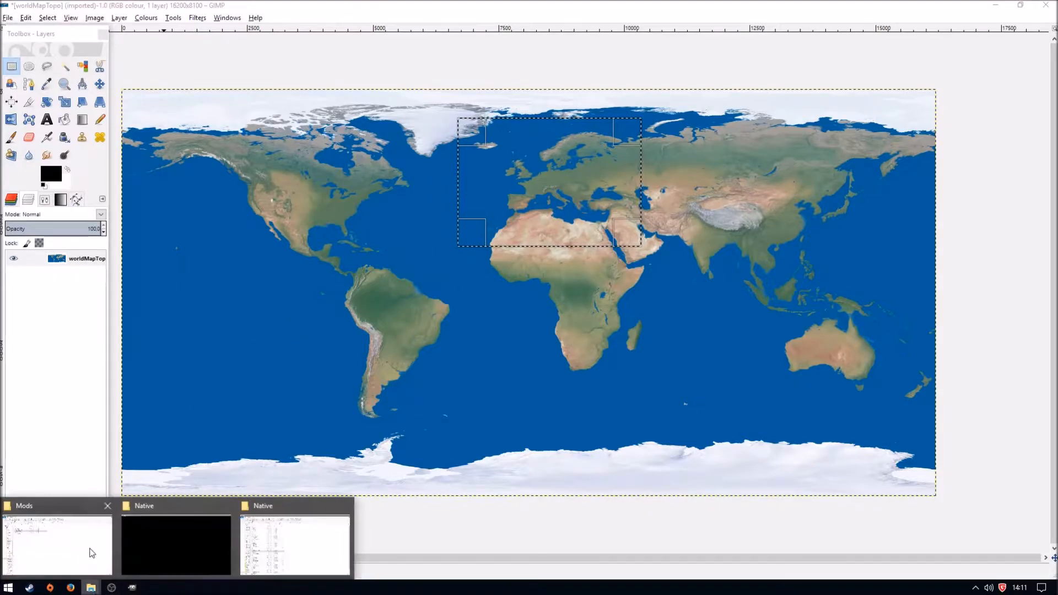
- Open settings.cfg from the Mount&Blade_Warband Tools\MapEditor\editorData folder in Notepad++
left_click(97, 576)
key("alt+Up")
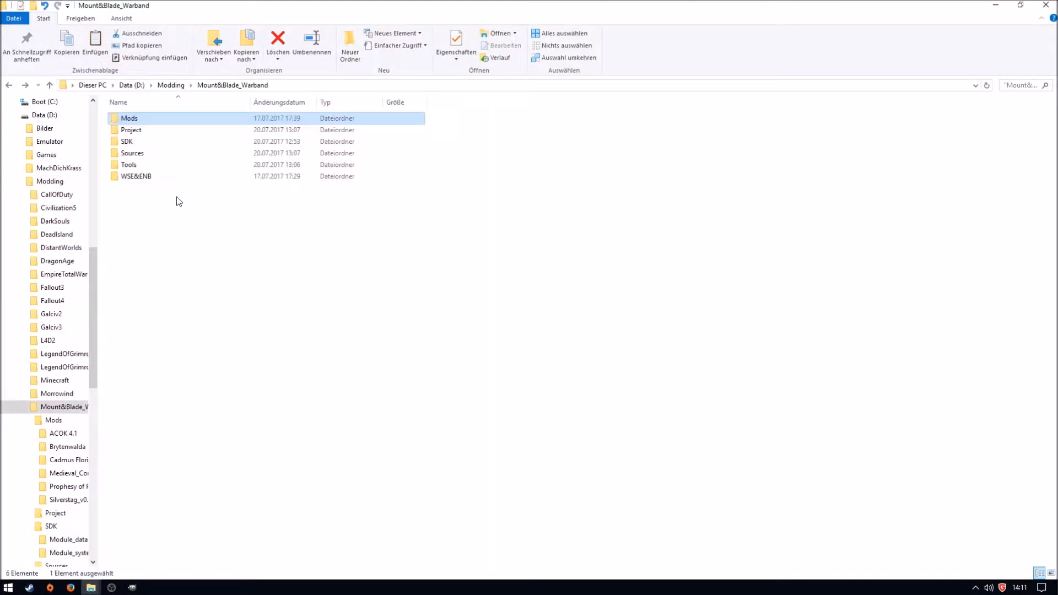
left_click(141, 164)
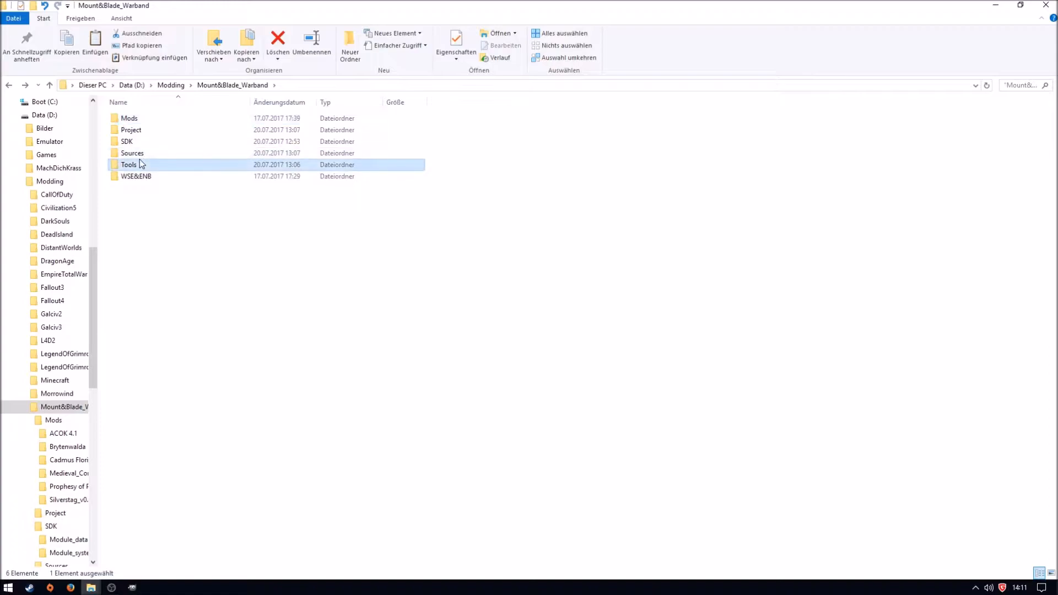
double_click(141, 164)
double_click(142, 130)
double_click(139, 119)
right_click(131, 287)
left_click(213, 326)
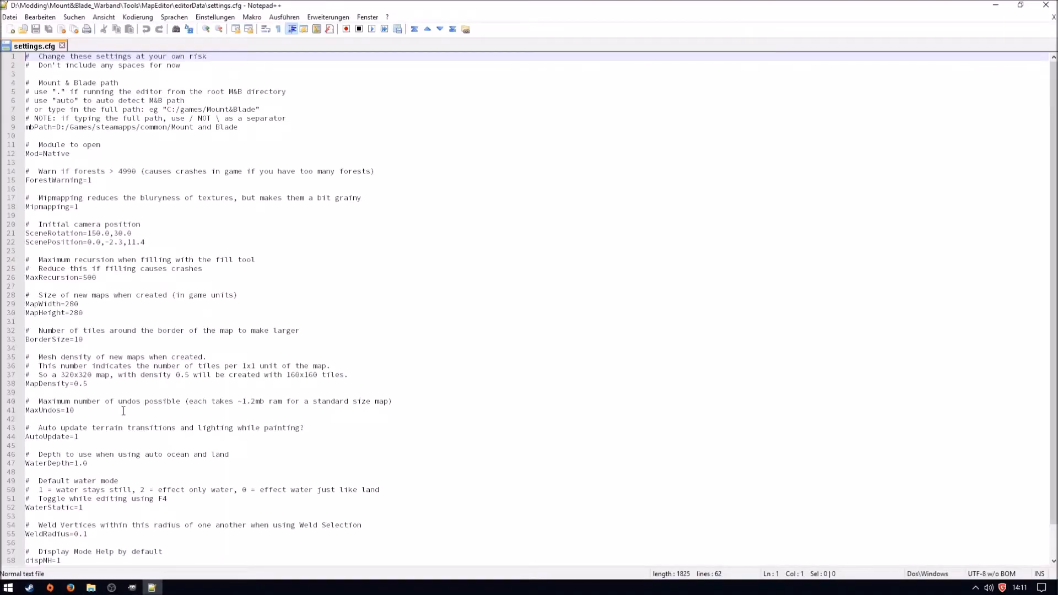
- Try MapWidth 1200 and MapHeight 960 as the new map size in settings.cfg, and close the file without saving
double_click(72, 304)
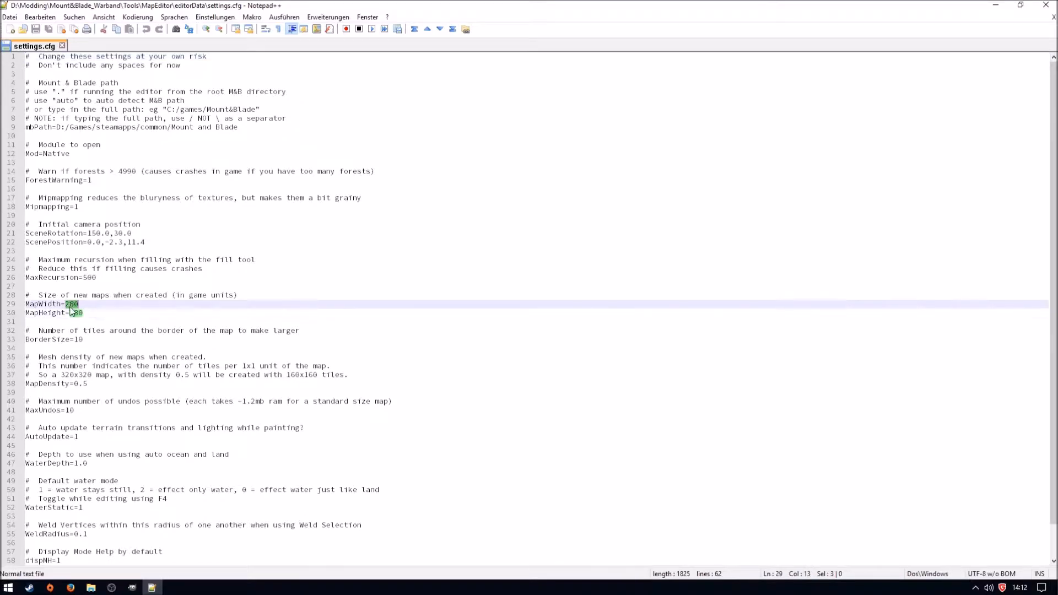
type("1200")
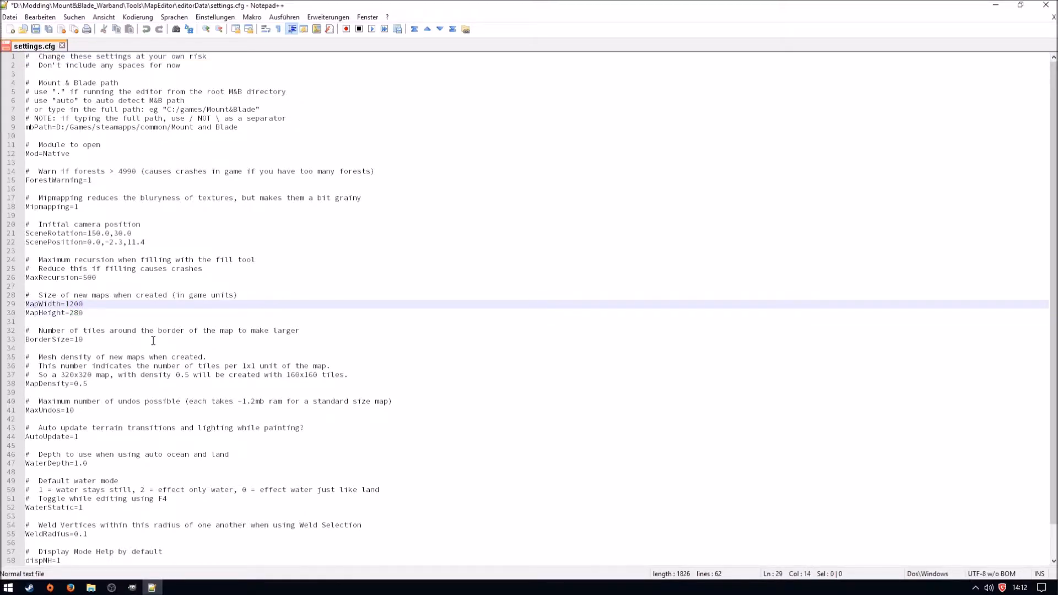
double_click(75, 313)
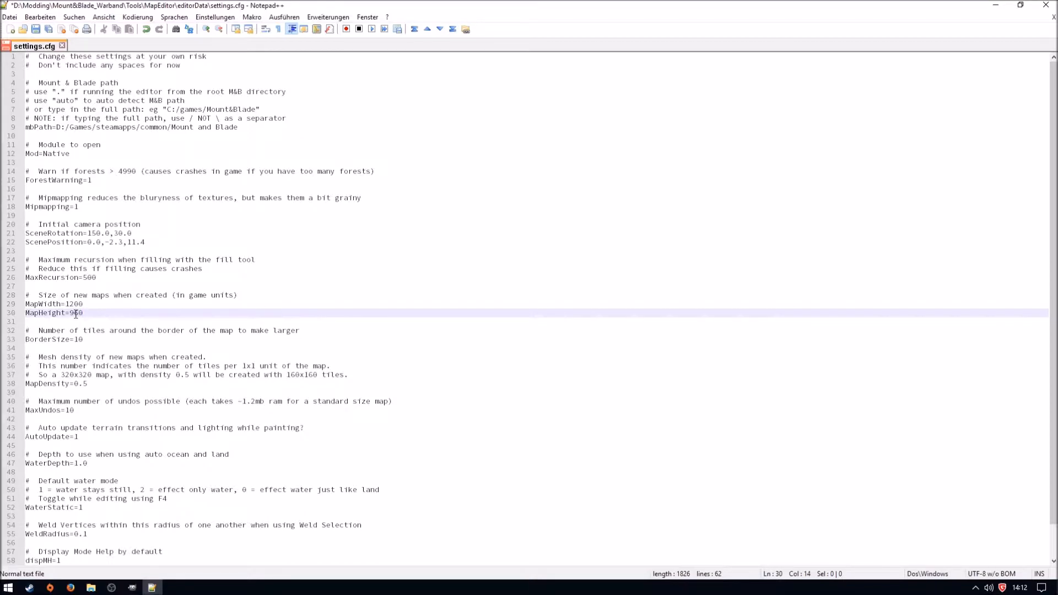
key("ctrl+w")
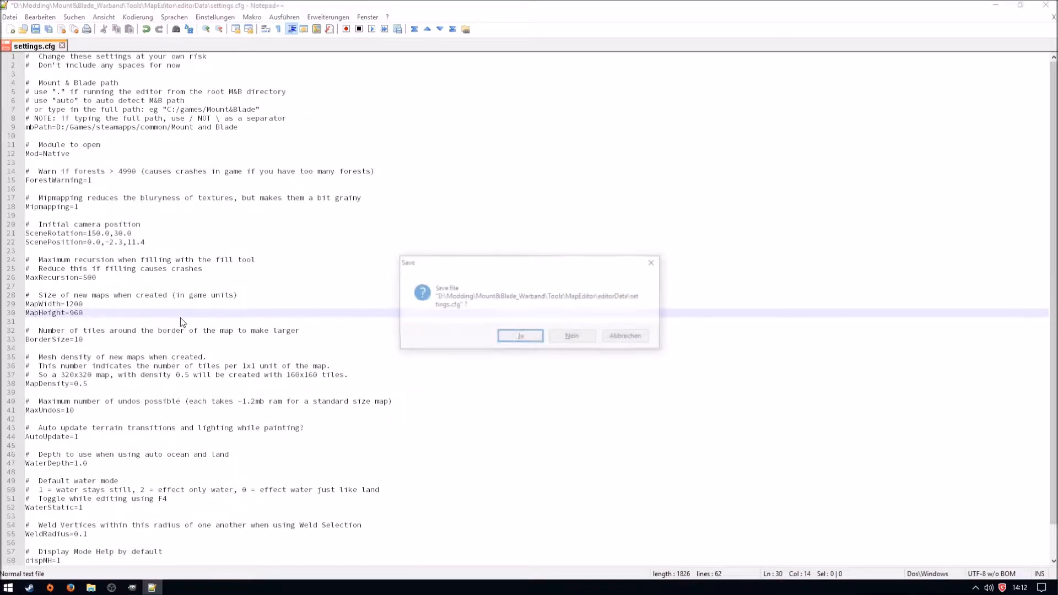
left_click(575, 336)
left_click(1044, 5)
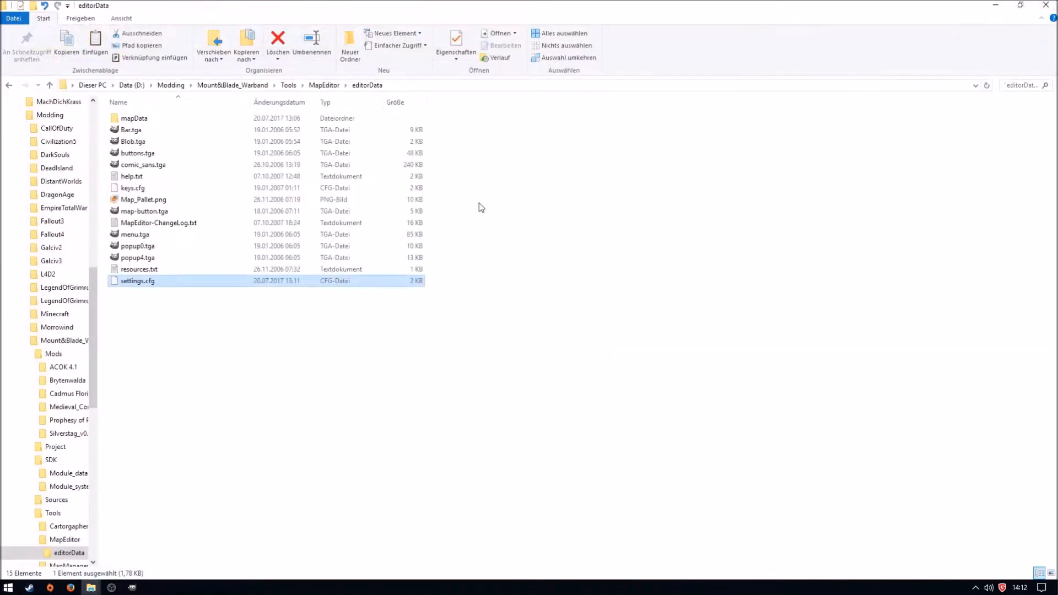
- Back in GIMP, extend the Europe selection southward and trim its eastern edge to a 1.25:1 ratio, about 3600 × 2893 pixels
left_click(131, 587)
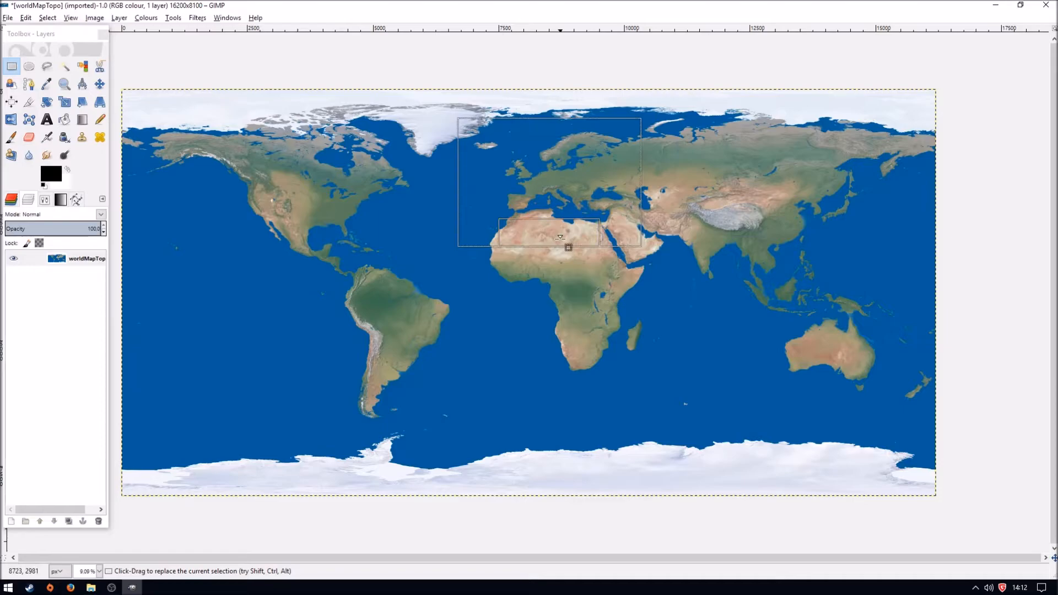
left_click_drag(556, 242, 556, 253)
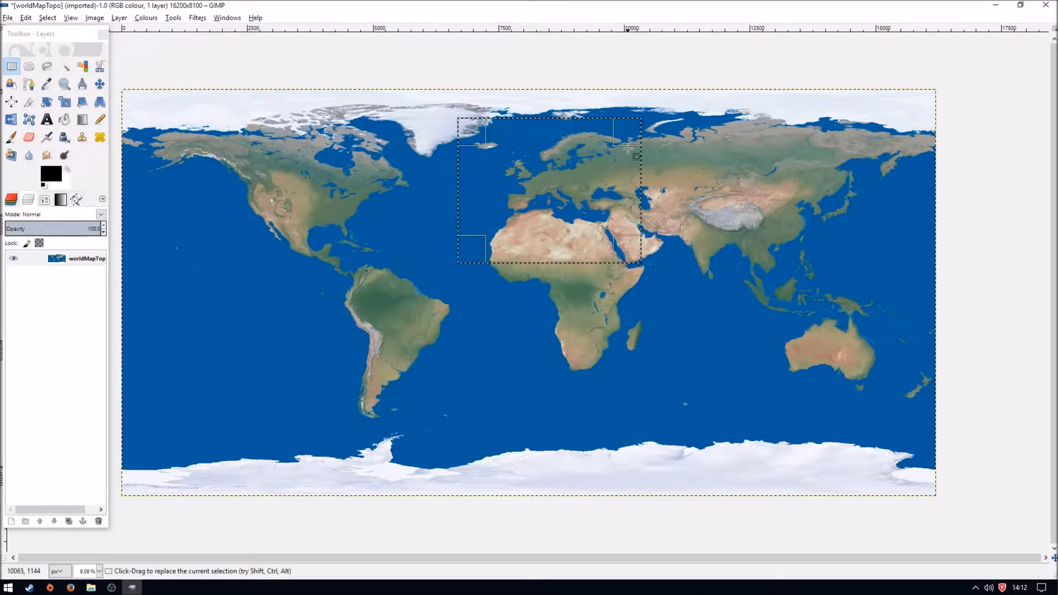
left_click_drag(629, 179, 632, 178)
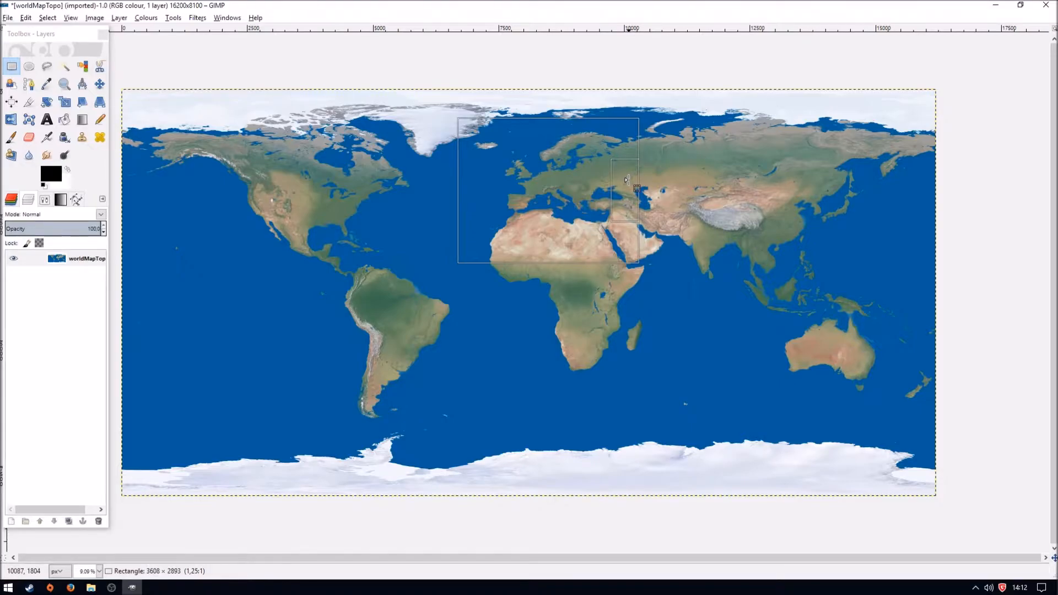
left_click_drag(628, 179, 628, 179)
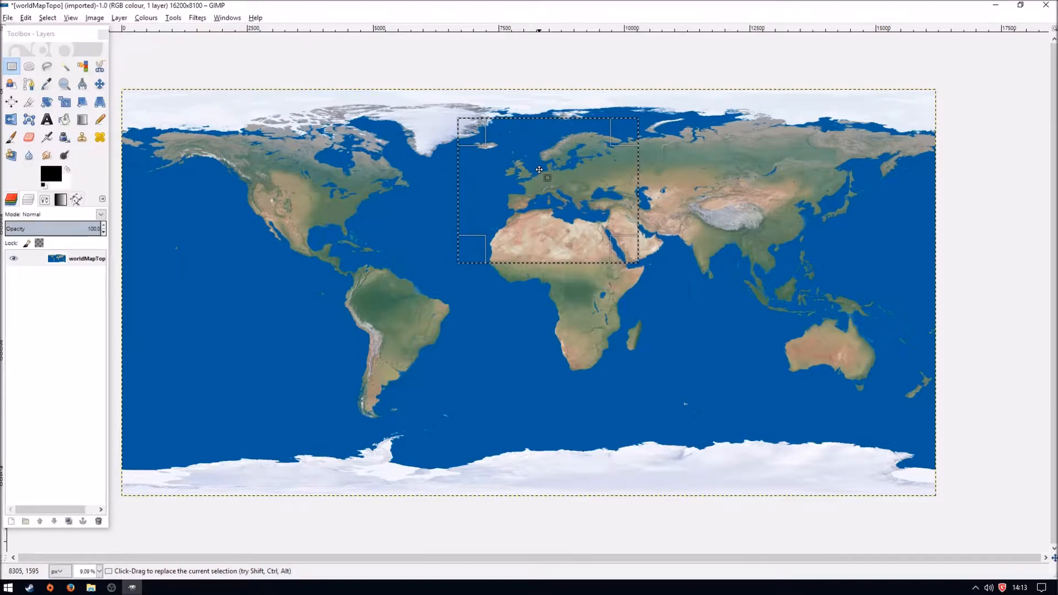
- Replace the whole world map with only the selected Europe region, anchored on the blank layer, and autocrop the image to it
key("ctrl+x")
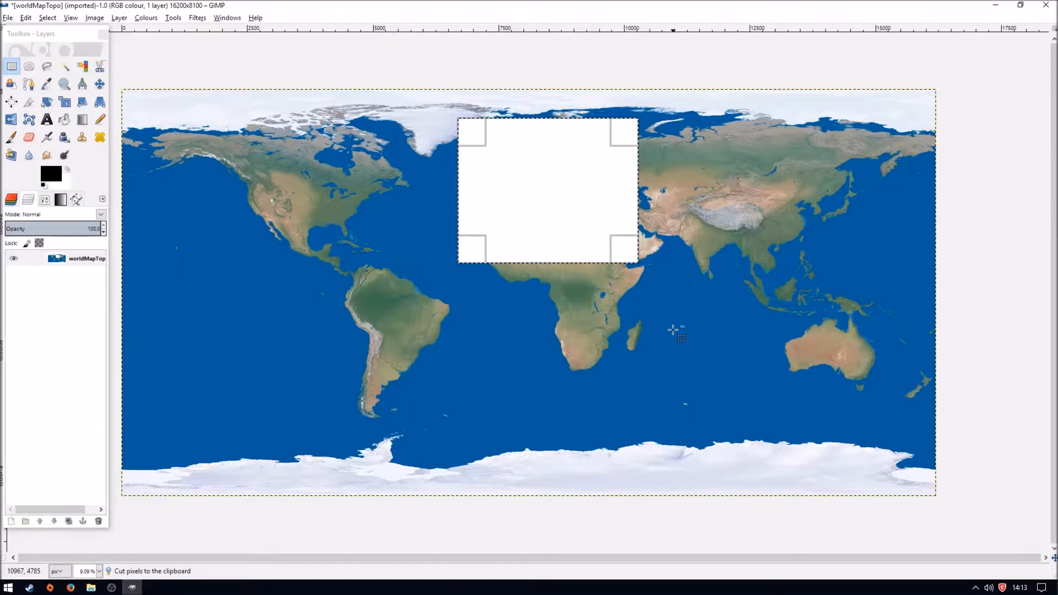
key("ctrl+a")
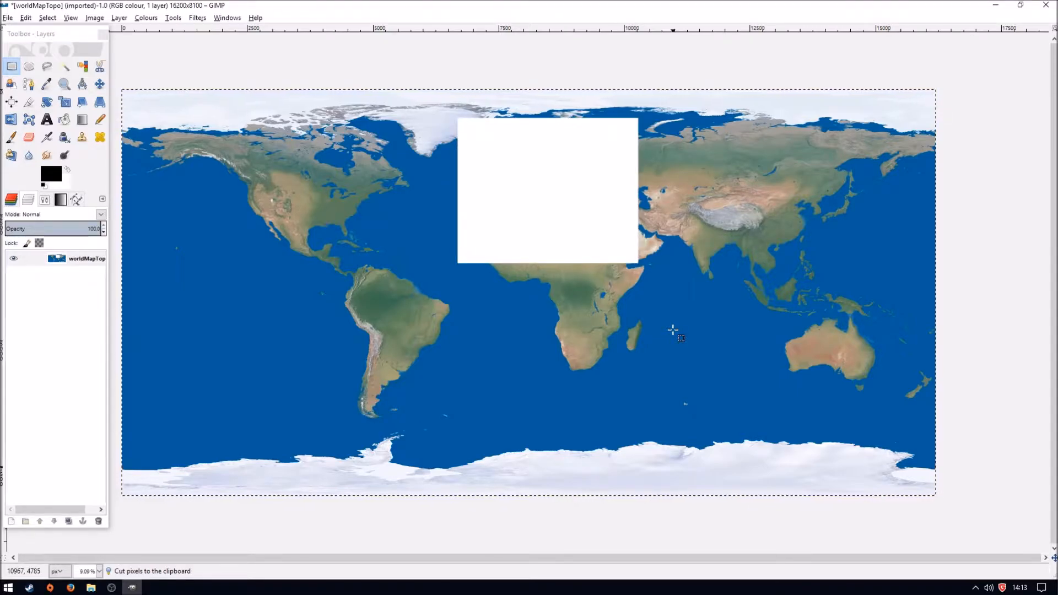
key("ctrl+x")
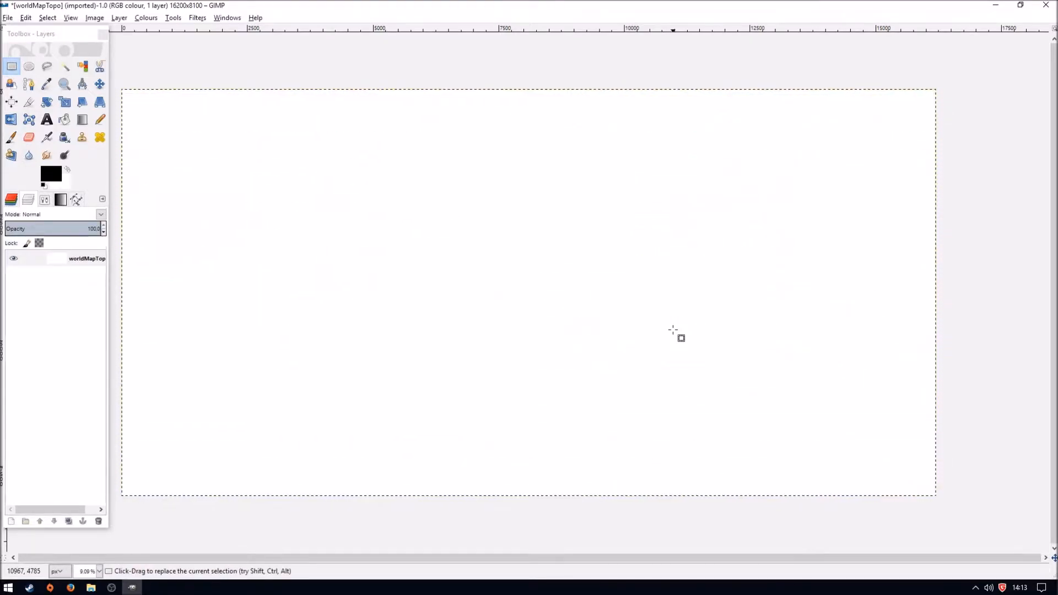
key("ctrl+v")
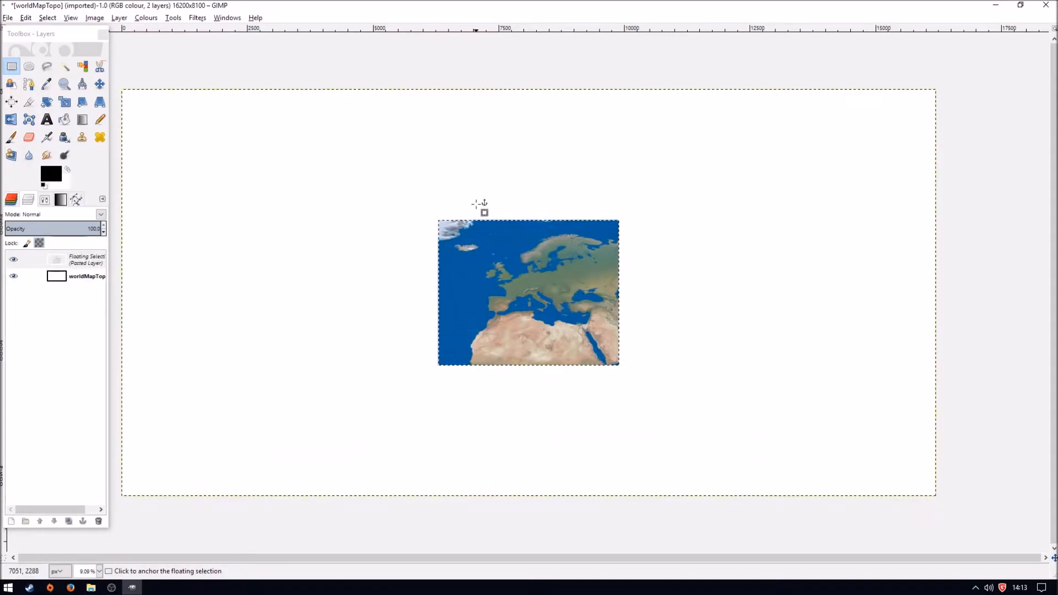
right_click(77, 259)
left_click(113, 333)
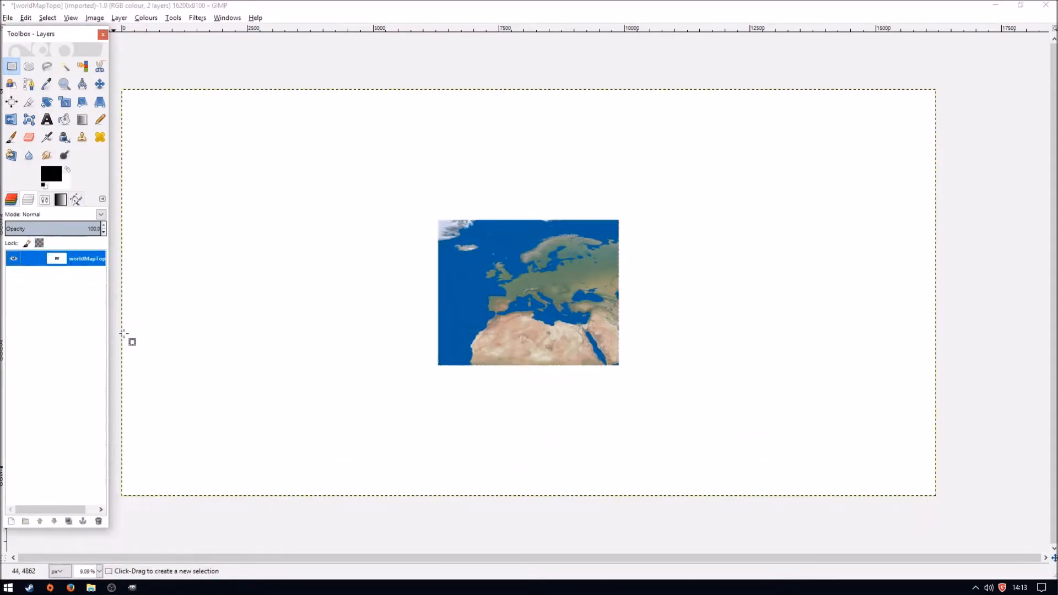
left_click(94, 17)
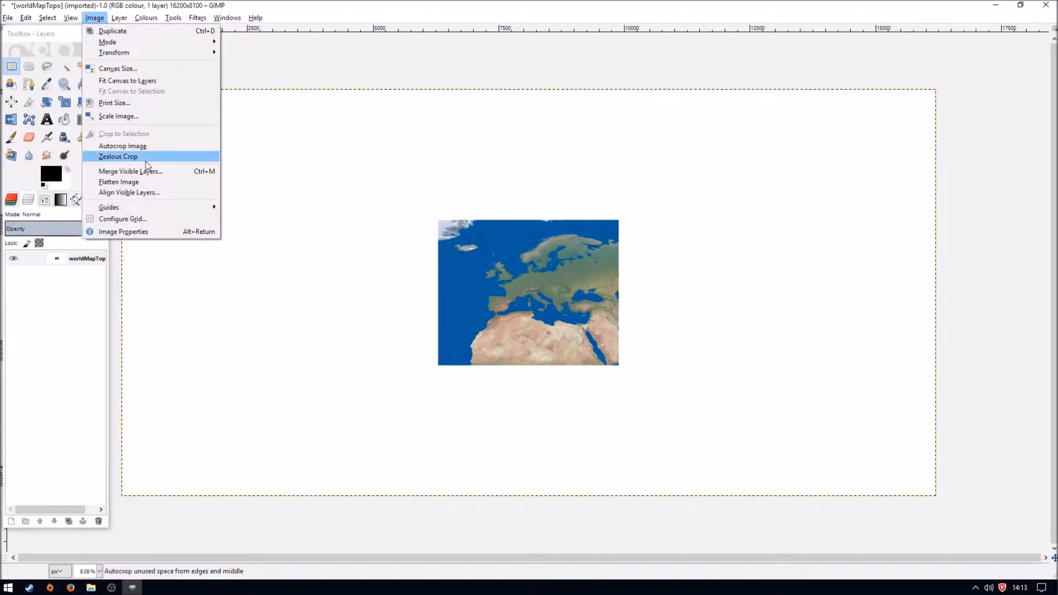
left_click(140, 146)
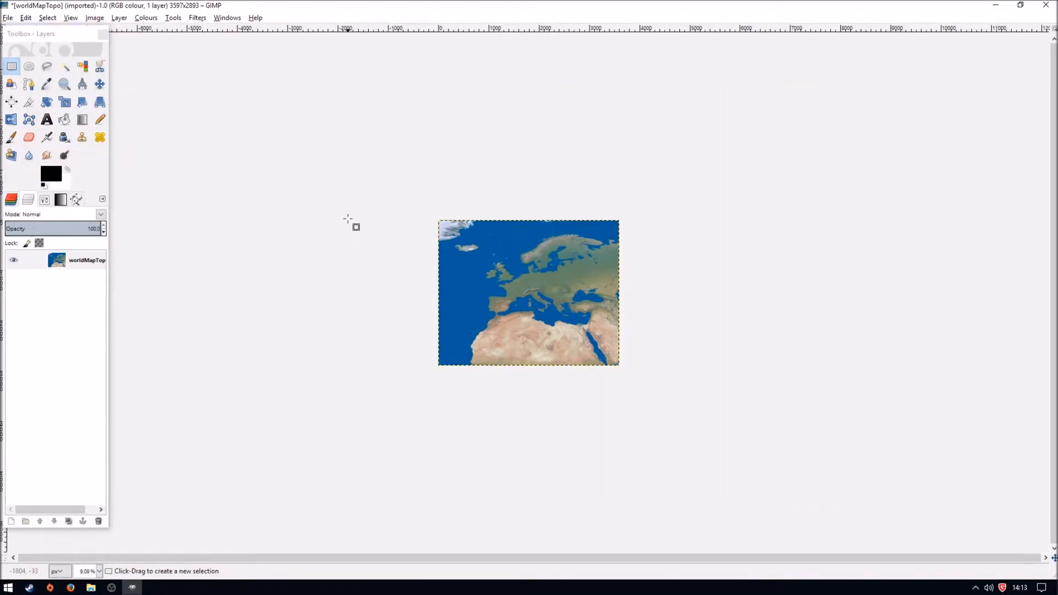
- Scale the cropped Europe image to 3600 × 2880 pixels at a resolution of 600 pixels/in
left_click_drag(71, 36, 72, 63)
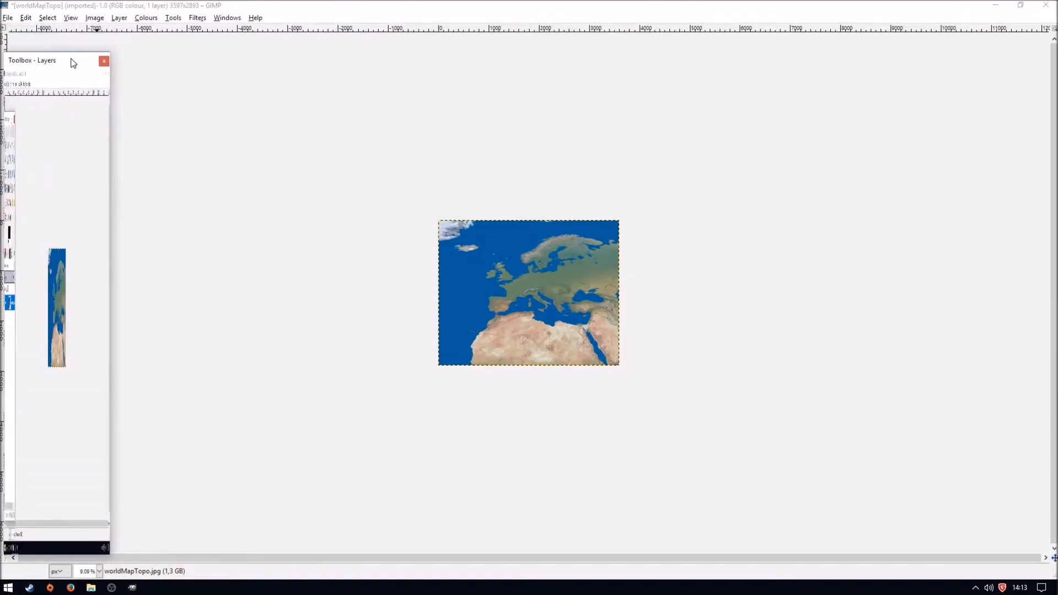
left_click(98, 20)
left_click(133, 116)
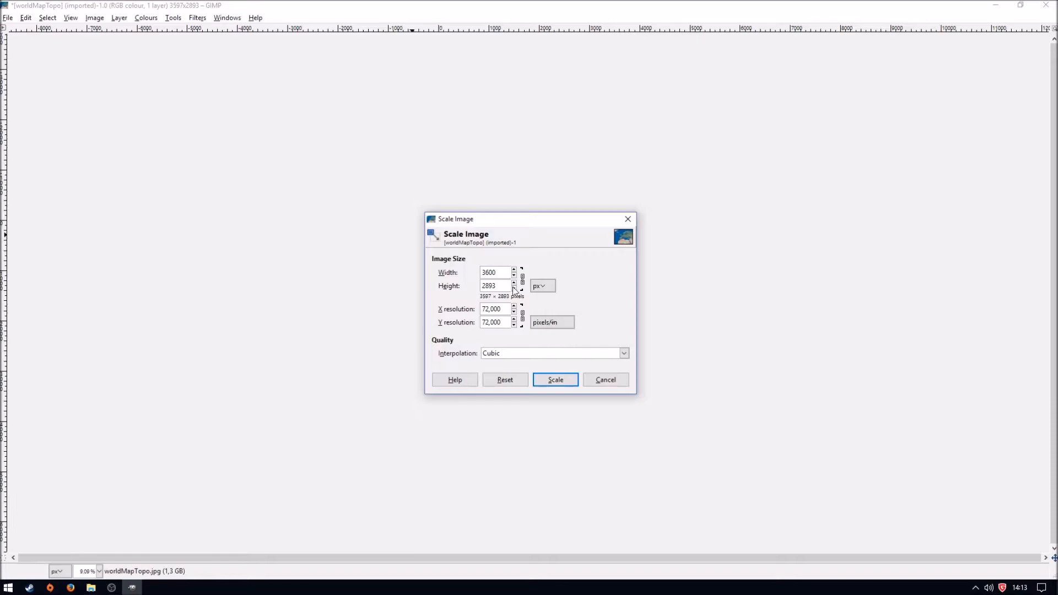
key("BackSpace")
key("BackSpace")
type("80")
left_click_drag(500, 273, 486, 274)
key("Tab")
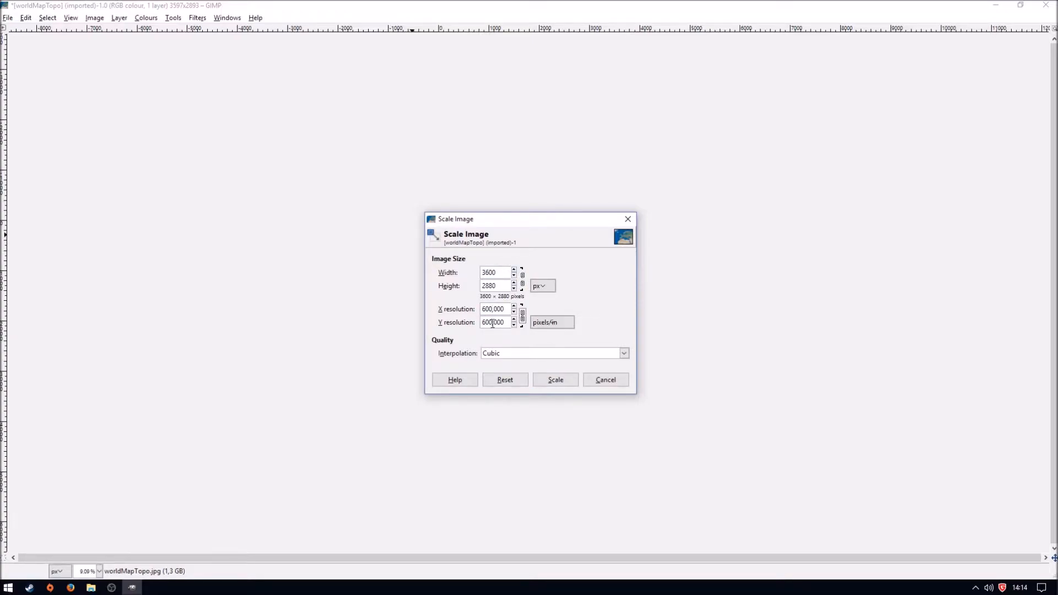
left_click(570, 384)
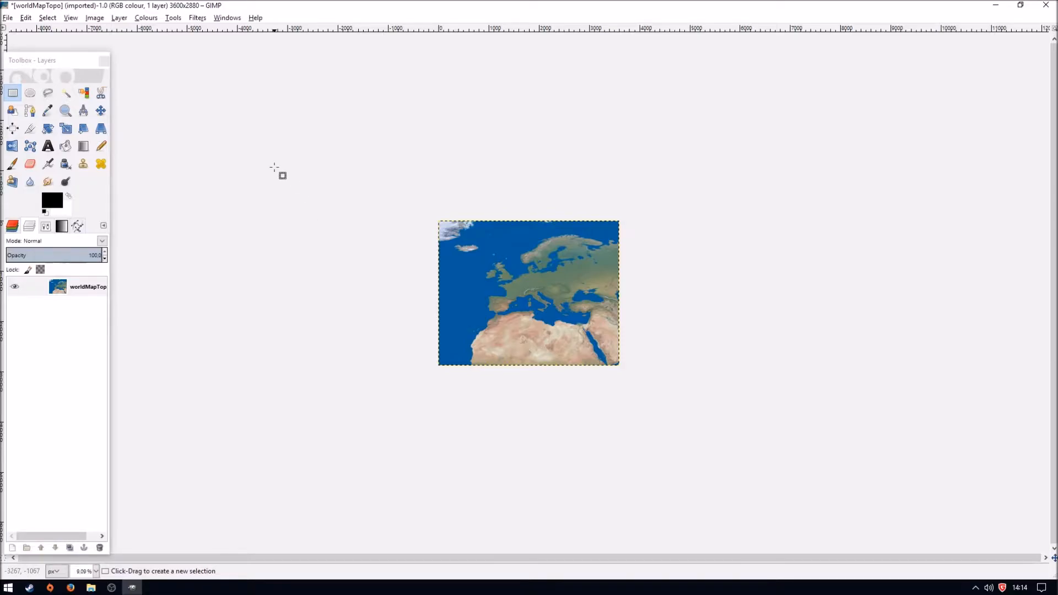
- Export the scaled image to the Desktop as europeTopo.jpg with JPEG quality 100
key("Tab")
key("ctrl+shift+e")
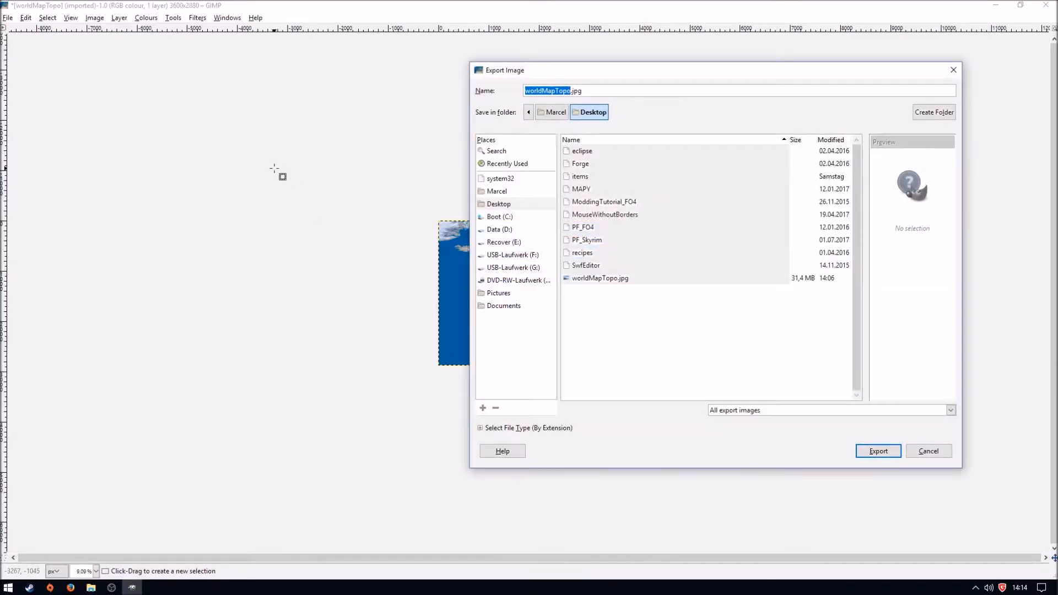
key("Right")
key("Left")
key("Left")
key("Left")
key("BackSpace")
key("BackSpace")
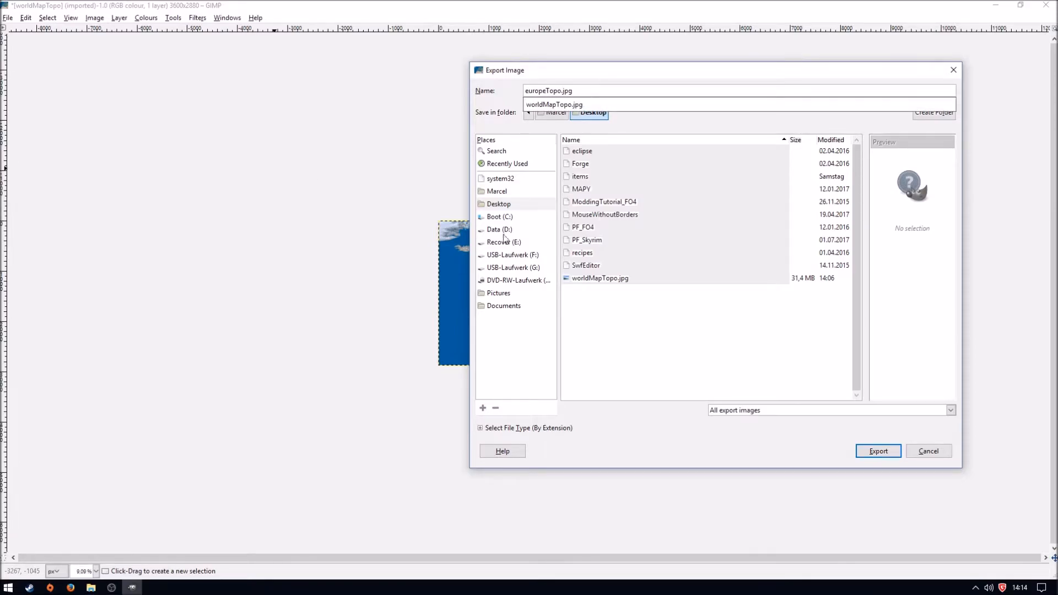
left_click(643, 177)
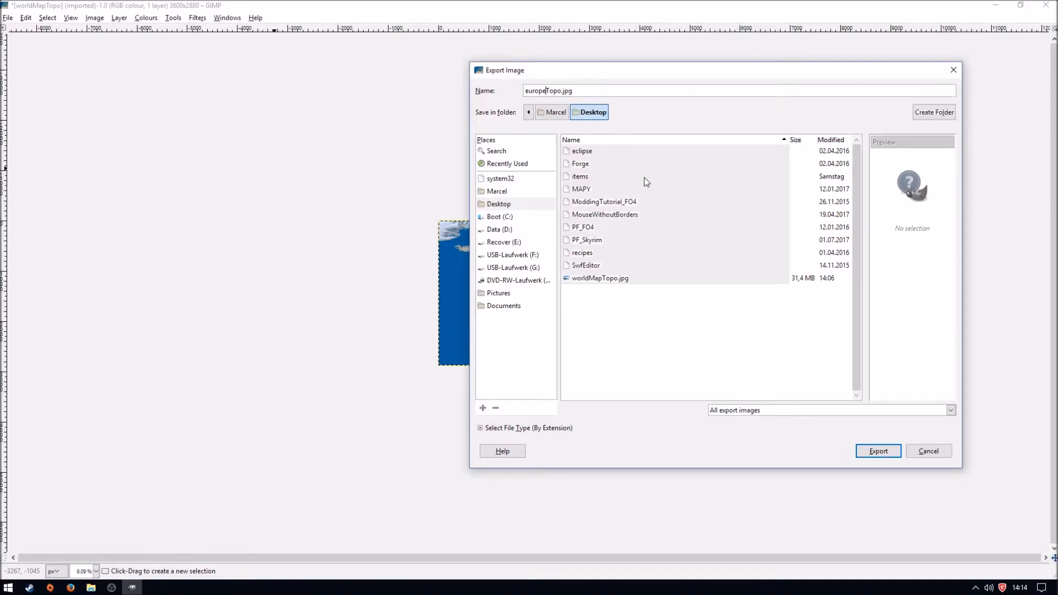
left_click(886, 451)
left_click_drag(564, 261, 582, 264)
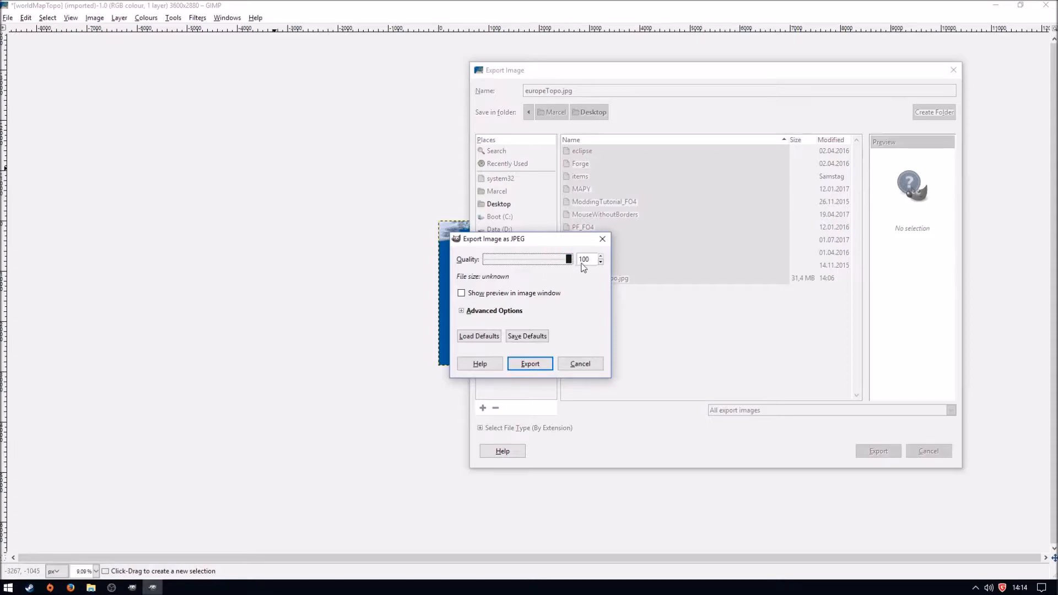
left_click(530, 364)
- Refresh the desktop, close the image in GIMP without saving it, and minimize the GIMP window
key("super+d")
left_click(153, 312)
key("F5")
left_click(132, 588)
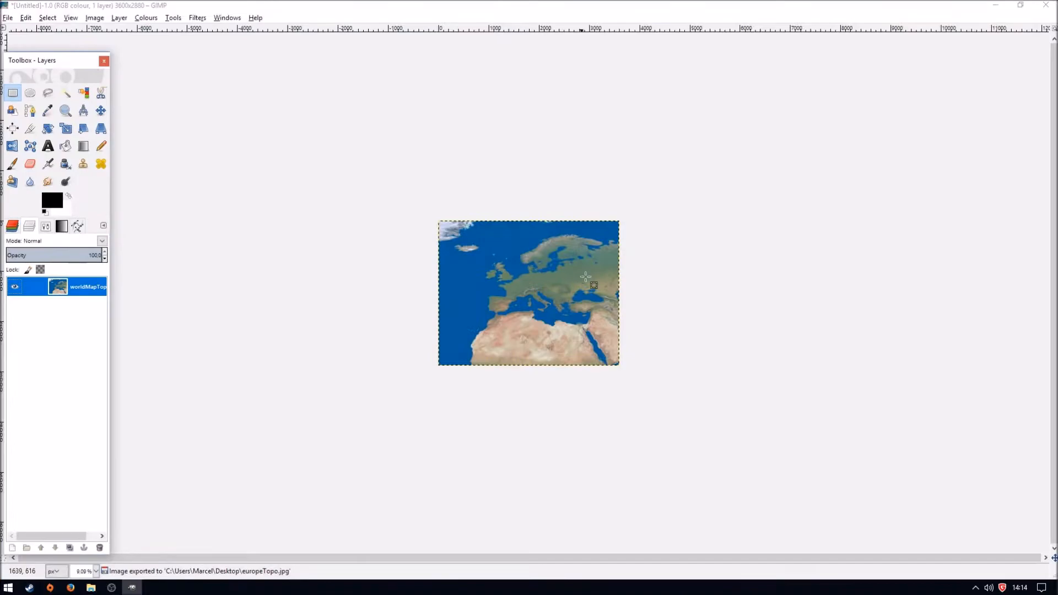
key("ctrl+w")
left_click(545, 367)
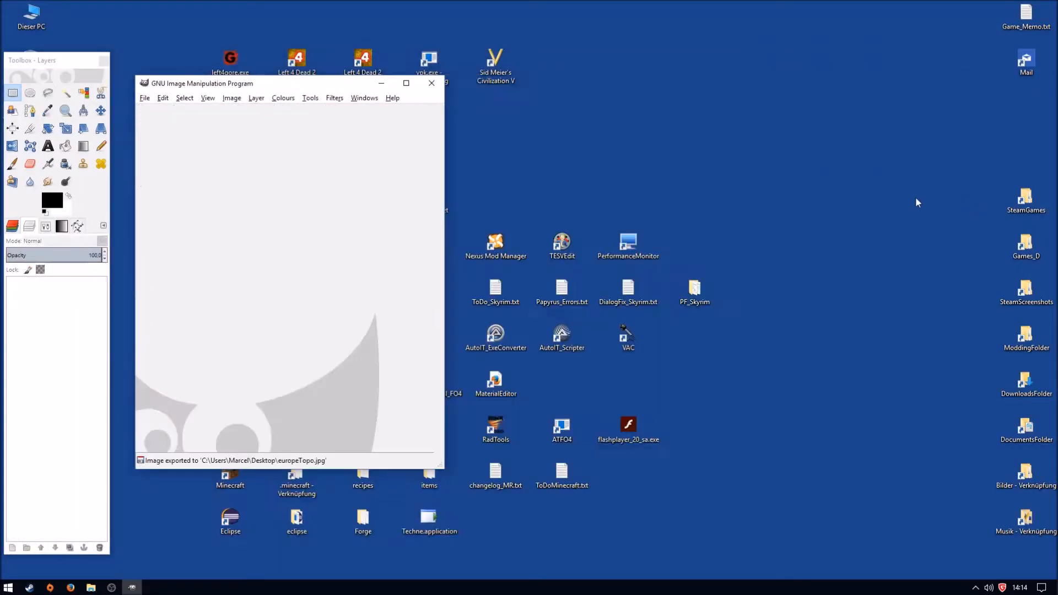
left_click(382, 84)
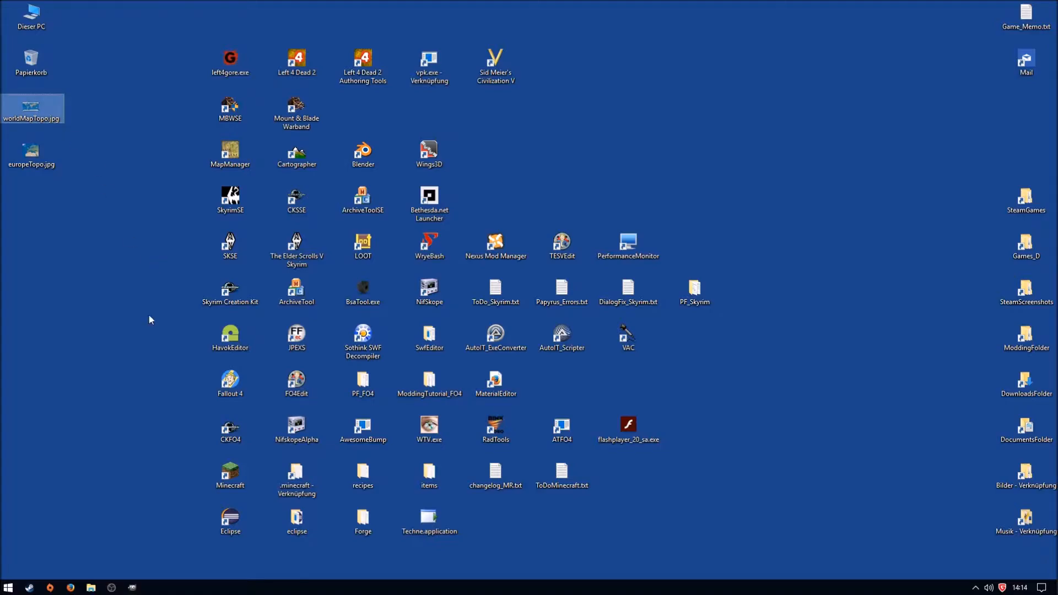
- Switch to File Explorer and open the Sources folder inside Mount&Blade_Warband
left_click(91, 588)
key("alt+Up")
key("alt+Up")
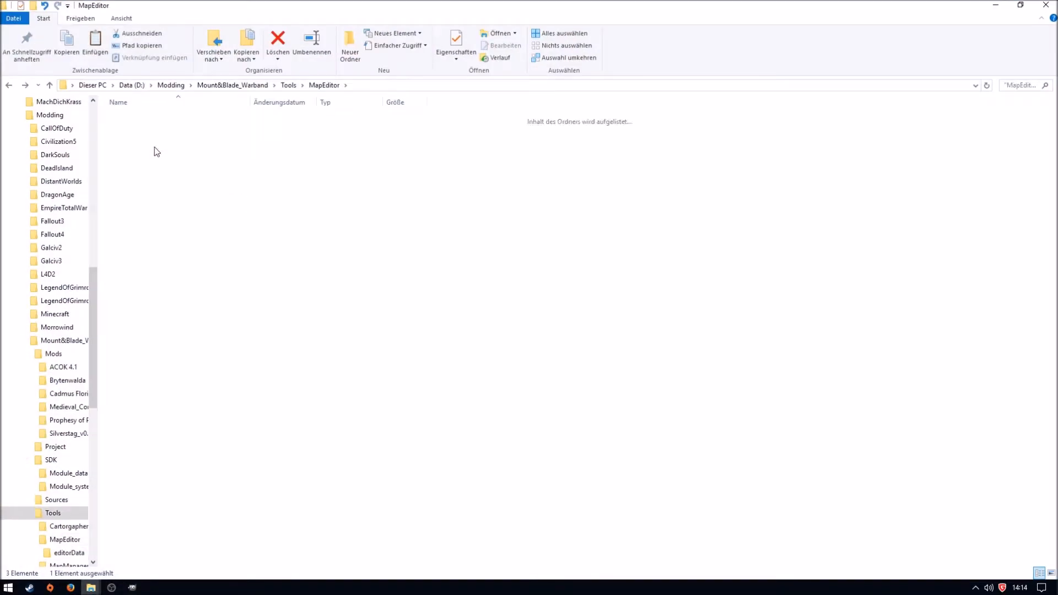
key("alt+Up")
key("Up")
key("Return")
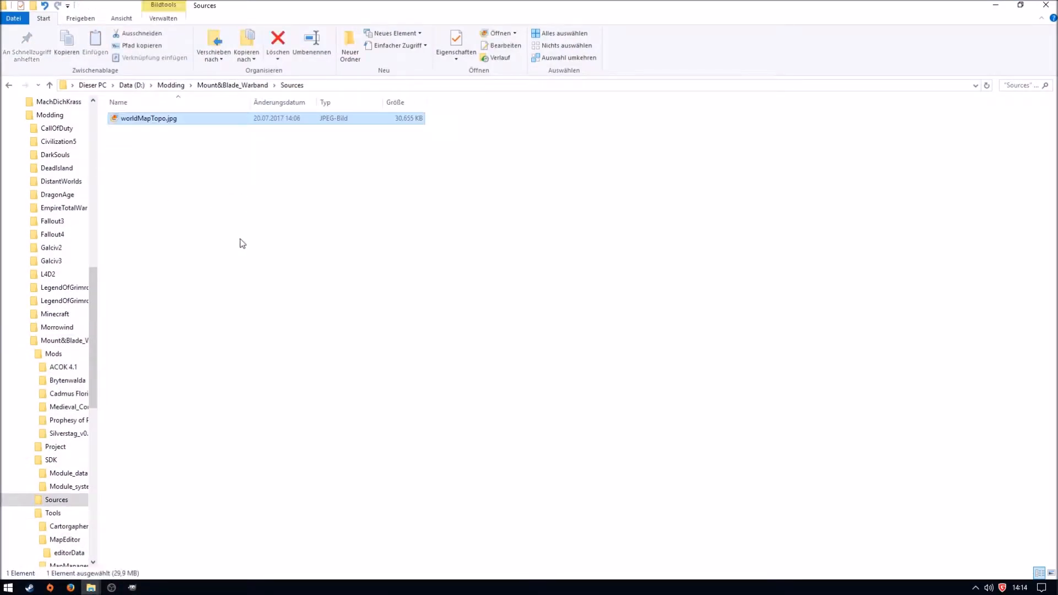
- Open europeTopo.jpg from the desktop with GNU Image Manipulation Program and maximize the image window
key("super+d")
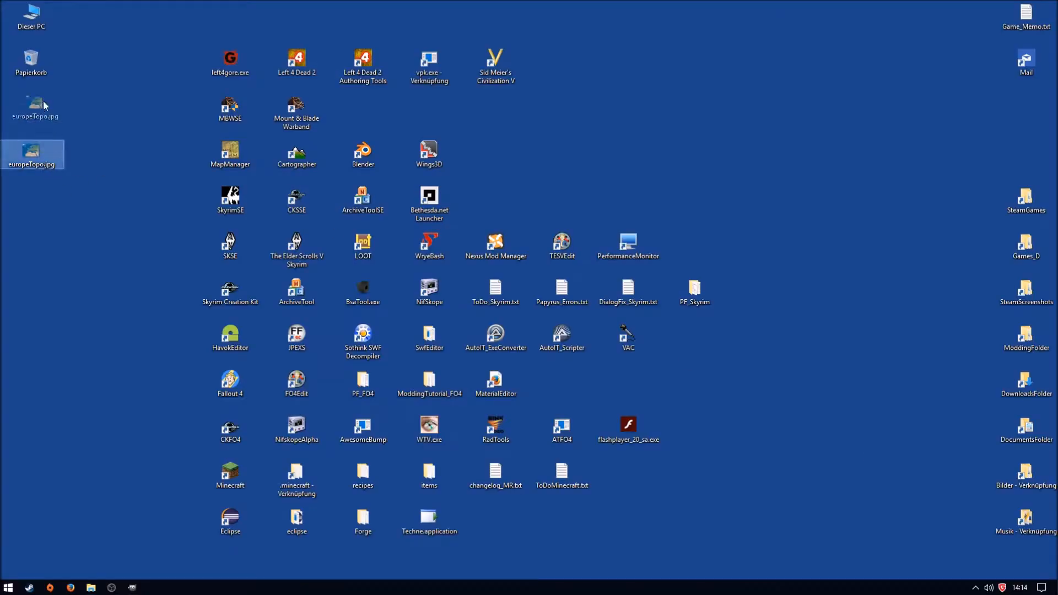
left_click(138, 588)
key("super+d")
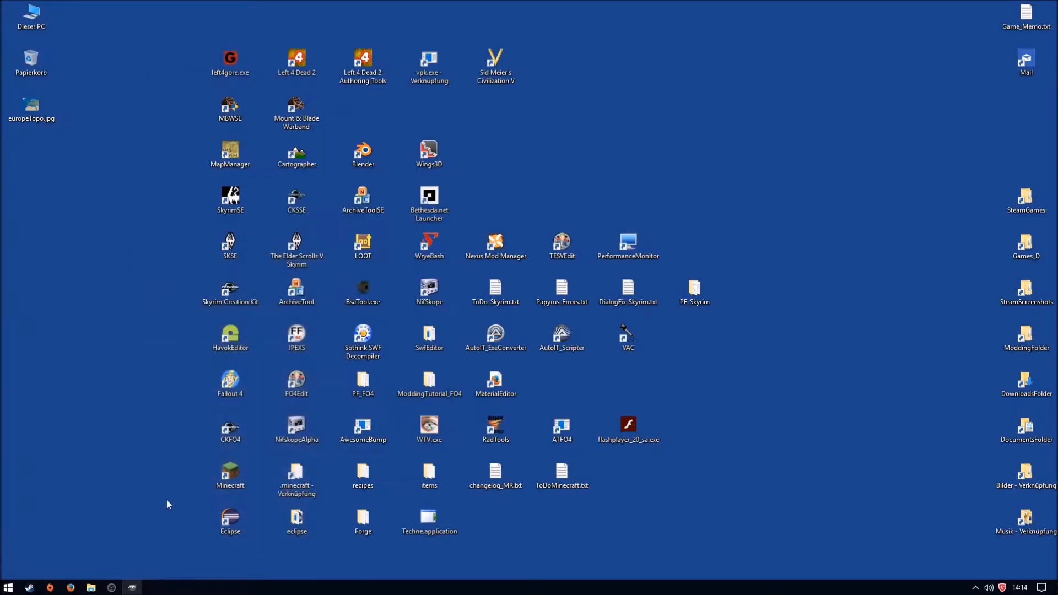
right_click(34, 110)
mouse_move(110, 287)
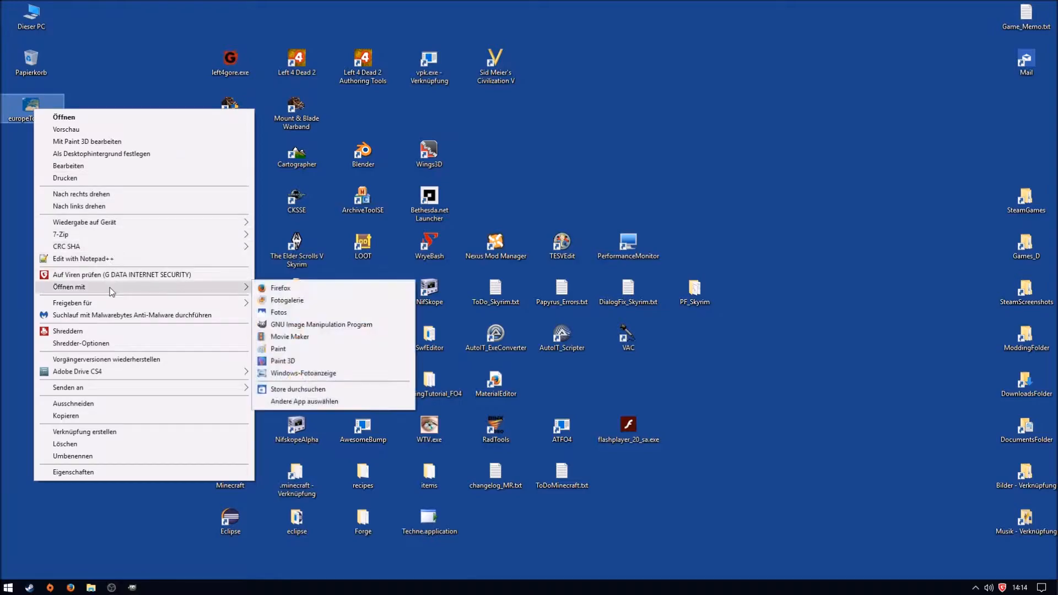
left_click(346, 325)
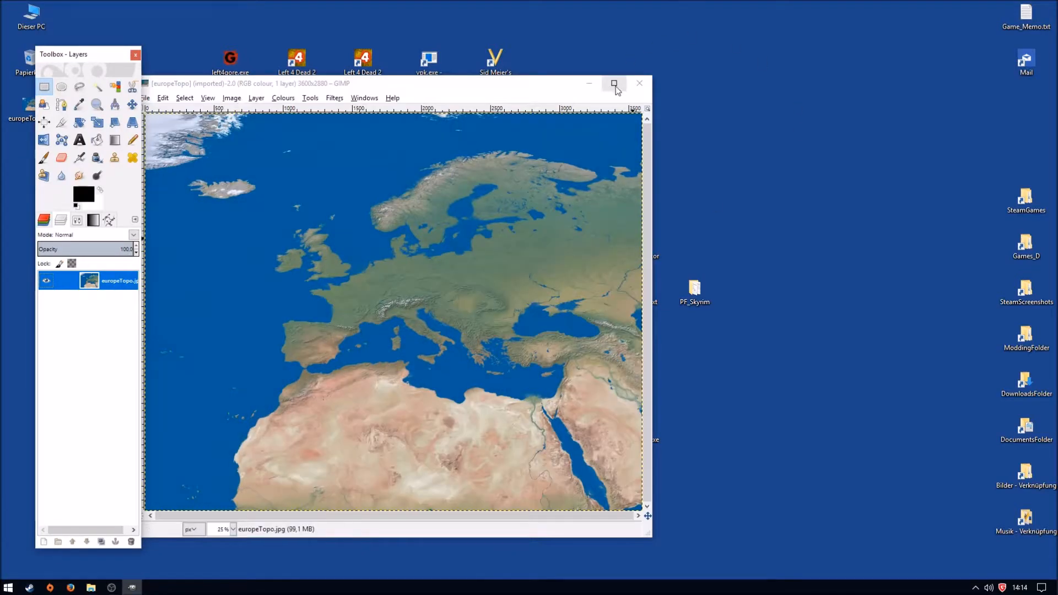
left_click(611, 81)
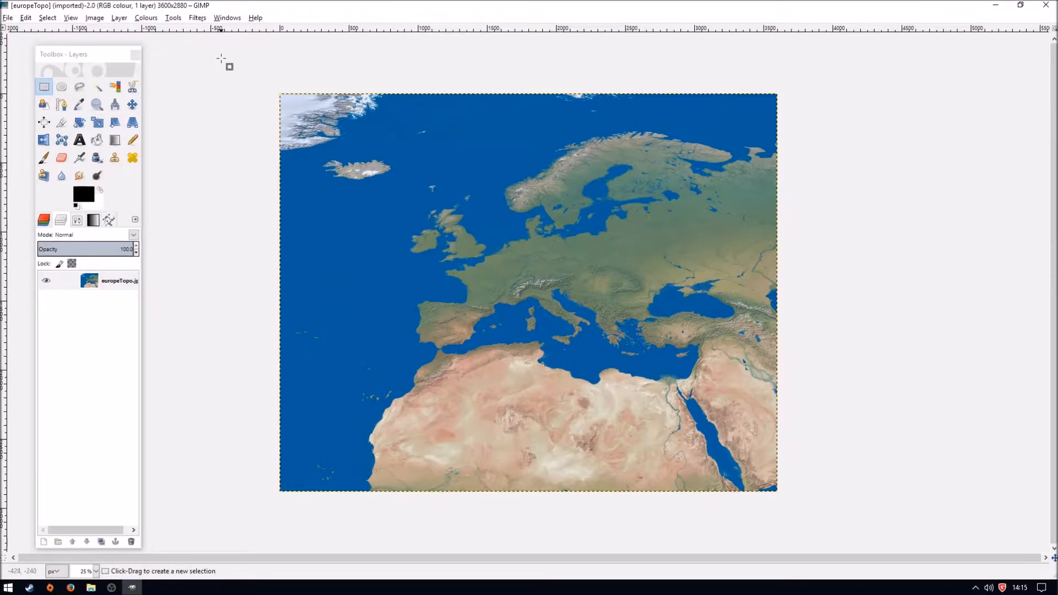
- Select the blue ocean with the Select by Colour tool and add the missed patch off the German North Sea coast to the selection
left_click(116, 83)
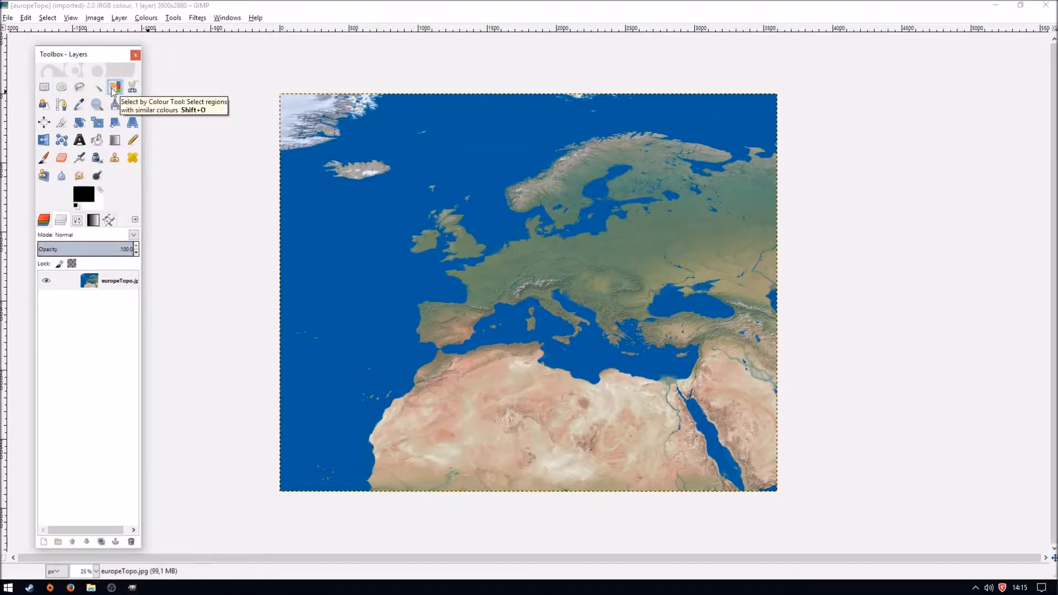
left_click(362, 268)
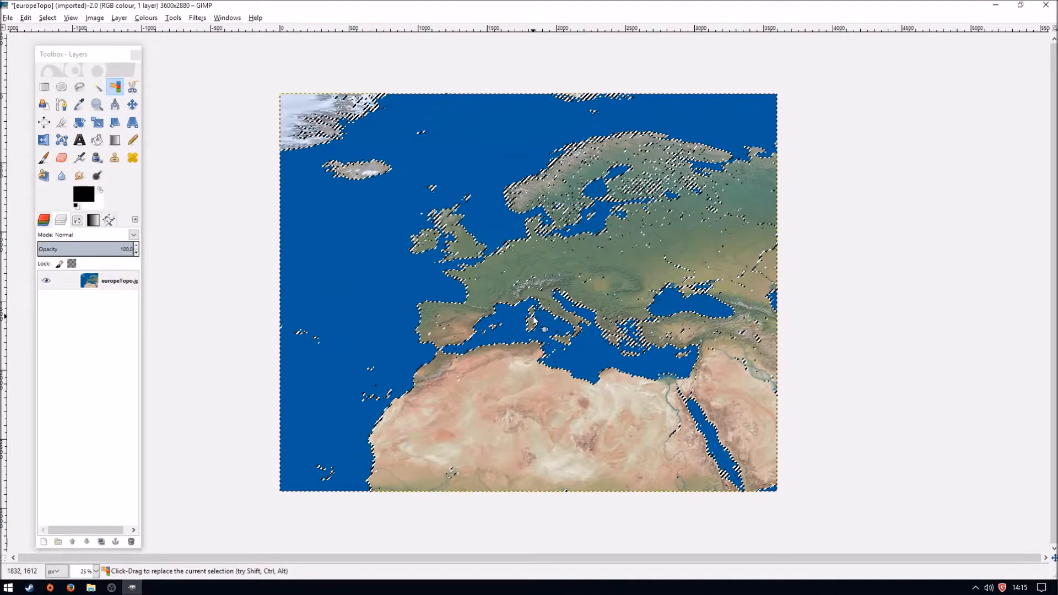
key("4")
scroll(455, 328, "up", 20)
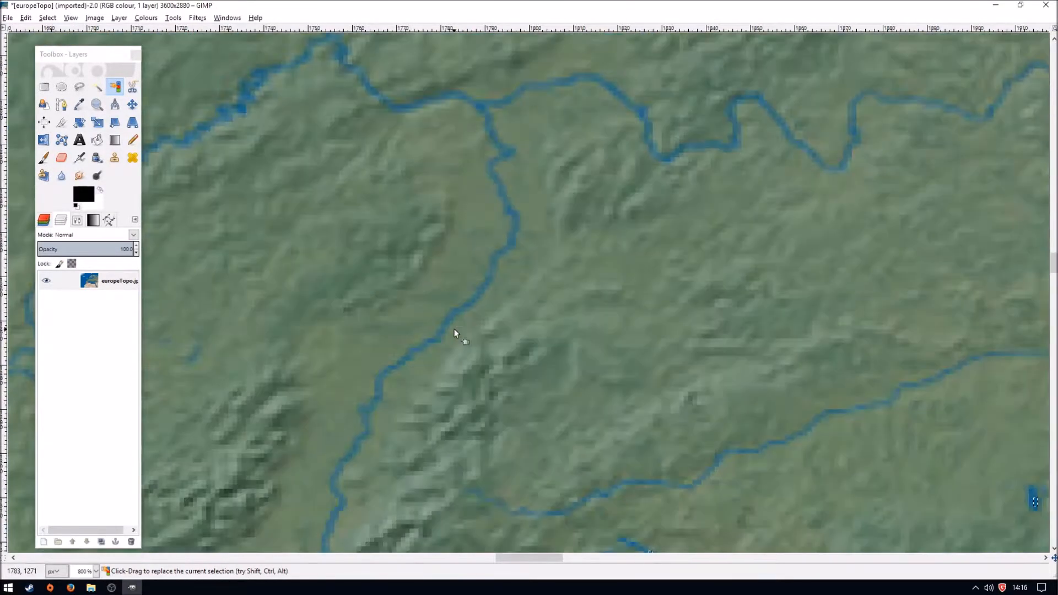
scroll(455, 330, "up", 3)
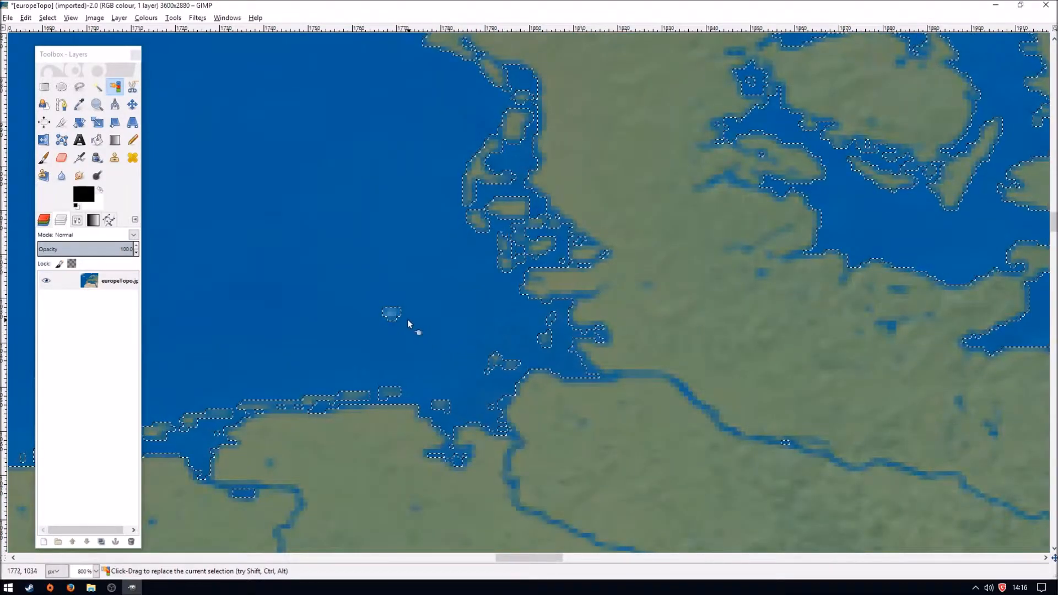
left_click(387, 313, "shift")
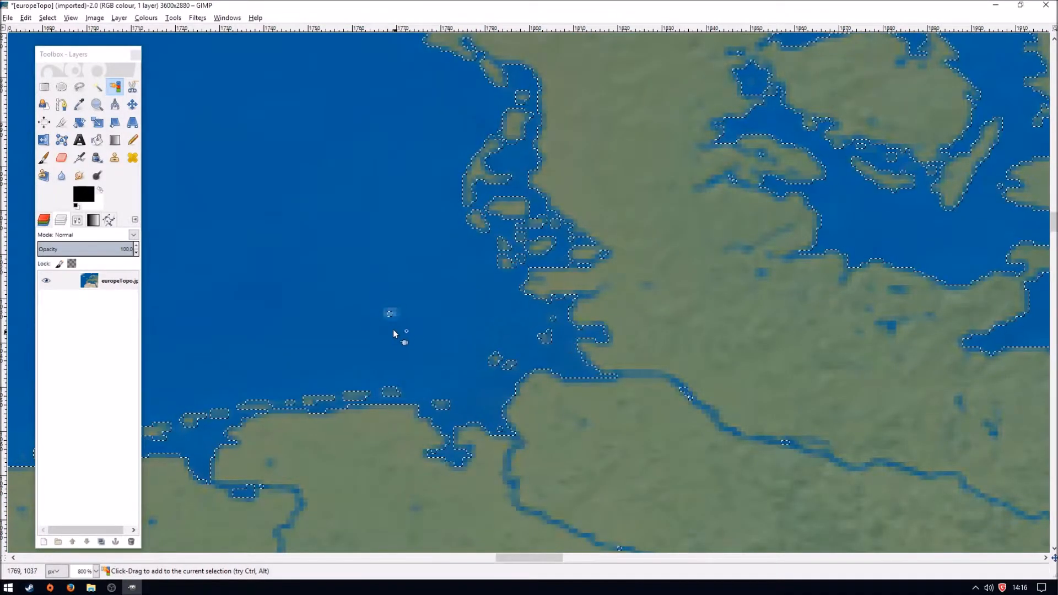
- Examine the selection outline along the North Sea, British Isles, Iceland, Northwest Africa and Iberia coasts, moving the toolbox off the covered areas
left_click_drag(530, 557, 488, 563)
scroll(514, 325, "down", 4)
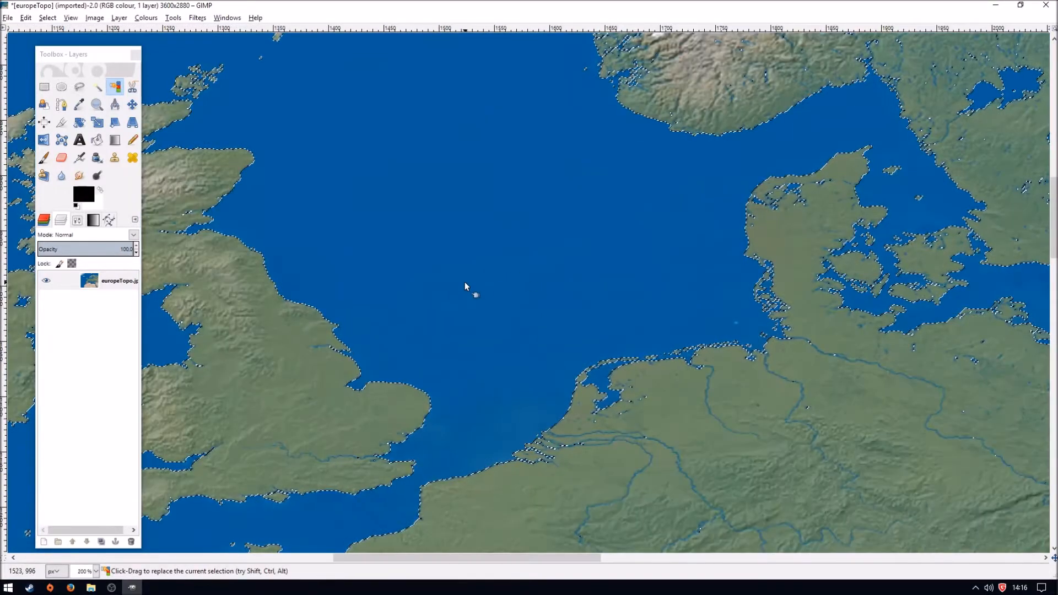
scroll(465, 283, "up", 5)
scroll(465, 283, "down", 10)
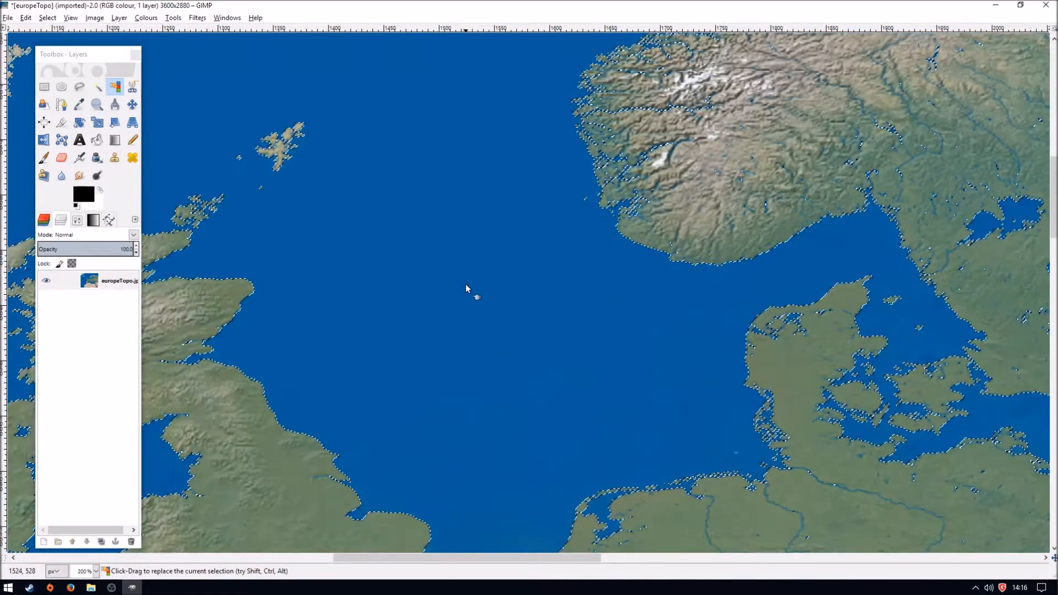
left_click_drag(546, 555, 364, 588)
scroll(432, 402, "down", 2)
scroll(432, 401, "up", 6)
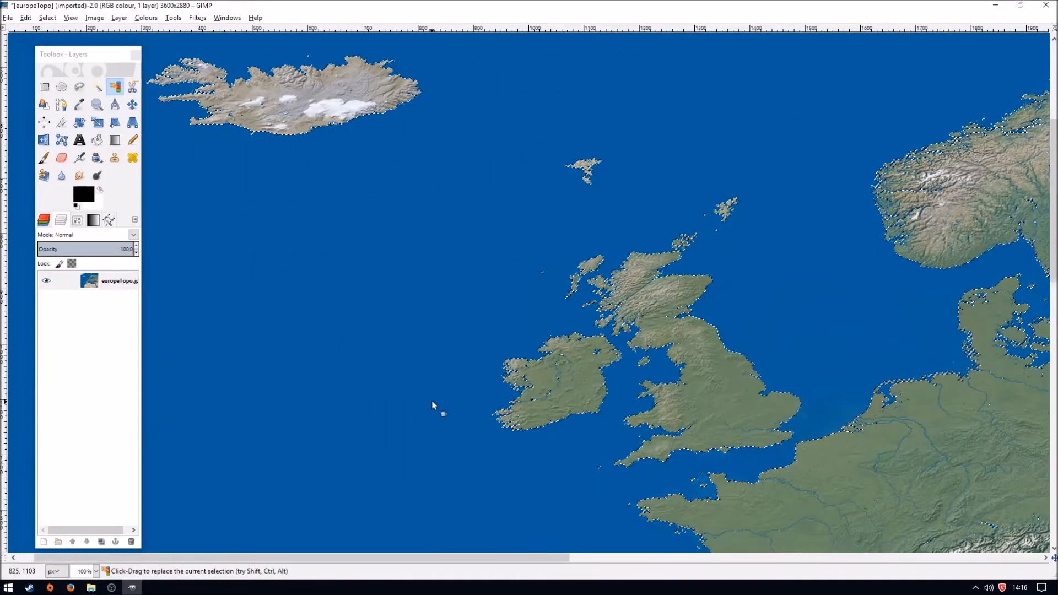
left_click_drag(488, 558, 471, 559)
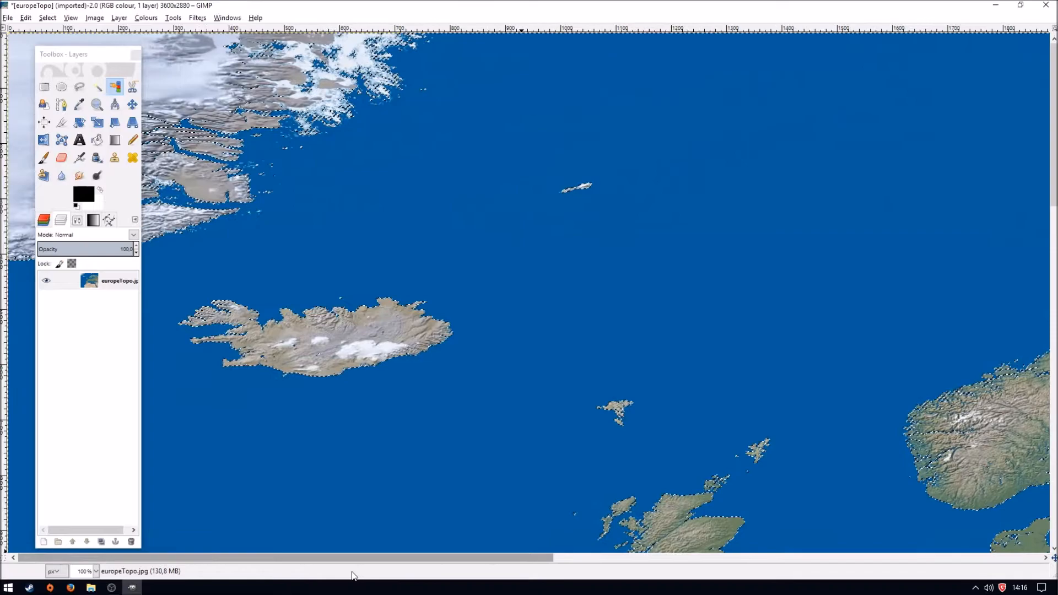
scroll(371, 363, "down", 15)
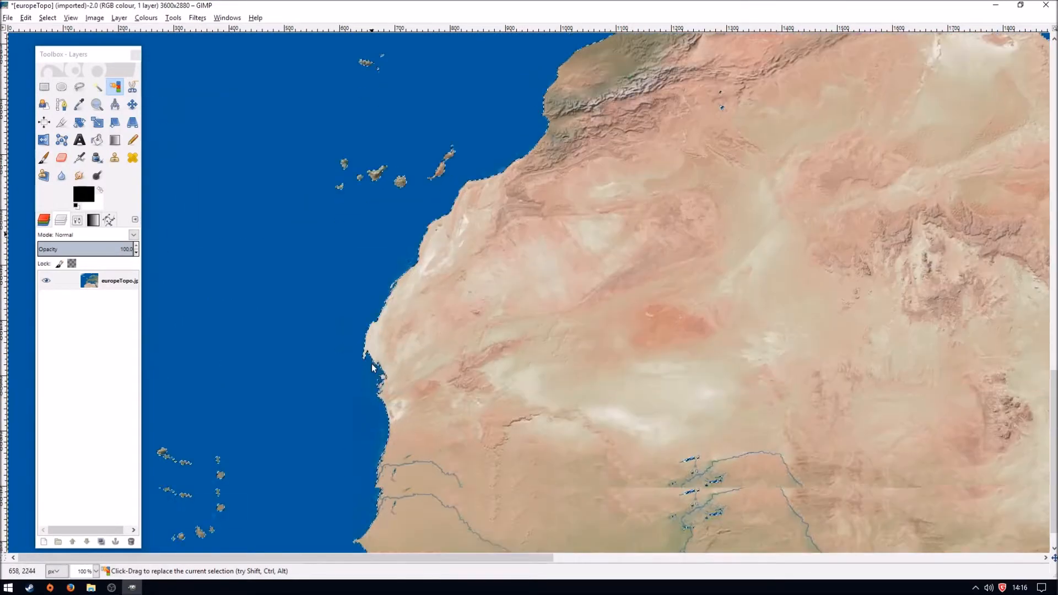
left_click_drag(72, 54, 583, 103)
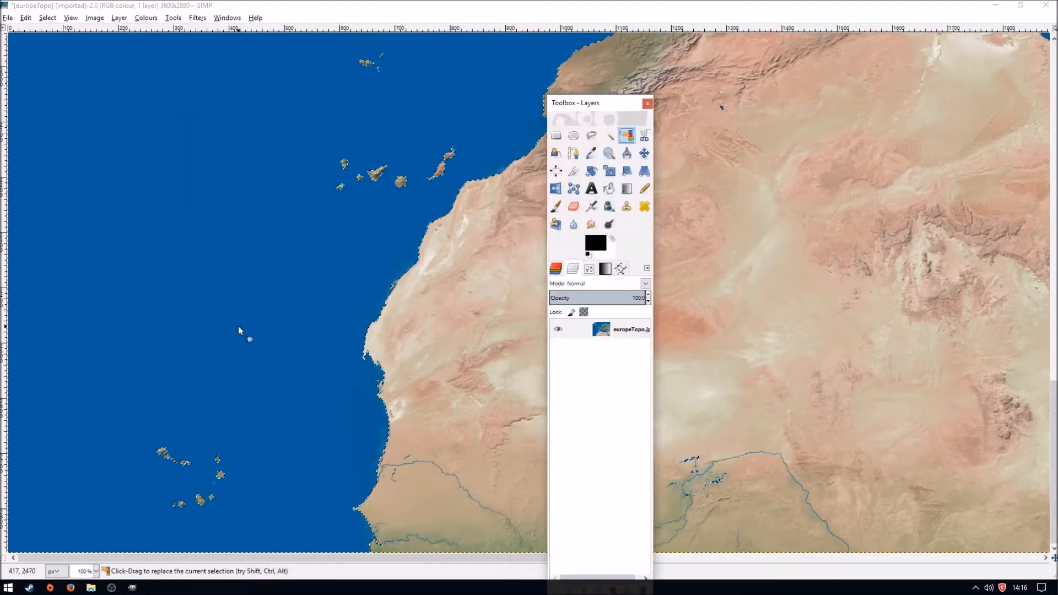
scroll(330, 372, "up", 5)
scroll(335, 369, "up", 5)
left_click_drag(611, 102, 182, 63)
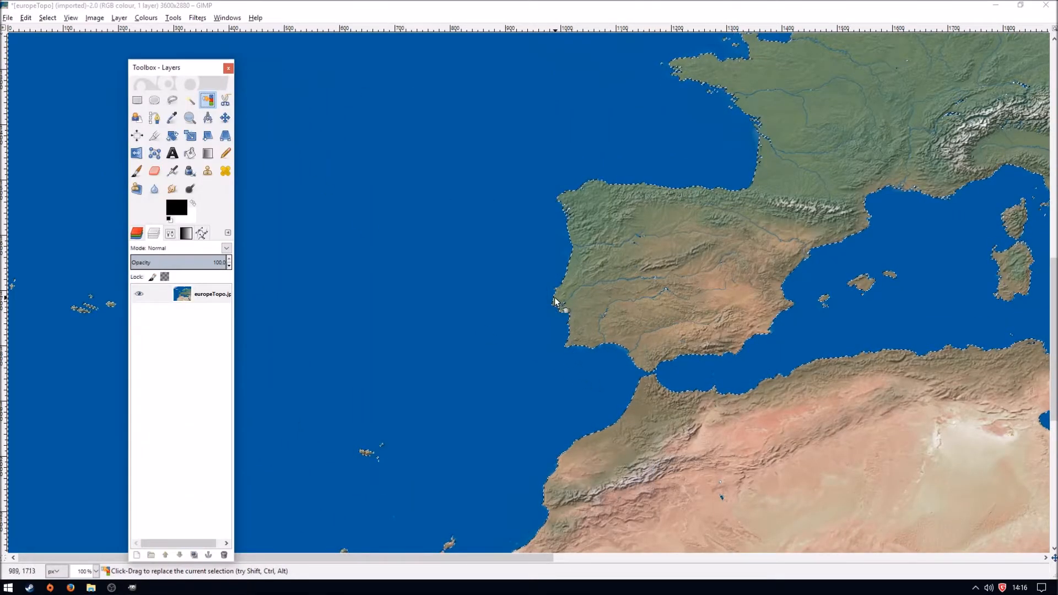
- Examine the selection outline around the eastern Mediterranean, Black Sea, Scandinavia, Baltic and western Mediterranean
left_click_drag(551, 560, 1034, 560)
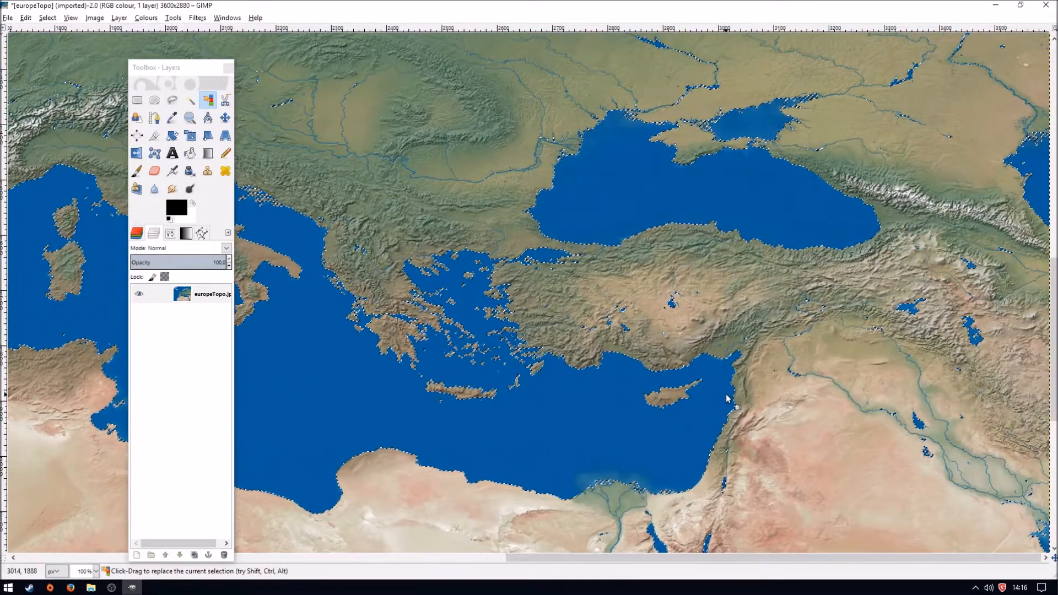
scroll(726, 395, "up", 10)
scroll(725, 395, "up", 15)
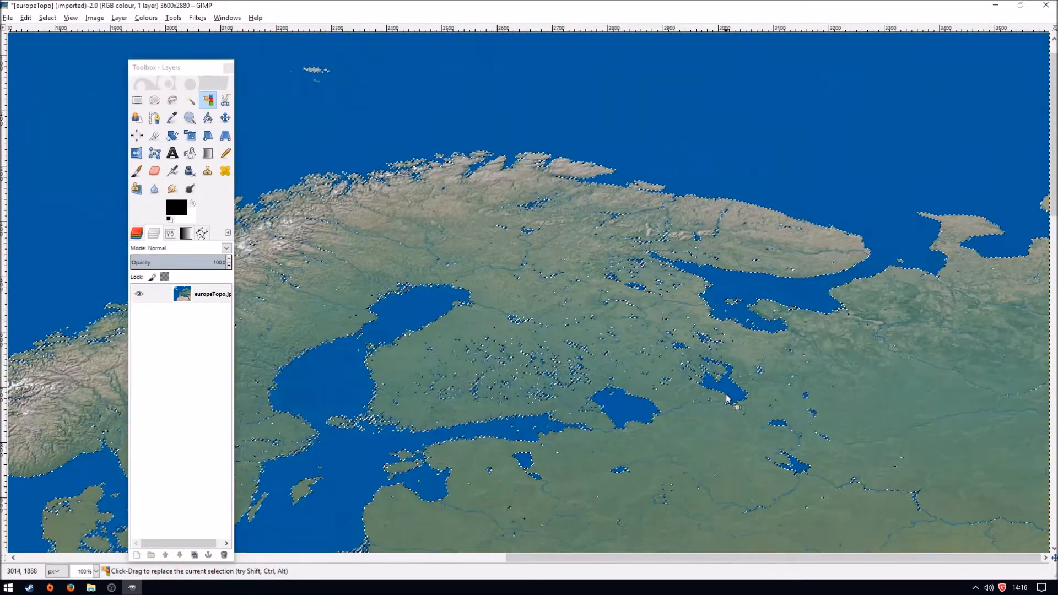
scroll(726, 394, "down", 12)
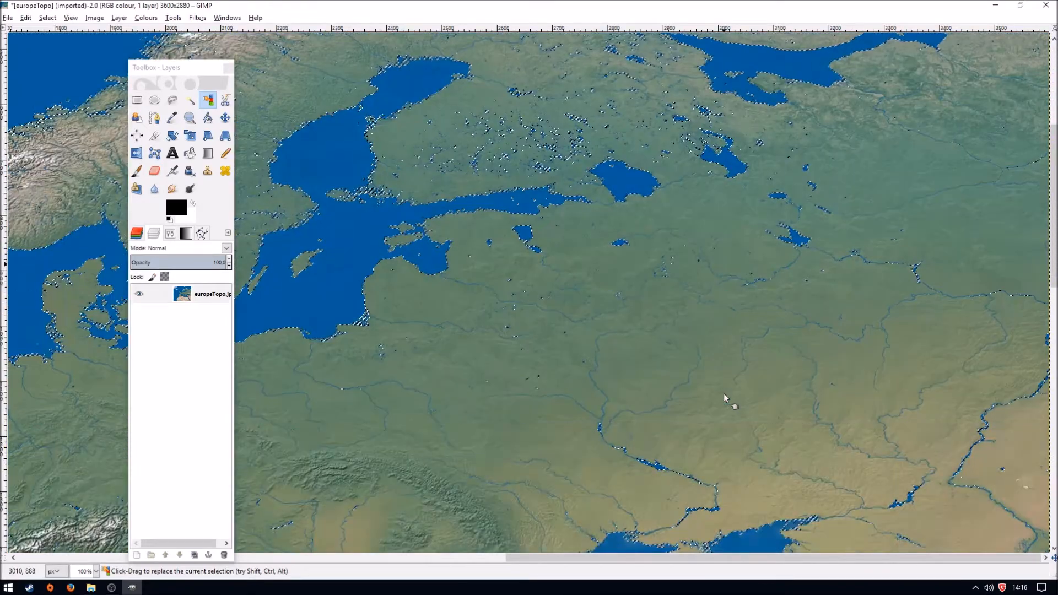
left_click_drag(178, 69, 60, 48)
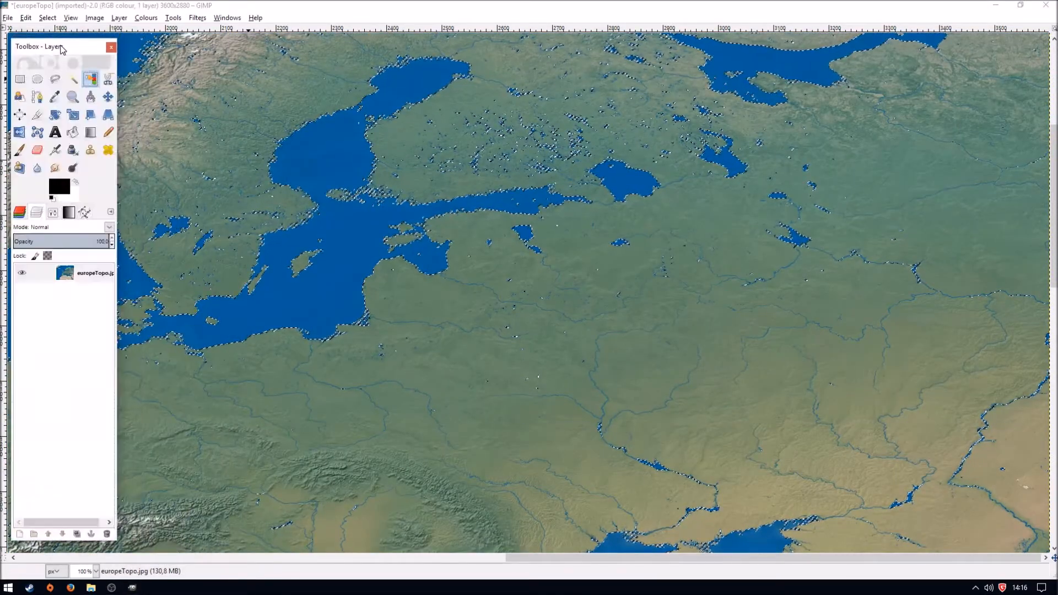
left_click(553, 560)
left_click_drag(552, 559, 319, 554)
scroll(670, 373, "down", 10)
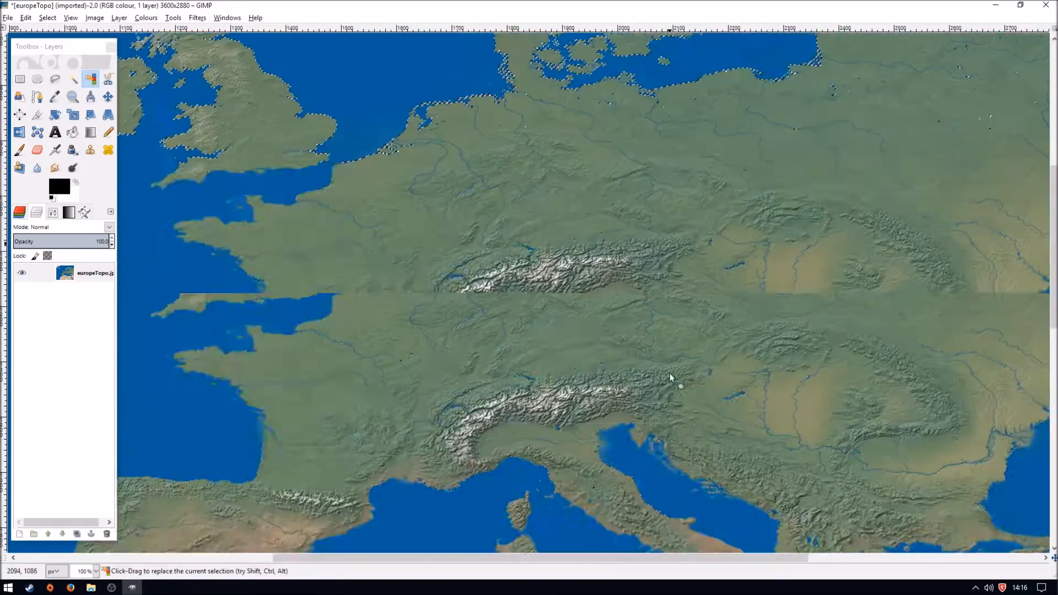
left_click_drag(600, 559, 483, 560)
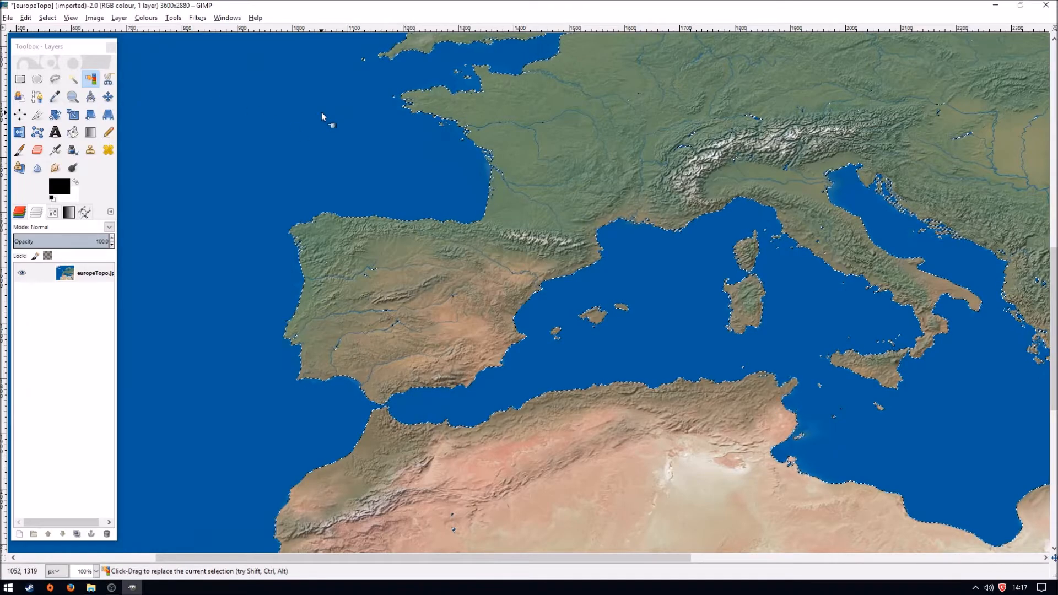
- Invert the ocean selection so the land is selected, and cut the land out of the europeTopo.jpg layer
left_click(47, 18)
left_click(60, 58)
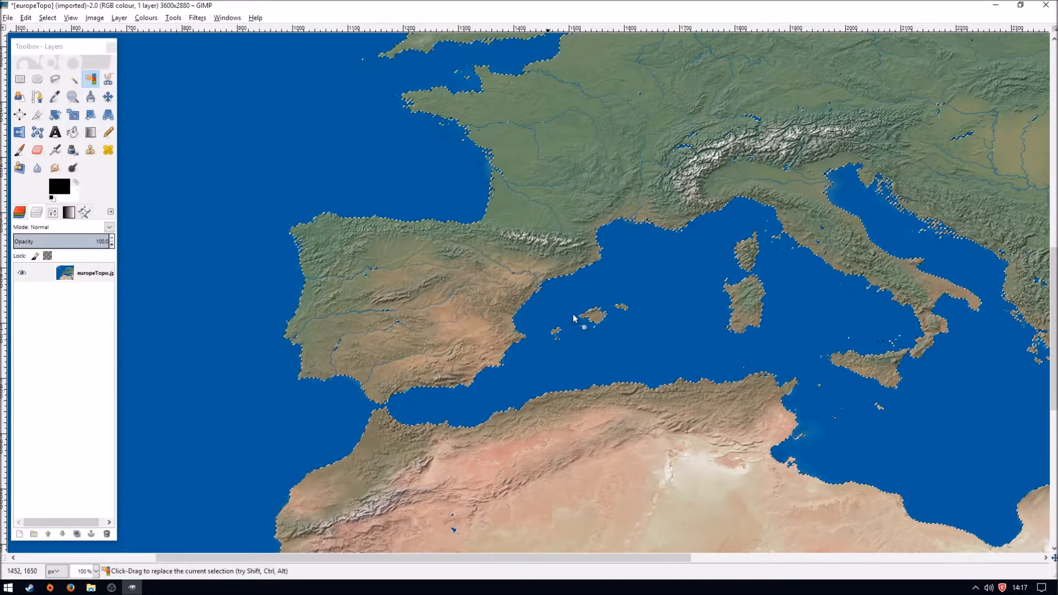
scroll(494, 388, "up", 5)
scroll(494, 388, "up", 3)
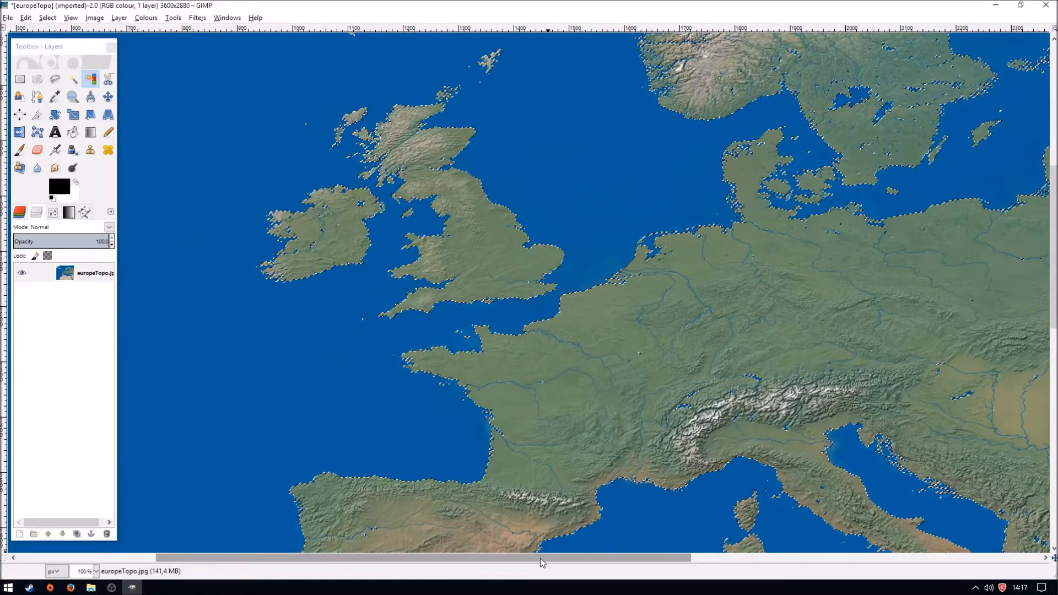
left_click_drag(539, 559, 424, 565)
key("ctrl+x")
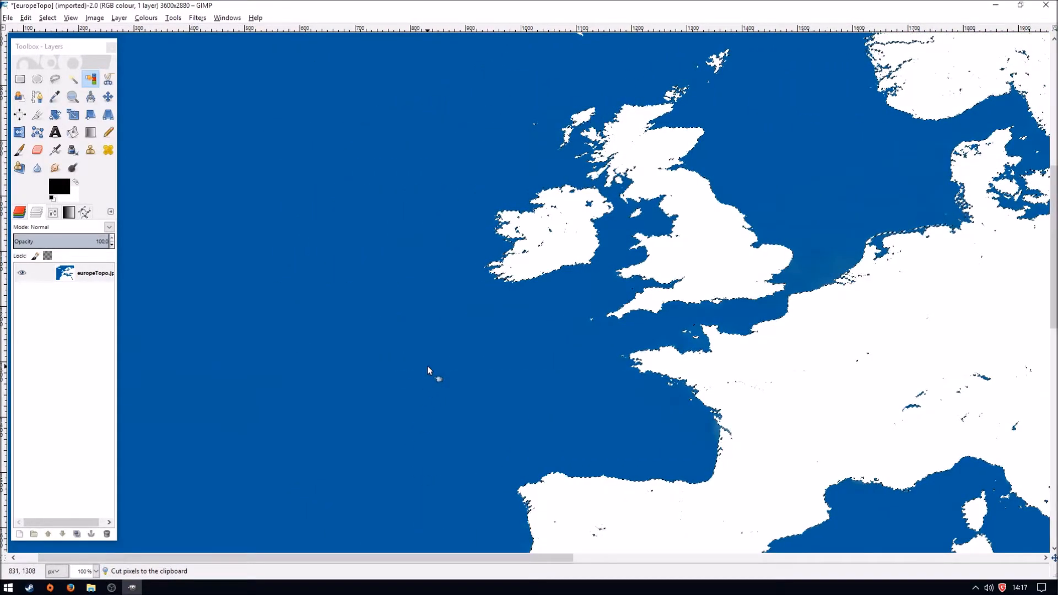
- Paste the cut land, convert the floating selection to a new layer, and name it Land
scroll(428, 365, "up", 3)
left_click(95, 572)
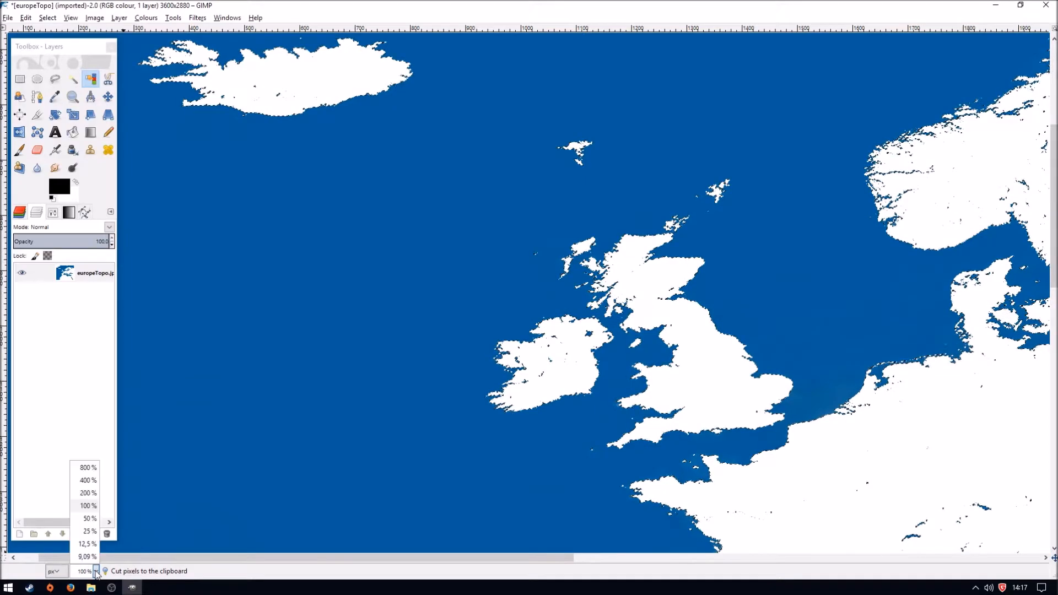
left_click(90, 519)
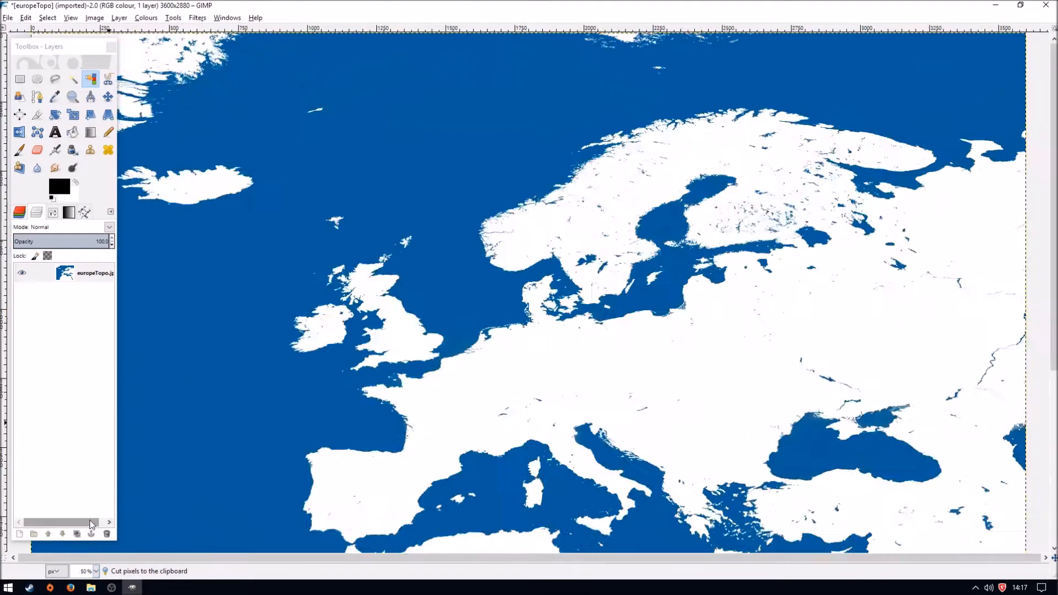
left_click(96, 572)
left_click(90, 531)
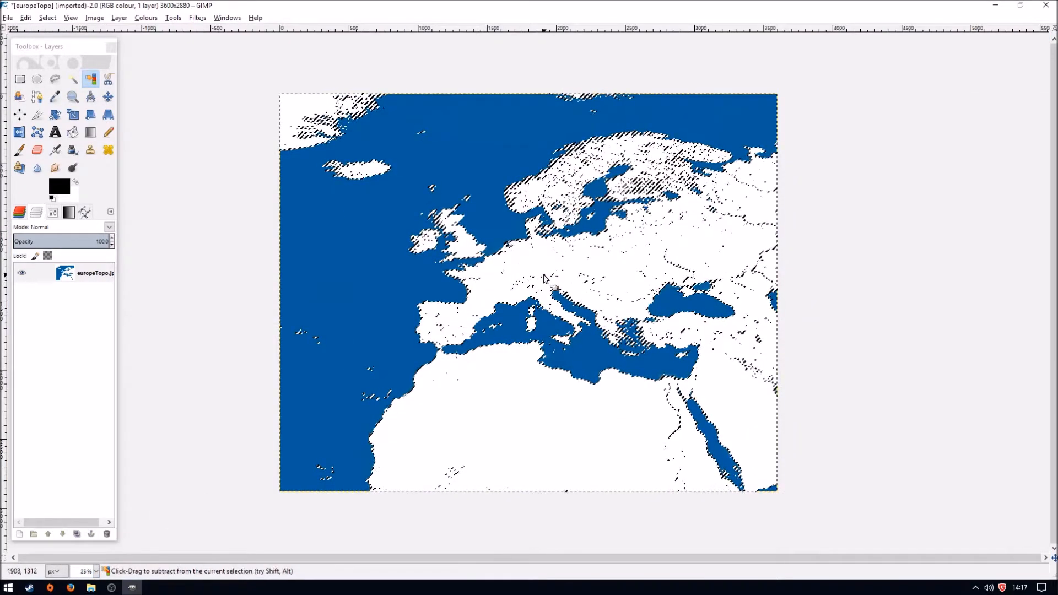
key("ctrl+v")
right_click(83, 273)
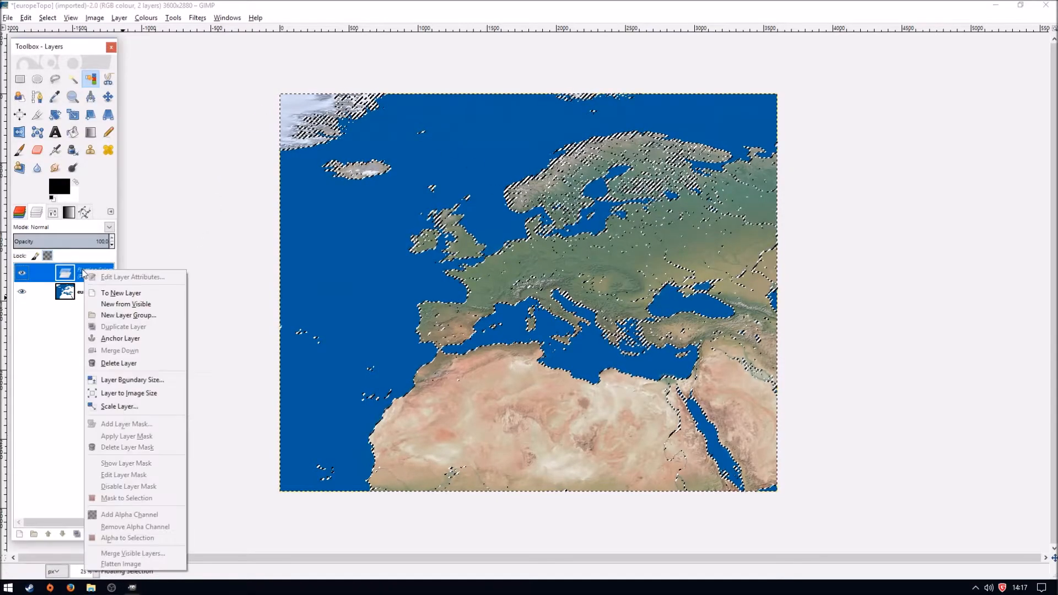
left_click(142, 294)
double_click(99, 274)
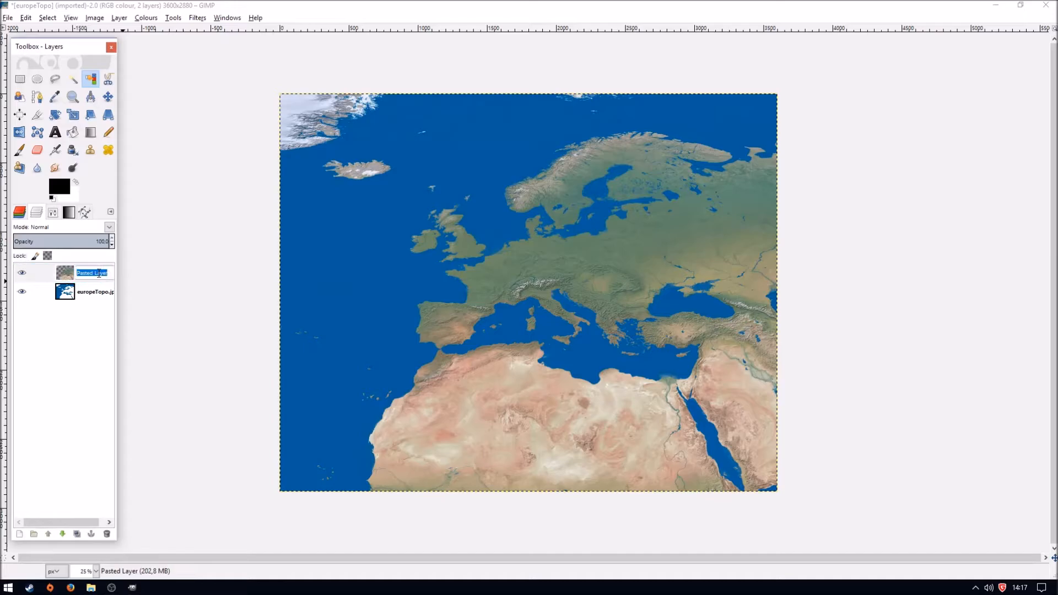
type("Land")
key("Return")
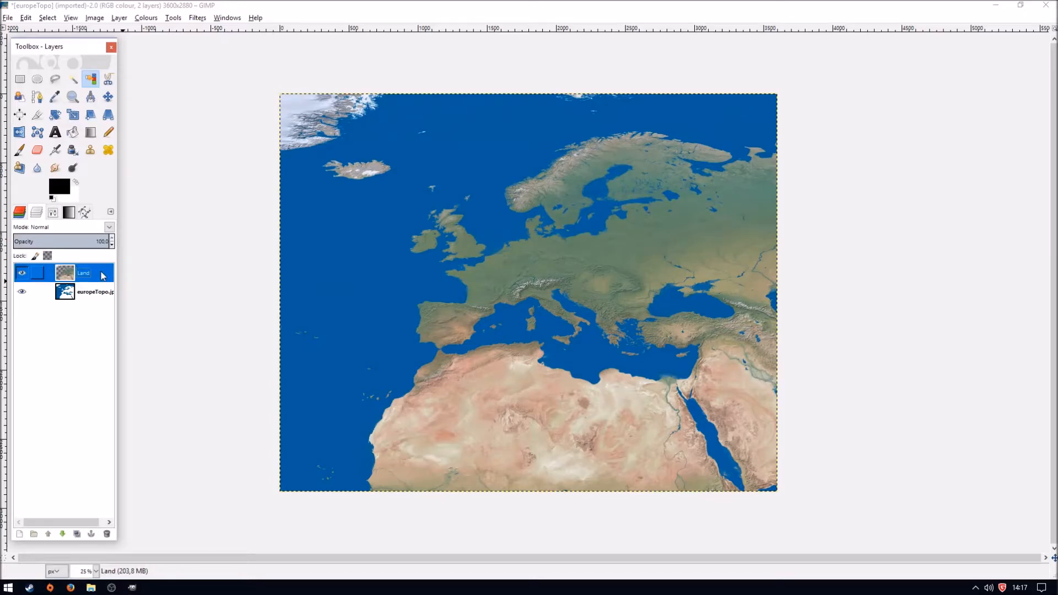
- Rename the europeTopo.jpg layer to Ocean, move it above the Land layer, and make Land the active layer
double_click(93, 292)
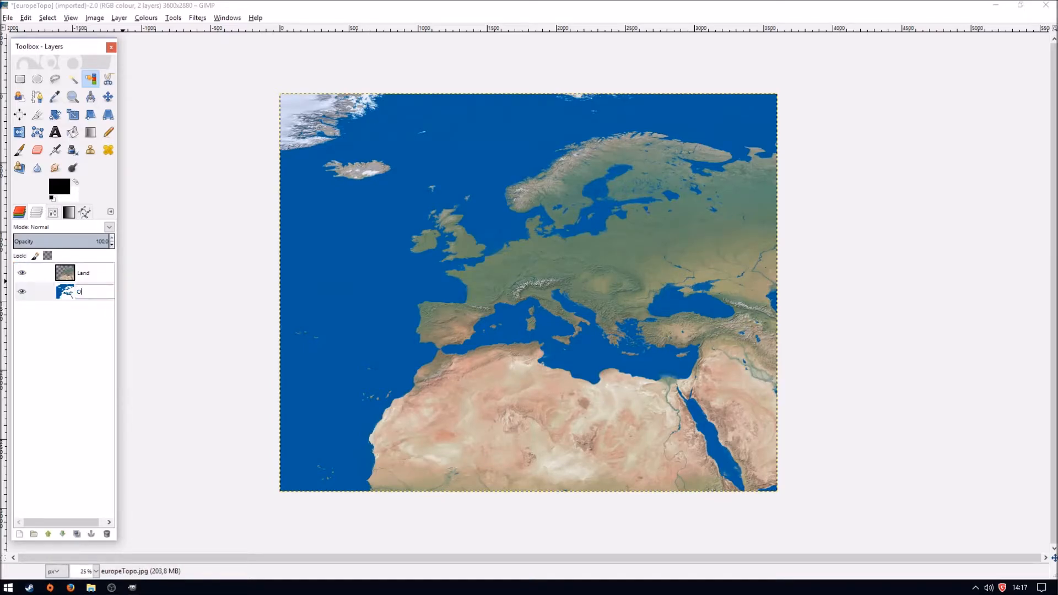
key("Return")
left_click_drag(93, 295, 103, 271)
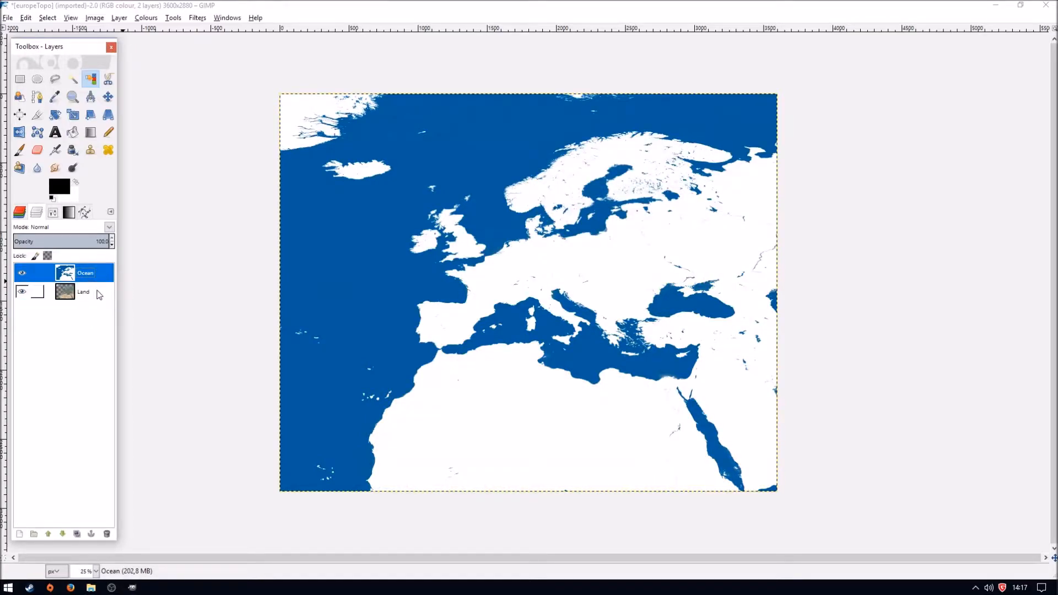
left_click(93, 295)
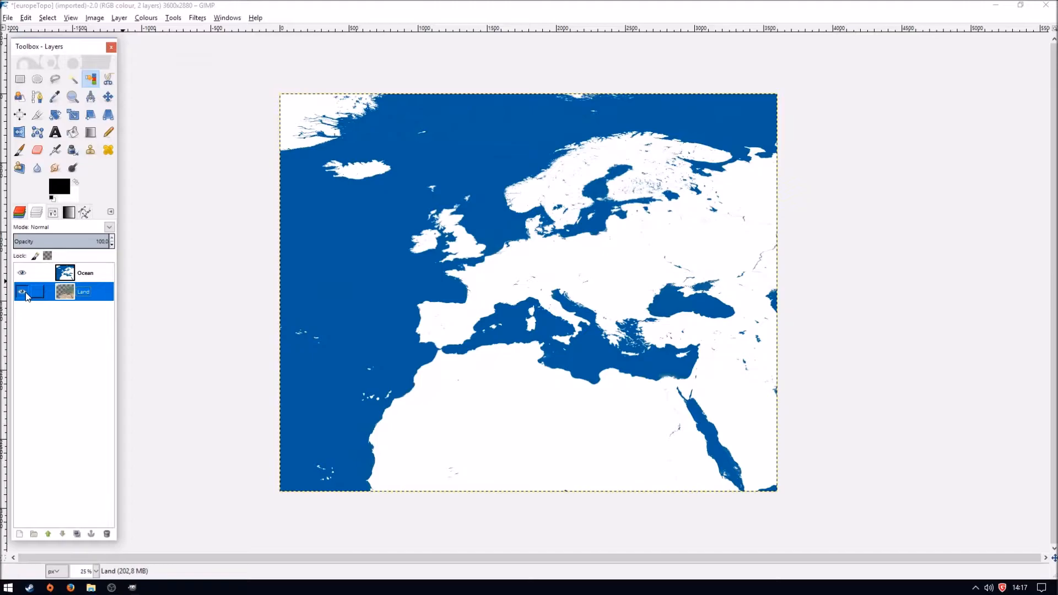
- Make the Ocean layer active and turn its white areas transparent with Colour to Alpha
left_click(103, 272)
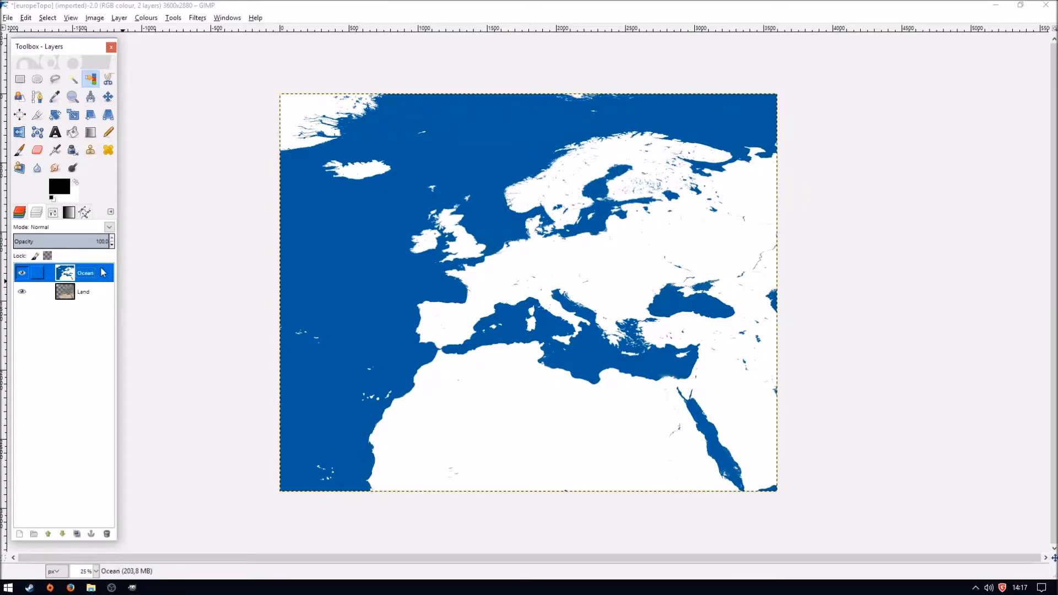
left_click(150, 20)
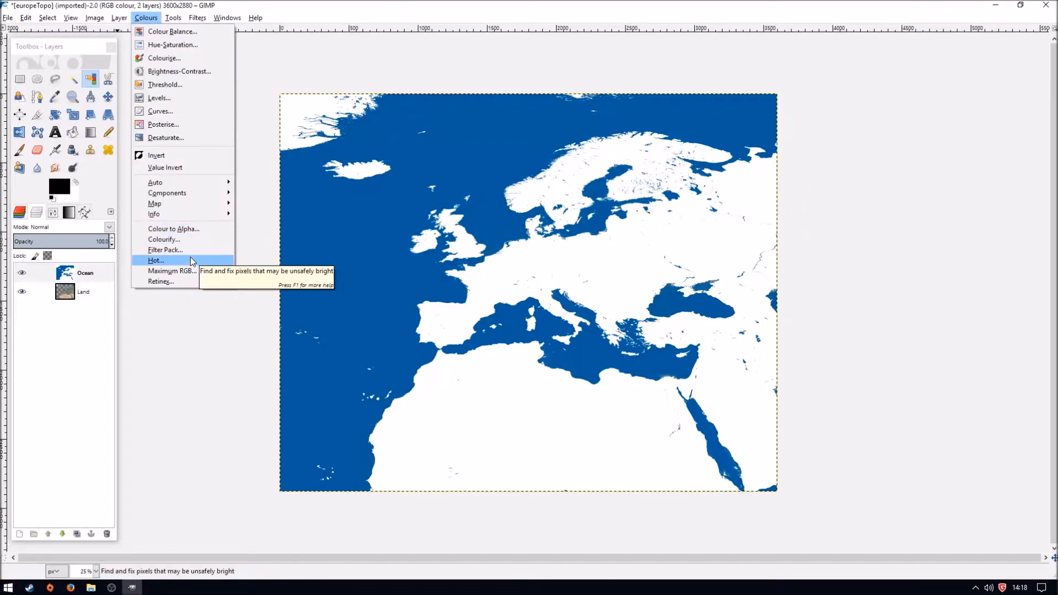
mouse_move(181, 18)
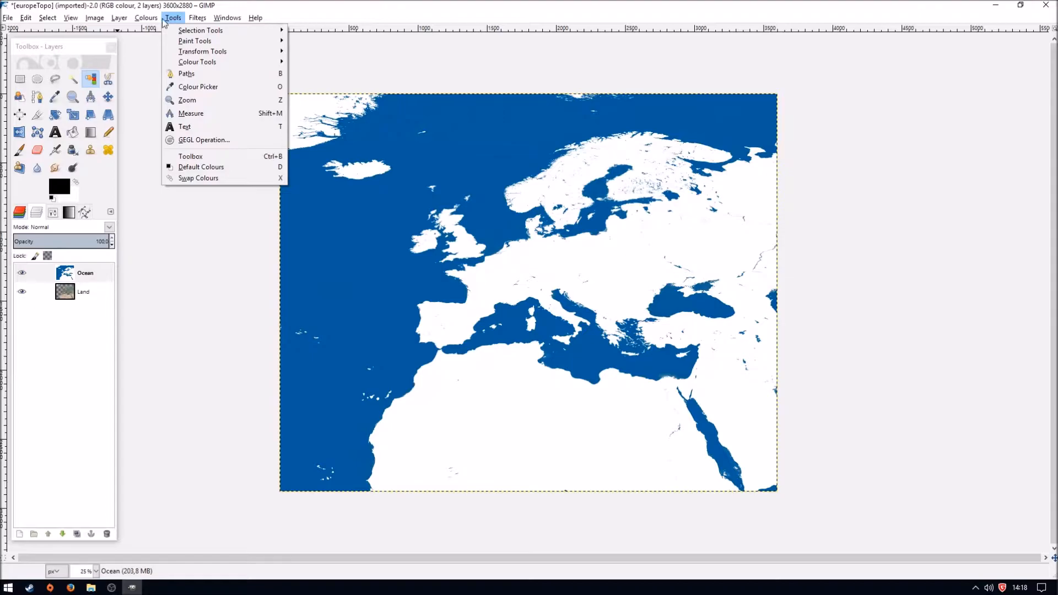
mouse_move(142, 20)
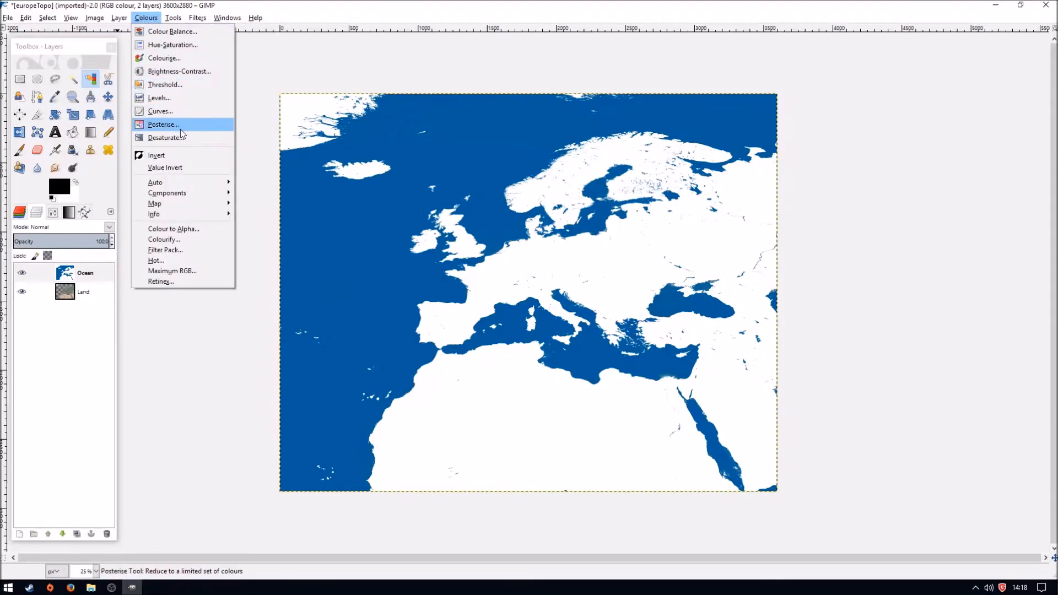
left_click(187, 231)
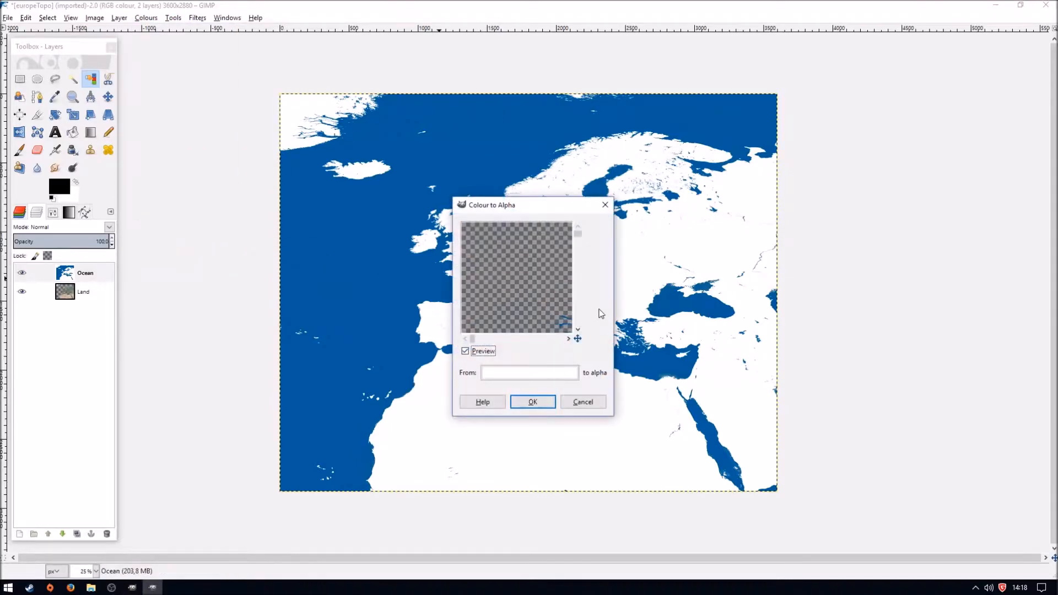
left_click(533, 406)
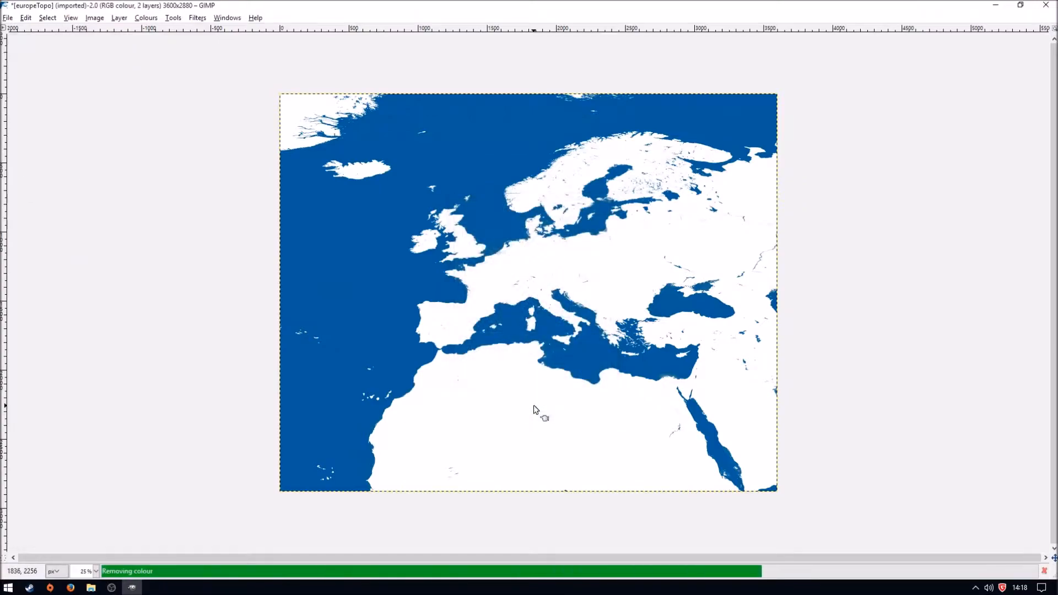
left_click(132, 587)
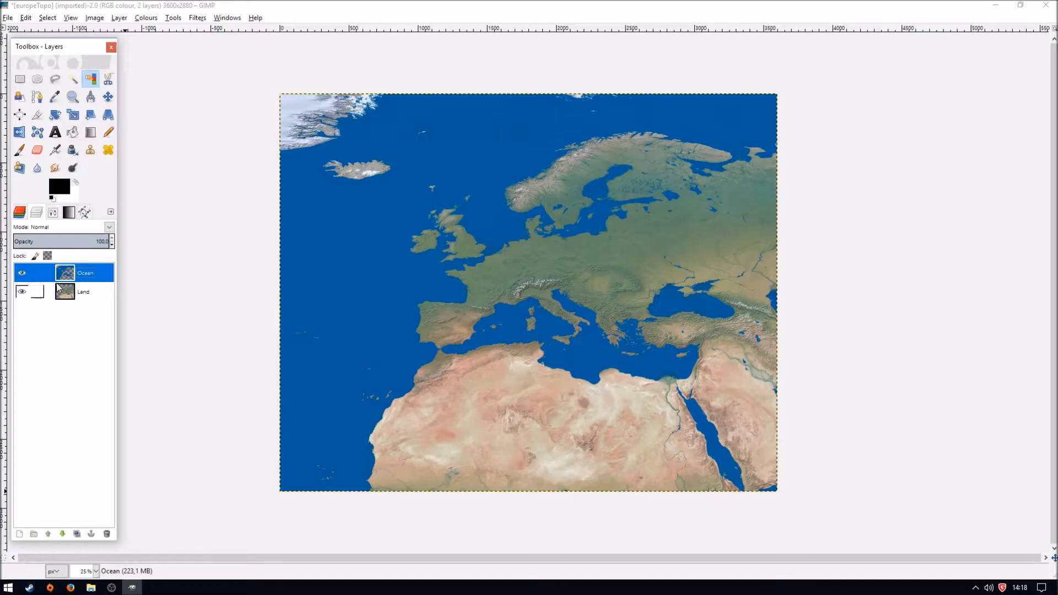
- Hide the Land layer to check the transparency of the Ocean layer, and show the Land layer again
left_click(23, 292)
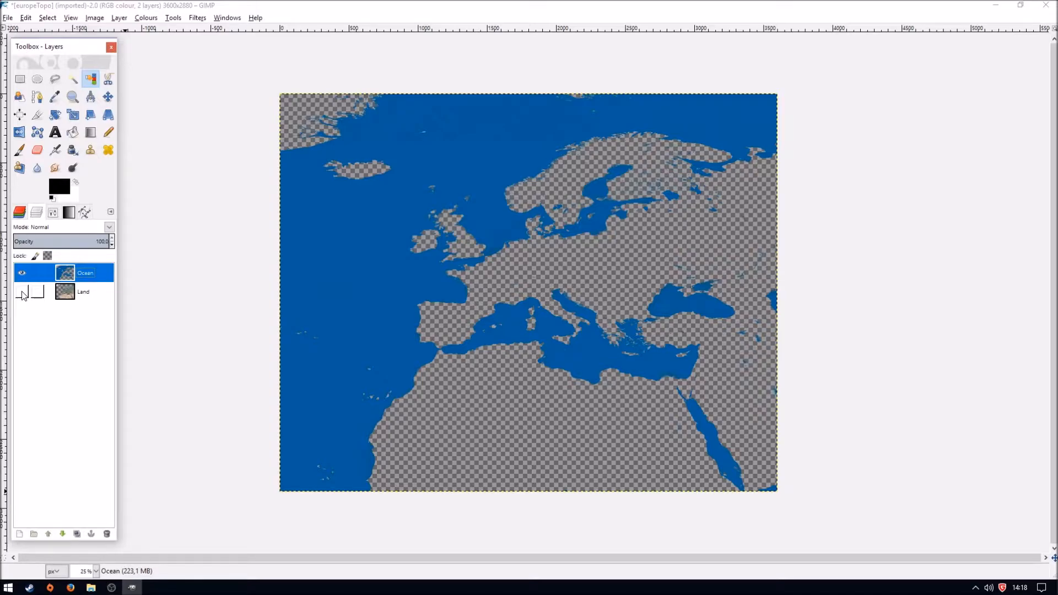
left_click(21, 214)
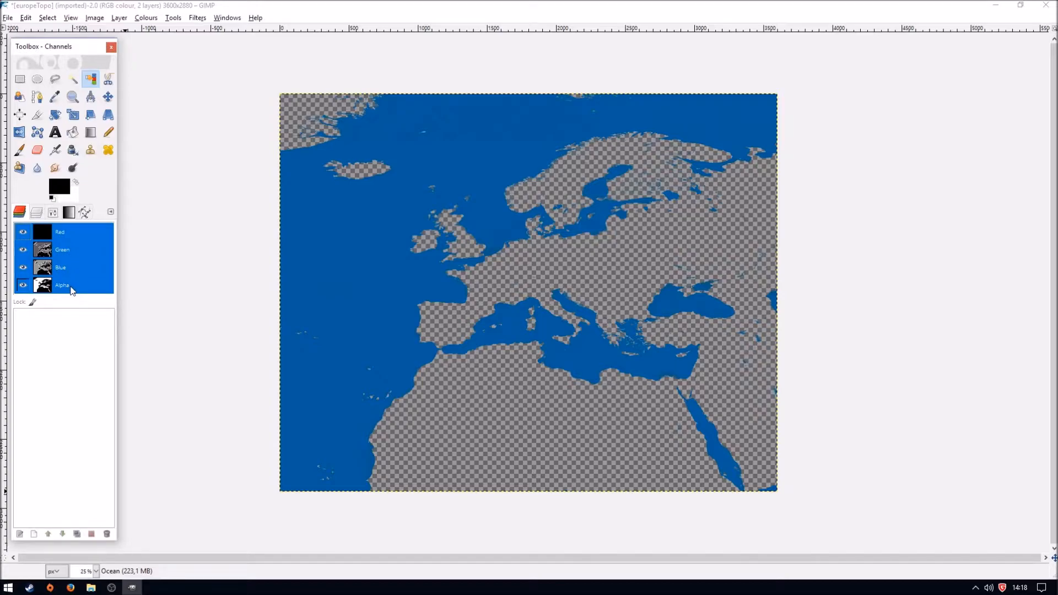
left_click(37, 217)
left_click(22, 292)
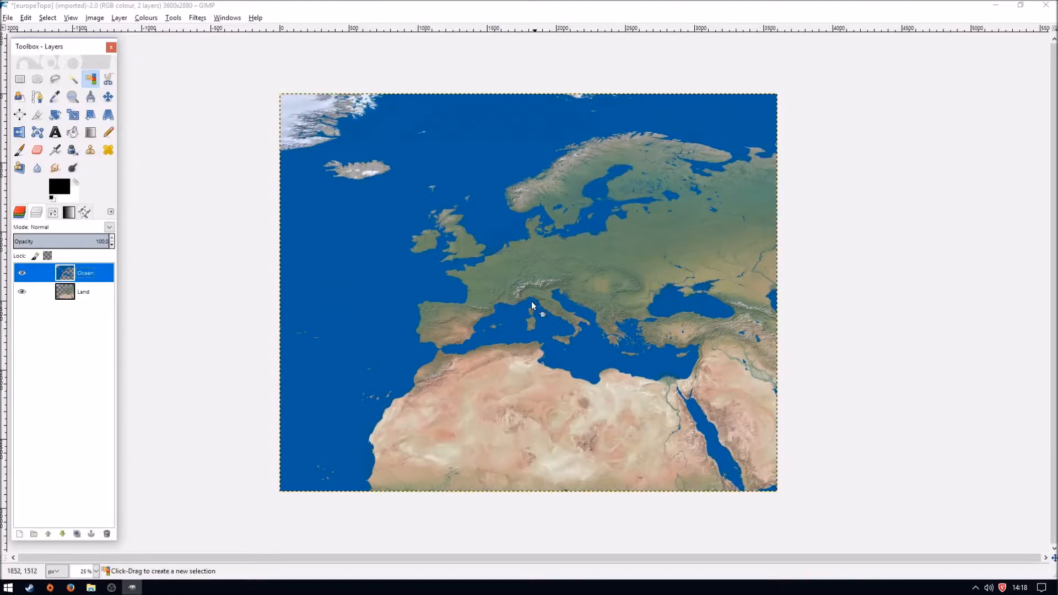
- Switch to File Explorer and browse to the Tools > MapEditor > editorData folder of Mount&Blade_Warband
mouse_move(91, 588)
left_click(55, 537)
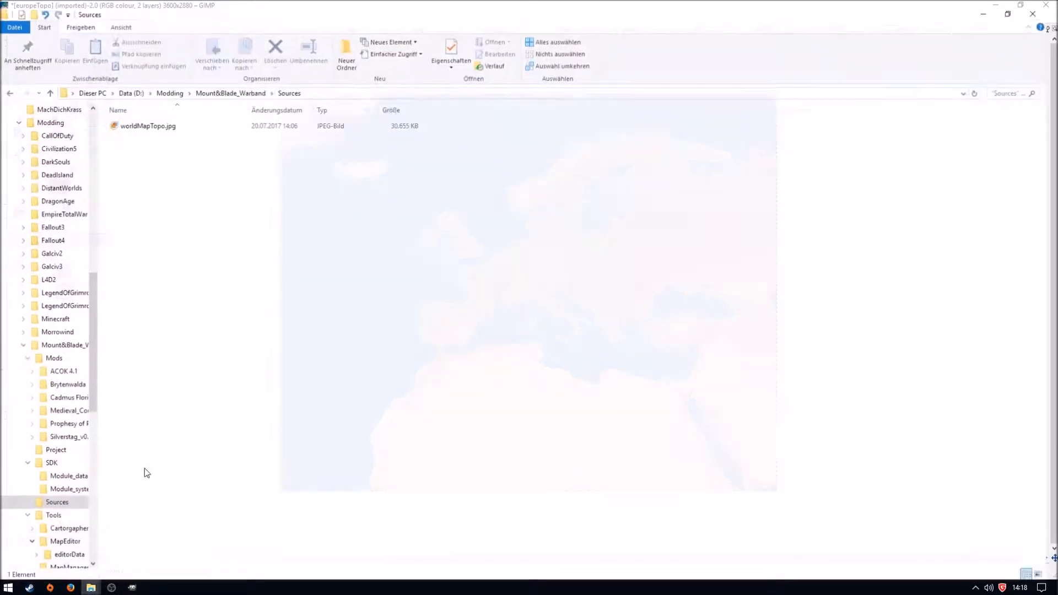
key("alt+Left")
key("alt+Left")
key("alt+Right")
double_click(144, 165)
left_click(148, 134)
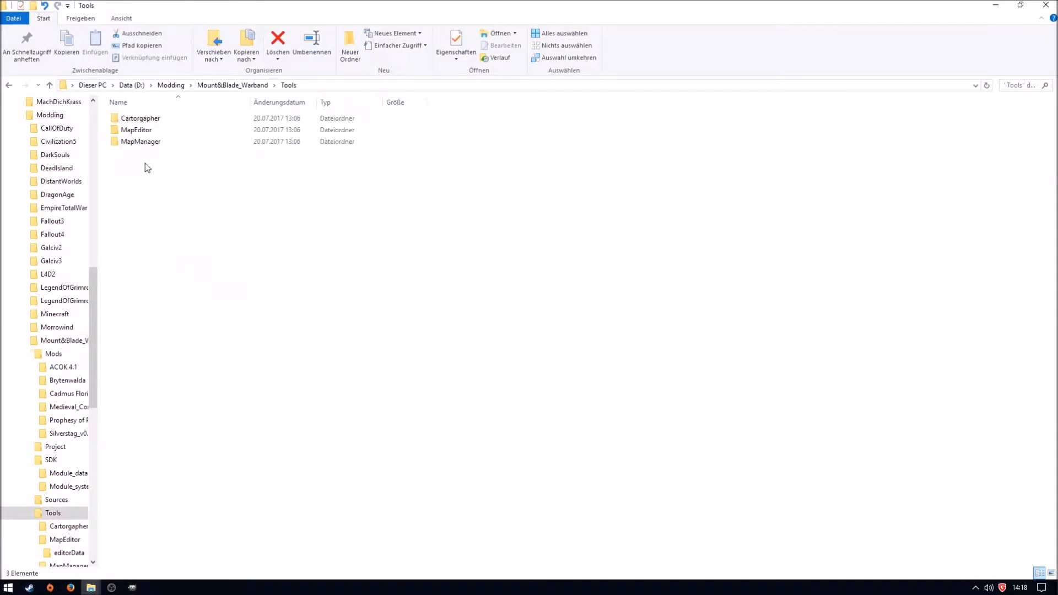
double_click(146, 131)
double_click(132, 118)
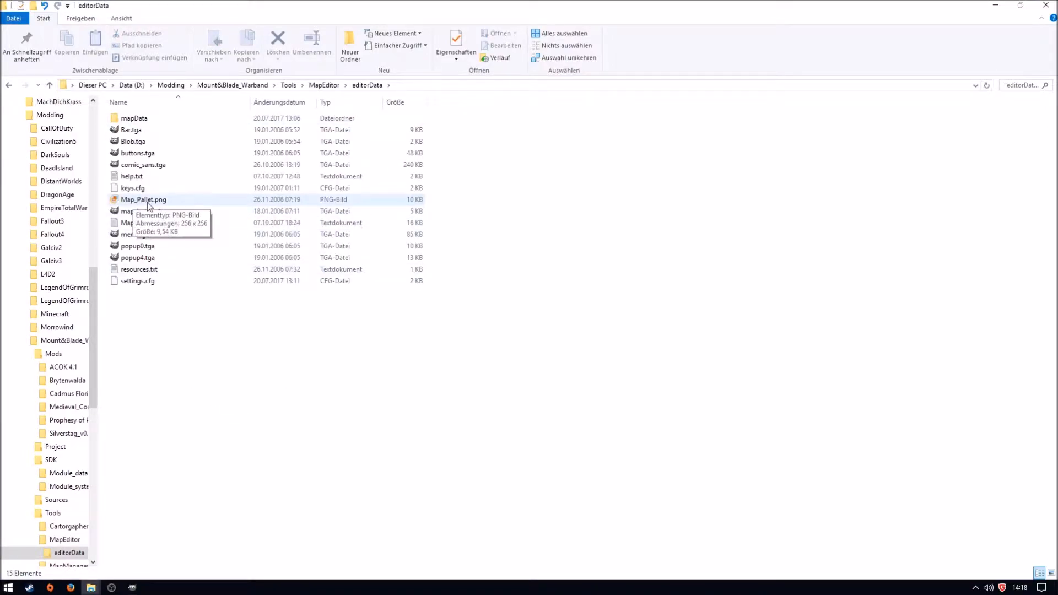
- Open Map_Pallet.png with GNU Image Manipulation Program and move its image window clear of the toolbox
right_click(148, 204)
mouse_move(213, 378)
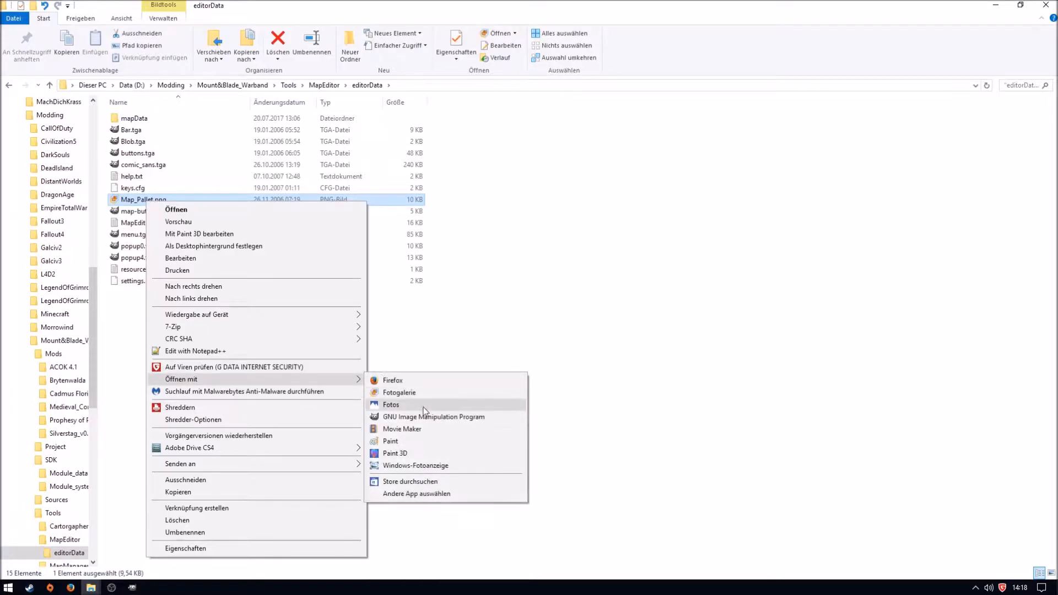
left_click(425, 416)
left_click_drag(175, 38, 525, 126)
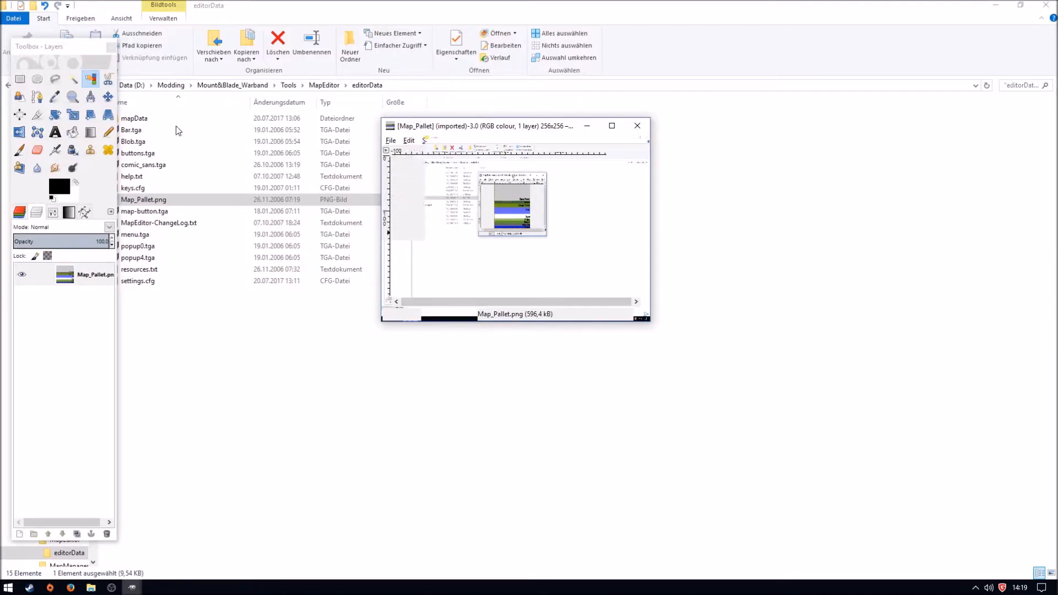
- Pick the dark blue ocean colour from the Map_Pallet image as the foreground colour, and return to the europeTopo image
left_click(53, 100)
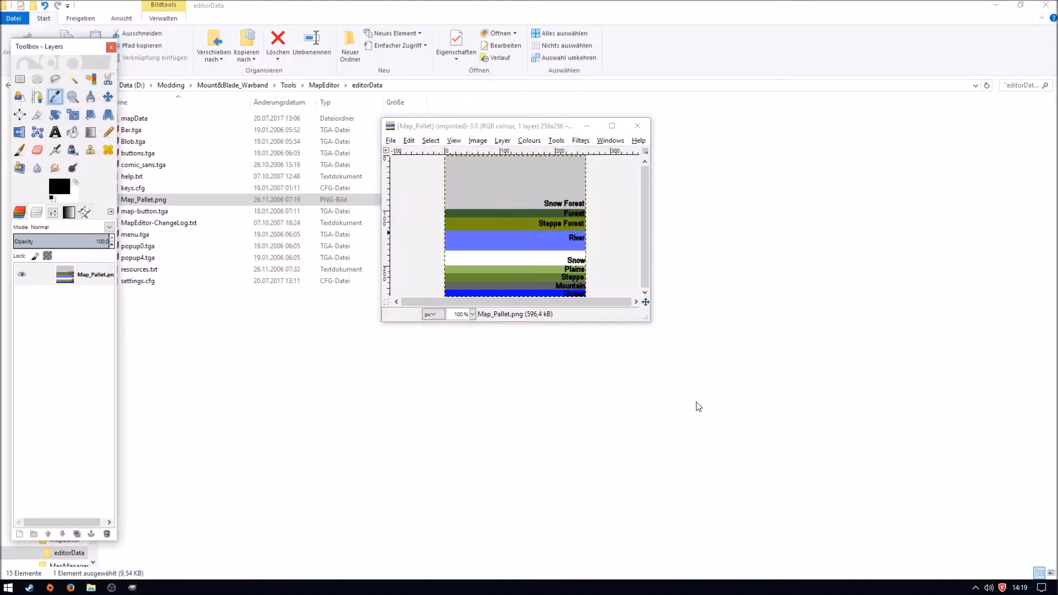
left_click(538, 292)
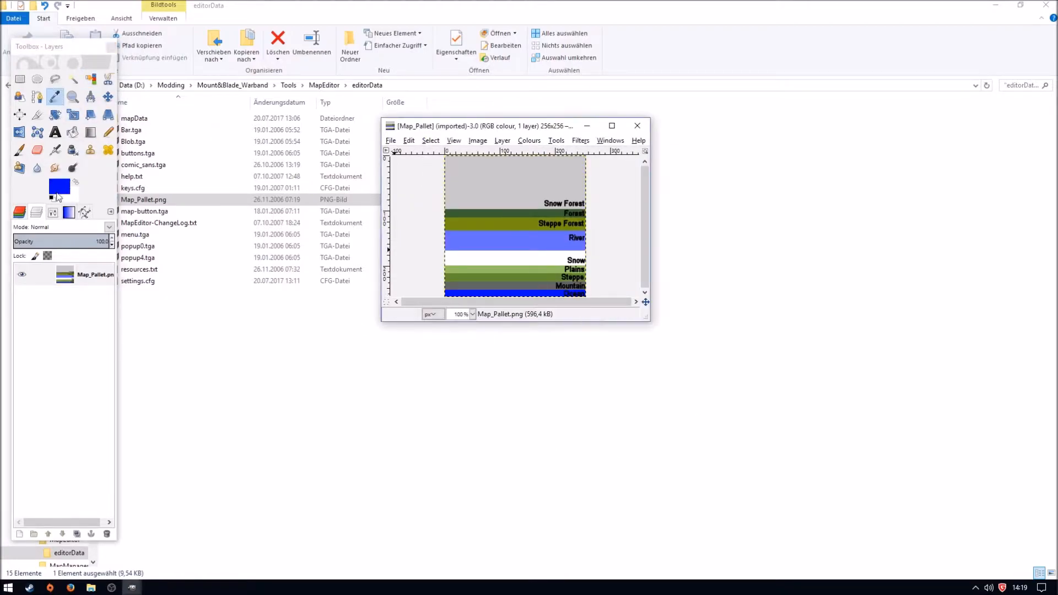
mouse_move(132, 588)
left_click(84, 546)
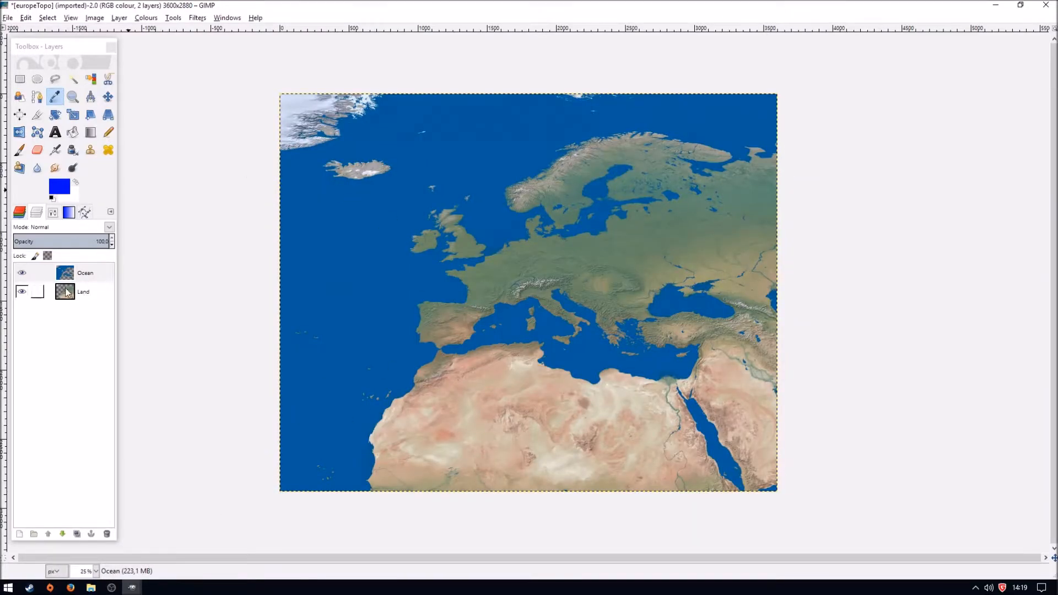
- Hide the Land layer and select the transparent land area of the Ocean layer by colour
left_click(37, 292)
left_click(22, 291)
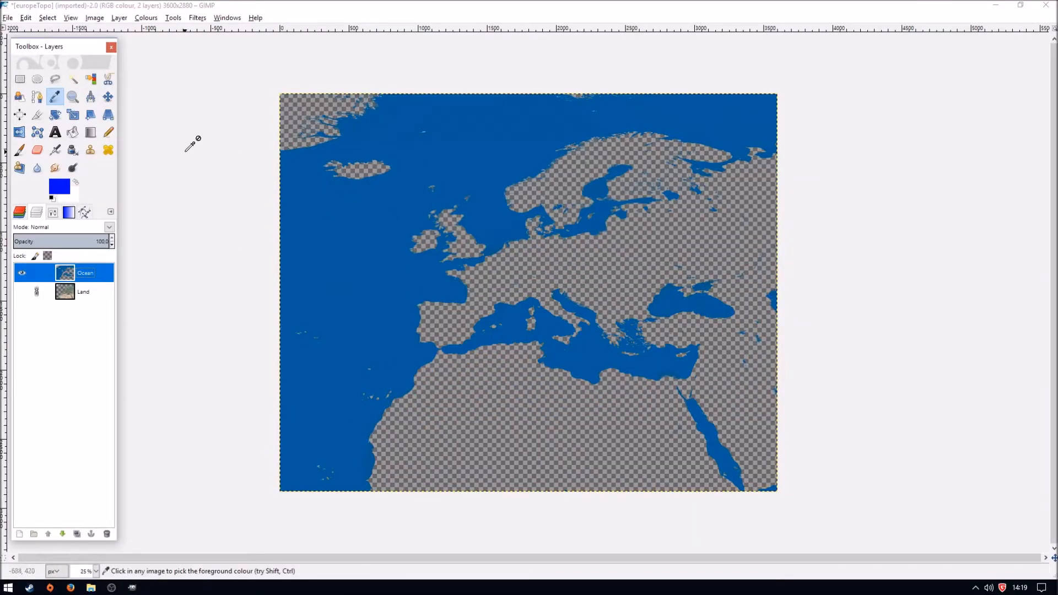
left_click(91, 80)
left_click(486, 425)
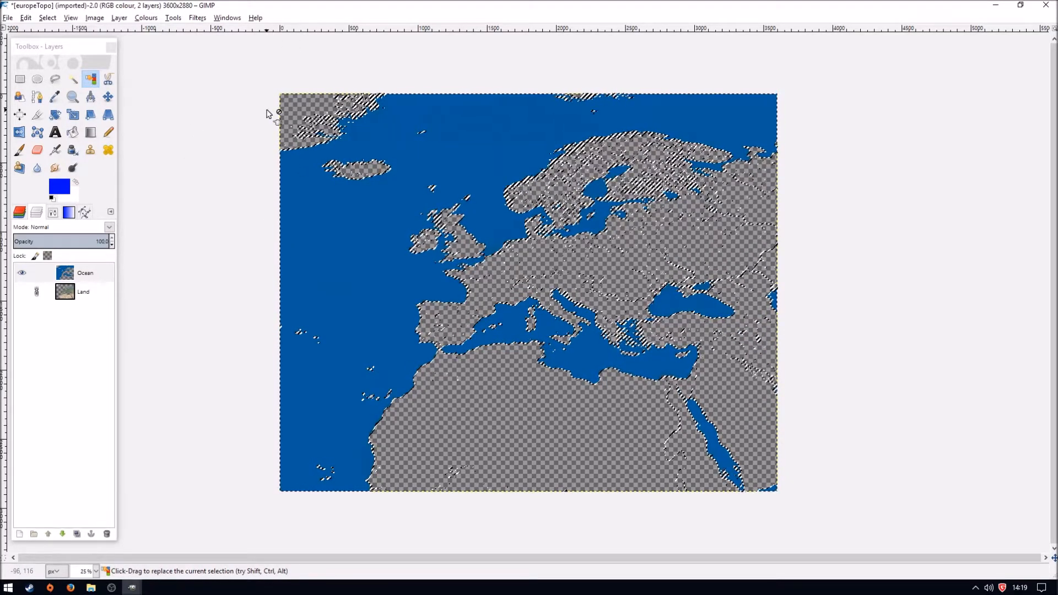
- Try to fill the ocean with the palette blue using Bucket Fill, and undo the fill
left_click(72, 137)
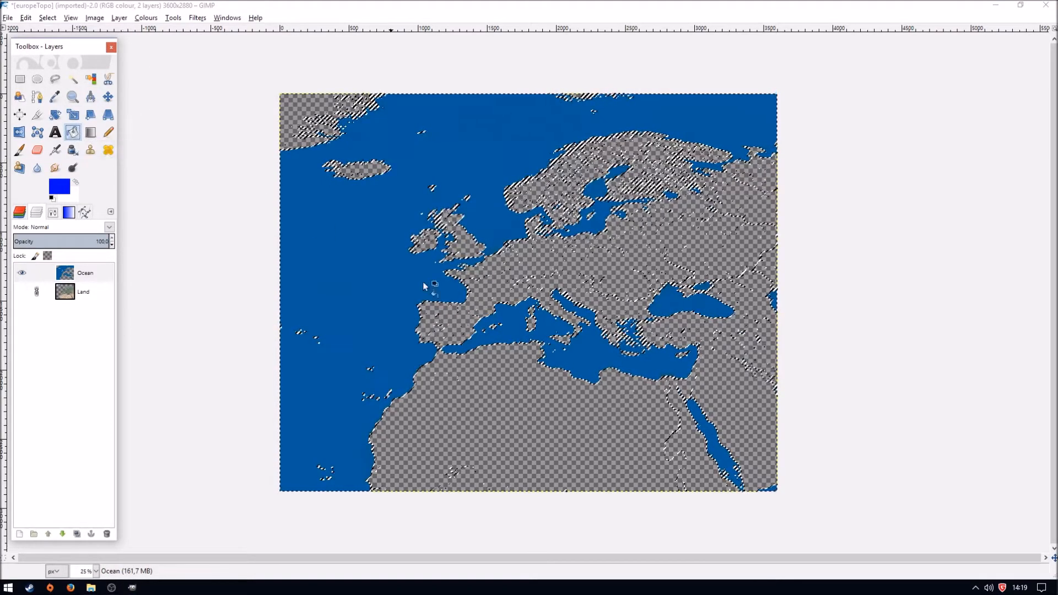
left_click(376, 268)
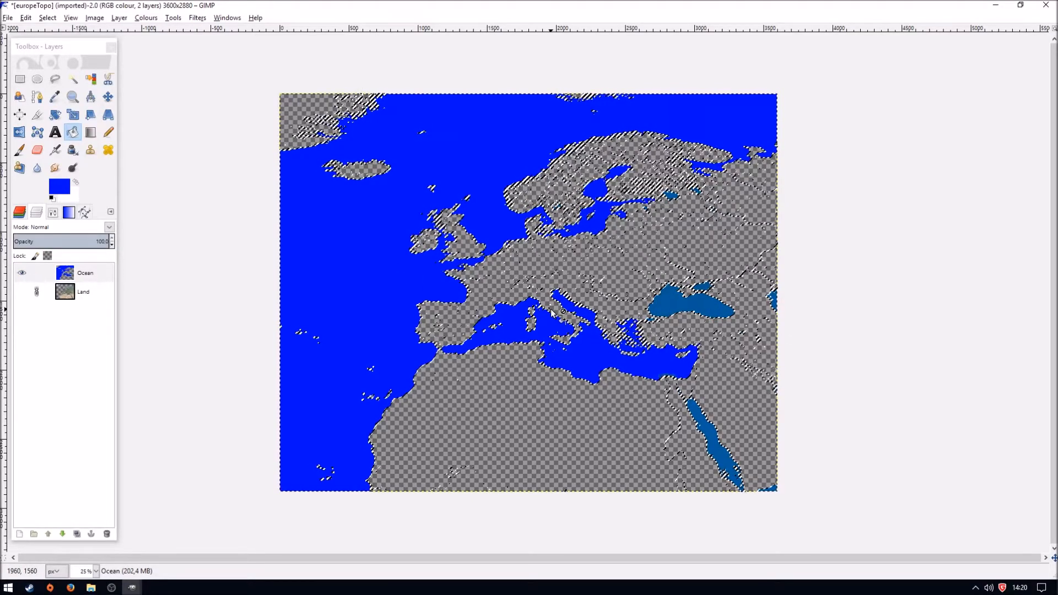
key("ctrl+z")
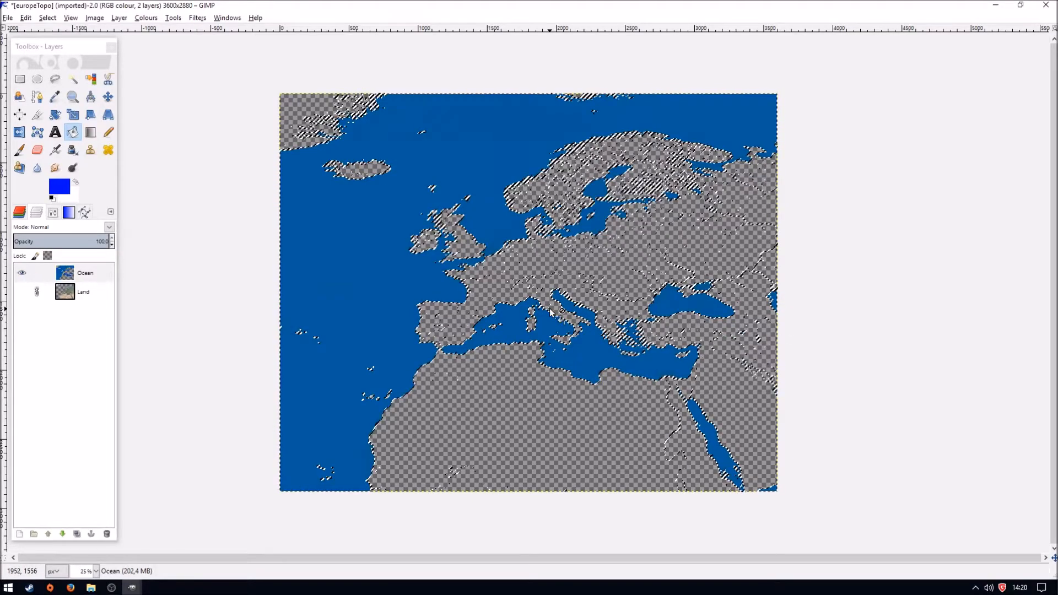
- Paint the whole ocean in the palette blue with the Pencil tool, using the 1. Pixel brush at a size of about 1128
double_click(109, 132)
left_click_drag(90, 290, 120, 294)
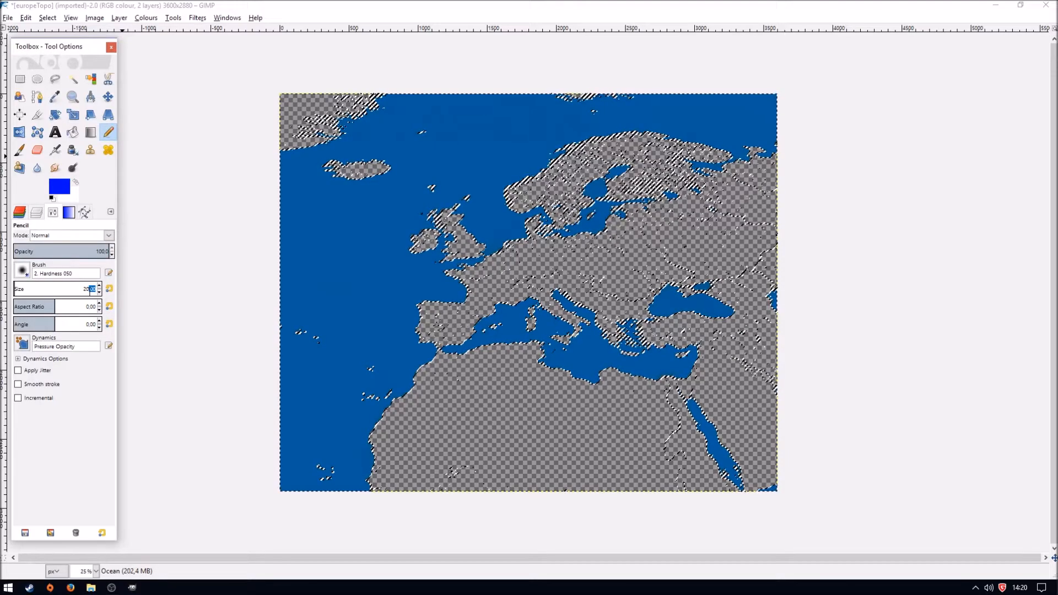
left_click(53, 291)
left_click(22, 270)
left_click(23, 302)
left_click(81, 289)
left_click_drag(358, 295, 573, 295)
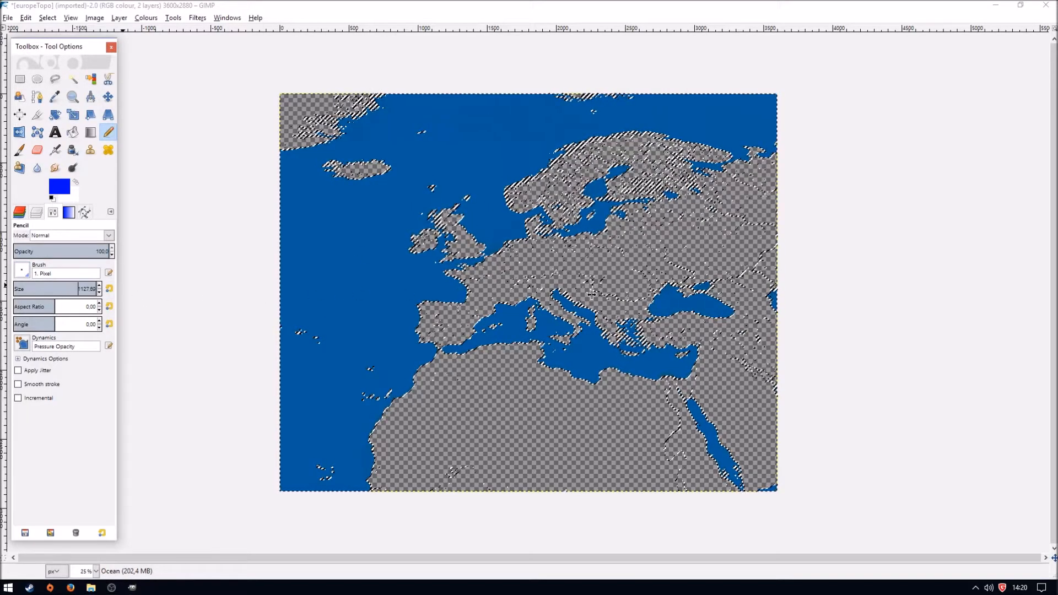
mouse_move(286, 129)
left_mouse_down()
mouse_move(425, 151)
mouse_move(713, 146)
mouse_move(754, 135)
mouse_move(469, 136)
mouse_move(305, 154)
mouse_move(347, 213)
mouse_move(807, 224)
mouse_move(689, 164)
mouse_move(422, 200)
mouse_move(512, 281)
mouse_move(830, 290)
mouse_move(462, 291)
mouse_move(332, 301)
mouse_move(278, 326)
mouse_move(339, 492)
mouse_move(403, 354)
mouse_move(367, 455)
mouse_move(518, 465)
mouse_move(439, 474)
mouse_move(552, 344)
mouse_move(627, 360)
mouse_move(685, 325)
mouse_move(780, 300)
mouse_move(737, 484)
mouse_move(759, 507)
left_mouse_up()
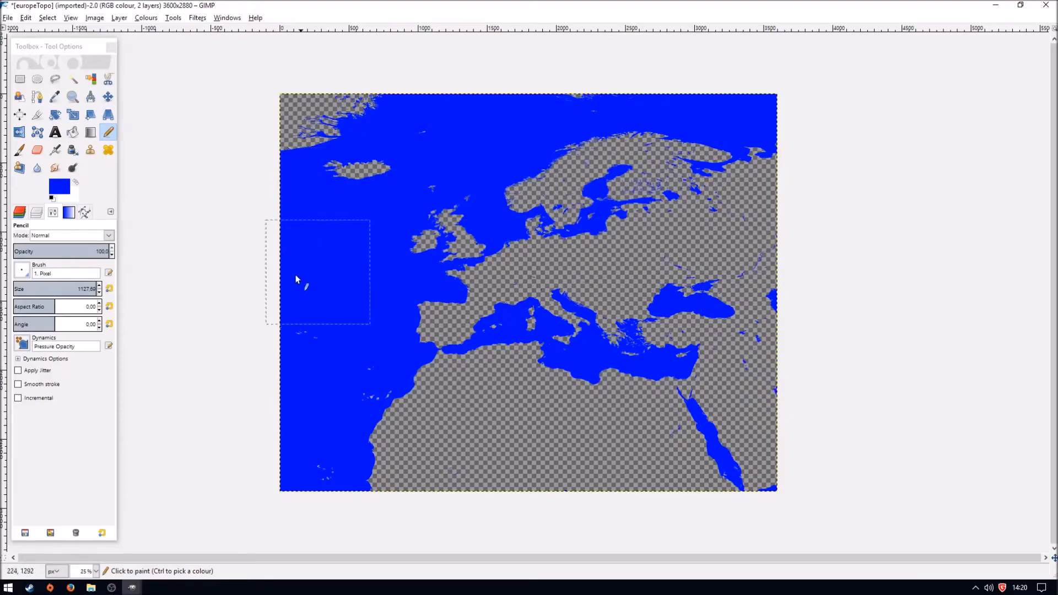
left_click_drag(331, 343, 332, 348)
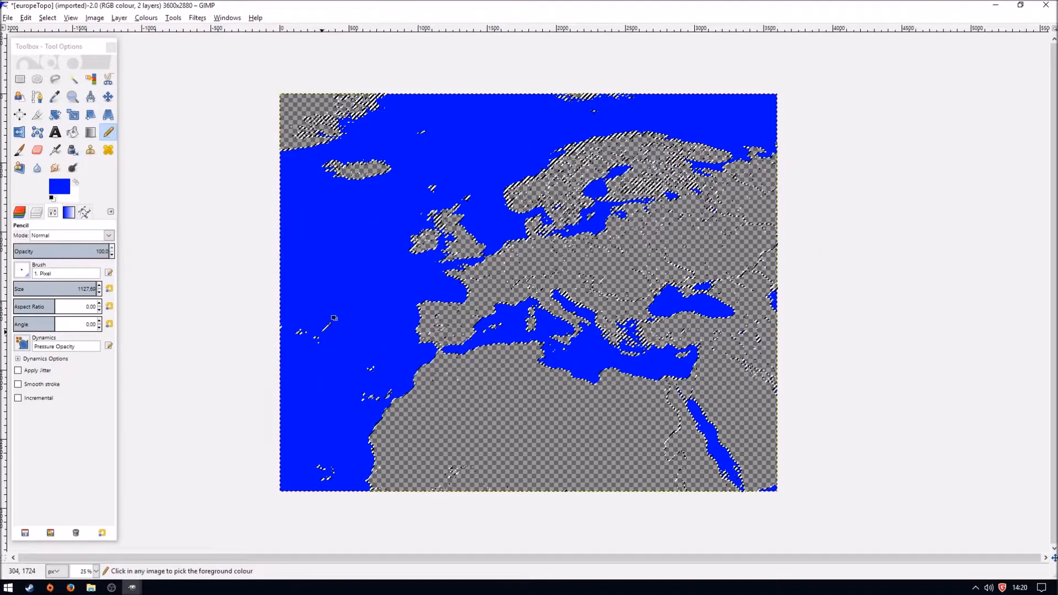
- Show the Land layer again, hide the Ocean layer, and make Land the active layer
left_click(36, 215)
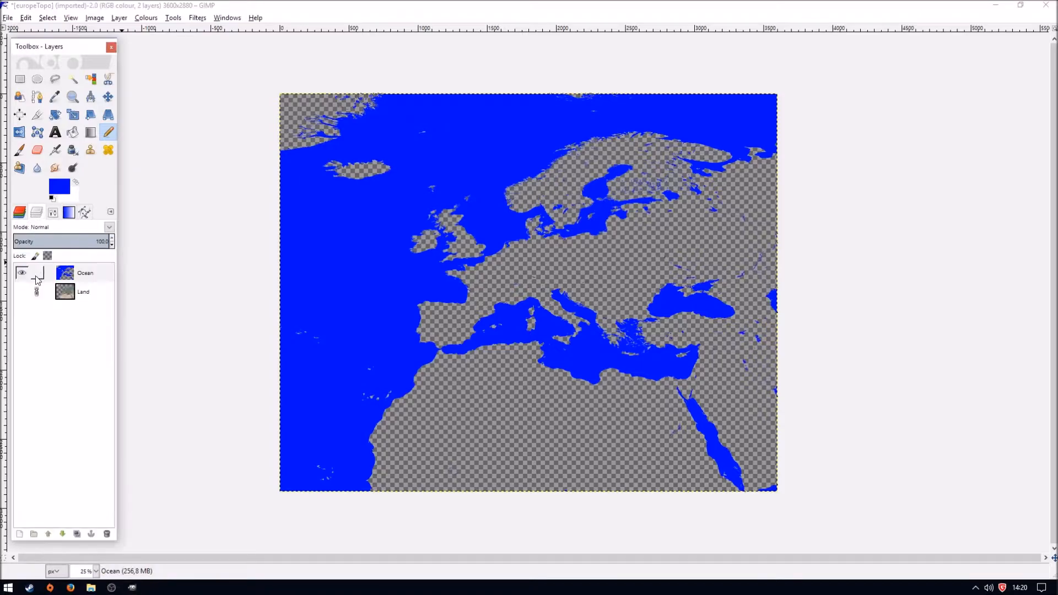
left_click(22, 292)
left_click(23, 295)
left_click(23, 295)
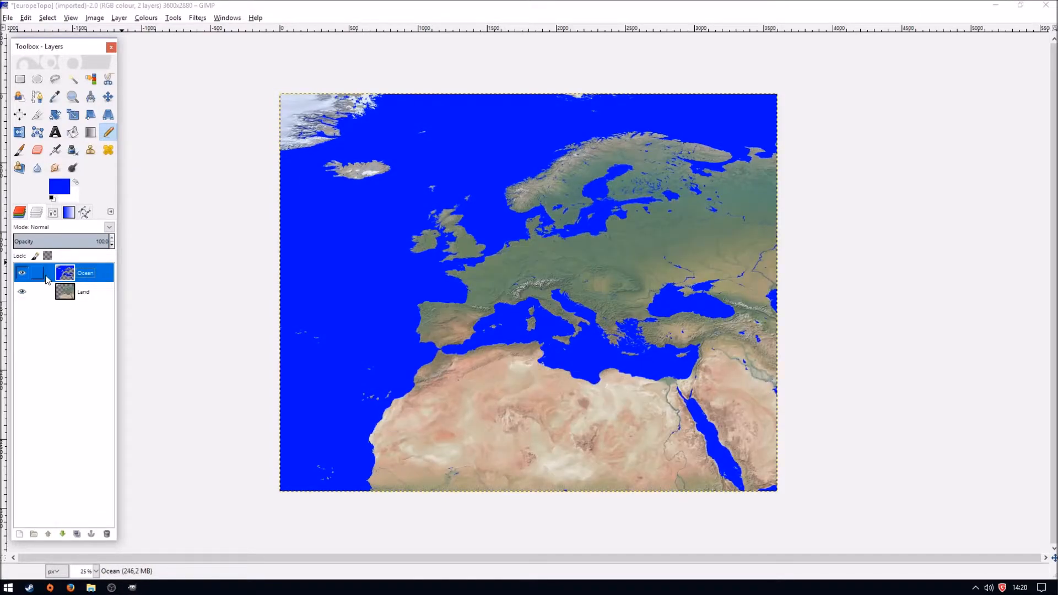
left_click(27, 274)
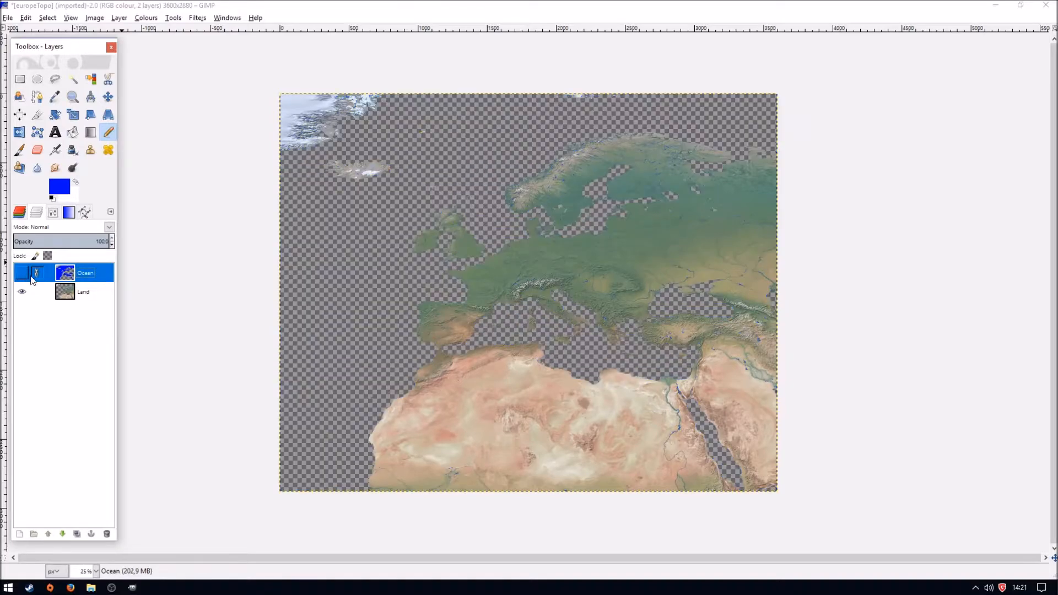
left_click(89, 297)
- Pick the light green Plains colour from the Map_Pallet image as the foreground colour, and return to the europeTopo image
mouse_move(113, 588)
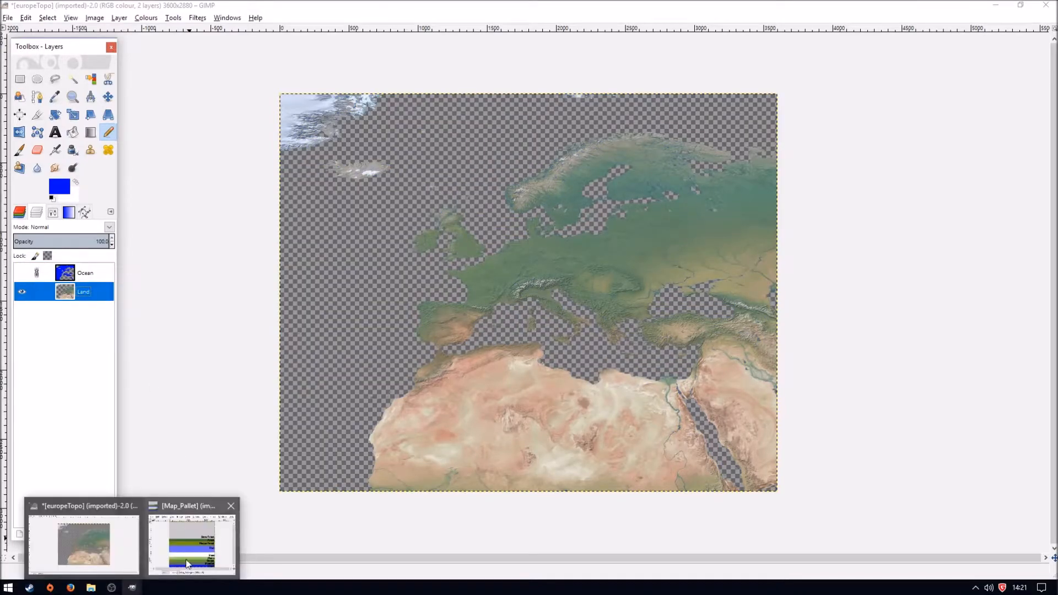
left_click(187, 566)
left_click(55, 98)
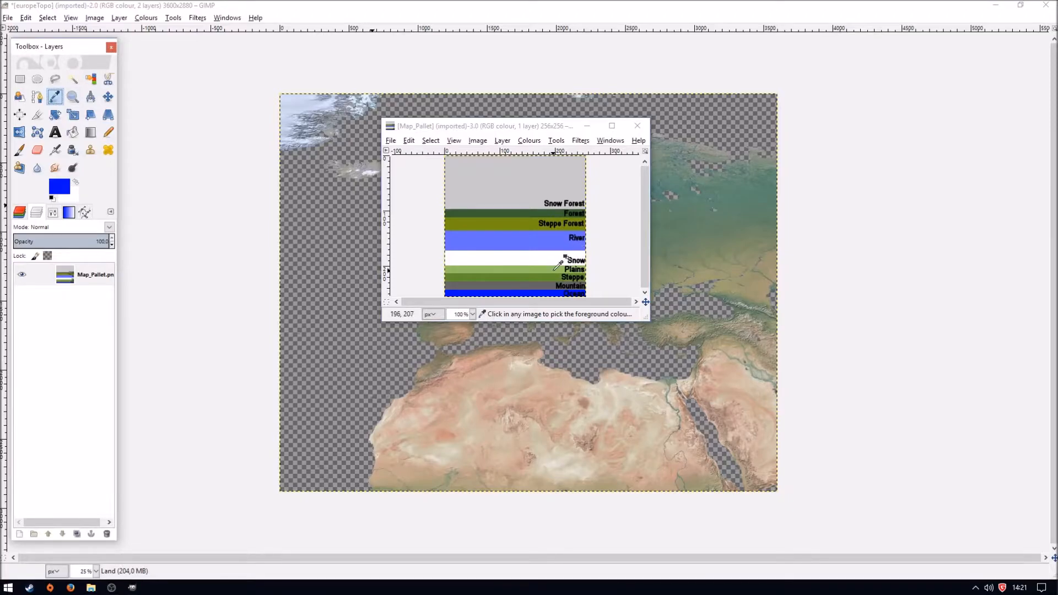
left_click(551, 270)
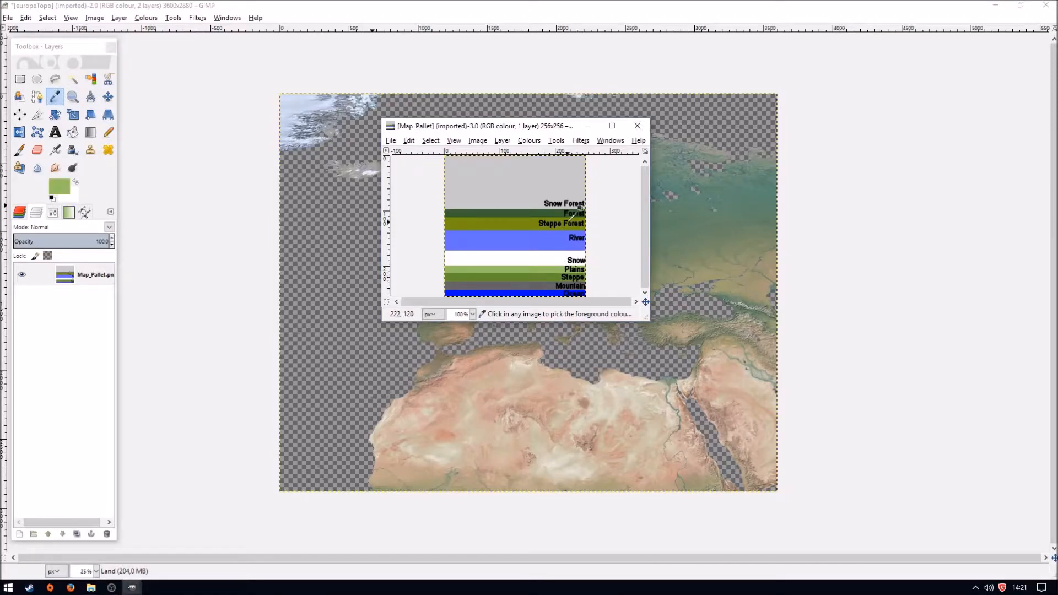
mouse_move(131, 587)
left_click(82, 529)
- Select the land by colour, paint all of it in the Plains green with the Pencil tool, and show the Ocean layer again
left_click(91, 79)
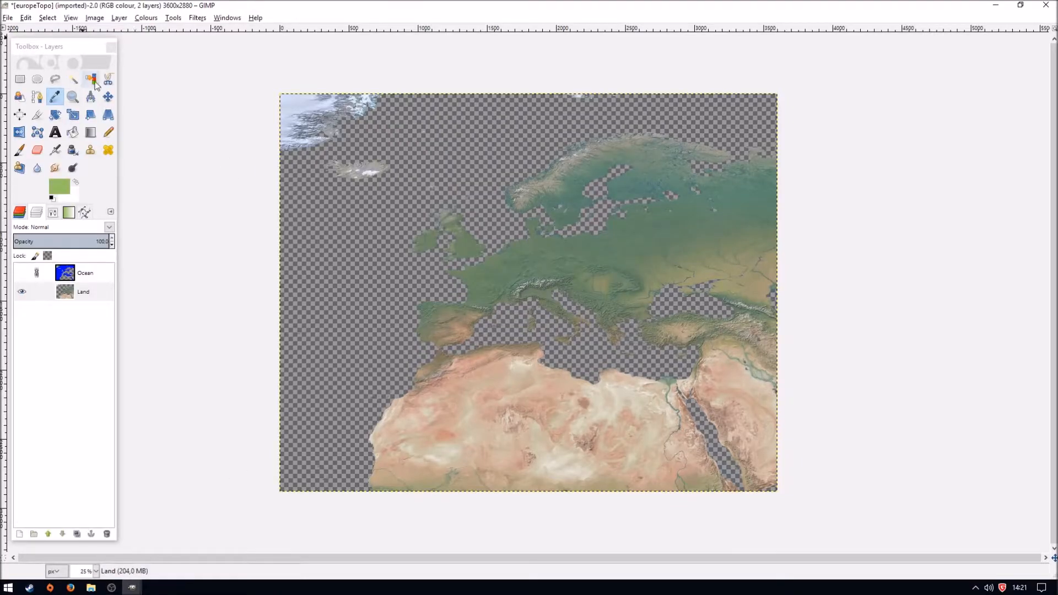
left_click(329, 268)
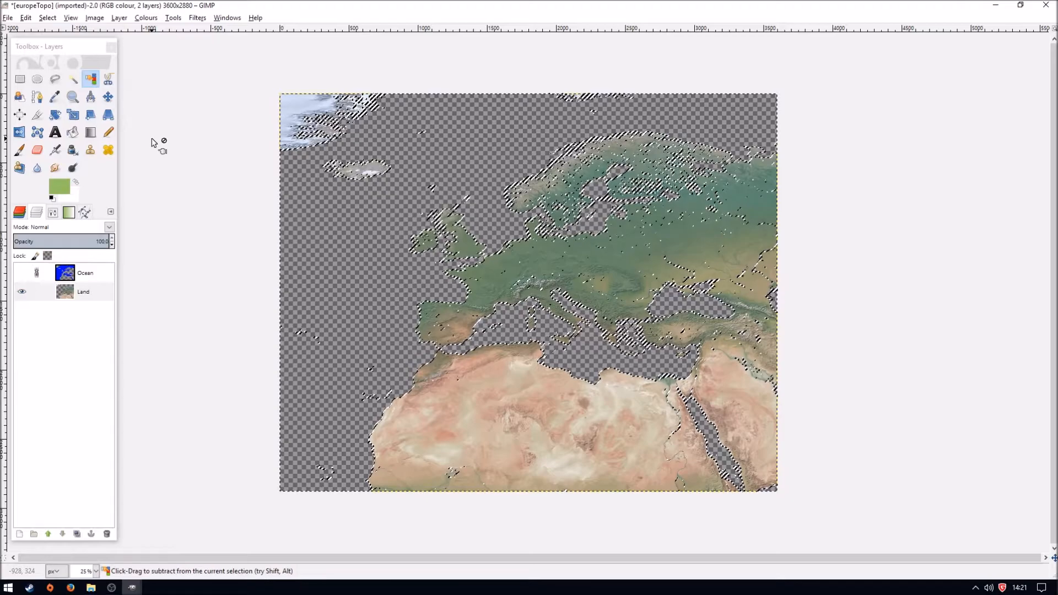
left_click(107, 134)
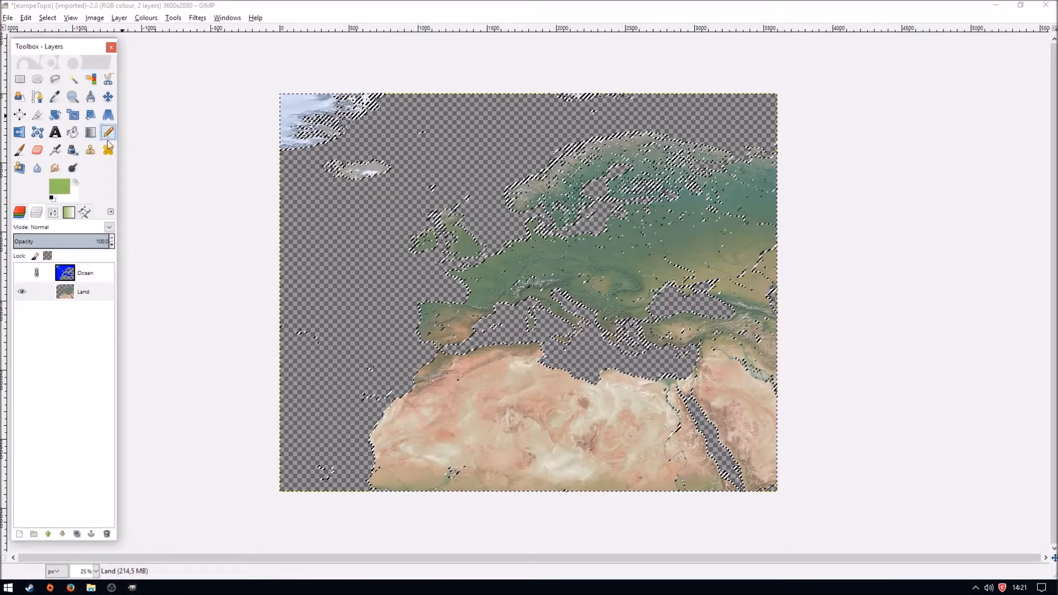
mouse_move(426, 151)
left_mouse_down()
mouse_move(271, 116)
mouse_move(403, 130)
mouse_move(792, 125)
mouse_move(723, 184)
mouse_move(427, 173)
mouse_move(249, 184)
mouse_move(627, 237)
mouse_move(828, 246)
mouse_move(464, 272)
mouse_move(269, 304)
mouse_move(566, 352)
mouse_move(874, 377)
mouse_move(250, 427)
mouse_move(687, 481)
mouse_move(806, 460)
mouse_move(551, 496)
left_mouse_up()
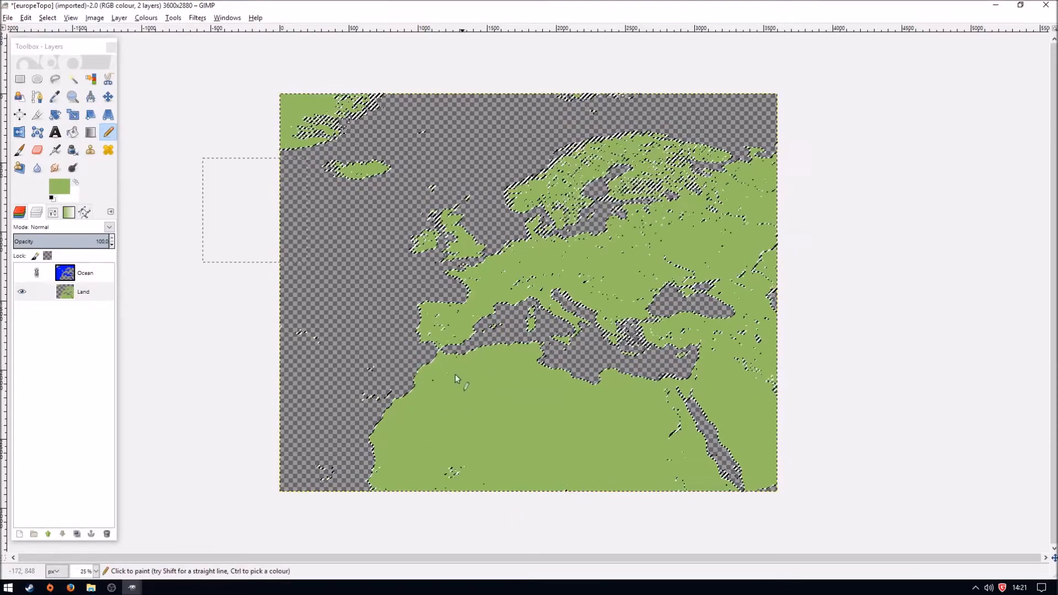
left_click(21, 272)
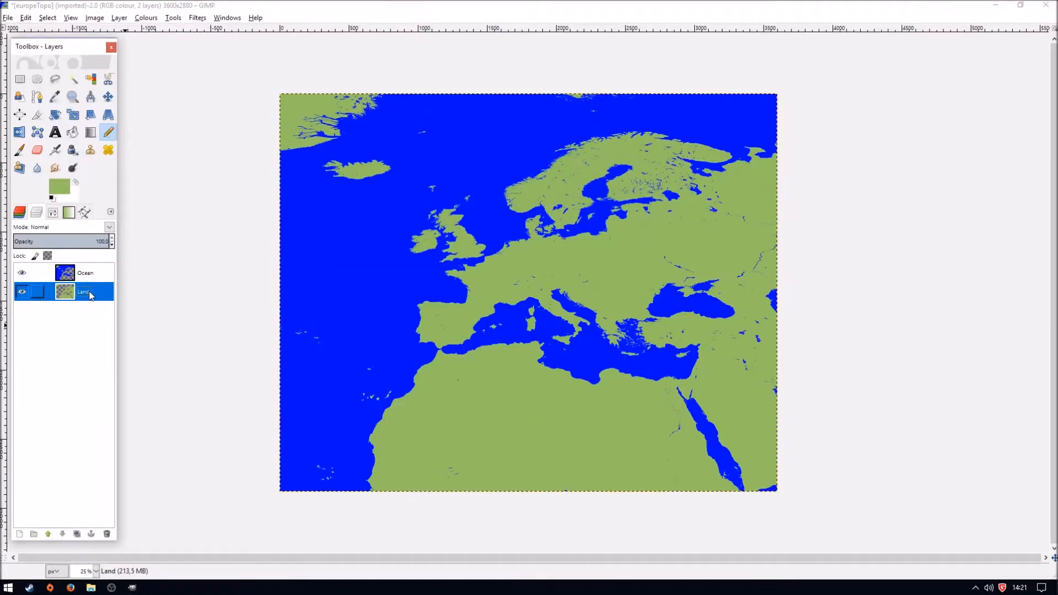
- Compare the terrain colours of the Map_Pallet image with the recoloured europeTopo map
left_click(131, 587)
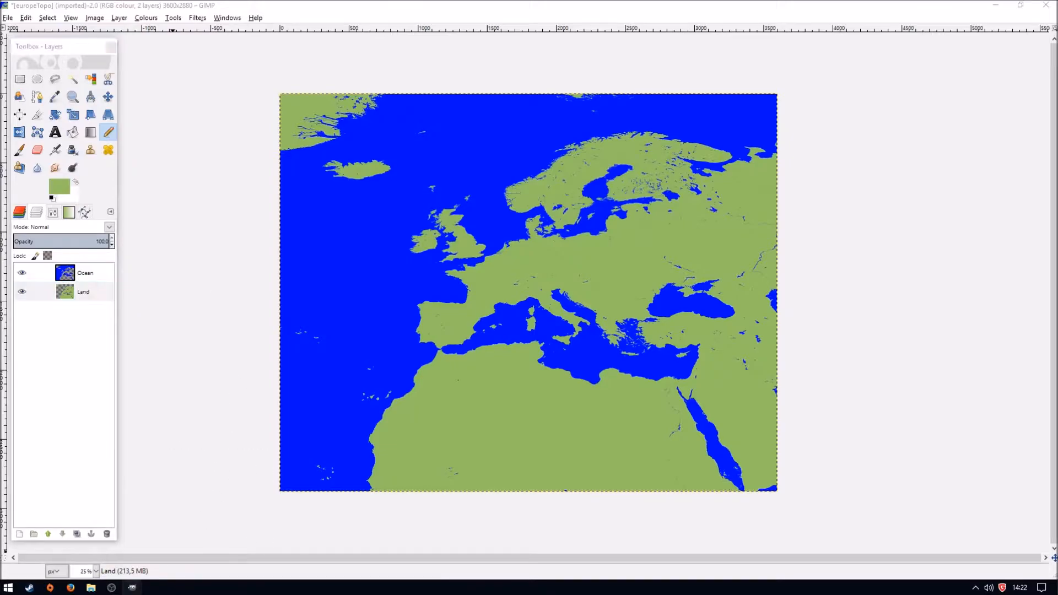
left_click(20, 79)
left_click(187, 558)
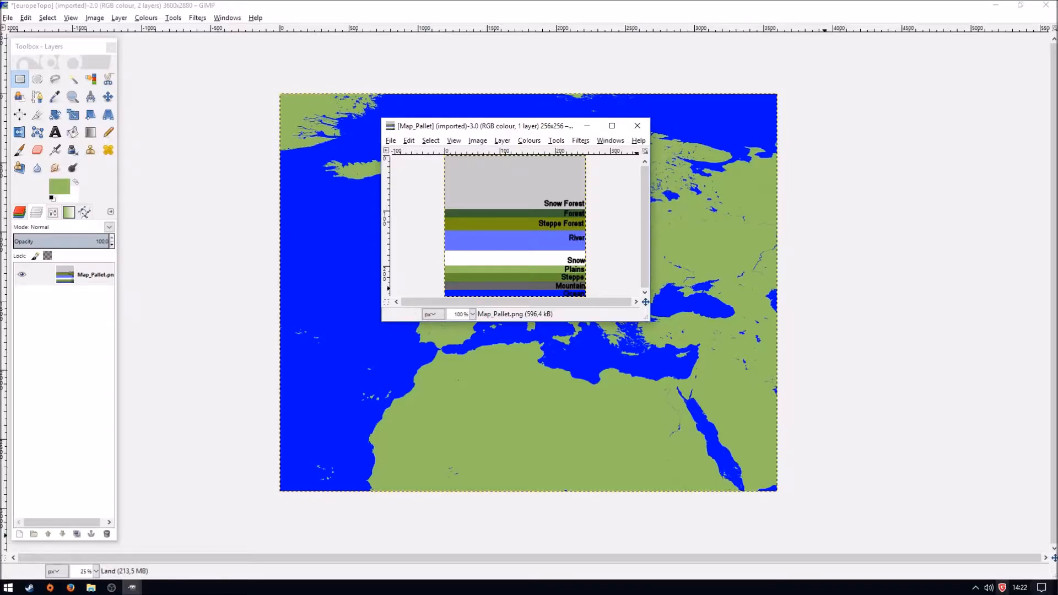
left_click(1056, 588)
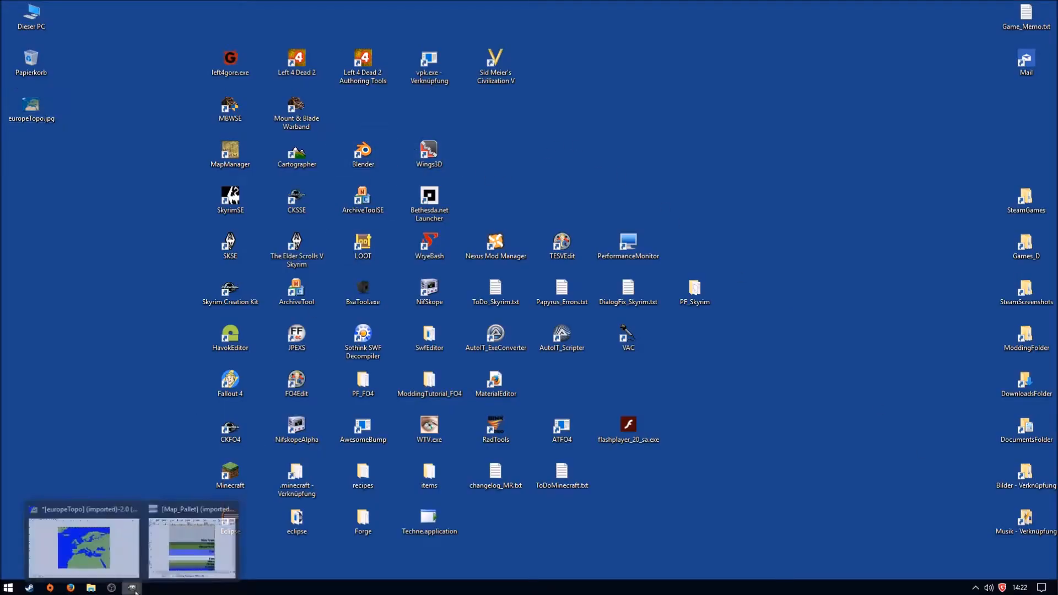
left_click(189, 553)
mouse_move(132, 588)
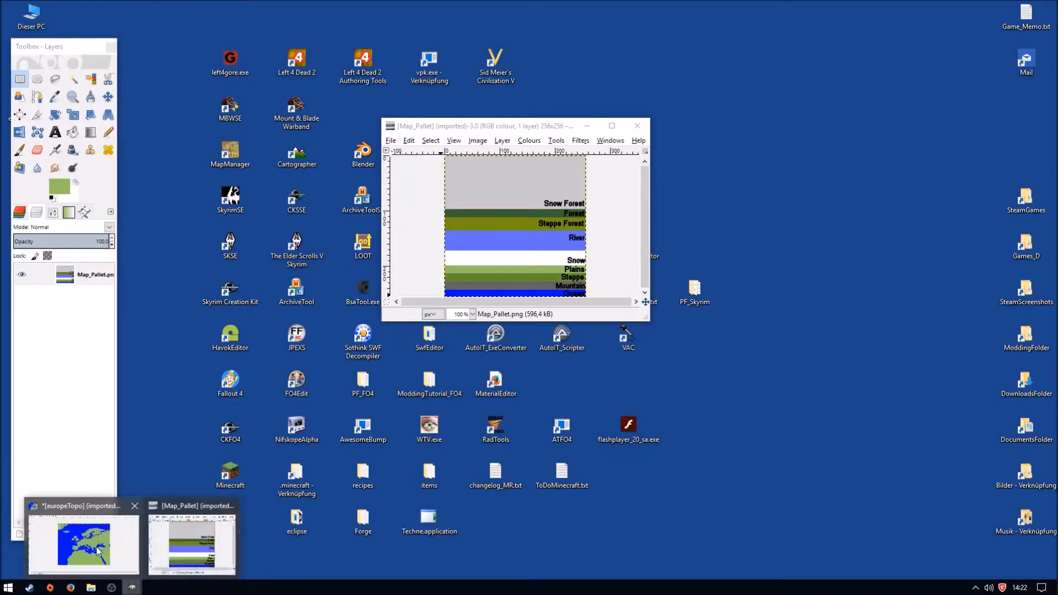
left_click(78, 532)
left_click(189, 537)
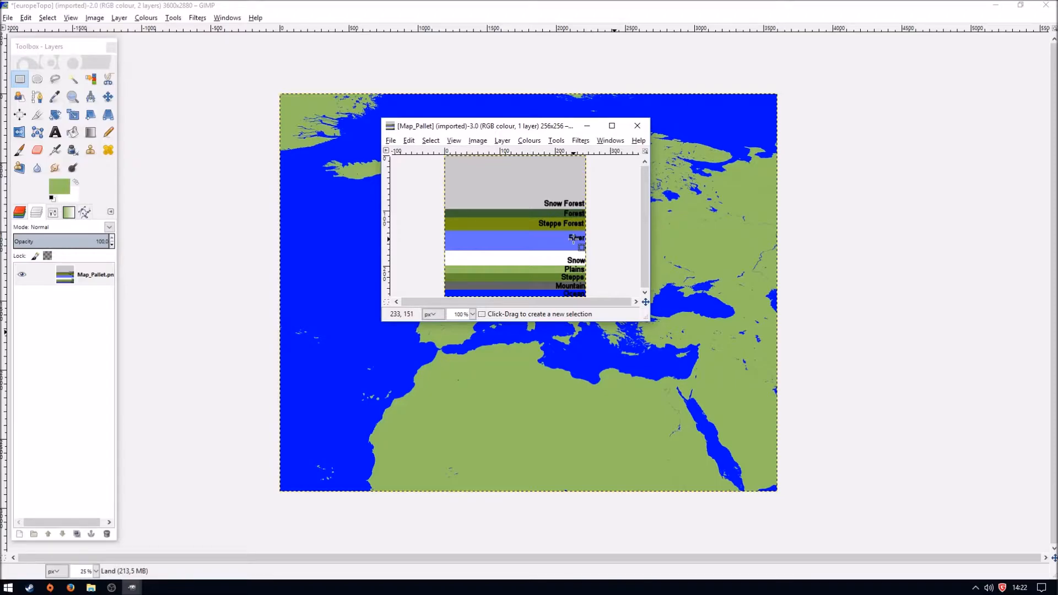
left_click(132, 587)
left_click(118, 561)
- Examine the small blue water patches left inside the land areas at high magnification
key("4")
scroll(713, 307, "up", 5)
scroll(783, 299, "right", 15)
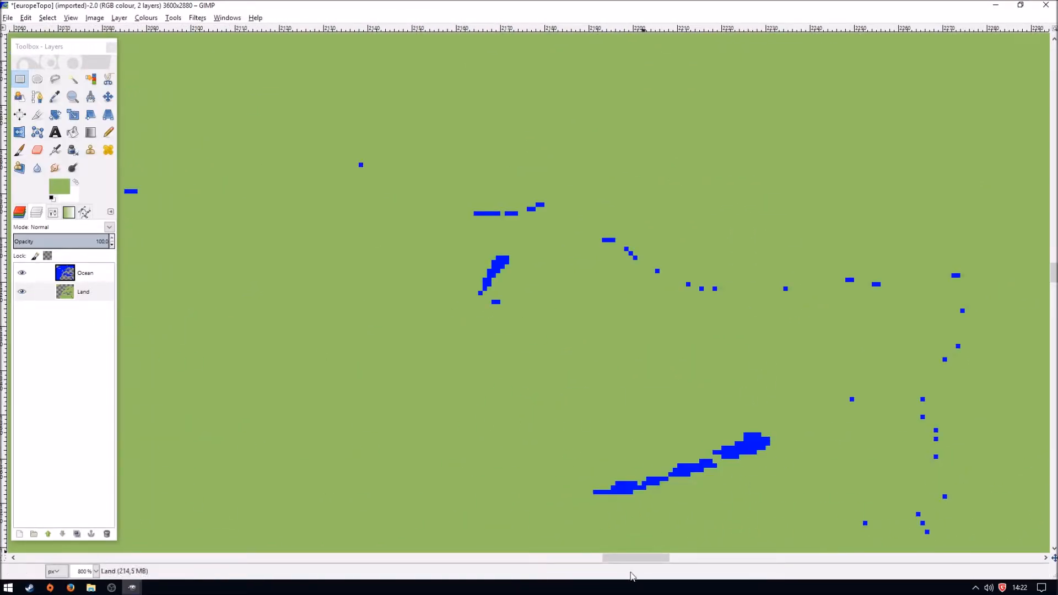
key("1")
left_click(96, 571)
left_click(87, 517)
left_click(96, 571)
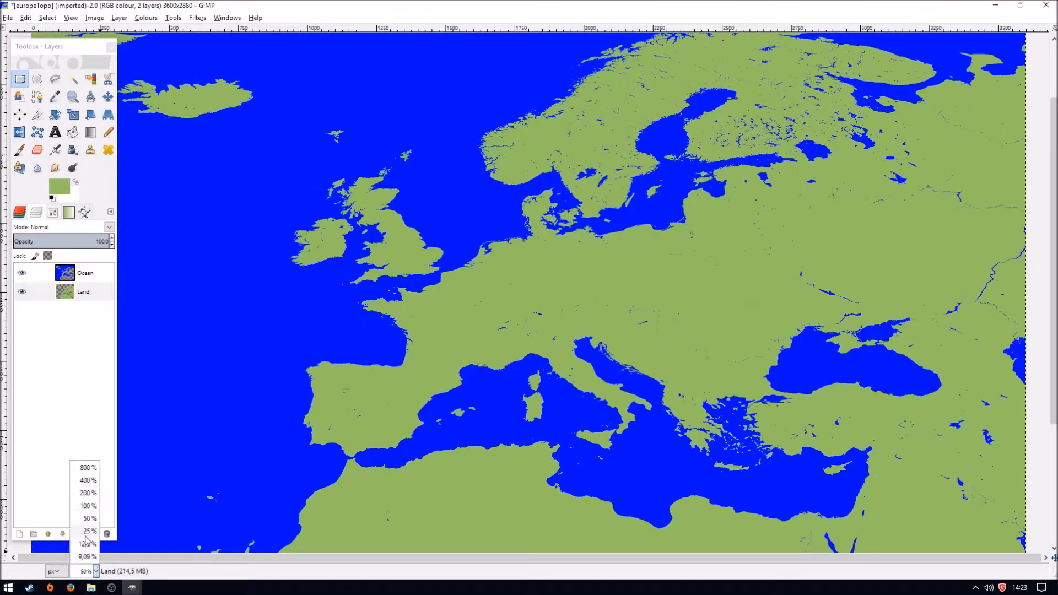
left_click(87, 532)
- Move the Map_Pallet window beside the map so both are visible, and return to the europeTopo image
mouse_move(132, 587)
left_click(189, 539)
left_click_drag(509, 128, 906, 155)
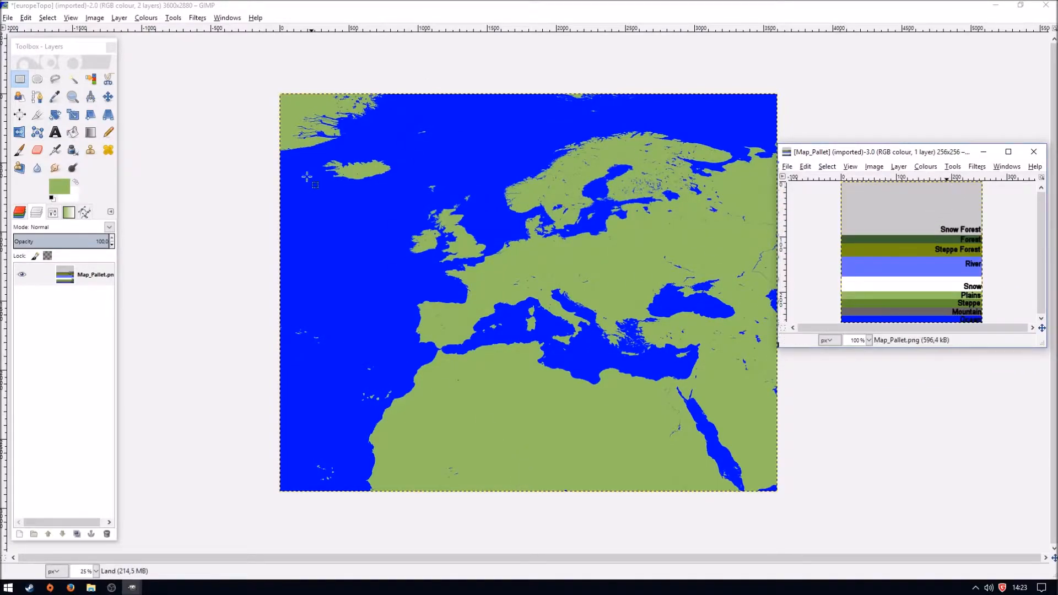
left_click(136, 591)
left_click(88, 543)
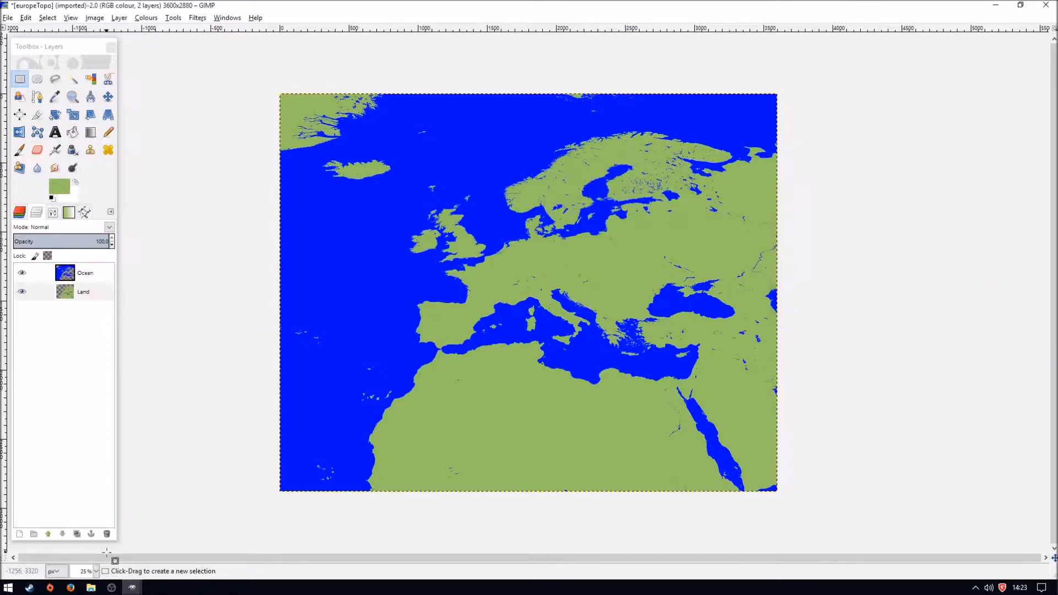
- Merge the Ocean layer down into Land, and apply a Gaussian Blur with a 1.0 px horizontal and vertical radius
right_click(84, 277)
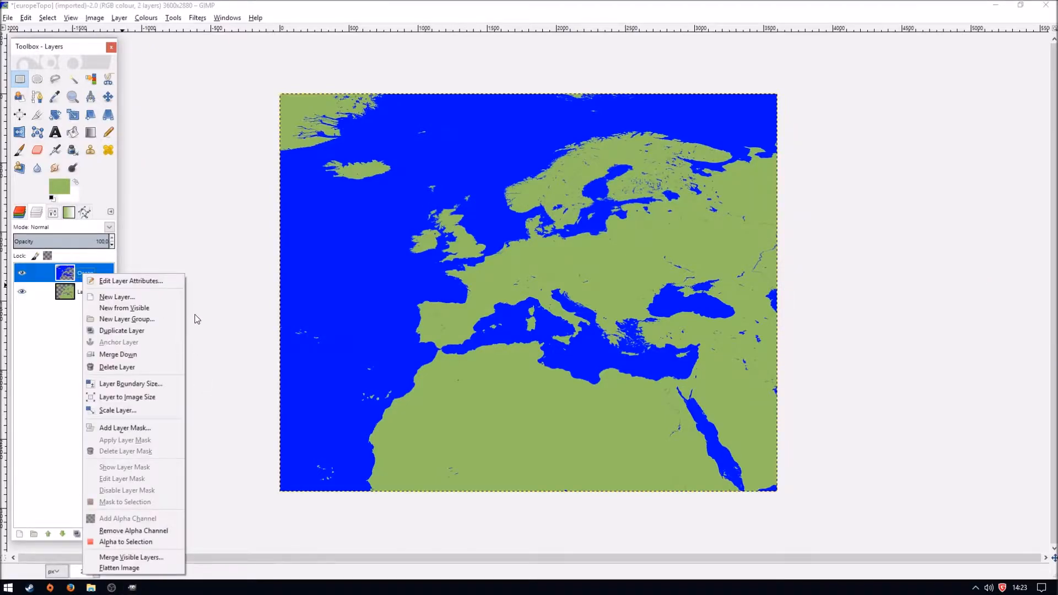
left_click(135, 354)
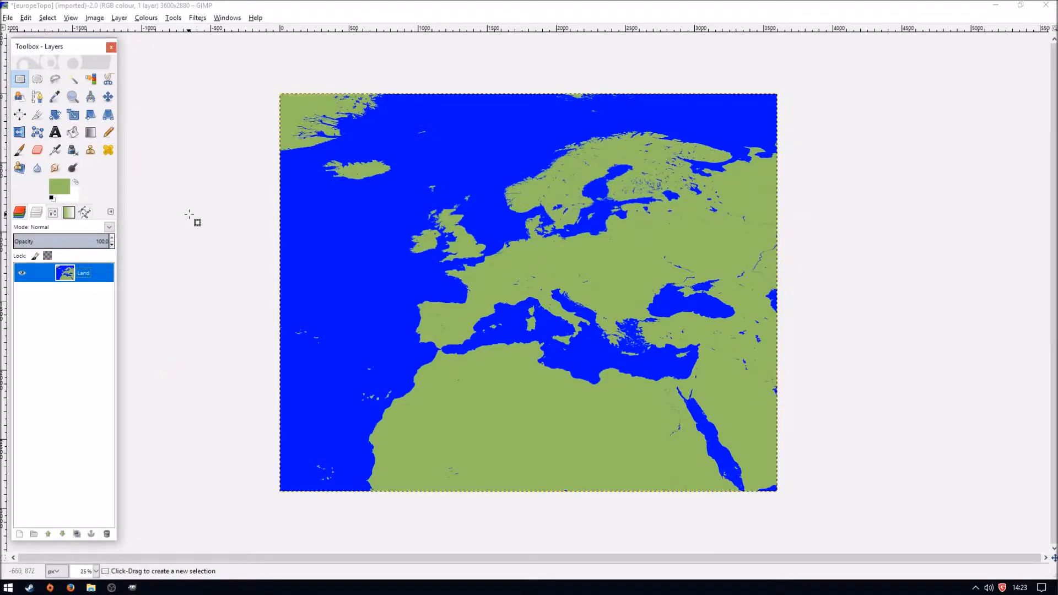
left_click(197, 17)
mouse_move(259, 82)
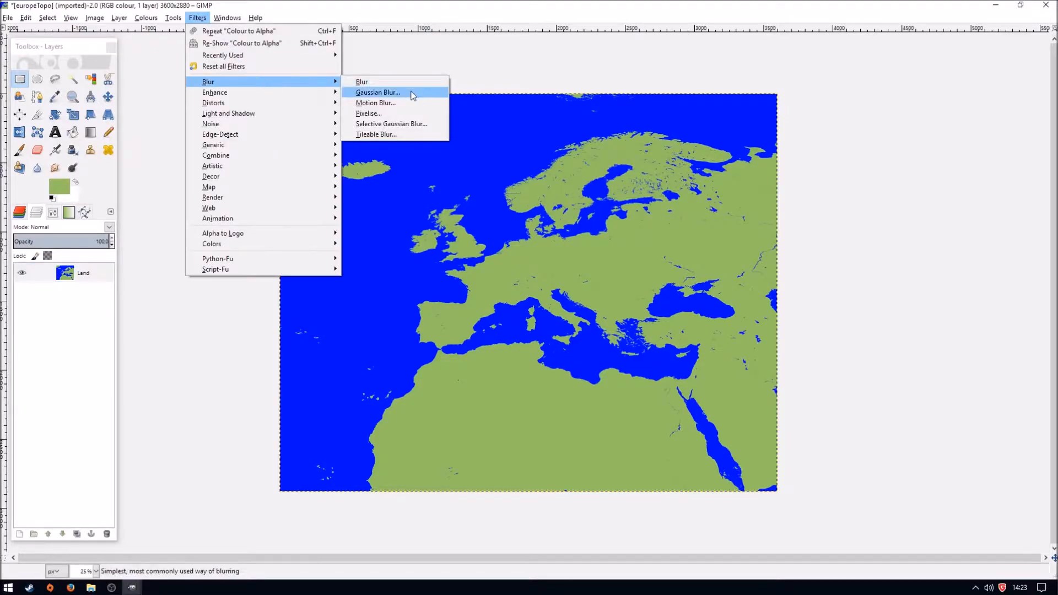
left_click(377, 92)
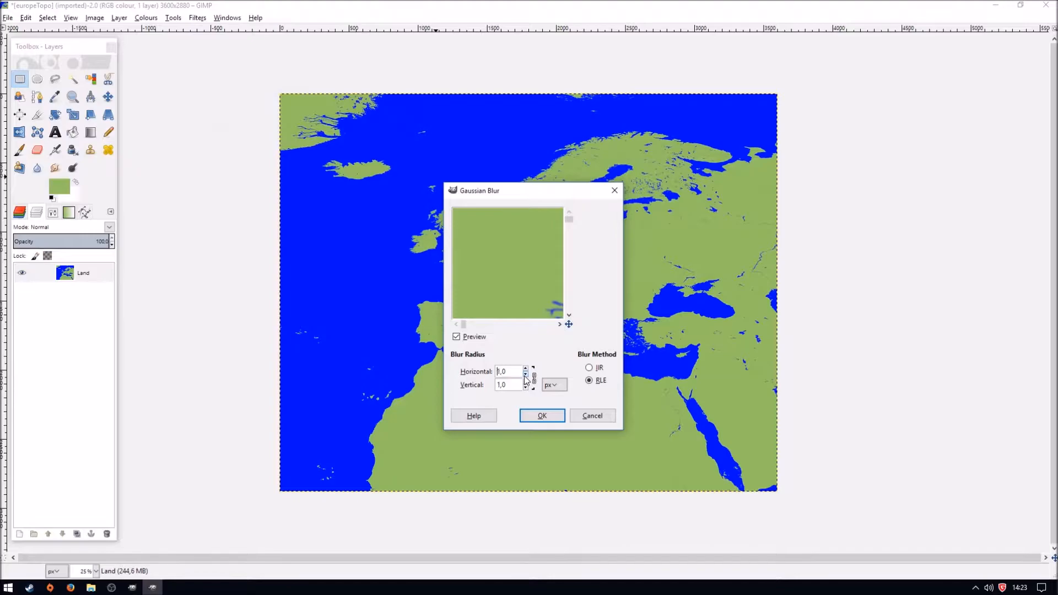
left_click(545, 416)
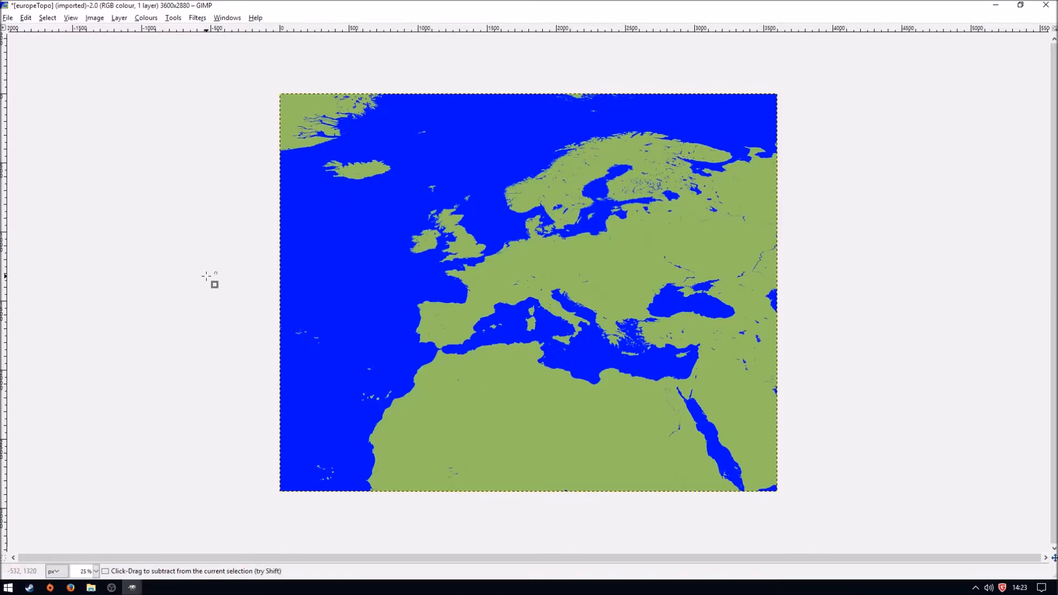
- Export the map to the Desktop as europaMap-c.bmp, using the 24-bit R8 G8 B8 format
key("shift+ctrl+e")
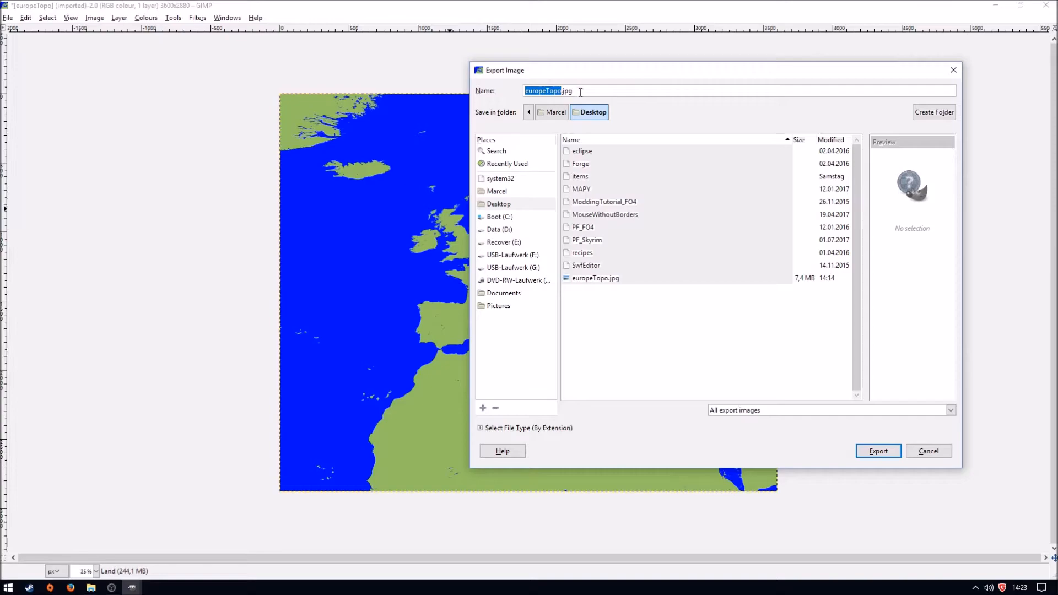
type(".bmp")
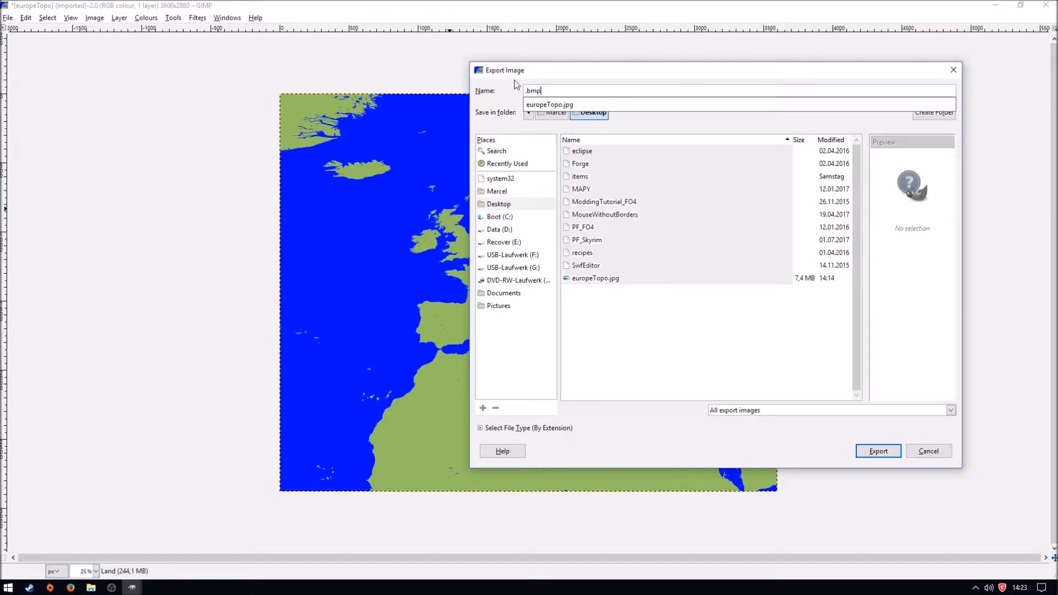
key("Home")
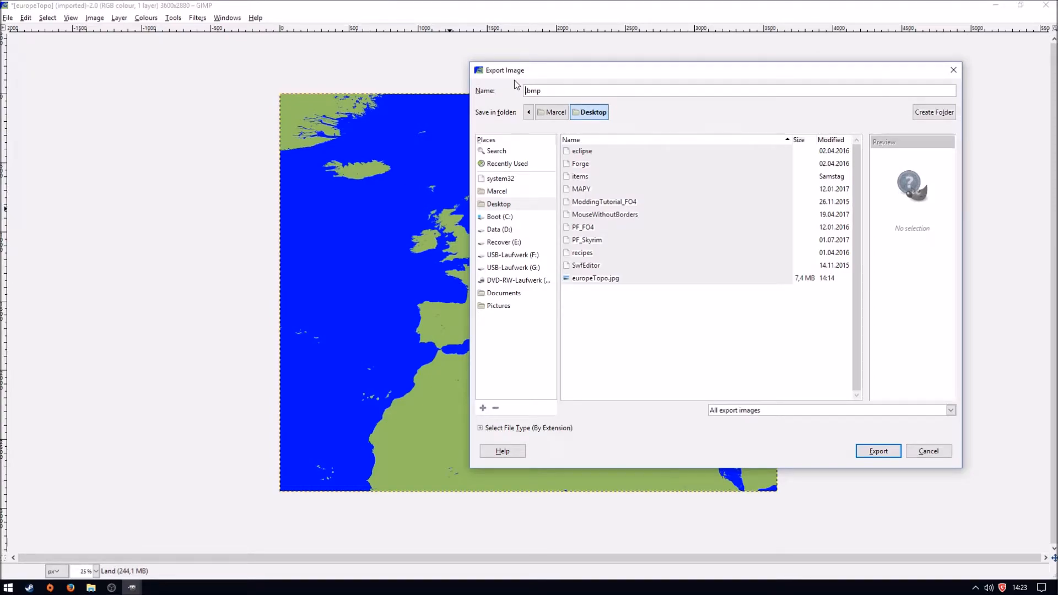
type("europaMap")
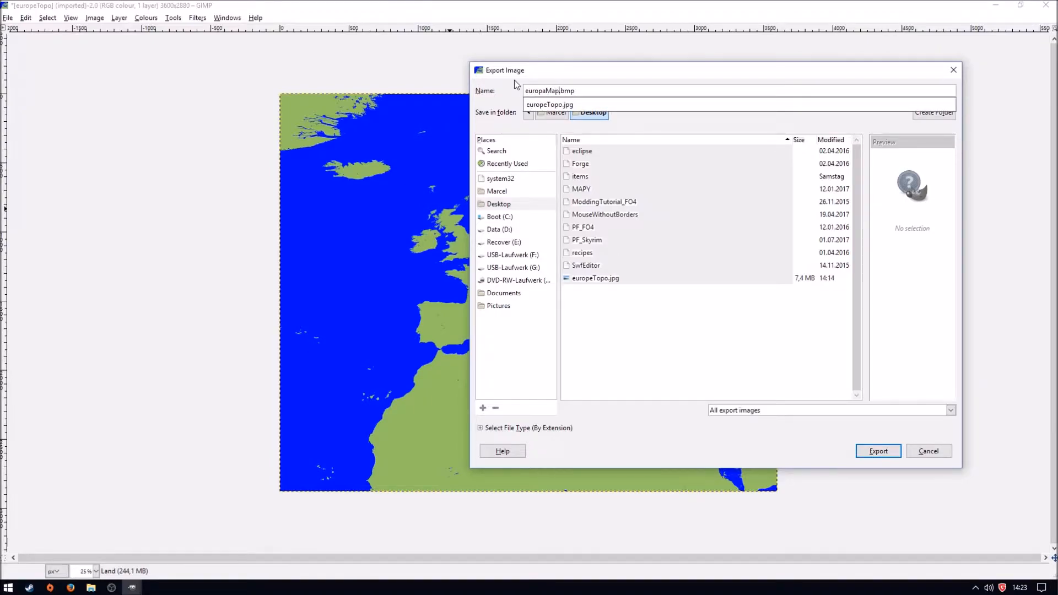
type("-c")
left_click(593, 92)
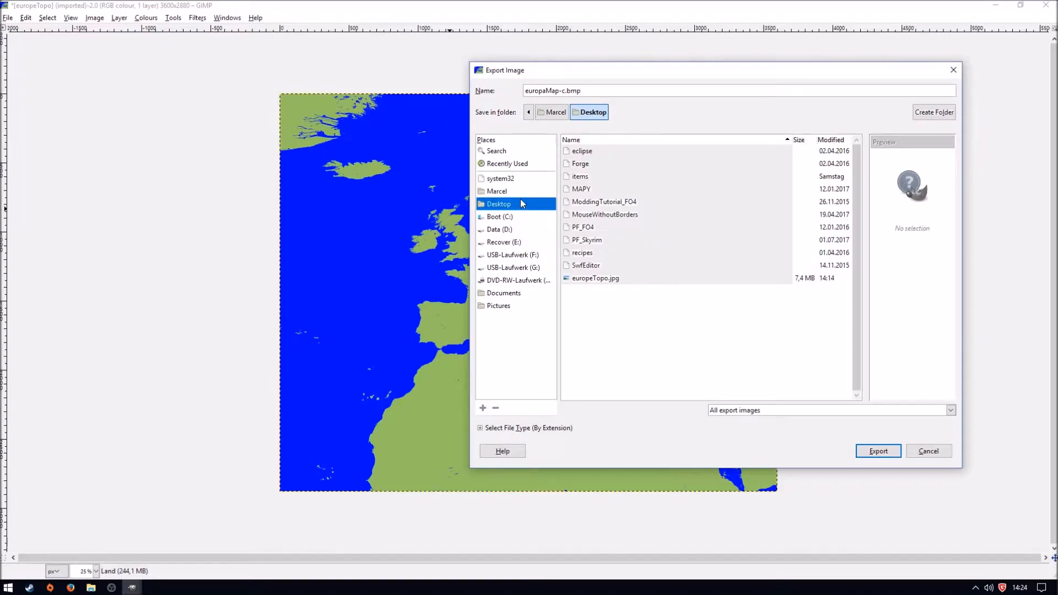
left_click(608, 90)
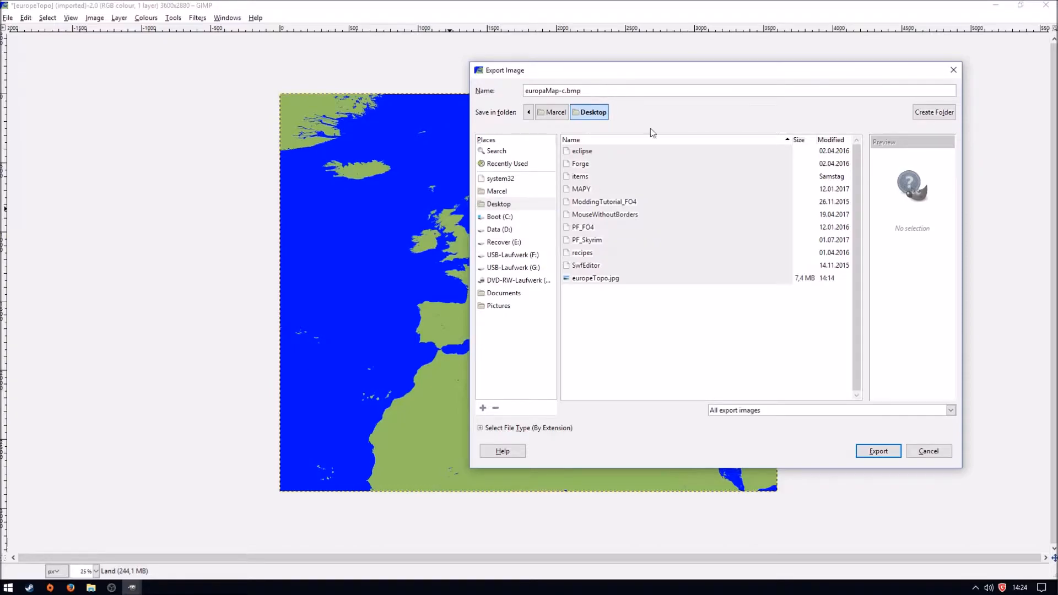
left_click(873, 452)
left_click(462, 315)
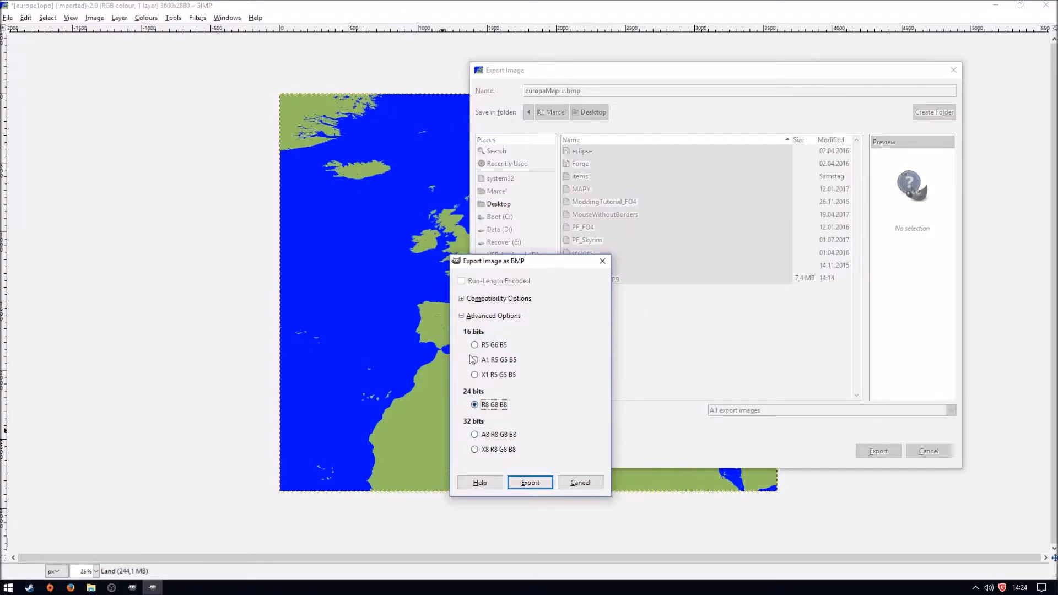
left_click(529, 483)
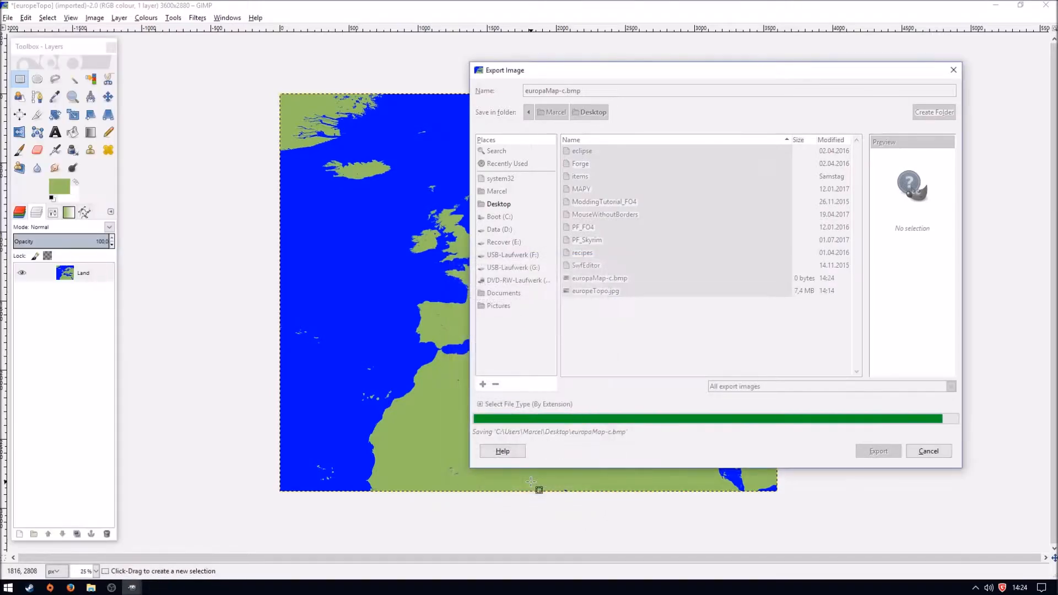
- Show the desktop, refresh it, and place the europaMap-c.bmp icon directly below europeTopo.jpg
left_click(1056, 594)
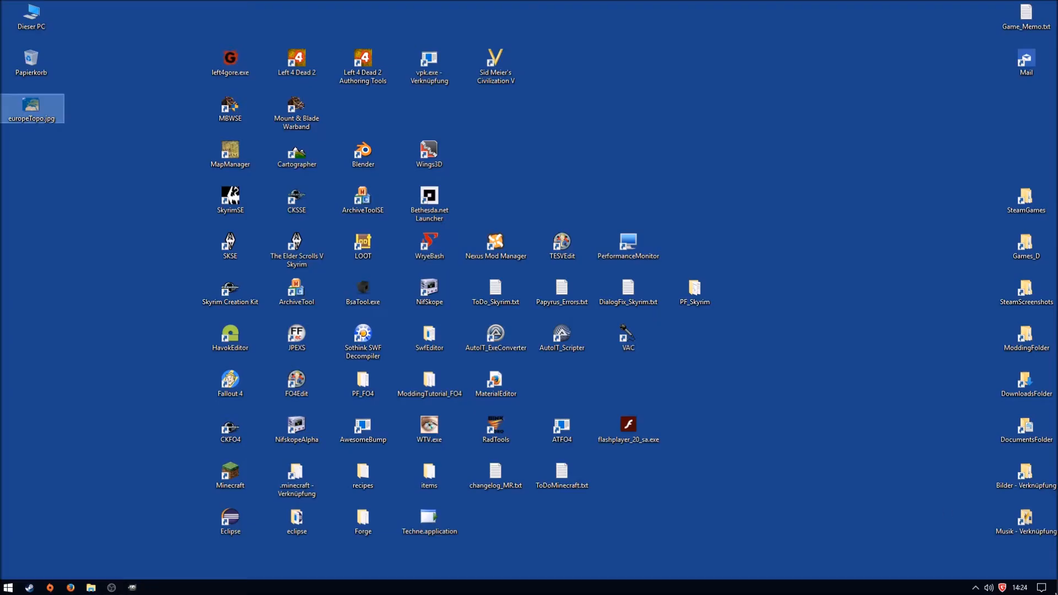
left_click(52, 188)
key("F5")
left_click_drag(105, 268, 21, 150)
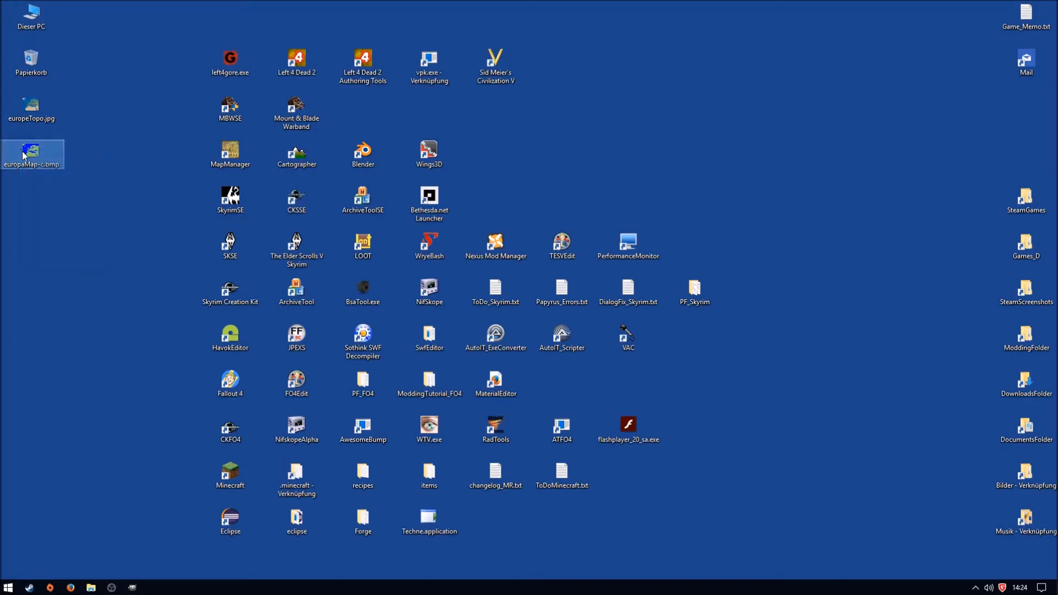
- Copy europaMap-c.bmp from the desktop into the mapData folder inside the MapEditor's editorData folder
mouse_move(90, 587)
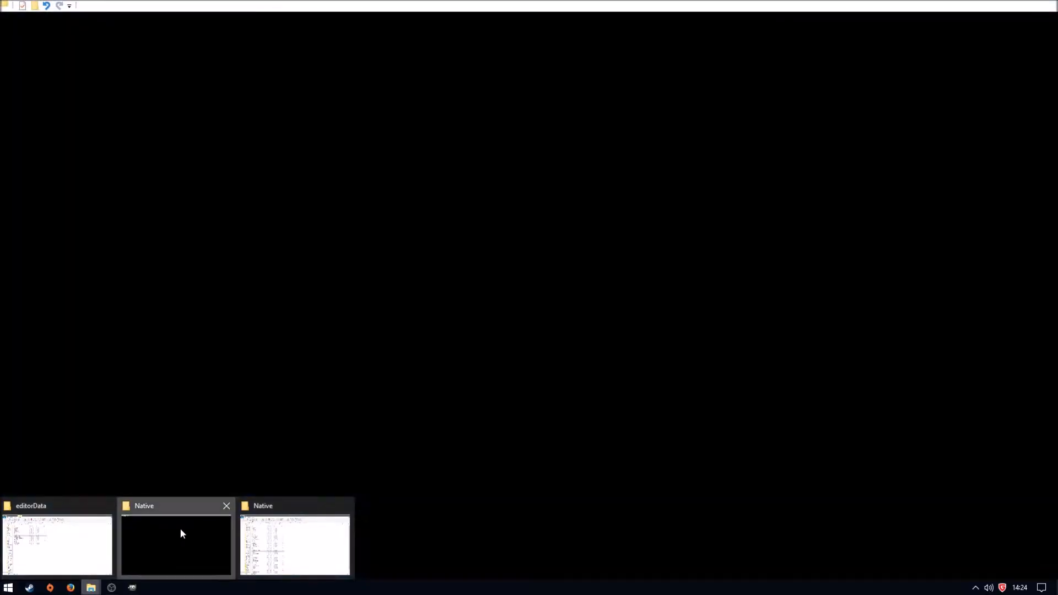
left_click(179, 530)
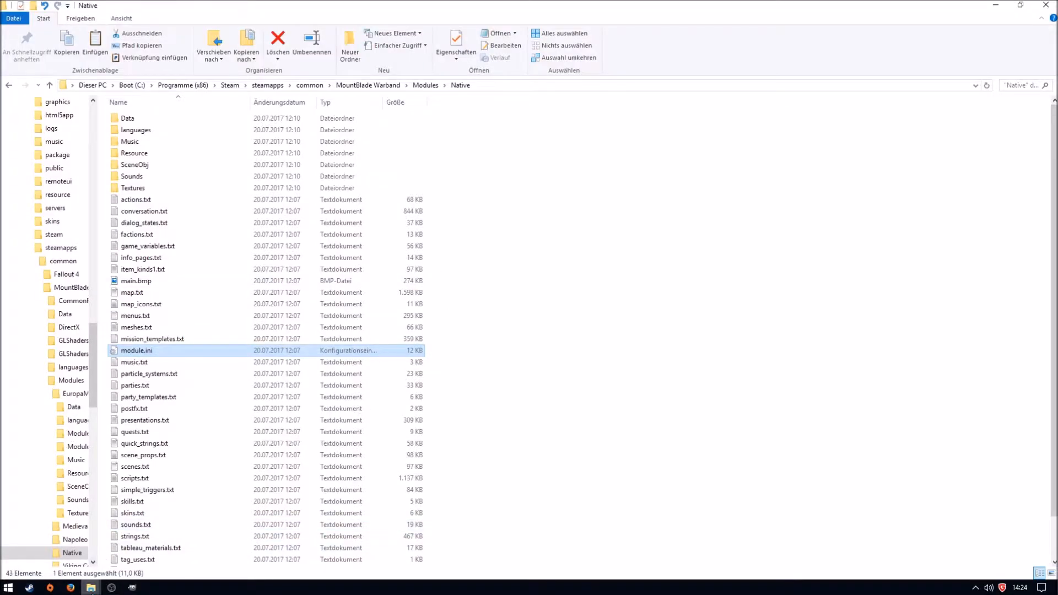
left_click(92, 593)
left_click(300, 530)
double_click(153, 117)
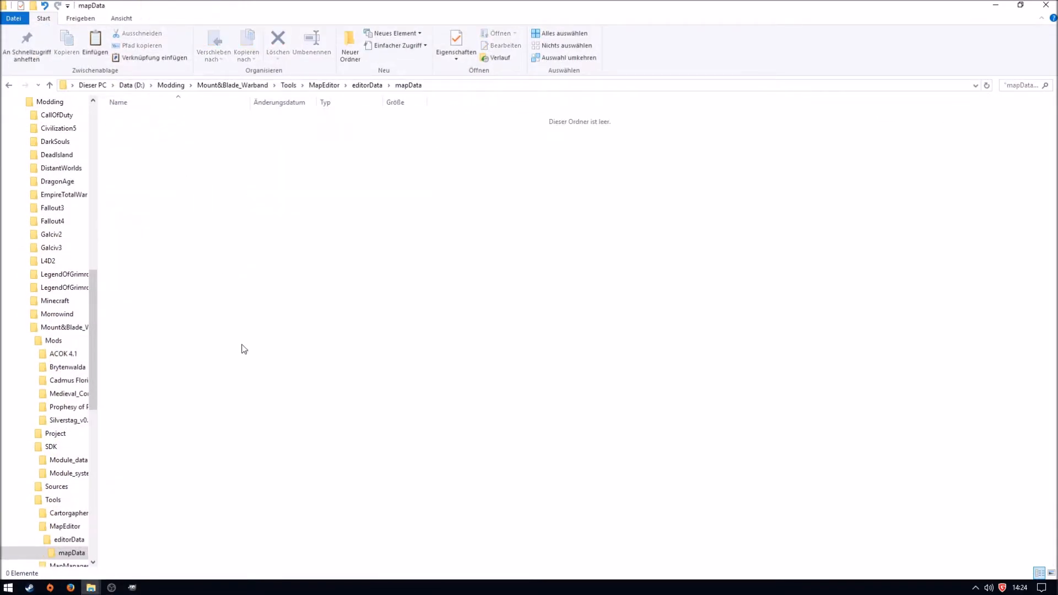
key("ctrl+v")
left_click(254, 333)
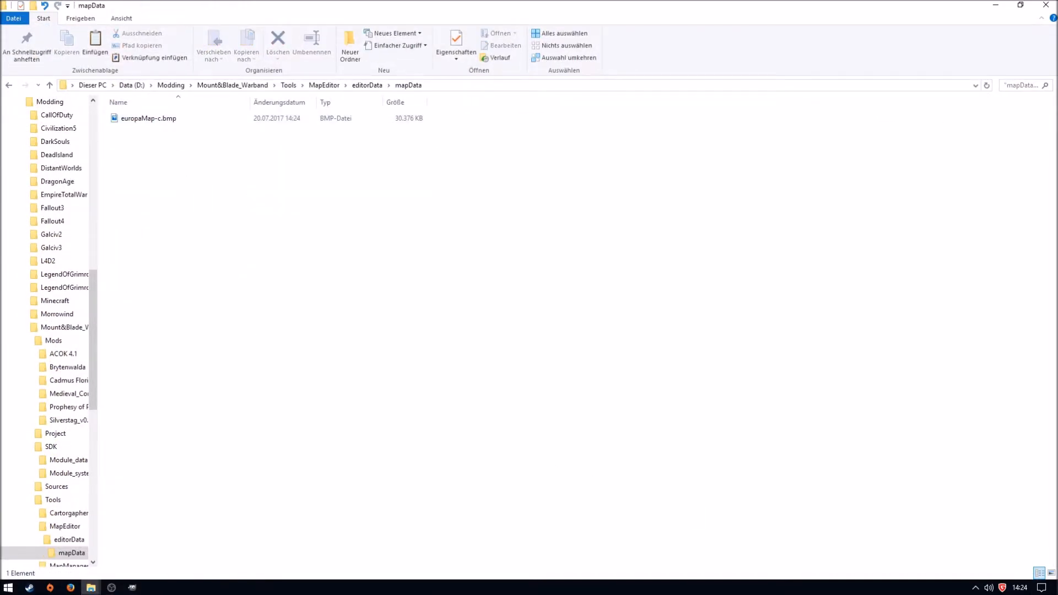
- Start MapManager from the desktop and launch Thorgrim's MapEditor from it
left_click(1057, 594)
double_click(230, 151)
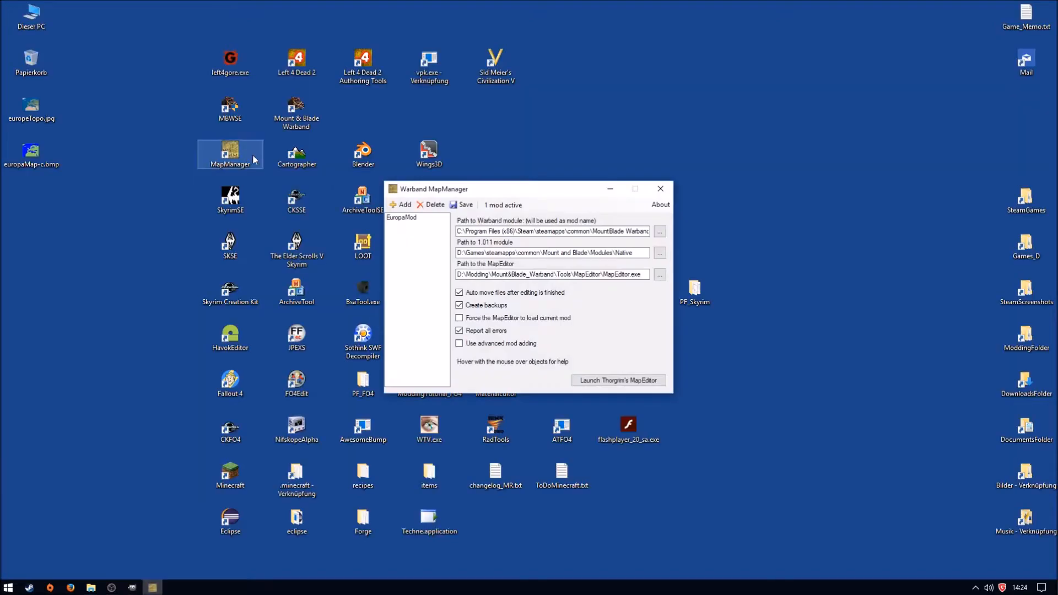
left_click(640, 379)
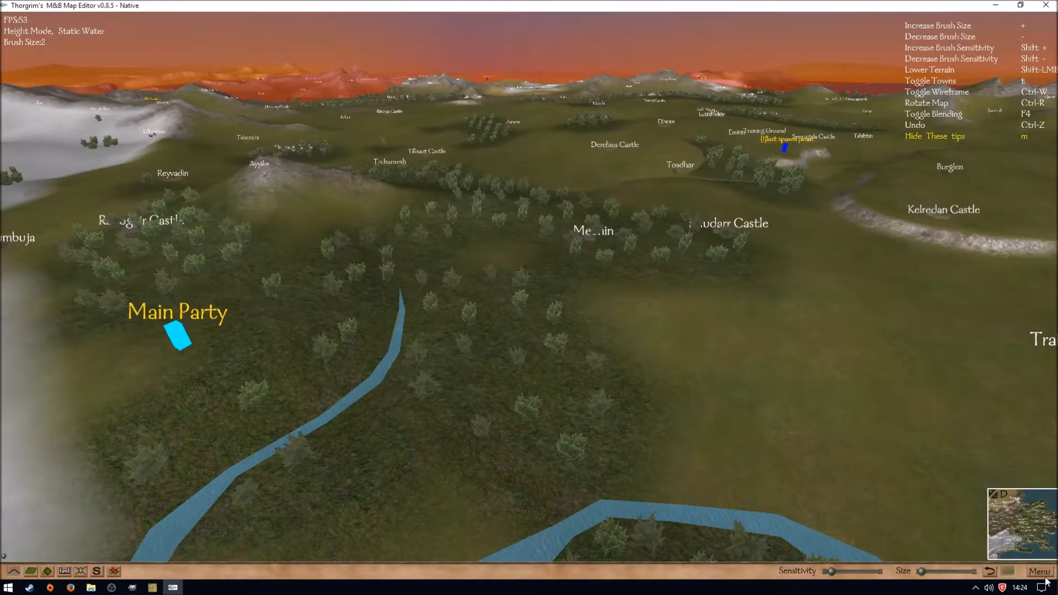
- Import the Europe map bitmap into the map editor as the new terrain
left_click(1043, 573)
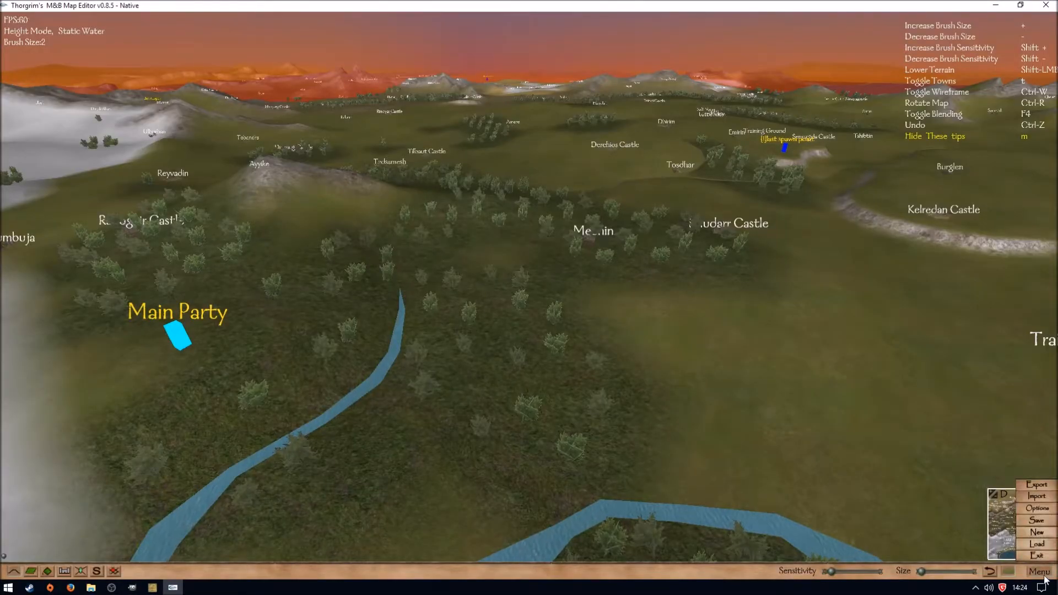
left_click(1036, 497)
left_click(400, 49)
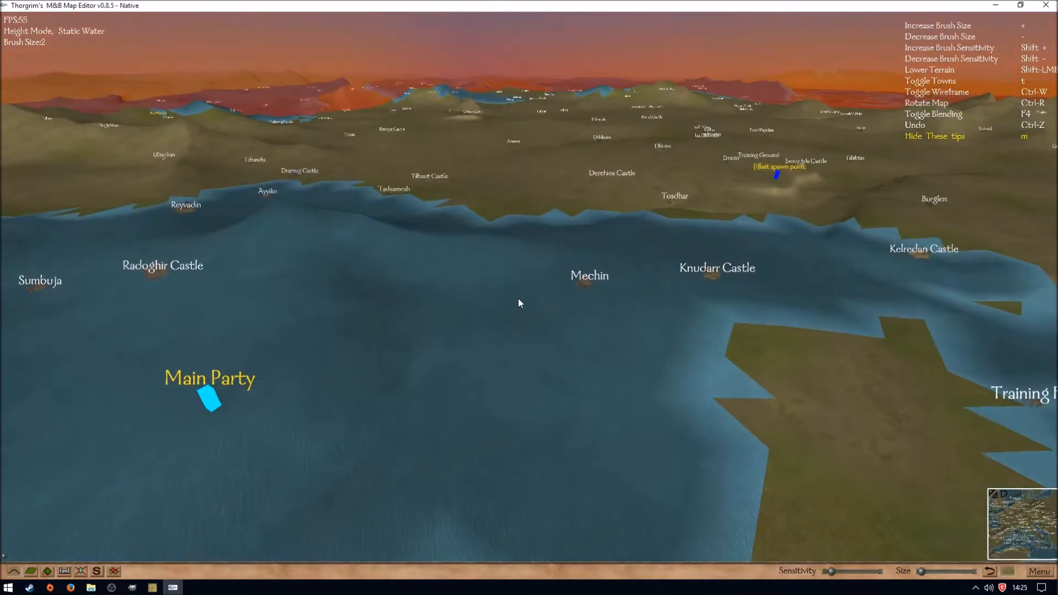
- Examine the imported Europe terrain from several angles, checking its coastlines, mountains and the red and yellow map boundaries
scroll(519, 298, "down", 10)
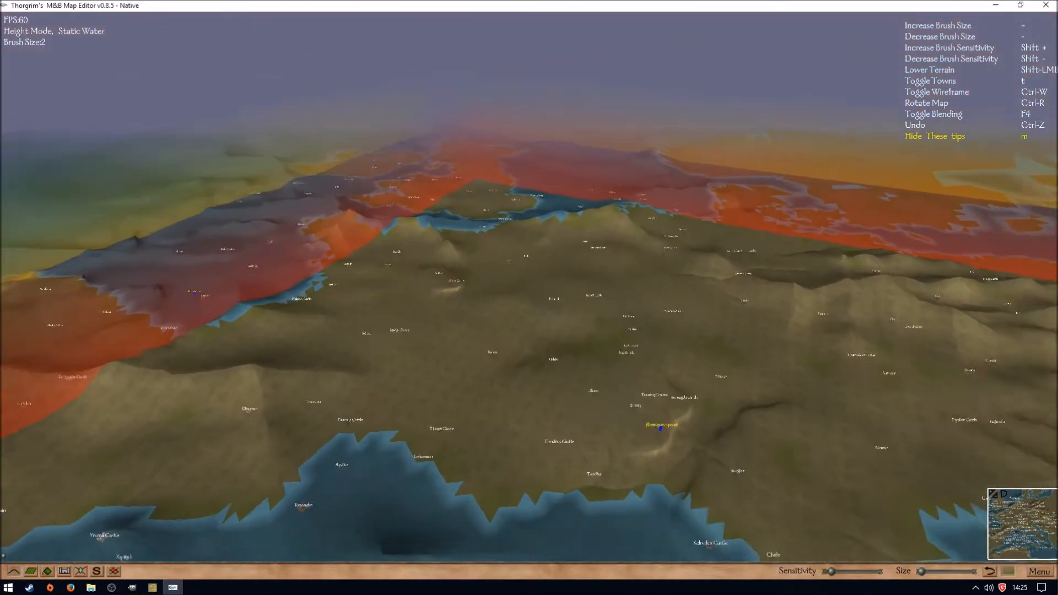
left_click_drag(520, 298, 607, 351)
scroll(608, 351, "down", 3)
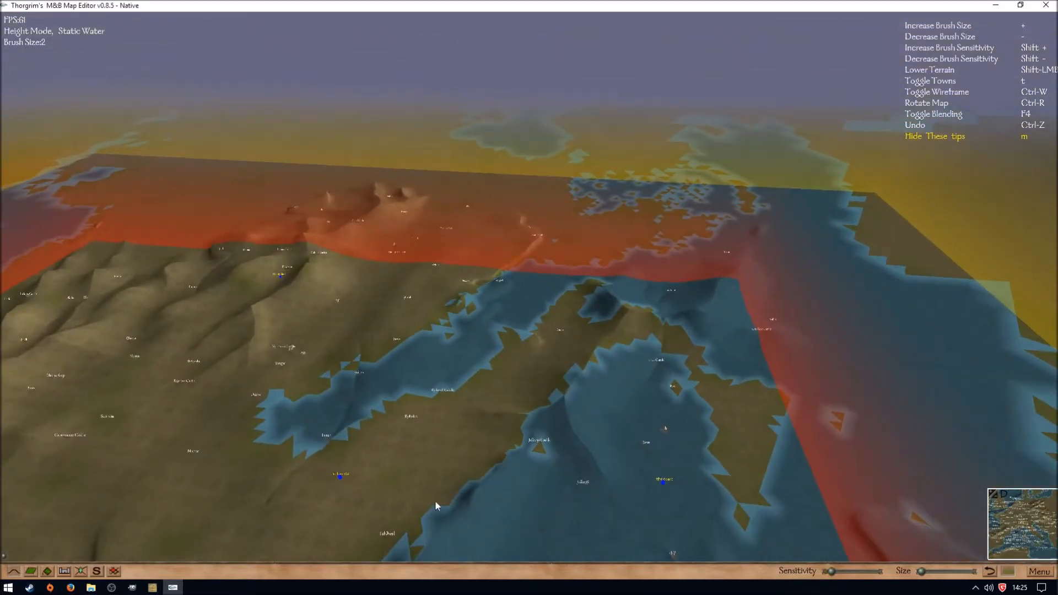
left_click_drag(646, 356, 449, 348)
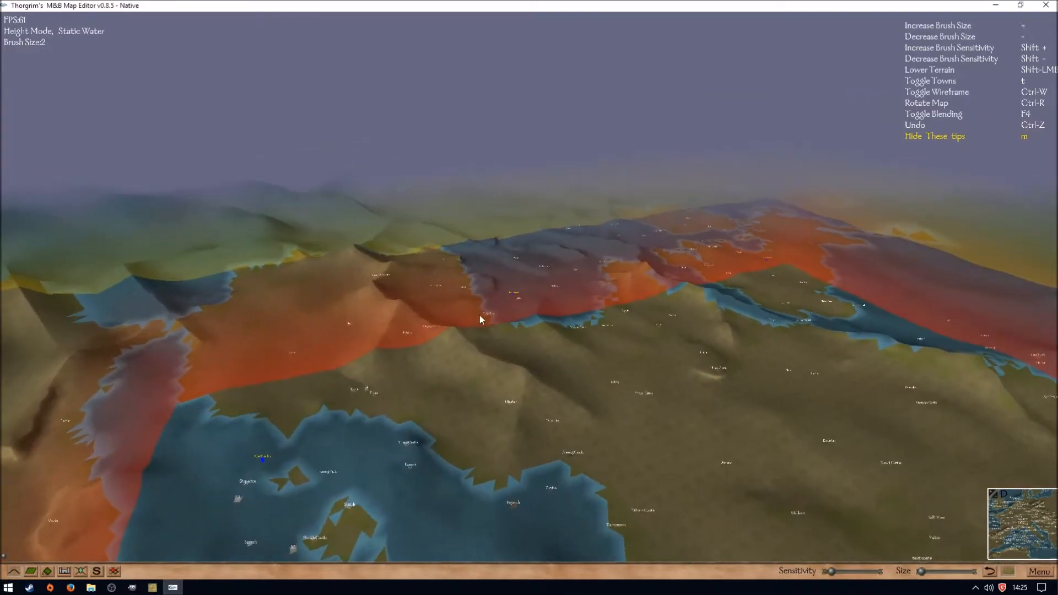
left_click_drag(731, 288, 549, 409)
key("w")
key("w")
left_click_drag(762, 326, 446, 258)
- Switch to vertex mode on the X/Y axis and inspect the mesh density over the British Isles and mainland Europe
key("w")
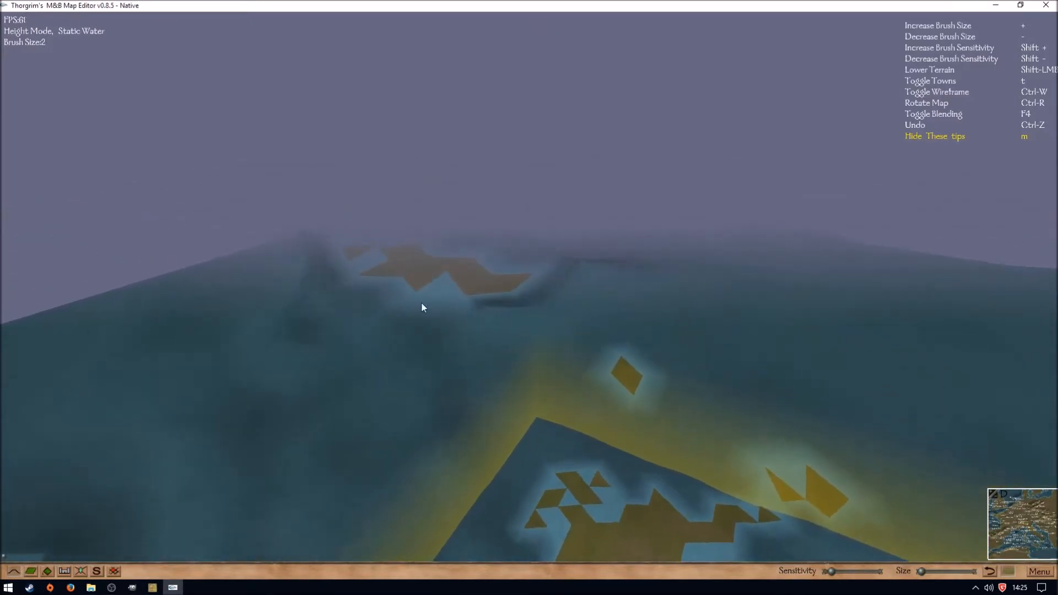
left_click(96, 572)
left_click_drag(507, 397, 849, 441)
key("w")
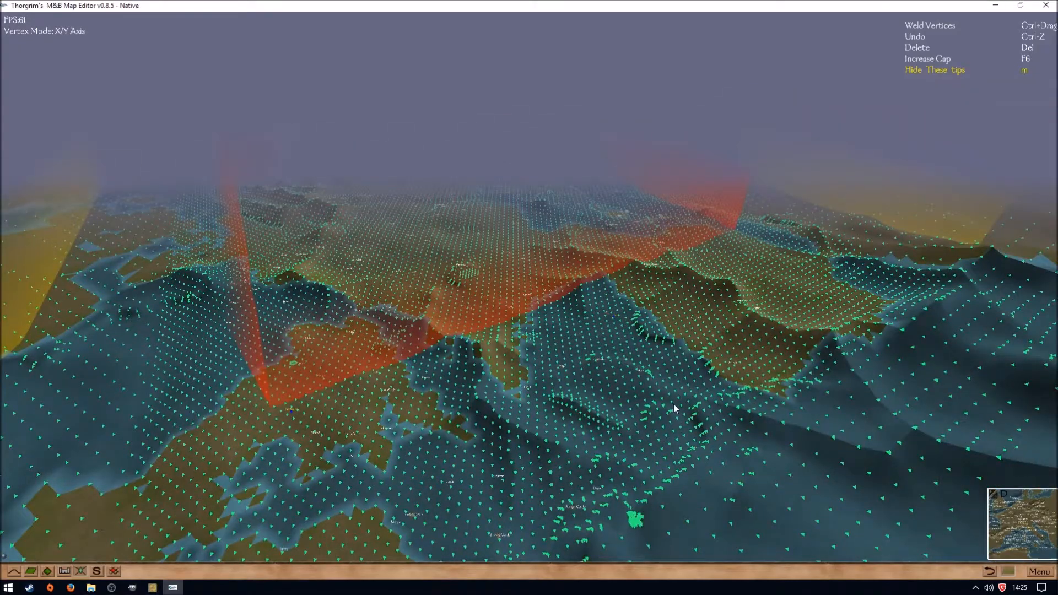
key("w")
left_click_drag(673, 404, 419, 485)
key("w")
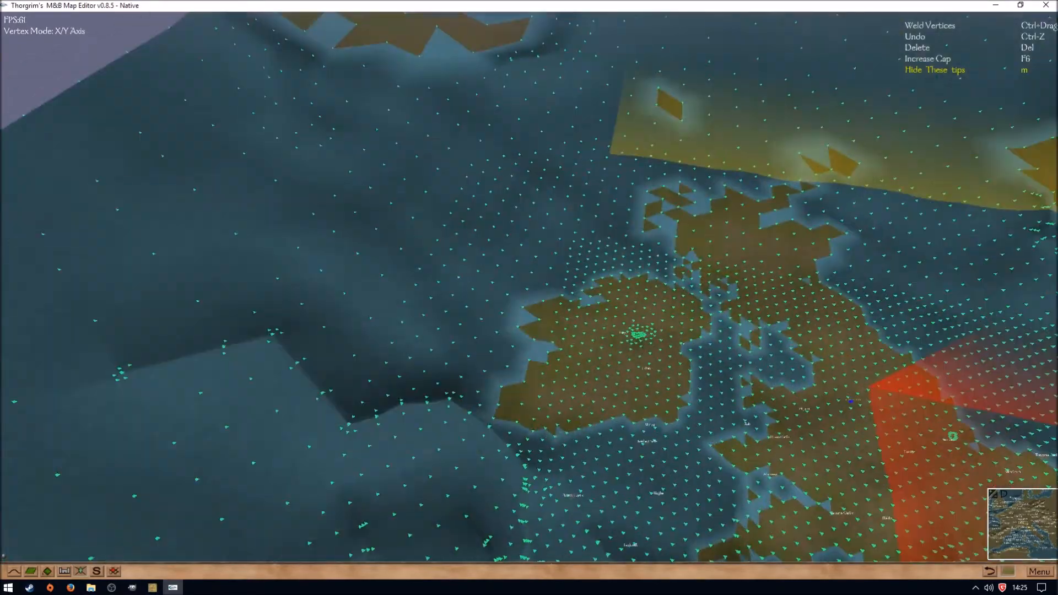
left_click_drag(544, 408, 677, 380)
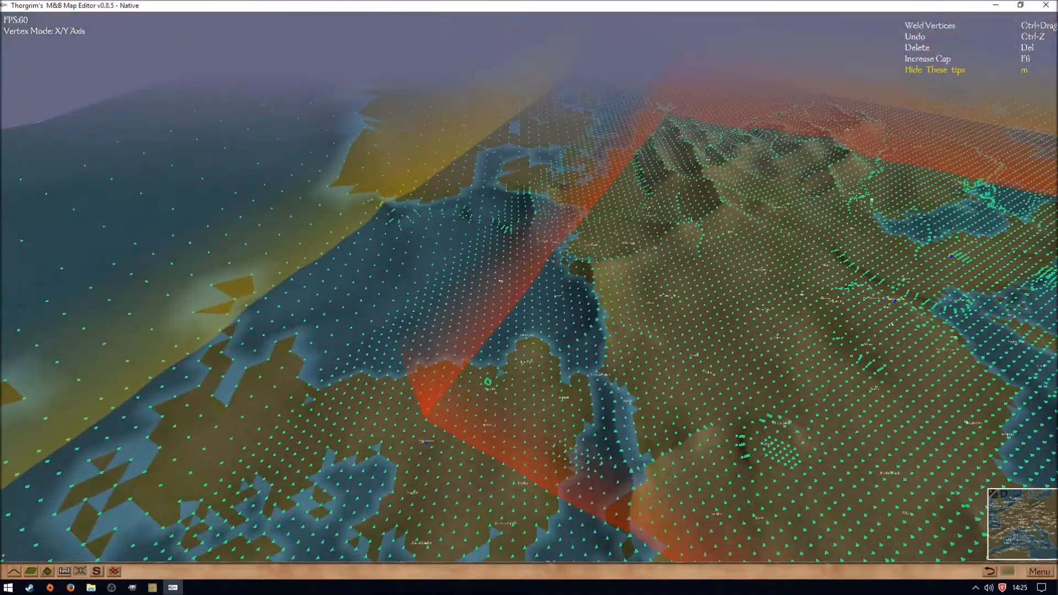
- Close the map editor without saving the changes, and close MapManager as well
left_click(1048, 6)
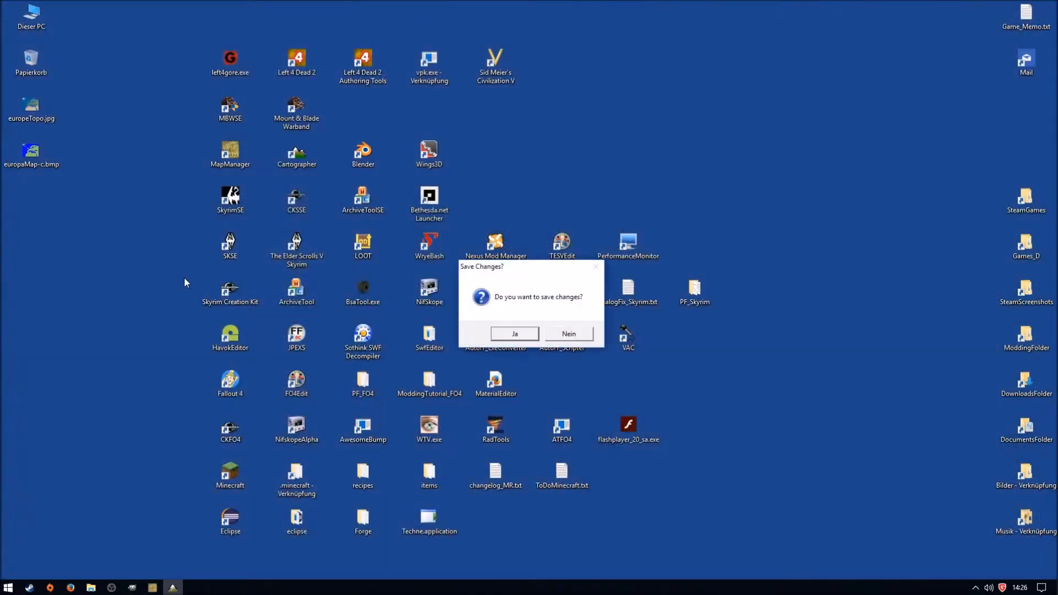
left_click(576, 334)
left_click(661, 189)
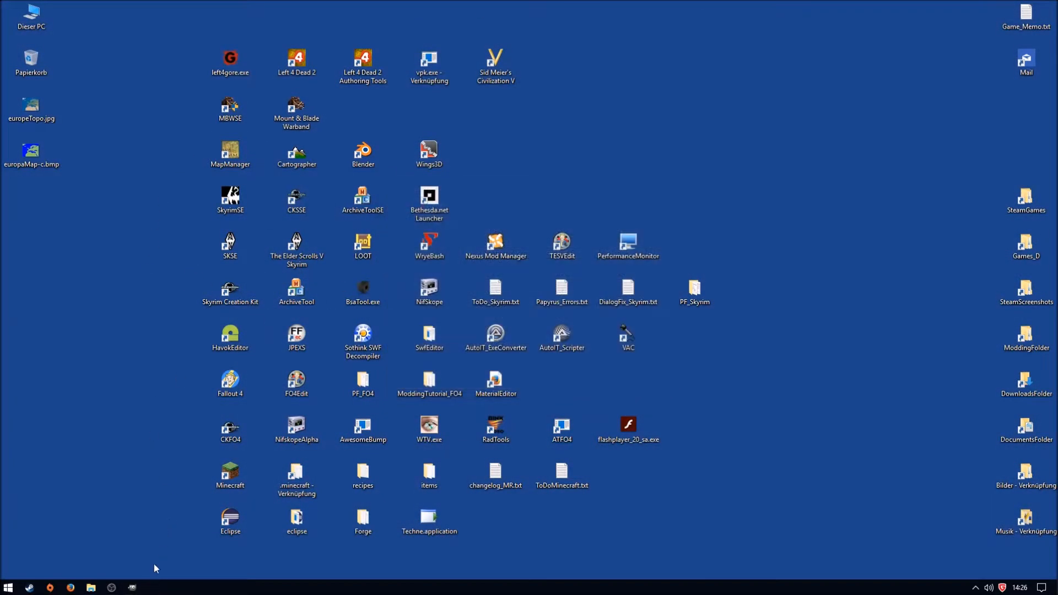
- Switch to GIMP, bring up the untitled green and blue Europe map, and close it, discarding its changes
mouse_move(132, 586)
left_click(188, 555)
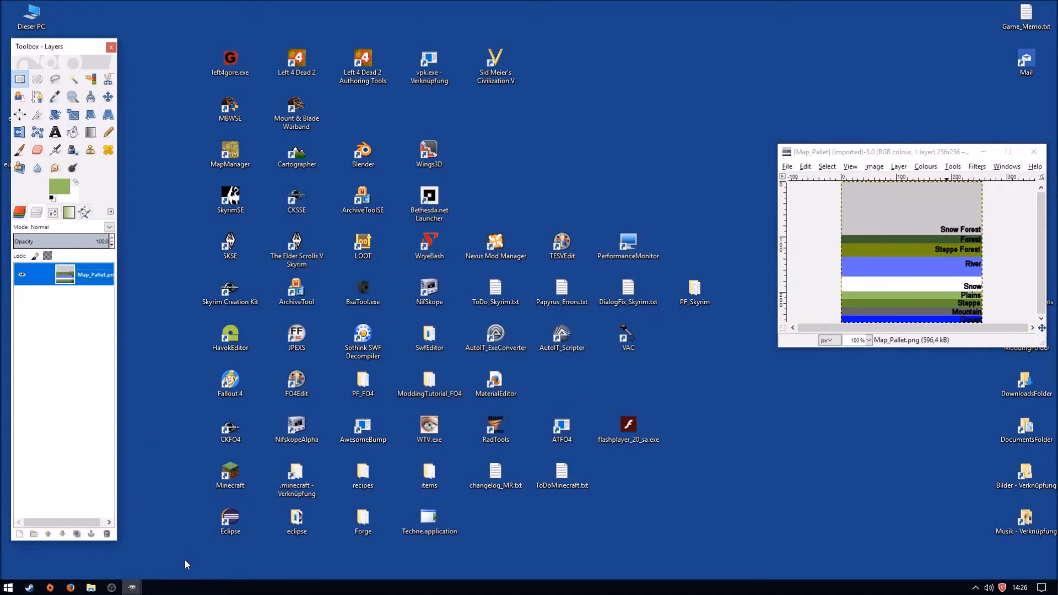
left_click(82, 540)
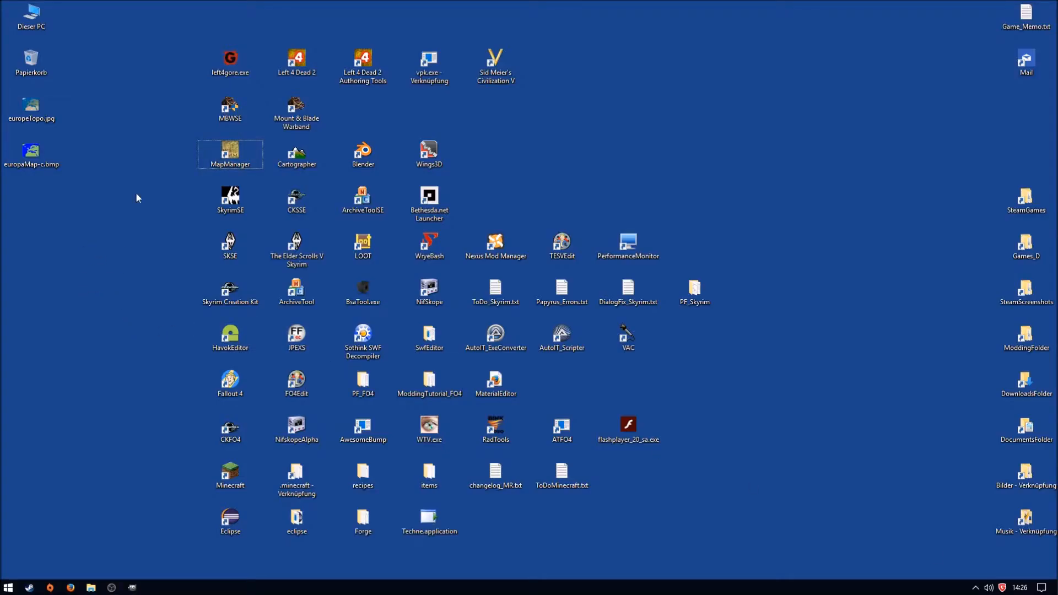
mouse_move(132, 587)
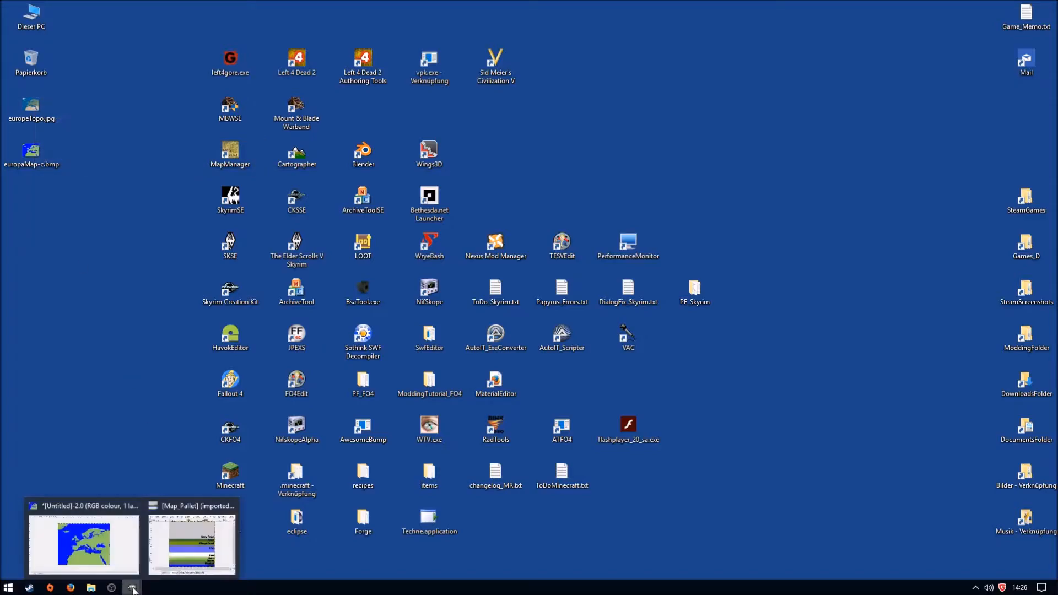
left_click(104, 553)
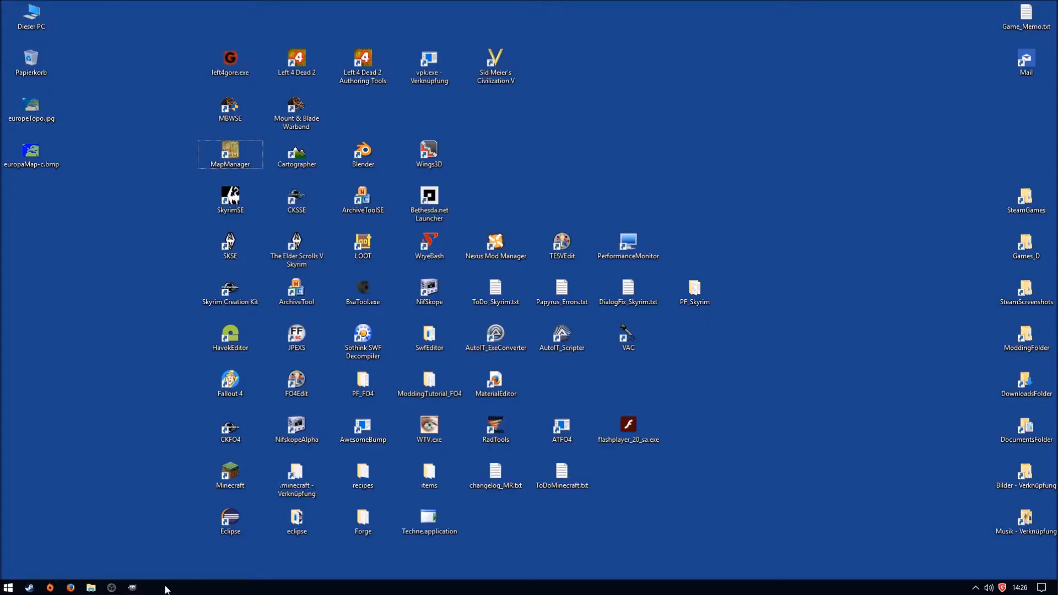
left_click(133, 587)
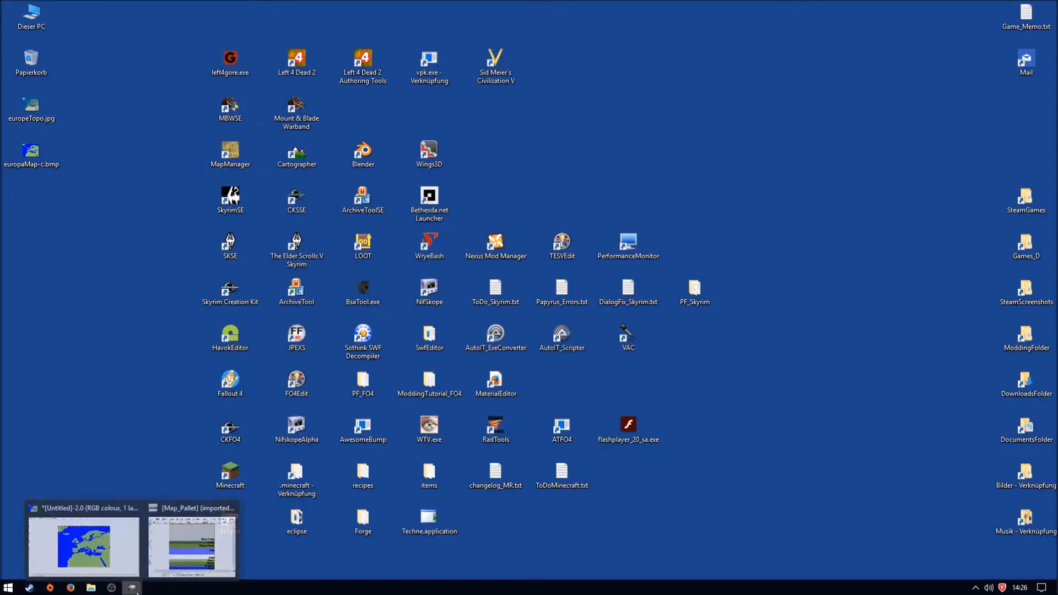
left_click(103, 551)
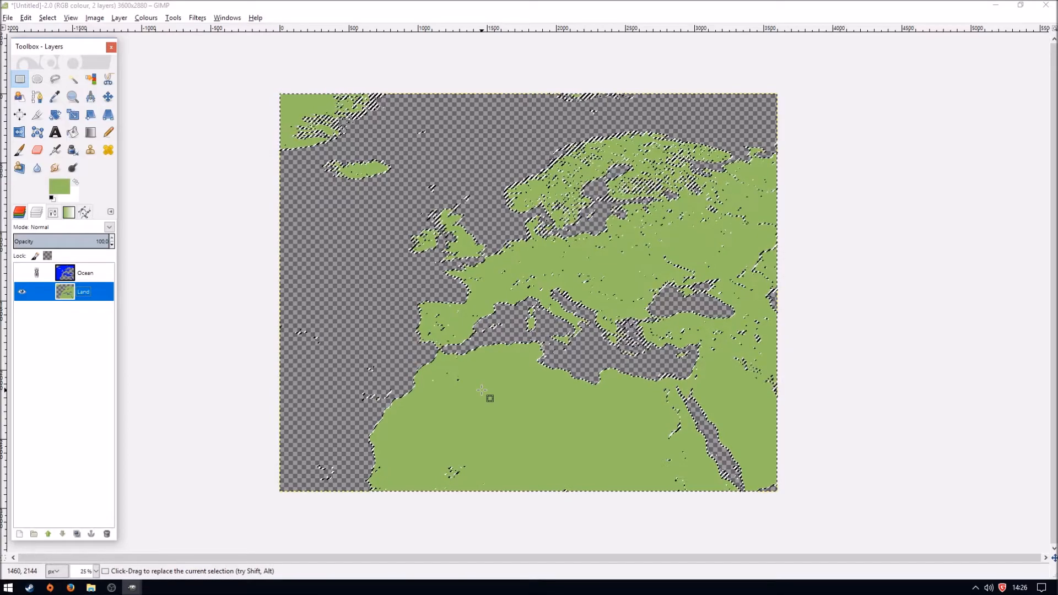
key("ctrl+w")
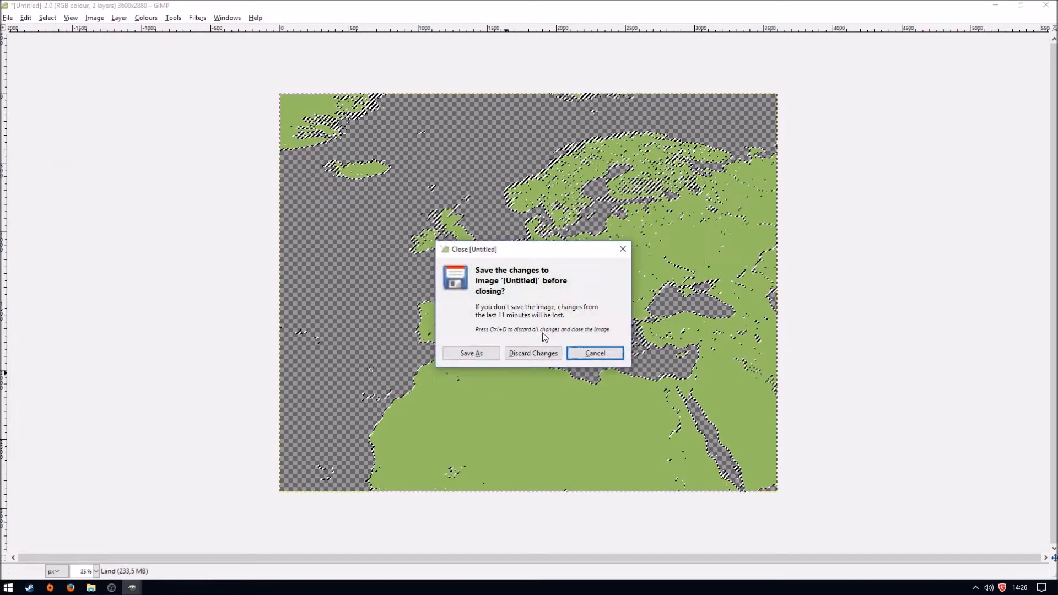
left_click(551, 355)
- Open europeTopo.jpg from the desktop in GIMP, maximise its window, and place the toolbox beside the image
left_click_drag(83, 55, 116, 65)
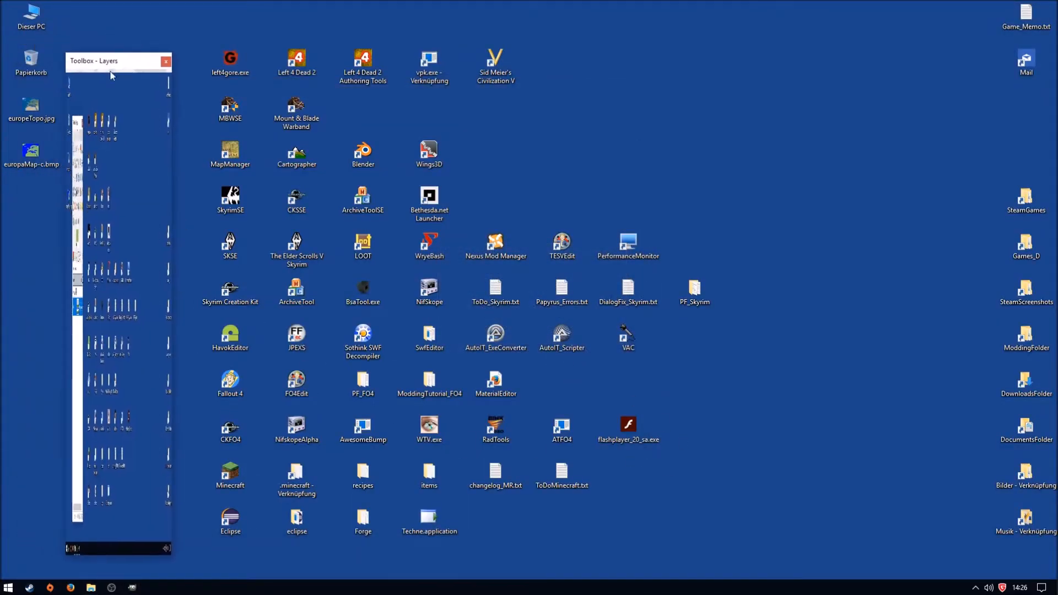
right_click(39, 112)
mouse_move(144, 291)
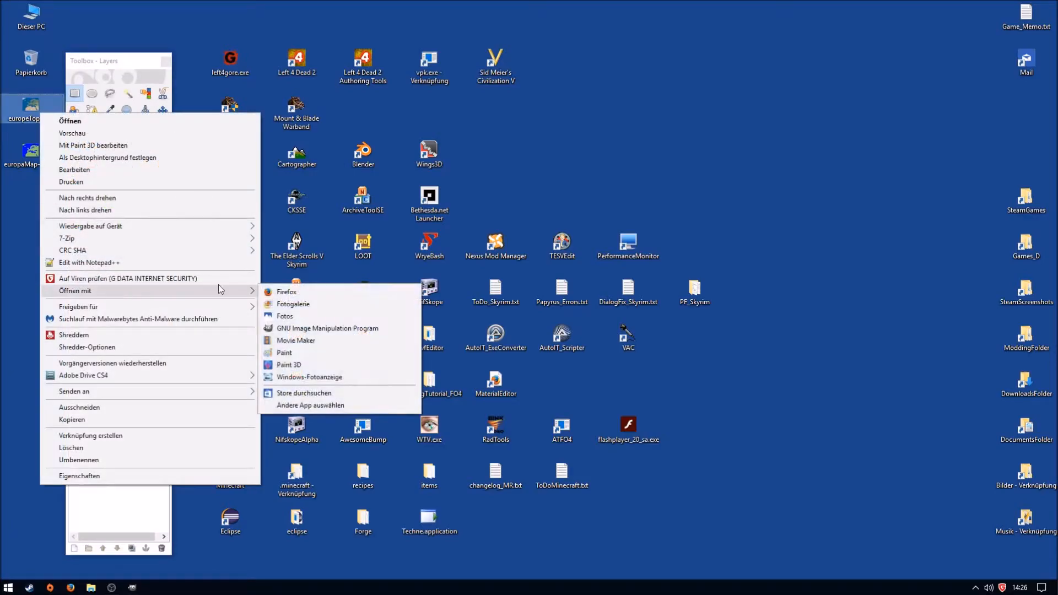
left_click(348, 327)
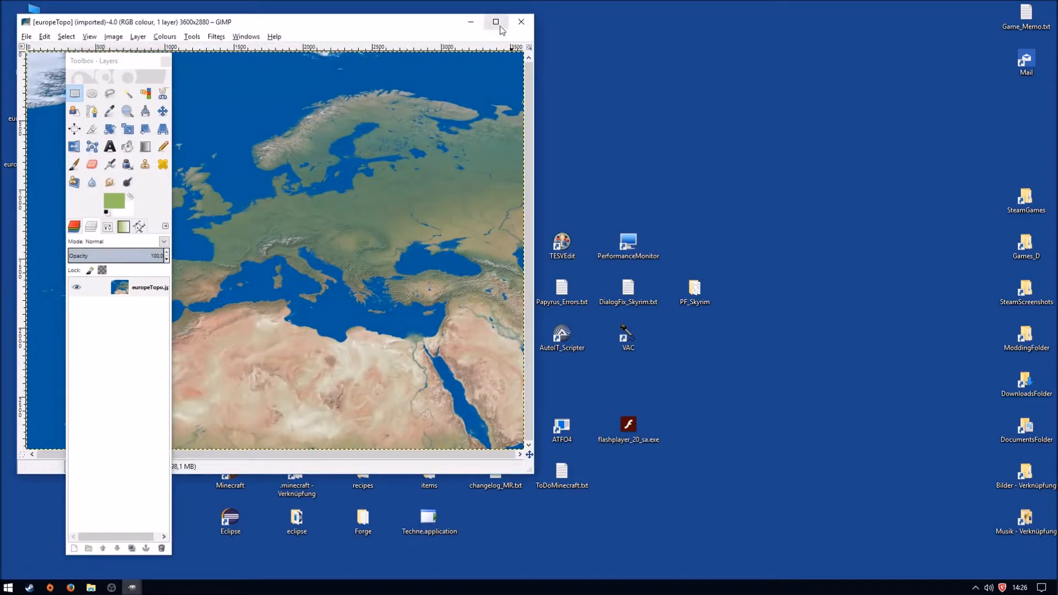
left_click(495, 22)
left_click_drag(107, 59, 59, 49)
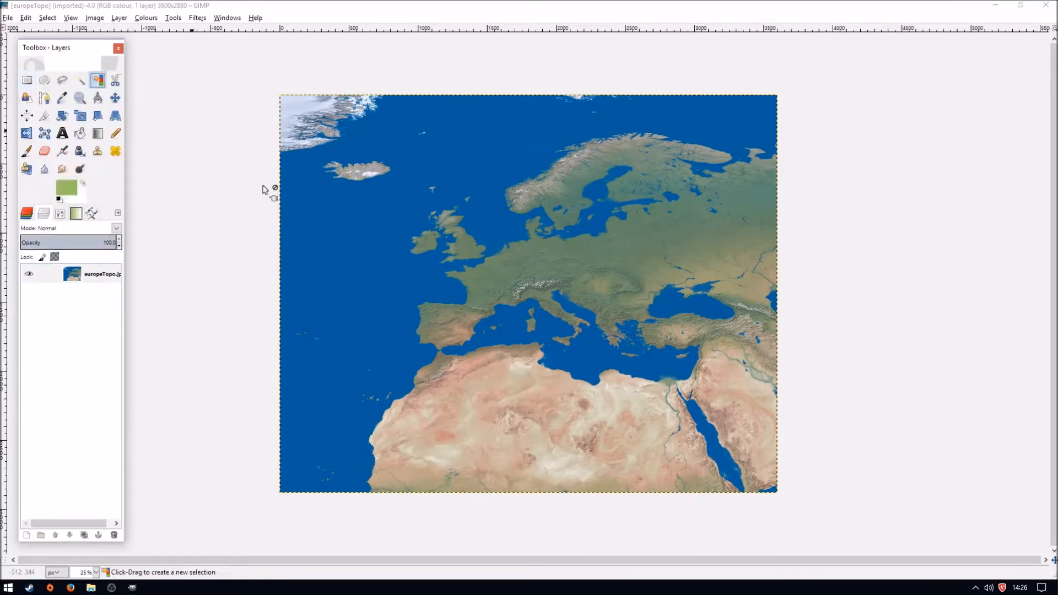
- Select the blue ocean by colour, adding the remaining sea shades near the North Sea coast, and return to the whole-map view
left_click(344, 286)
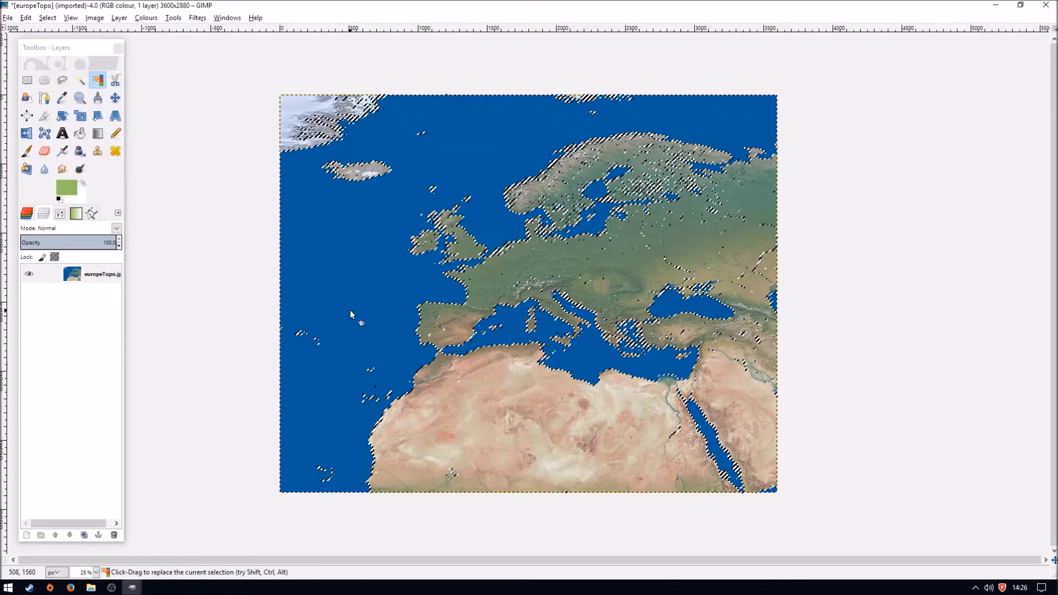
key("1")
scroll(398, 336, "up", 5)
key("2")
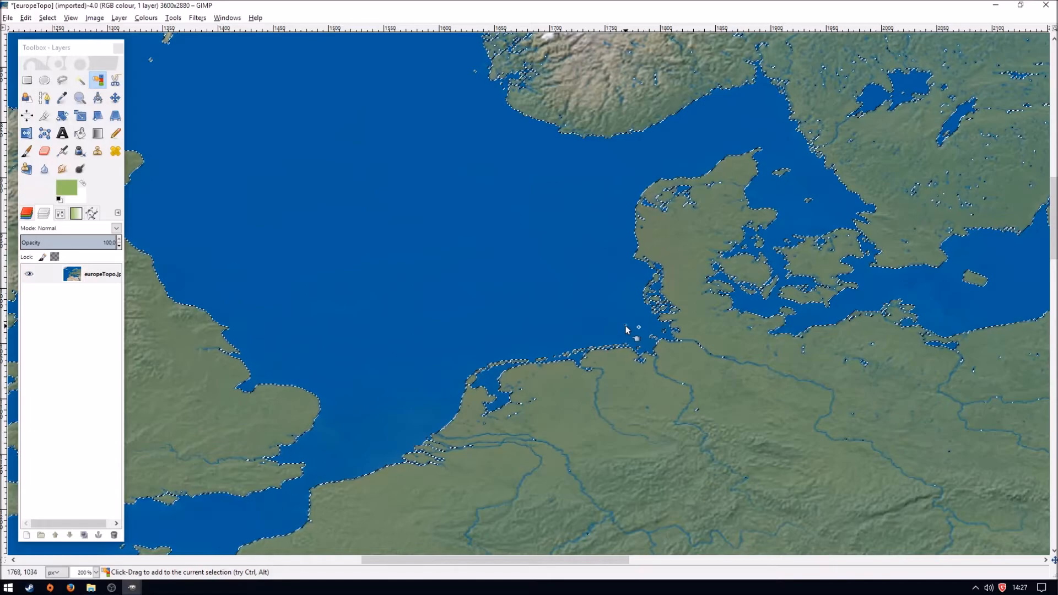
key("3")
key("4")
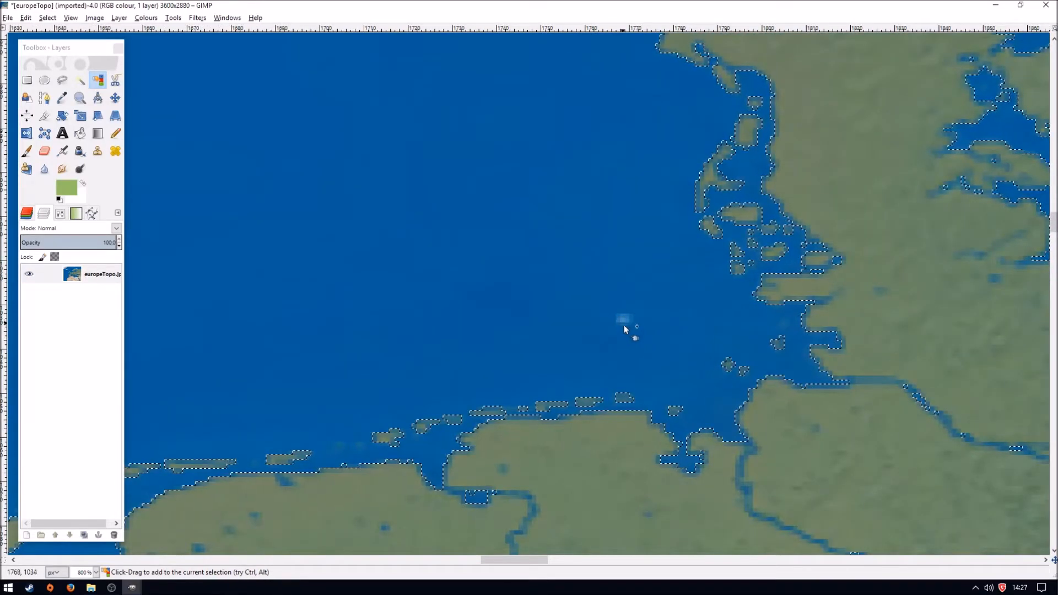
key("1")
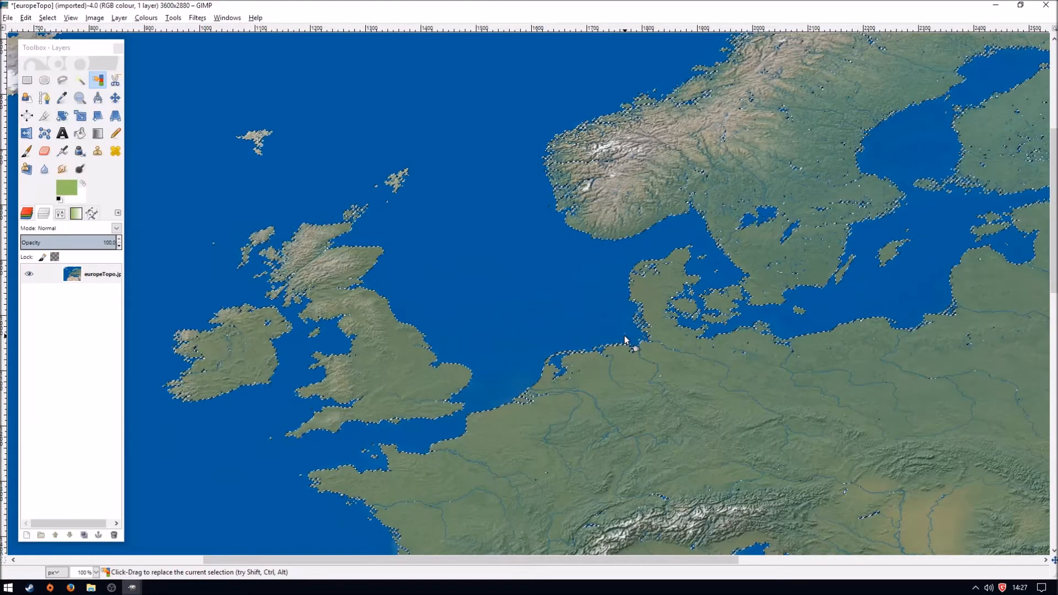
left_click(97, 573)
left_click(87, 540)
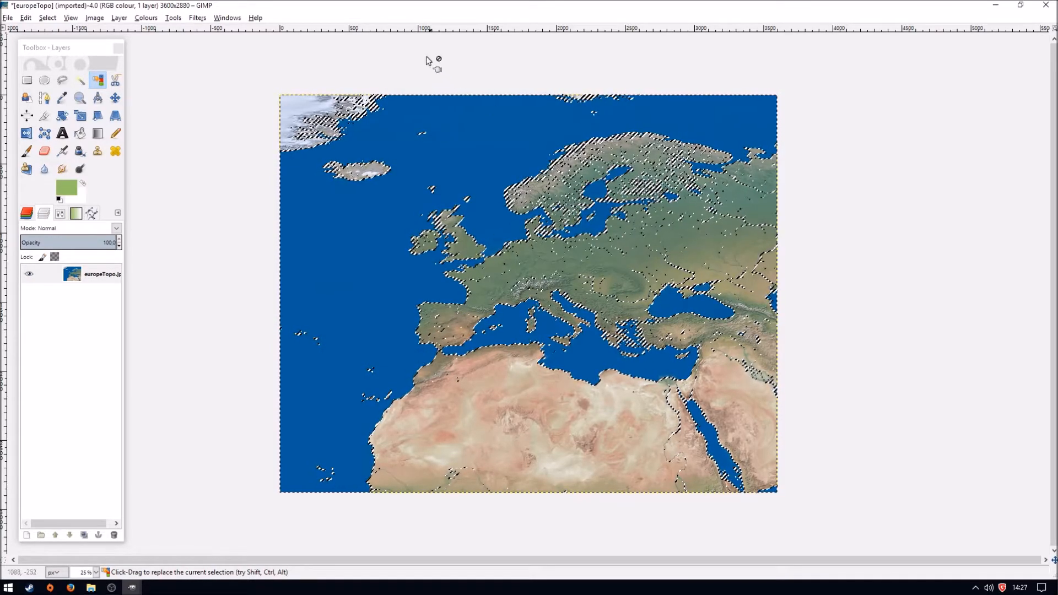
- Colourise the selected ocean black with saturation 0 and lightness -100, and clear the selection
left_click(146, 18)
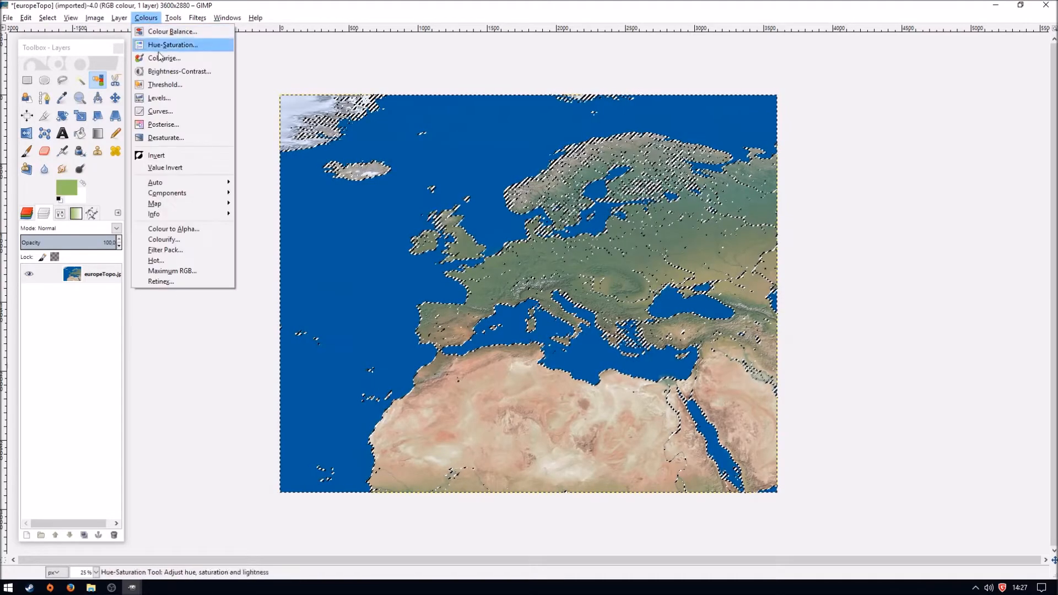
left_click(166, 58)
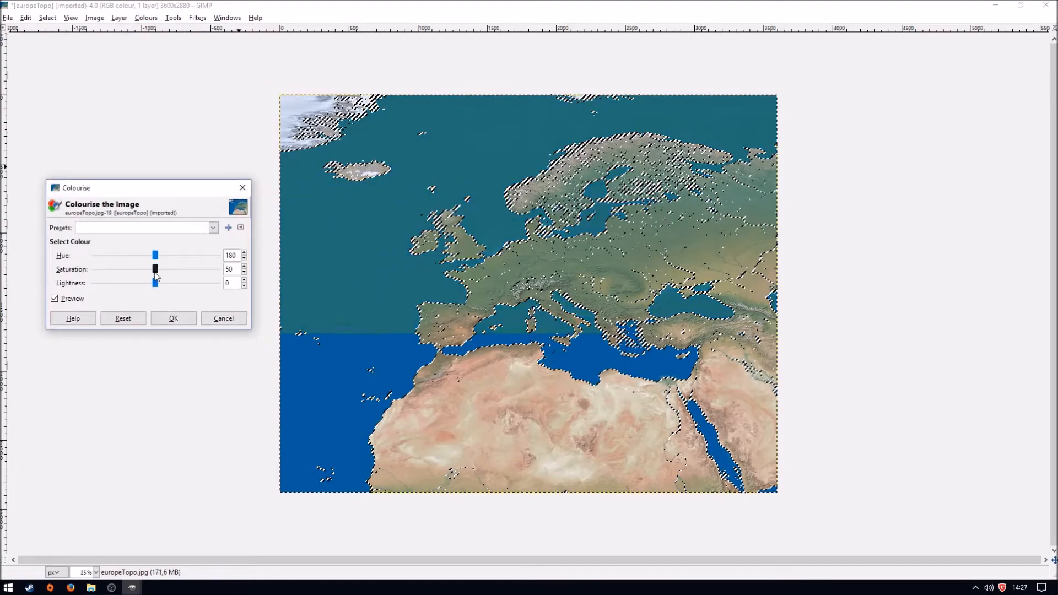
left_click_drag(156, 274, 64, 268)
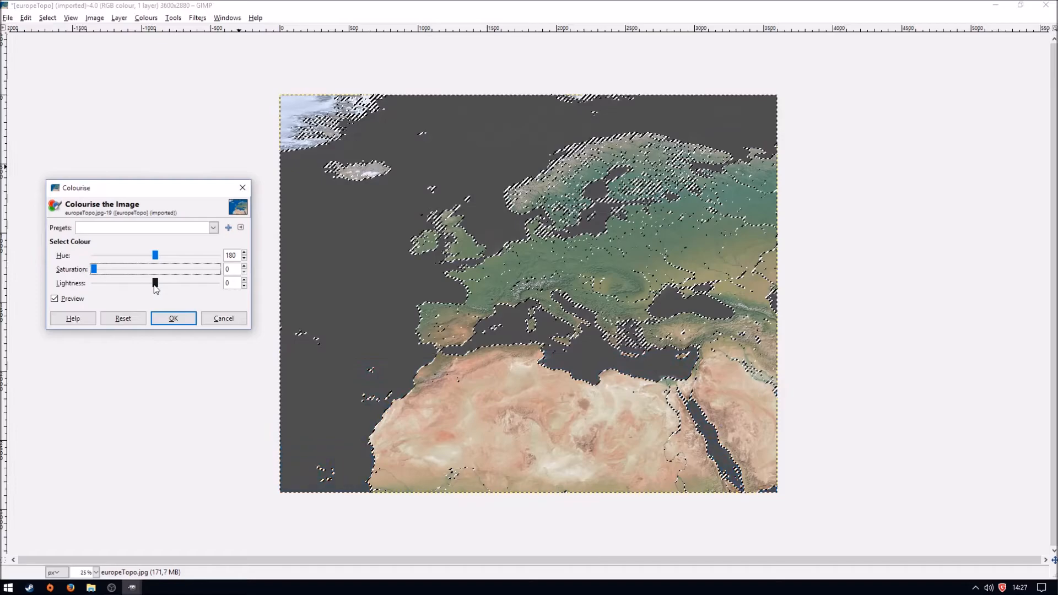
left_click_drag(155, 285, 52, 282)
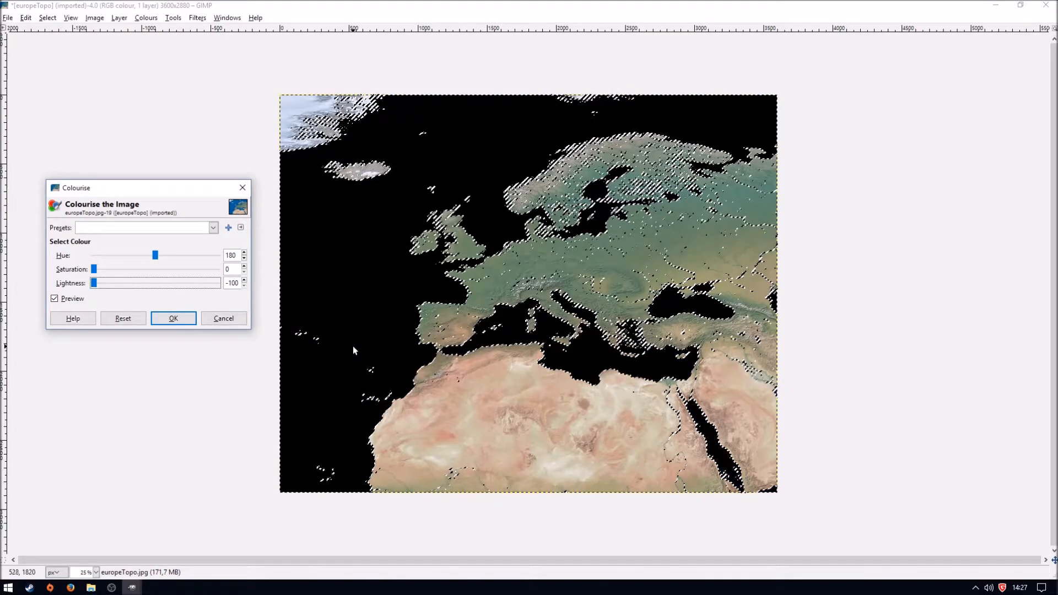
left_click(173, 318)
key("ctrl+shift+a")
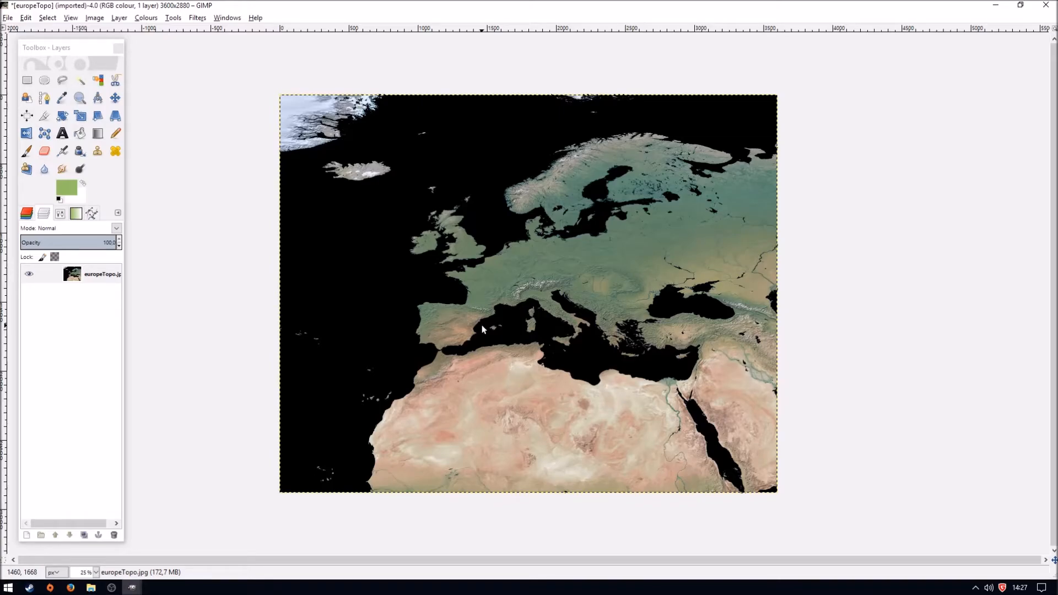
- Select the green land and blue river shades around northern Italy by colour, adding each further shade to the selection
left_click(99, 81)
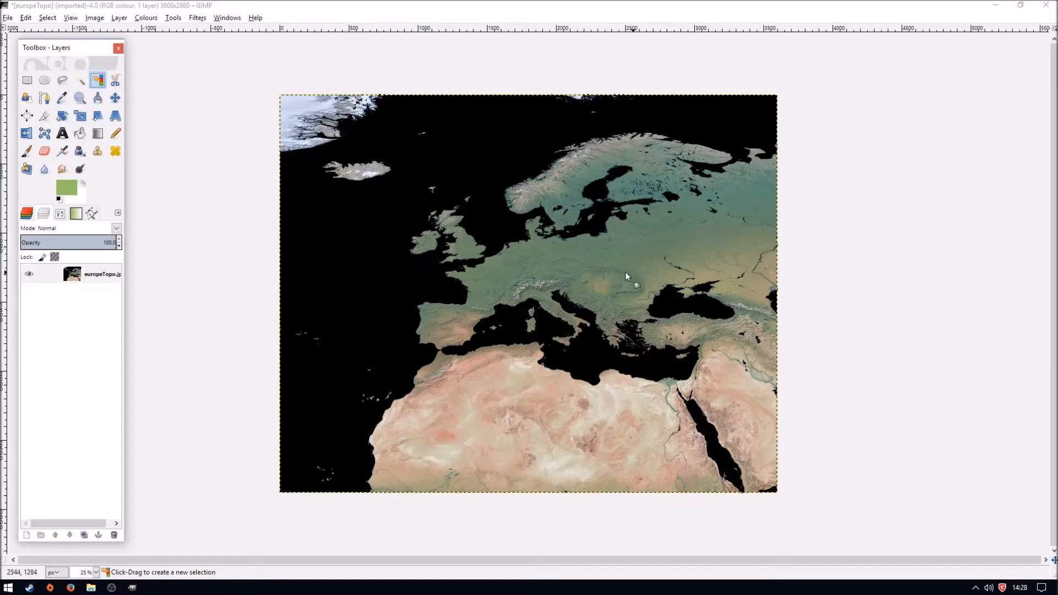
key("4")
left_click(563, 282)
left_click(709, 224, "shift")
left_click(698, 297, "shift")
left_click(559, 217, "shift")
left_click(369, 299, "shift")
left_click(381, 299, "shift")
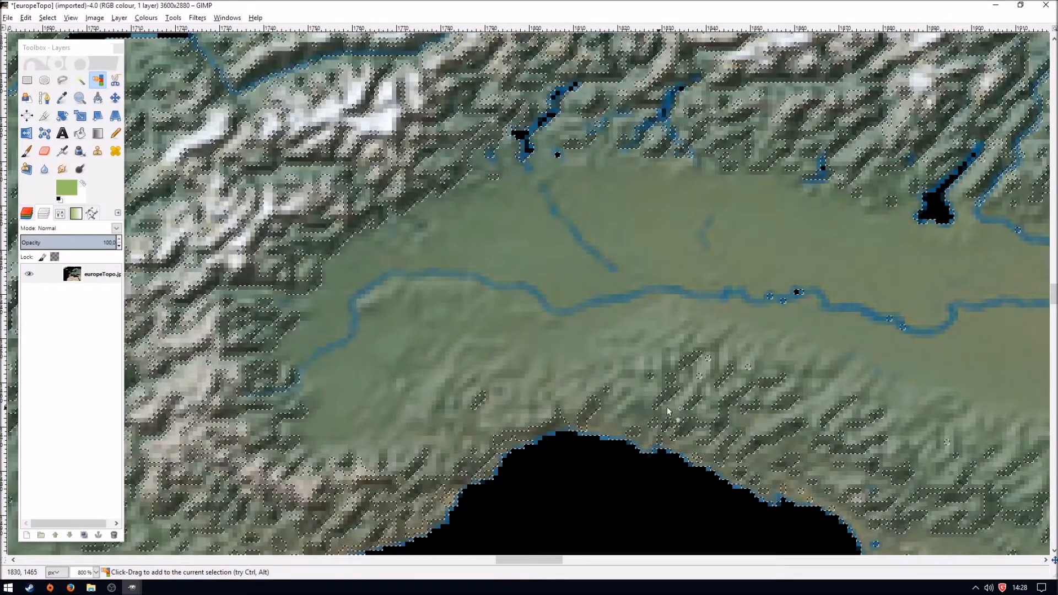
- Add the blue fringe shades along the northern Italian coastline to the colour selection
left_click(592, 438, "shift")
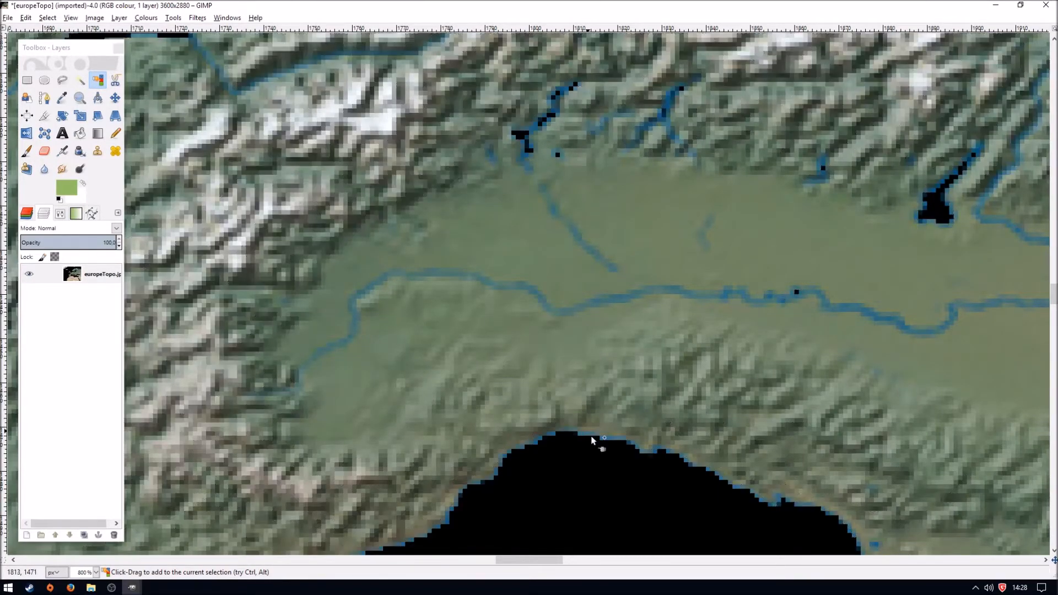
left_click(550, 434, "shift")
left_click(552, 424, "shift")
left_click(502, 451, "shift")
left_click(416, 491, "shift")
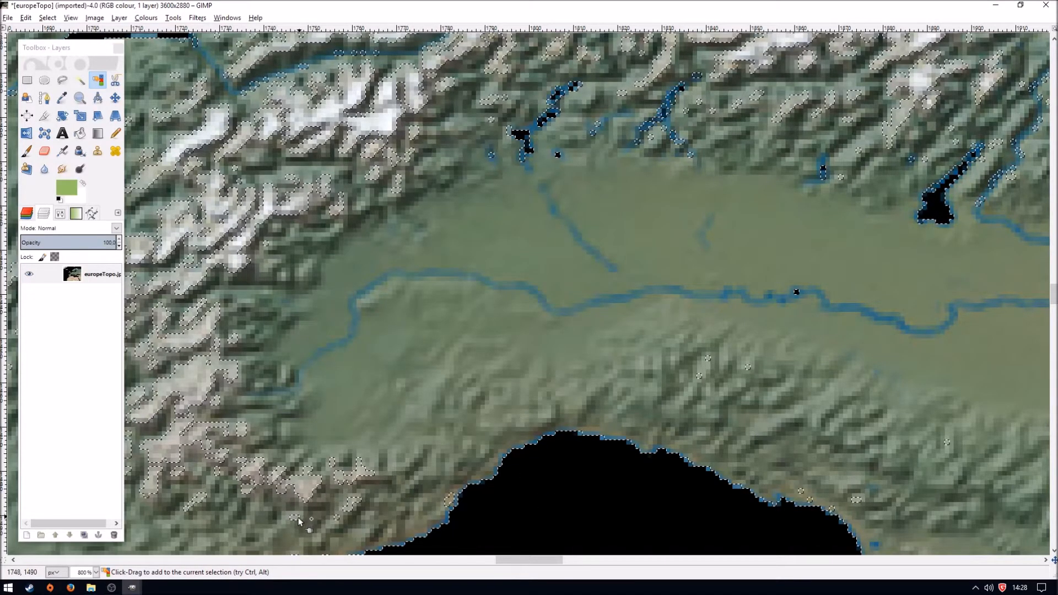
- Add the remaining blue shades of the lakes north of the Italian plain to the selection and return to the whole-map view
left_click(524, 155, "shift")
left_click(526, 141, "shift")
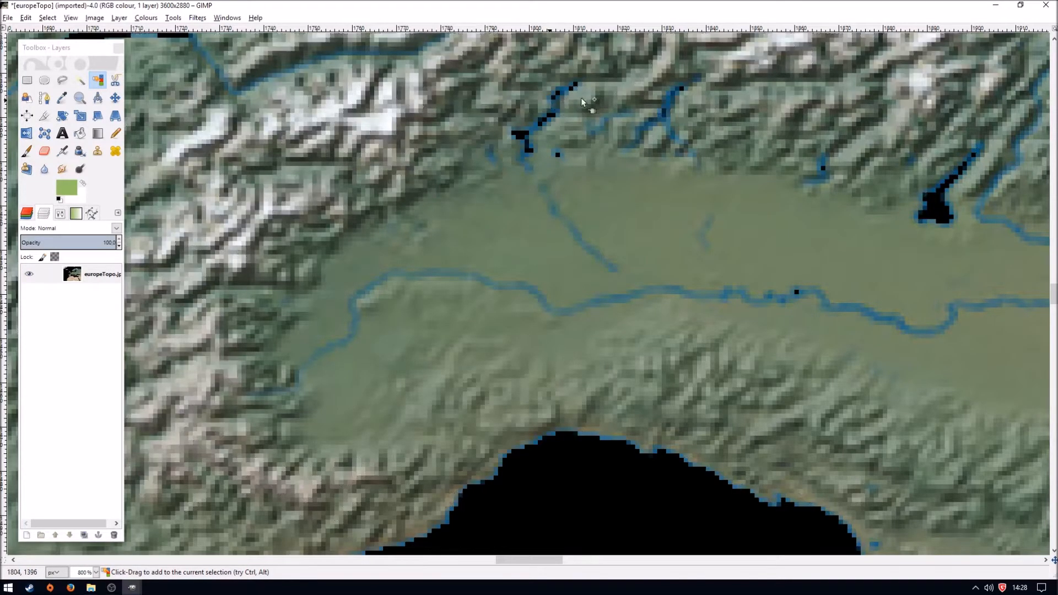
left_click(662, 115, "shift")
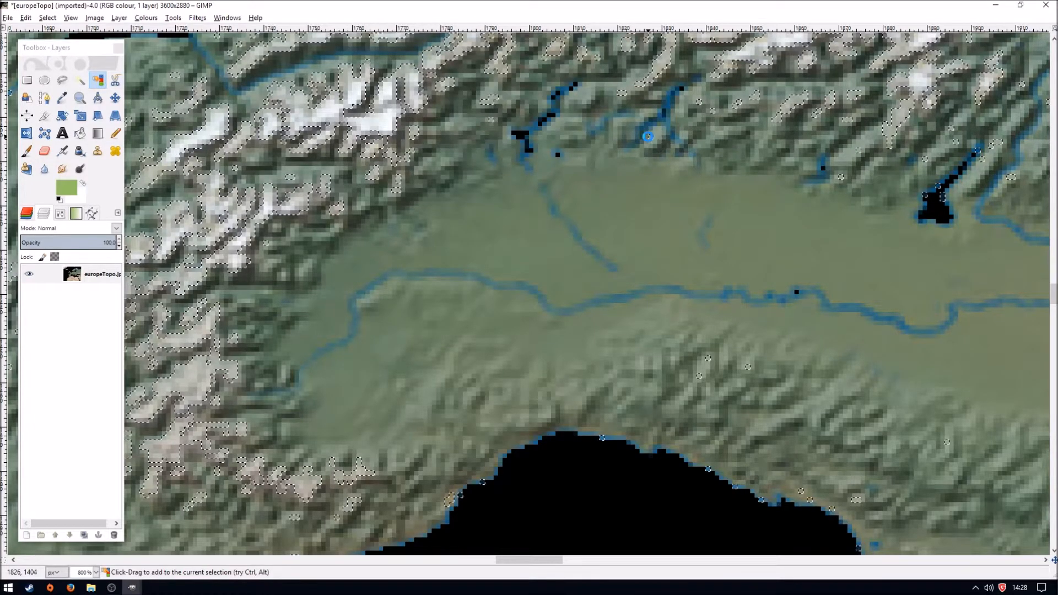
left_click(938, 185, "shift")
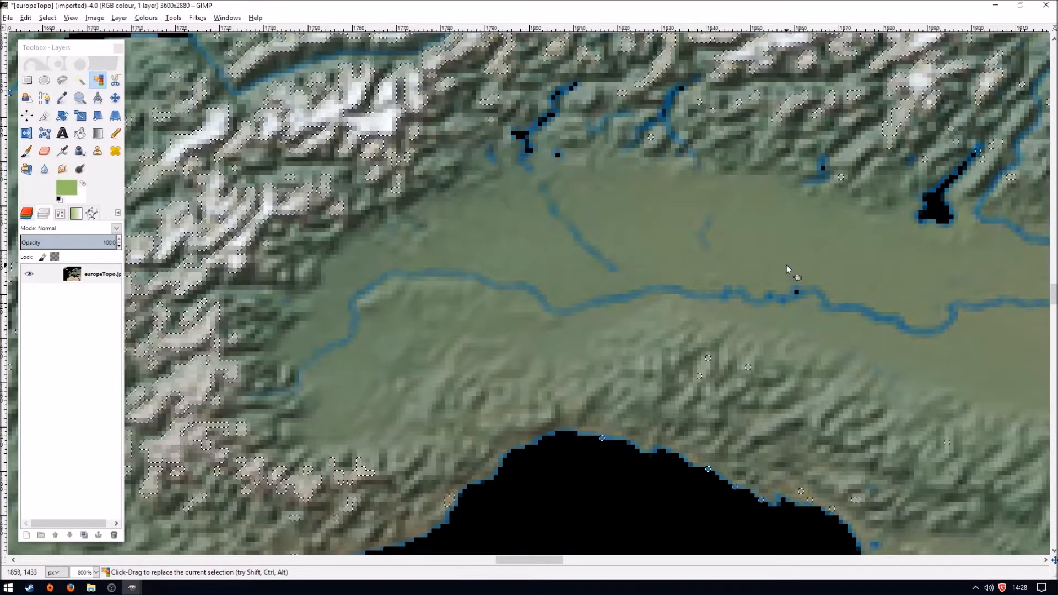
key("1")
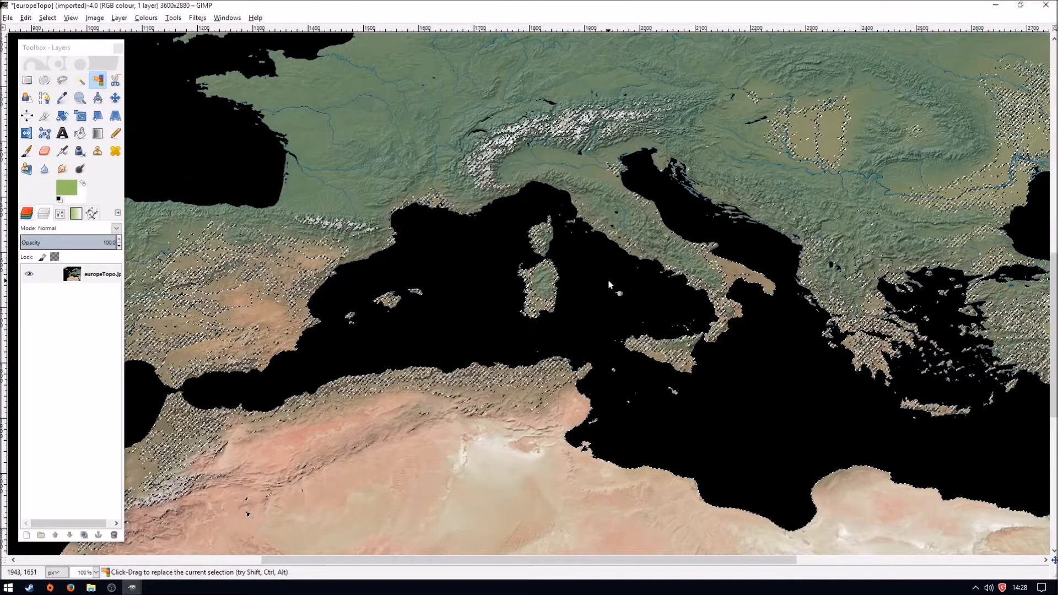
left_click_drag(623, 562, 501, 567)
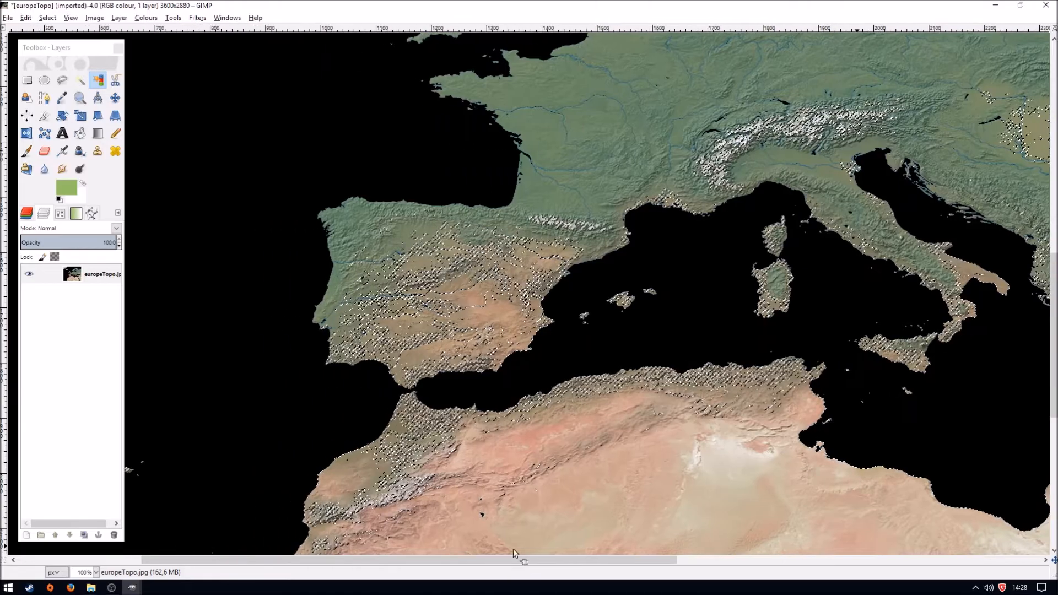
scroll(538, 374, "up", 10)
scroll(538, 375, "down", 3)
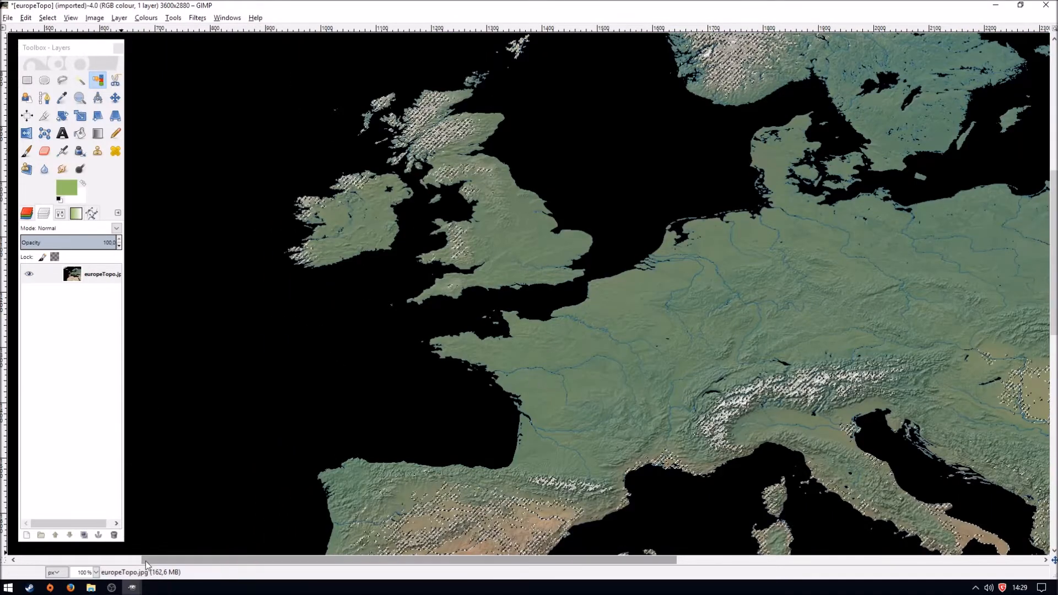
left_click(96, 572)
left_click(91, 544)
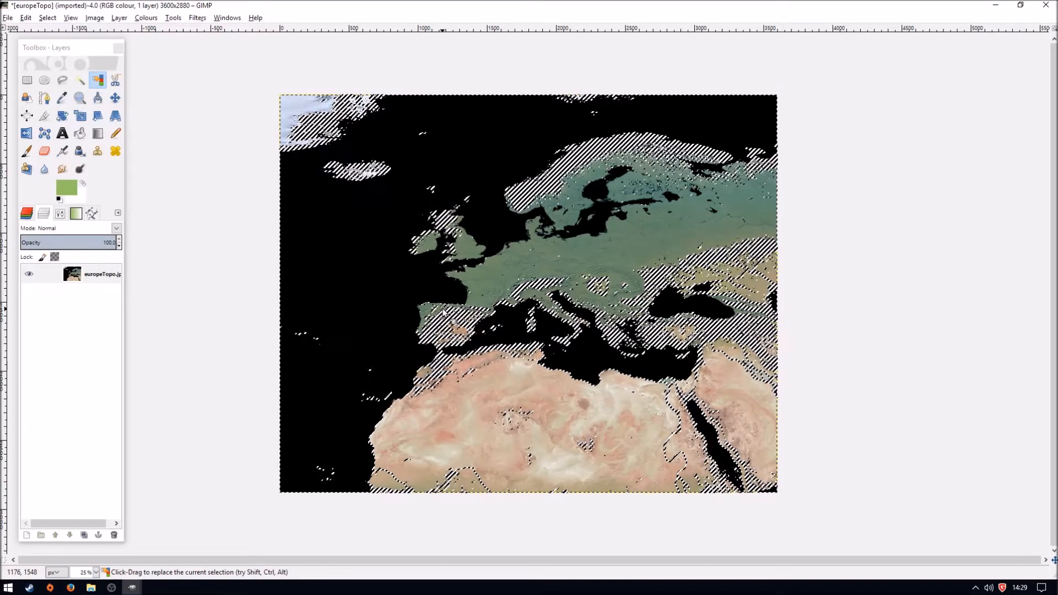
- Colourise the selected land and water shades black with saturation 0 and lightness -100, and clear the selection
left_click(146, 18)
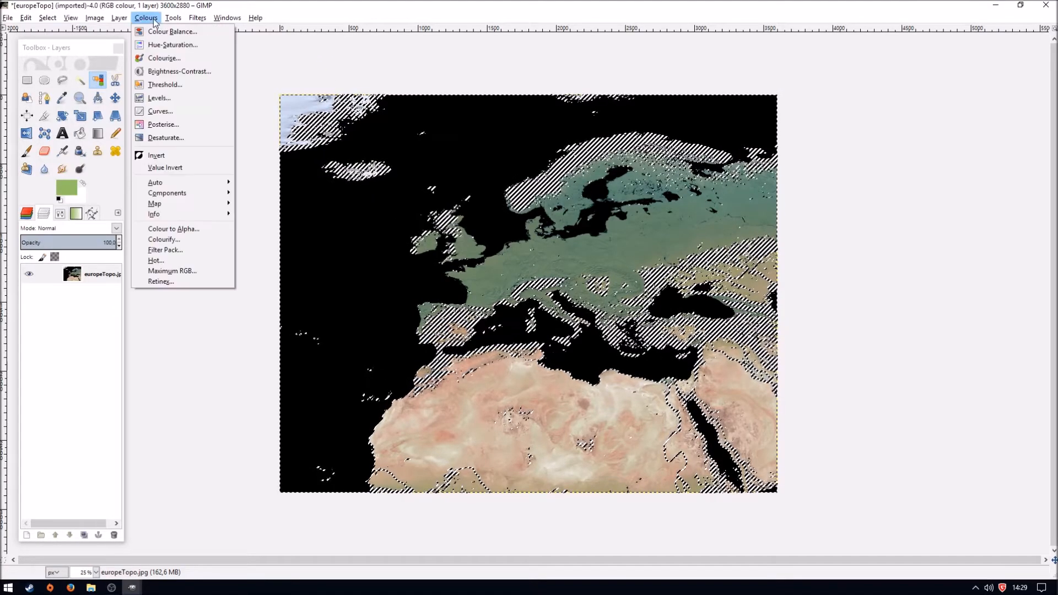
left_click(164, 58)
left_click_drag(93, 282, 43, 275)
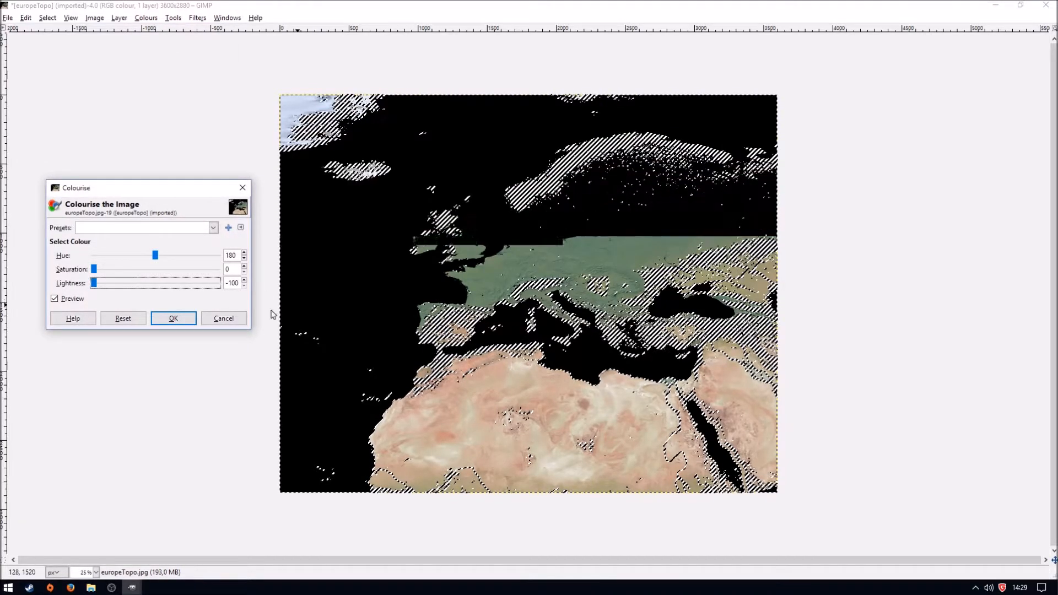
left_click(174, 318)
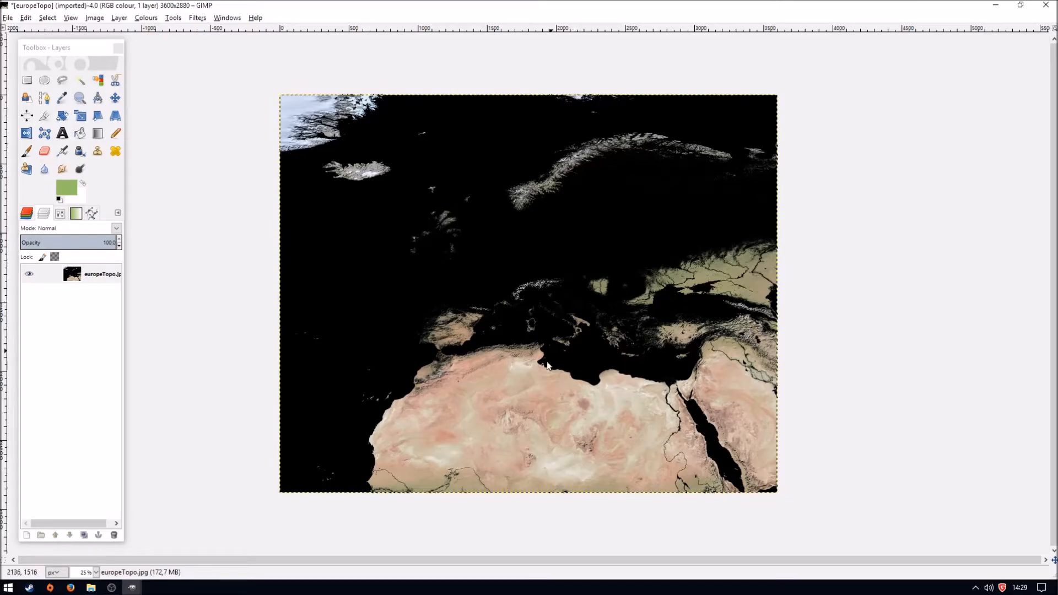
- Select the sandy desert shades of North Africa by colour, including the small grey-blue specks
key("4")
scroll(497, 344, "down", 15)
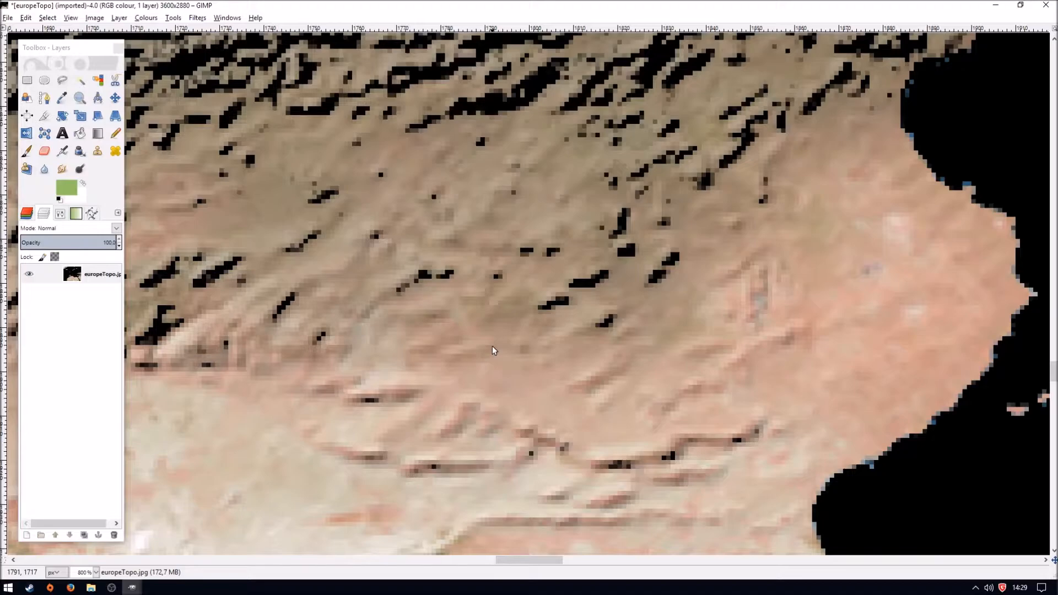
scroll(492, 346, "down", 7)
left_click_drag(554, 562, 475, 563)
left_click(100, 81)
left_click(552, 387)
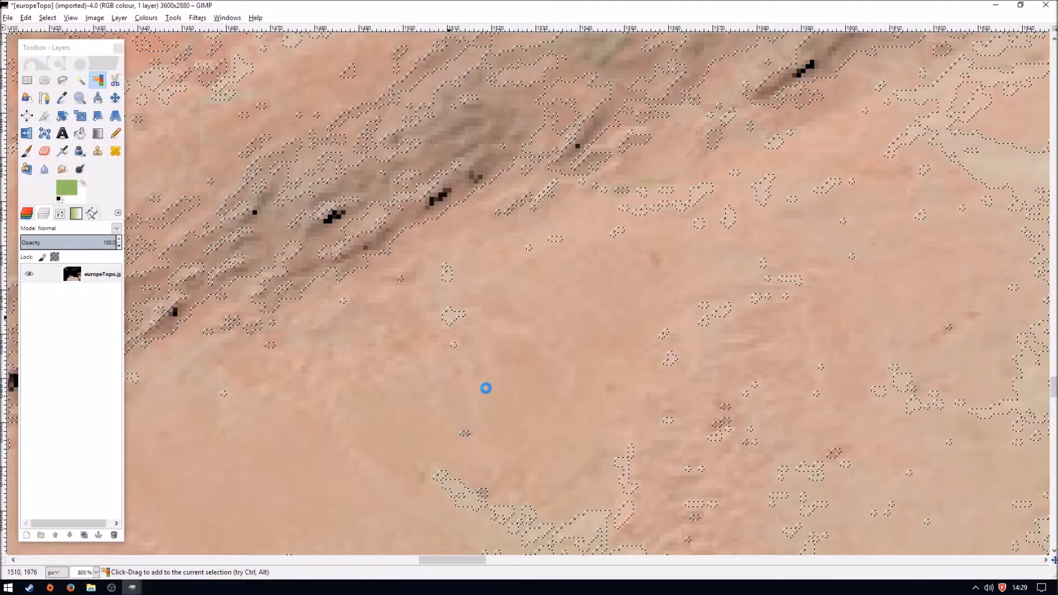
left_click(483, 495, "shift")
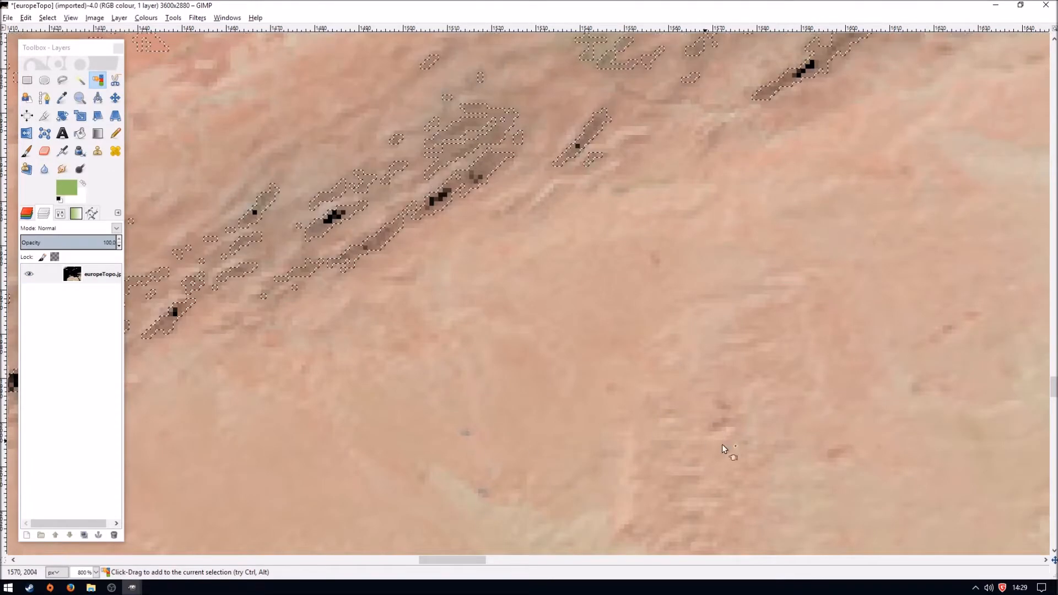
- Add the pale desert shades south of the Tunisian coast to the colour selection
scroll(547, 212, "up", 3)
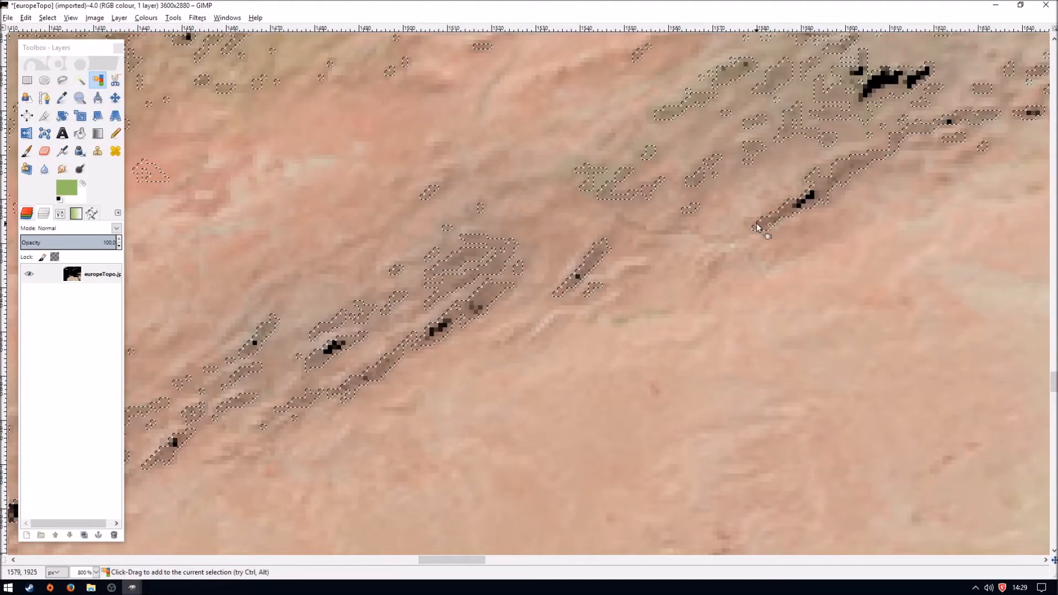
scroll(543, 293, "up", 3)
scroll(542, 293, "down", 1)
left_click_drag(466, 562, 392, 563)
scroll(514, 432, "down", 5)
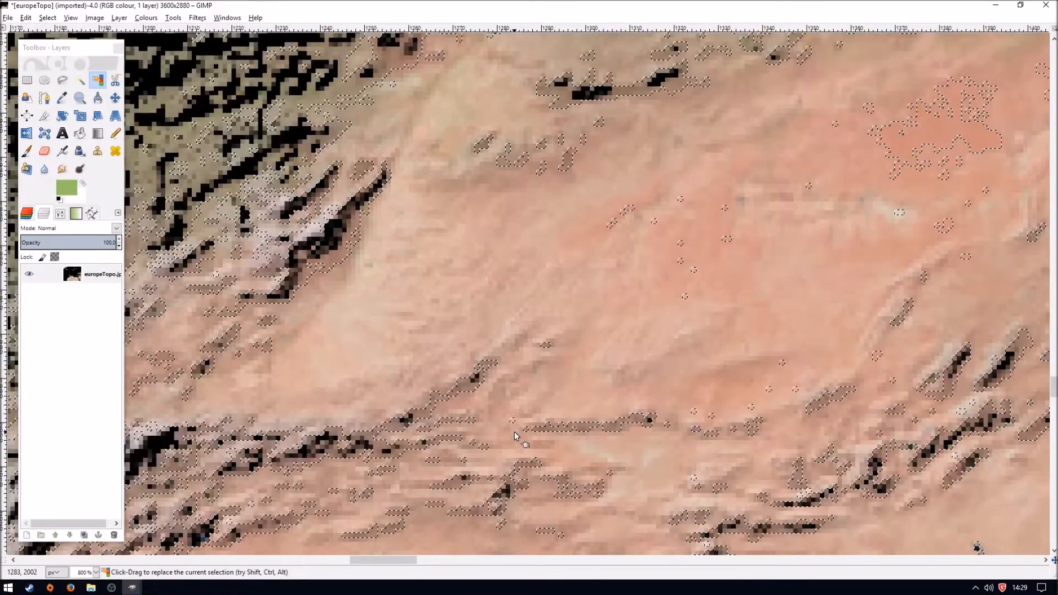
key("1")
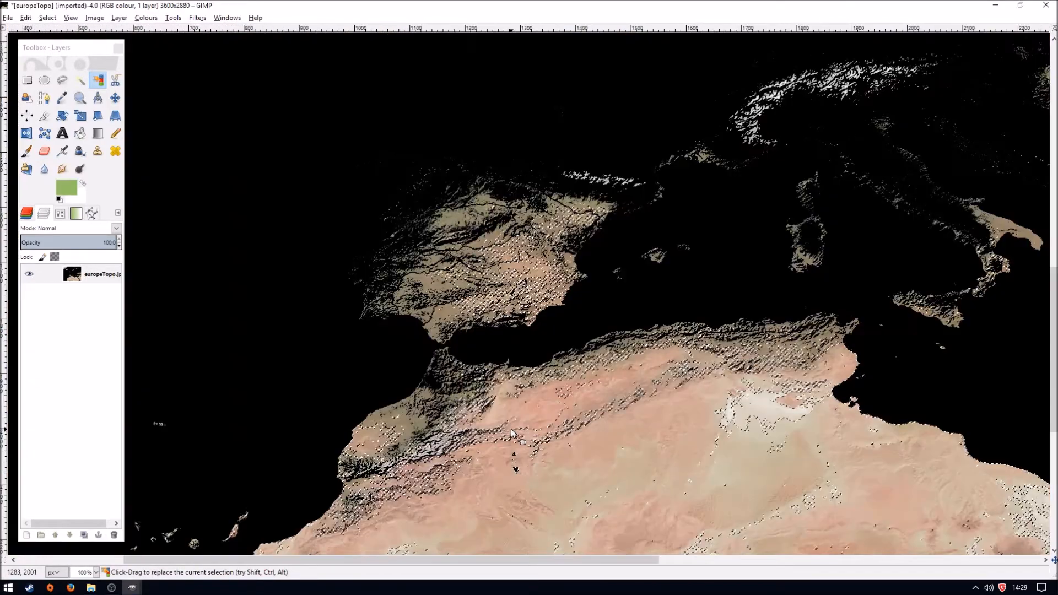
scroll(511, 429, "down", 1)
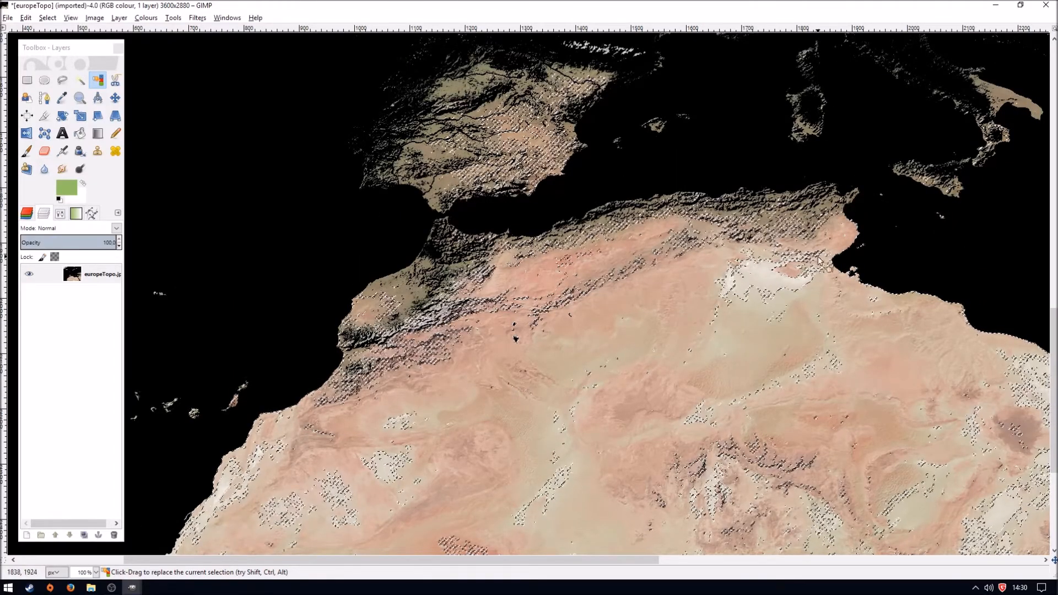
left_click(744, 288, "shift")
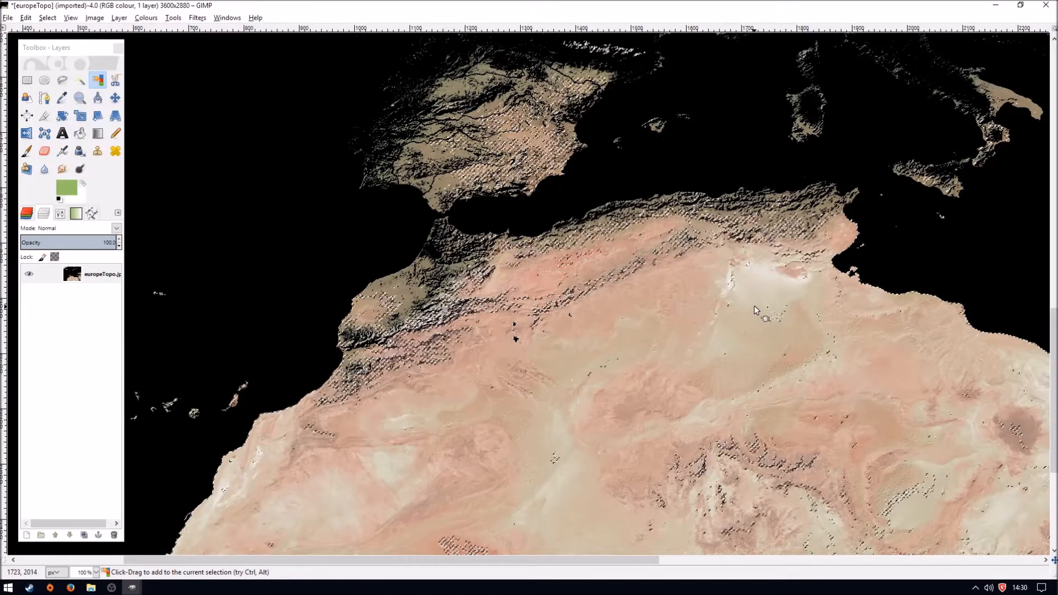
left_click(778, 322, "shift")
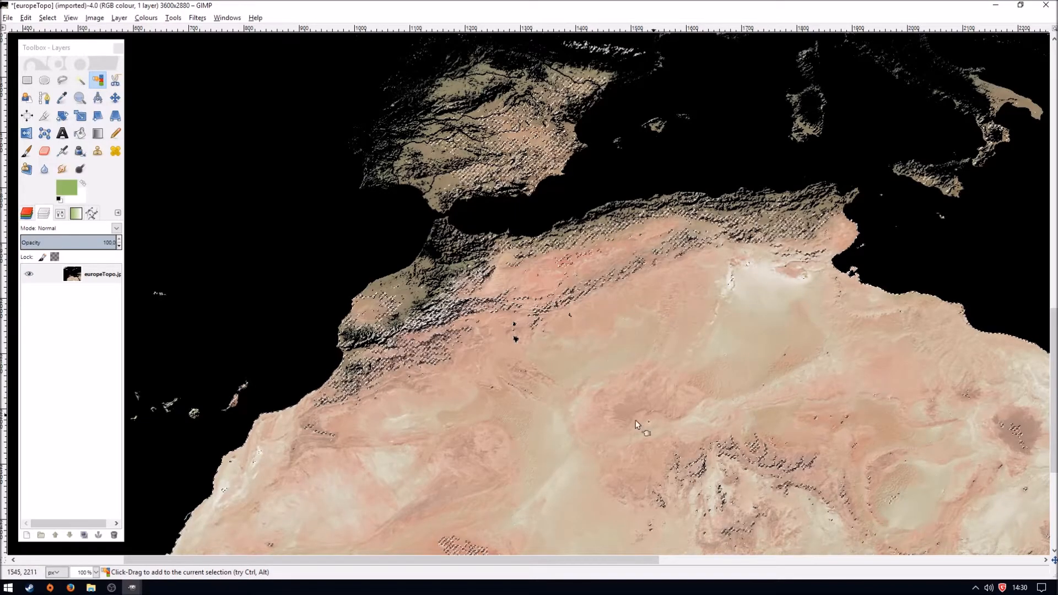
- Add the tan and olive shades towards the Sahara's southern edge to the colour selection
scroll(497, 455, "down", 3)
left_click(478, 425, "shift")
scroll(353, 451, "down", 3)
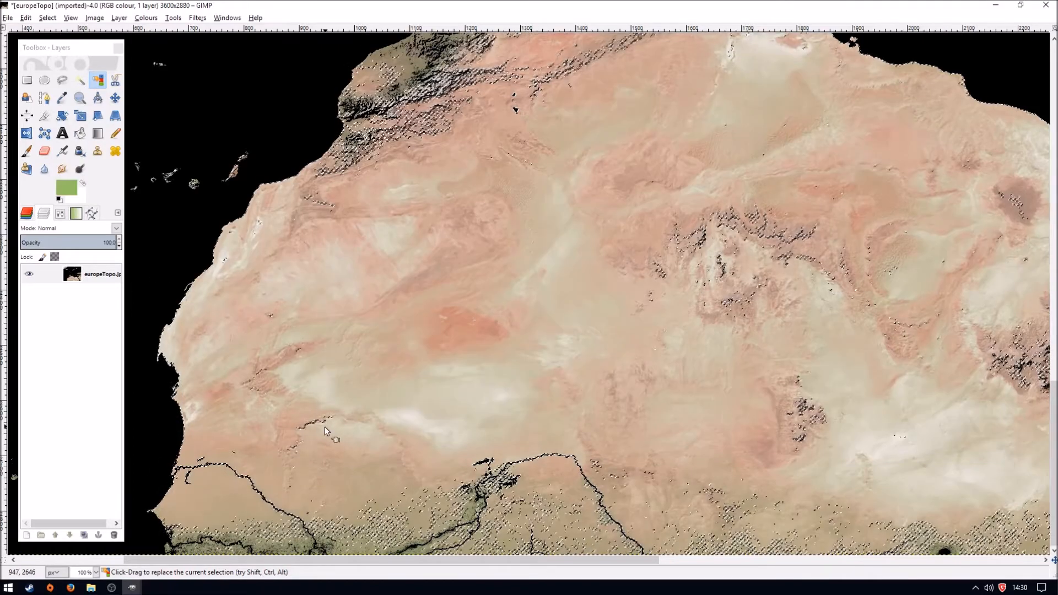
left_click(380, 508, "shift")
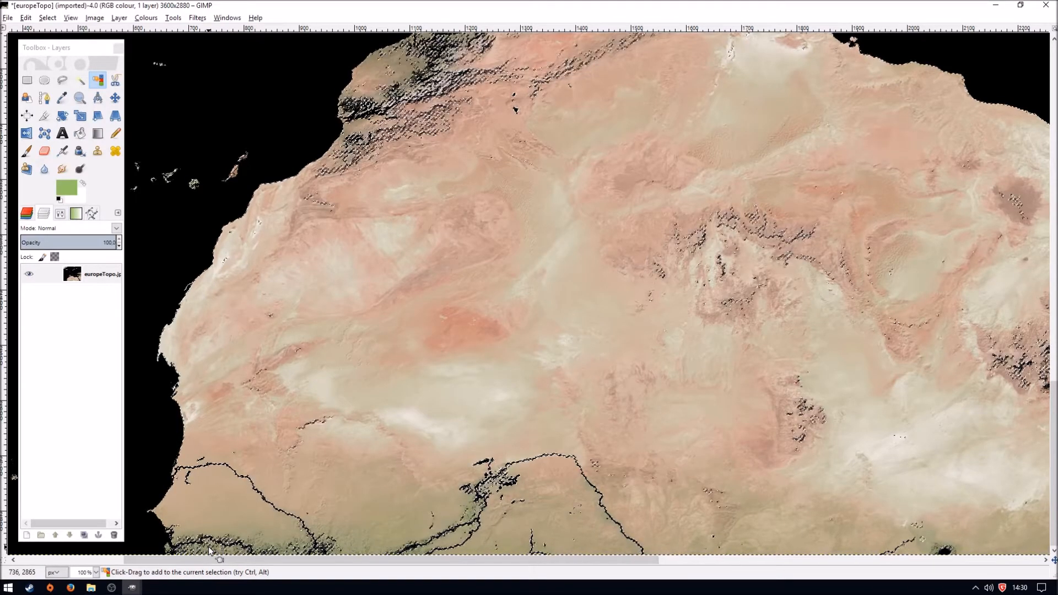
key("4")
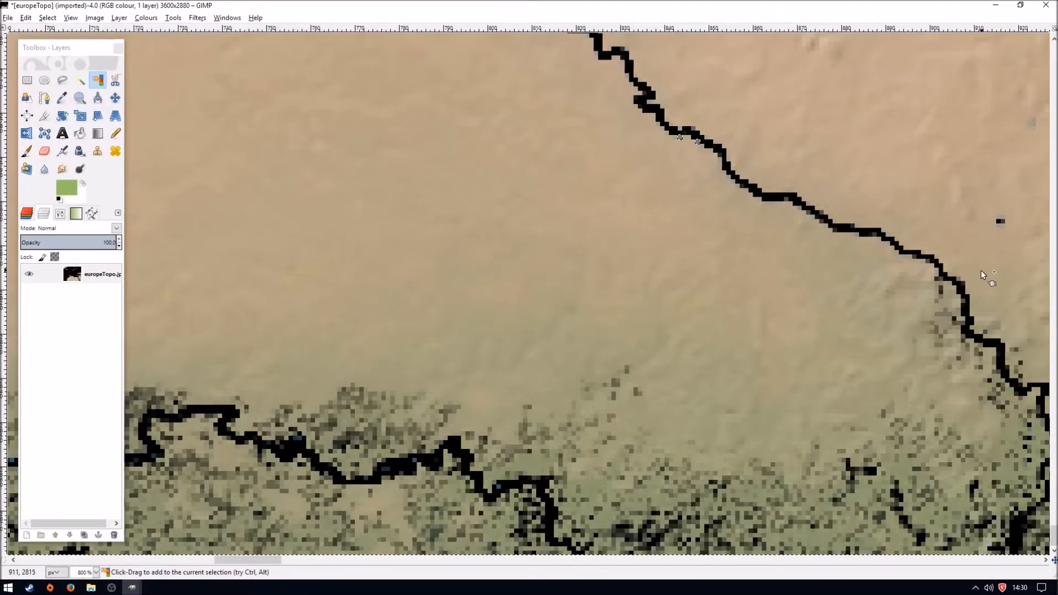
key("1")
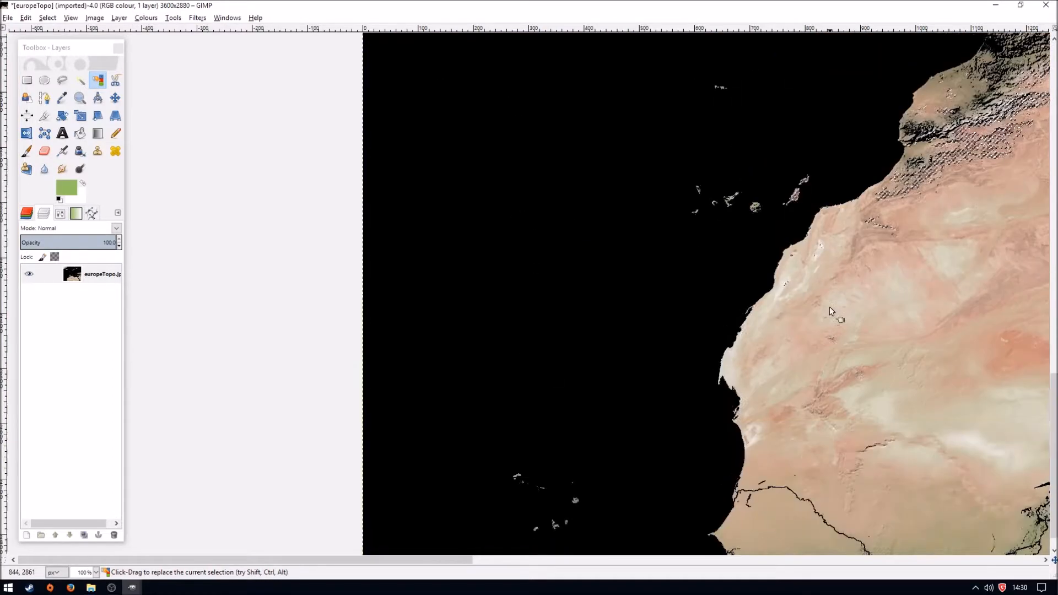
- Undo the last selection change, extend the selection to the West African shoreline shades, and return to the whole-map view
key("4")
key("ctrl+z")
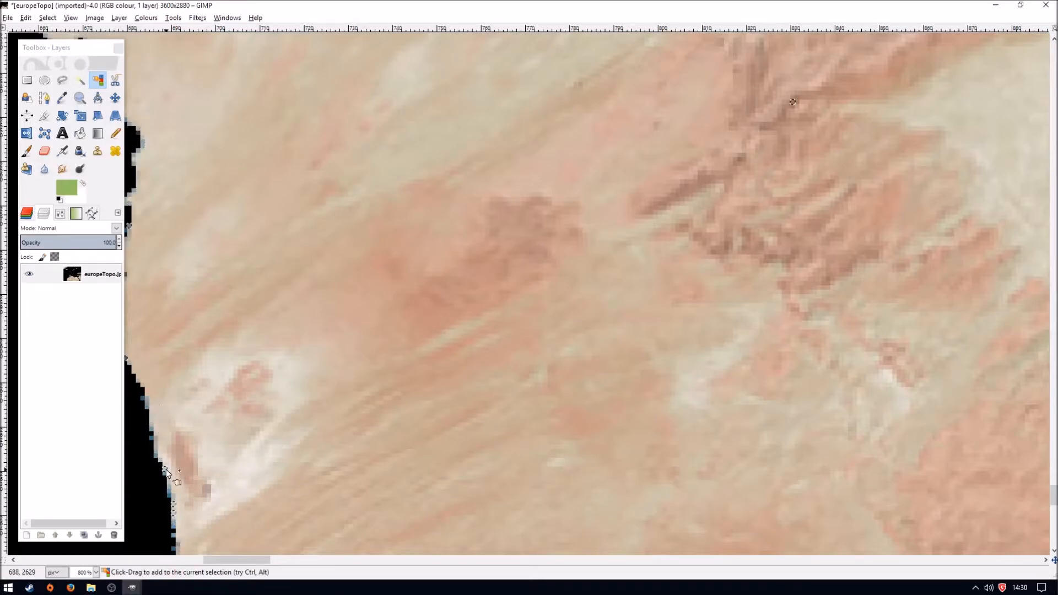
scroll(307, 529, "left", 10)
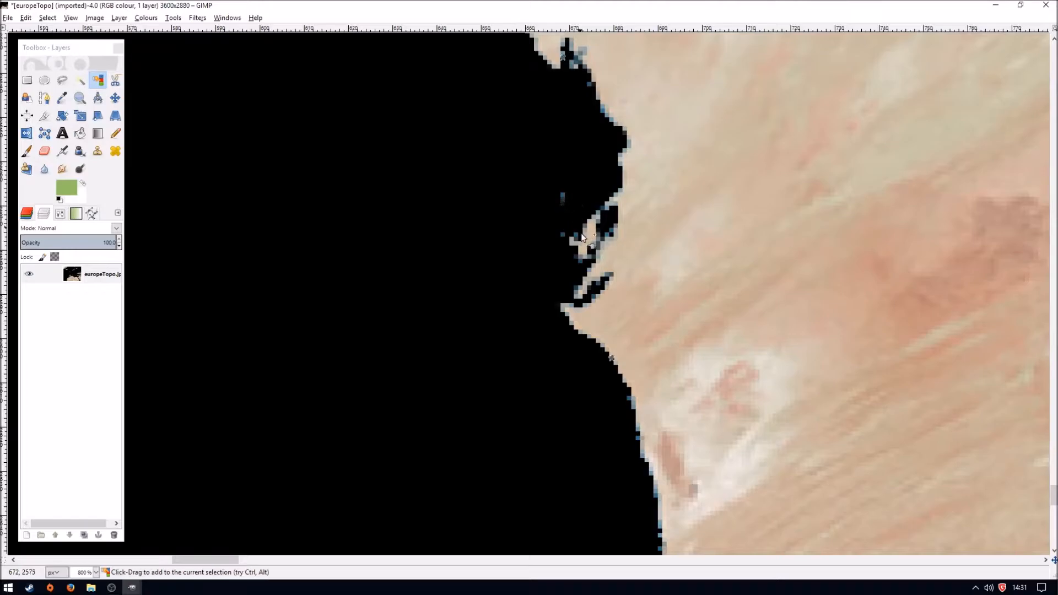
scroll(581, 231, "up", 5)
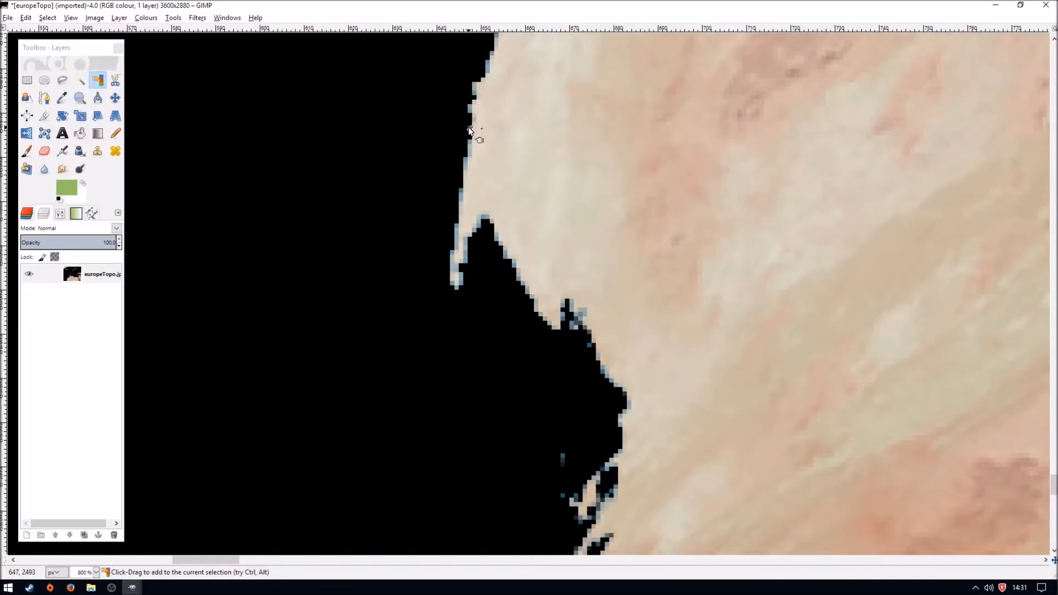
scroll(626, 306, "down", 6)
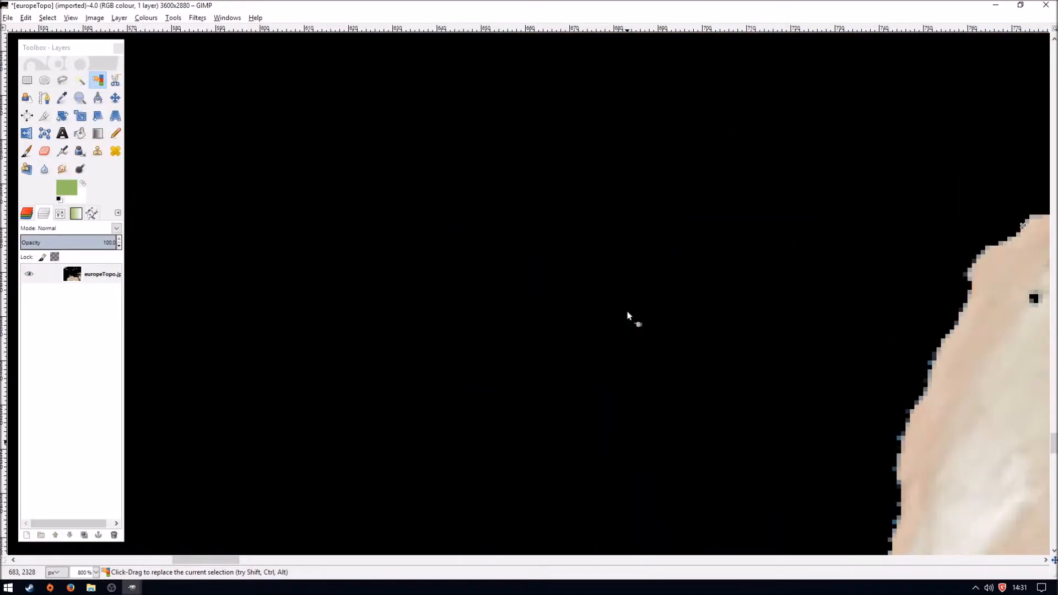
scroll(663, 309, "down", 2)
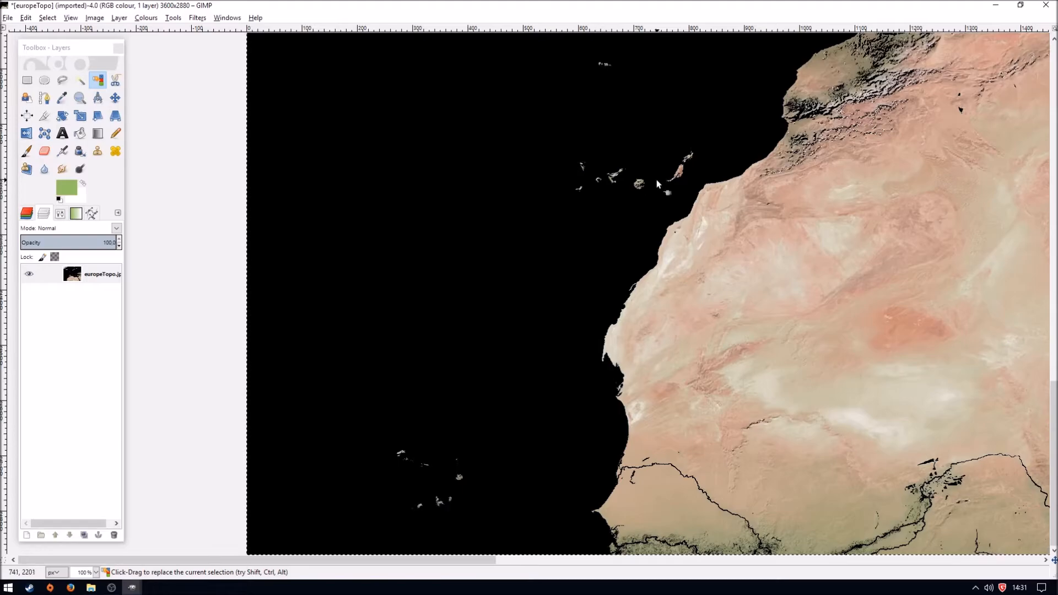
scroll(657, 184, "up", 3)
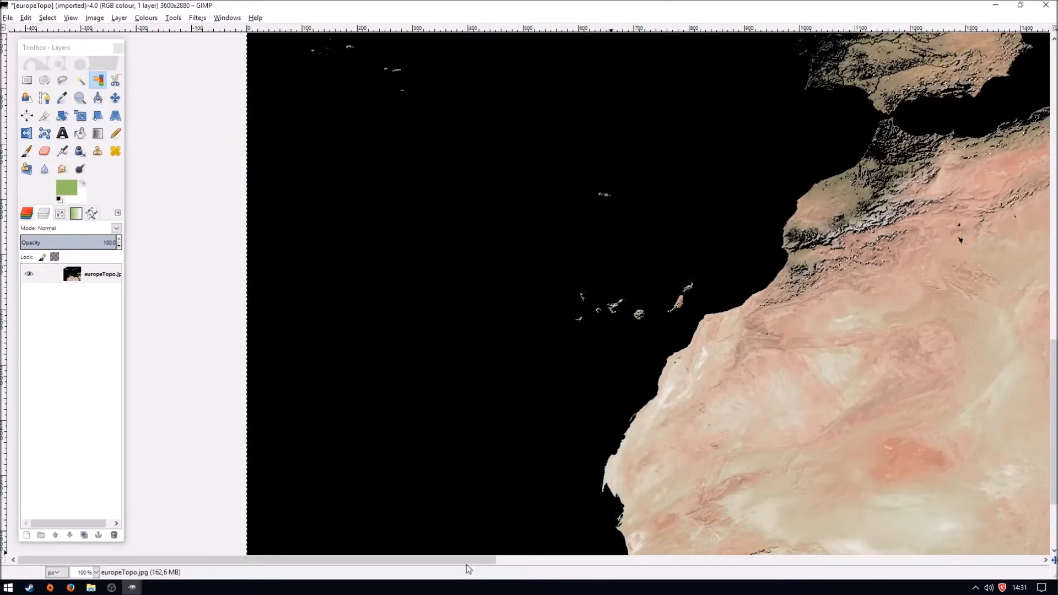
scroll(466, 561, "right", 5)
left_click(96, 572)
left_click(82, 542)
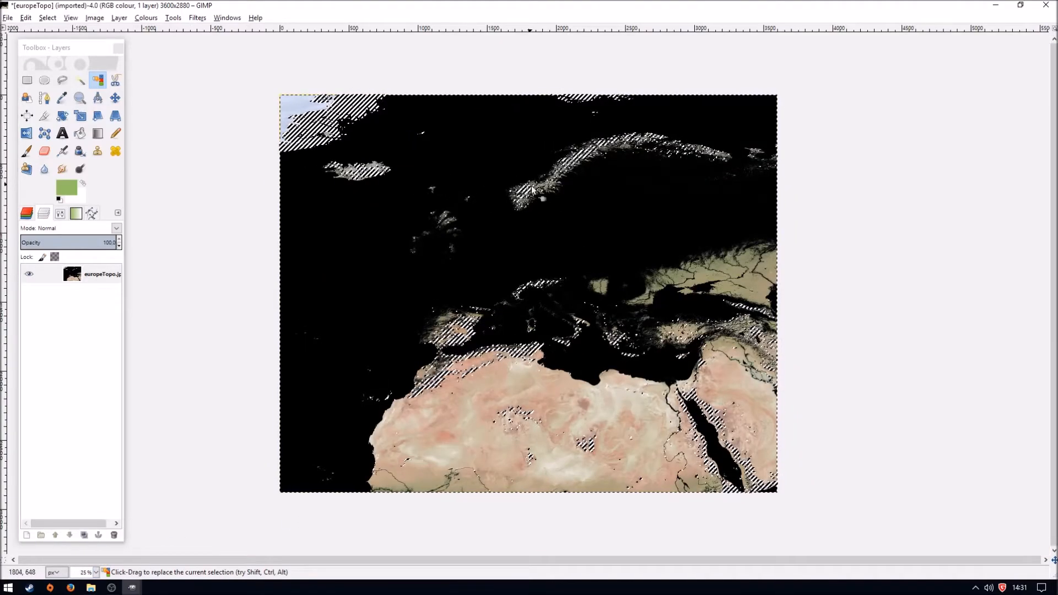
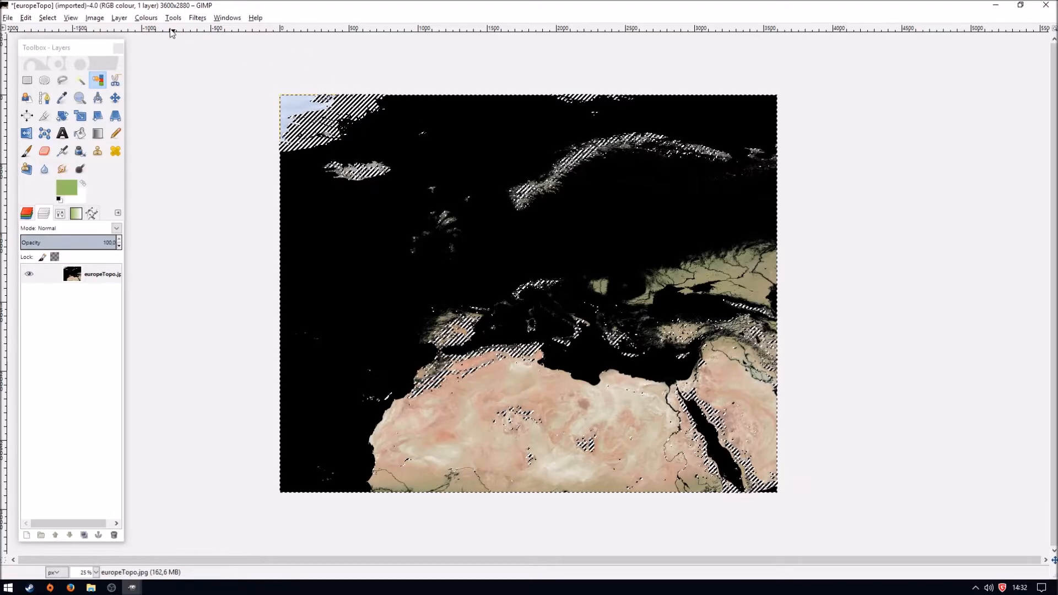
- Colourise the selected desert and land shades to black, using saturation 0 and the minimum lightness
left_click(146, 17)
left_click(164, 58)
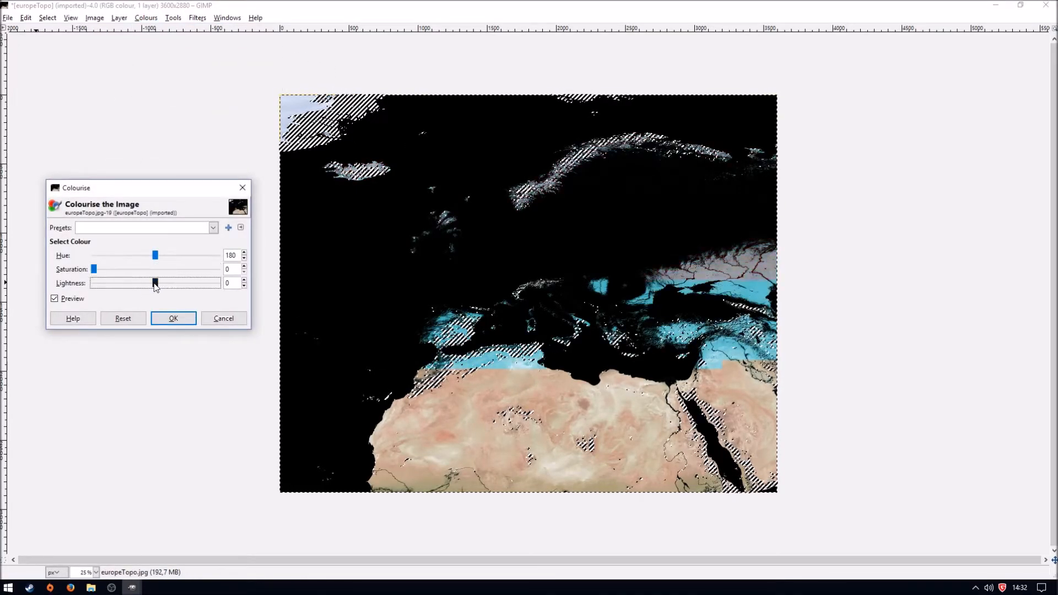
left_click_drag(155, 284, 94, 284)
left_click(173, 318)
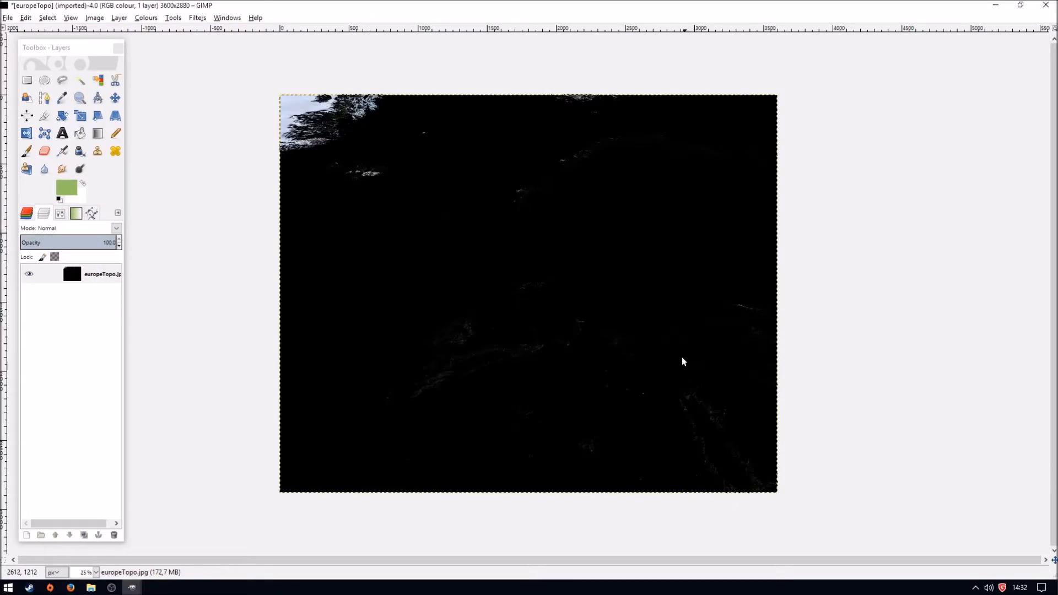
- Select Greenland's pale blue ice shades by colour and colourise them to black
left_click(98, 80)
left_click(391, 223)
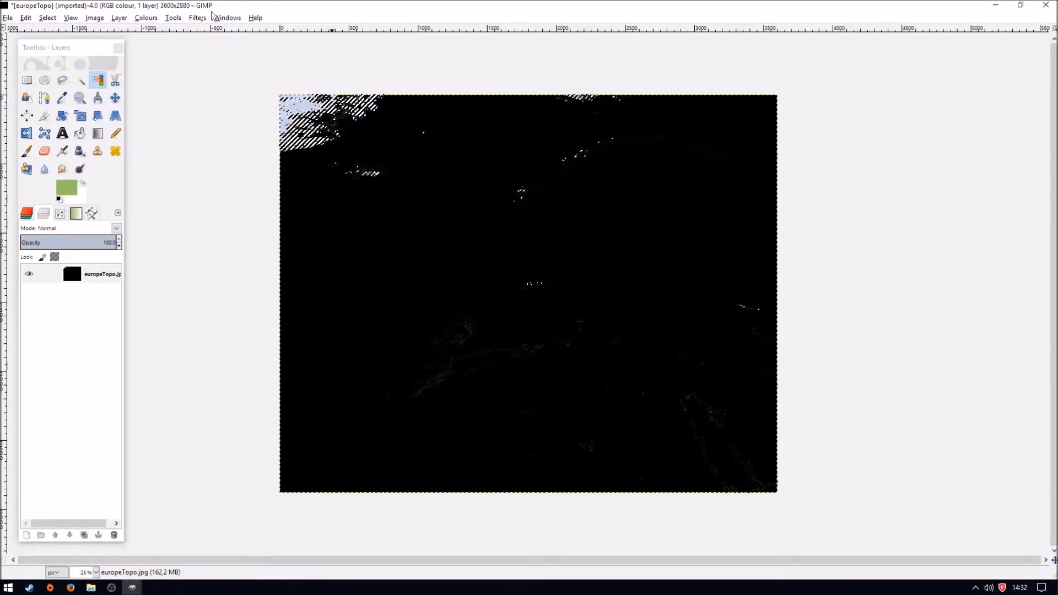
left_click(146, 18)
left_click(174, 57)
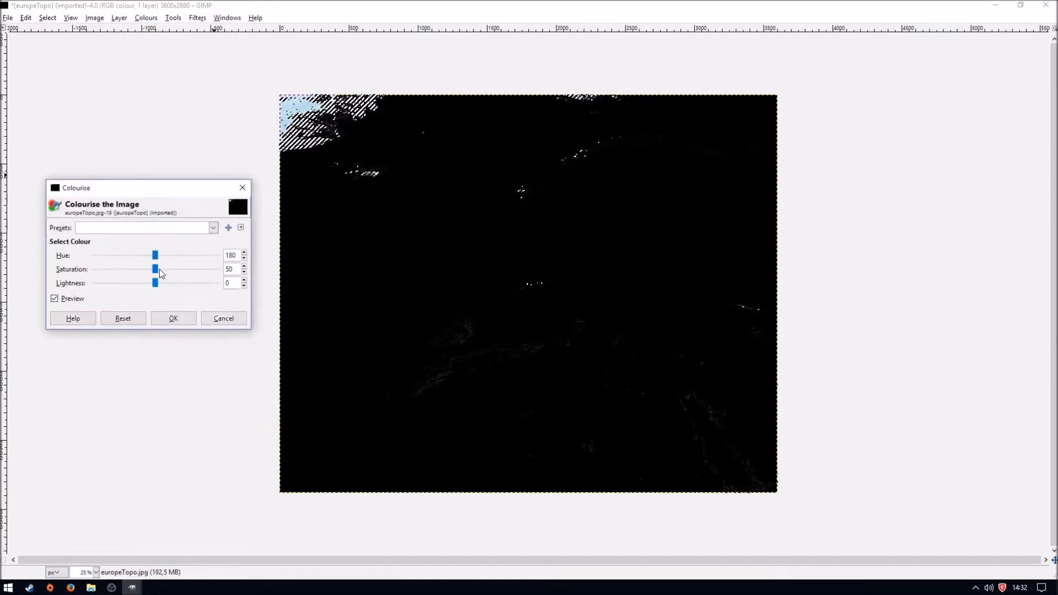
left_click(174, 319)
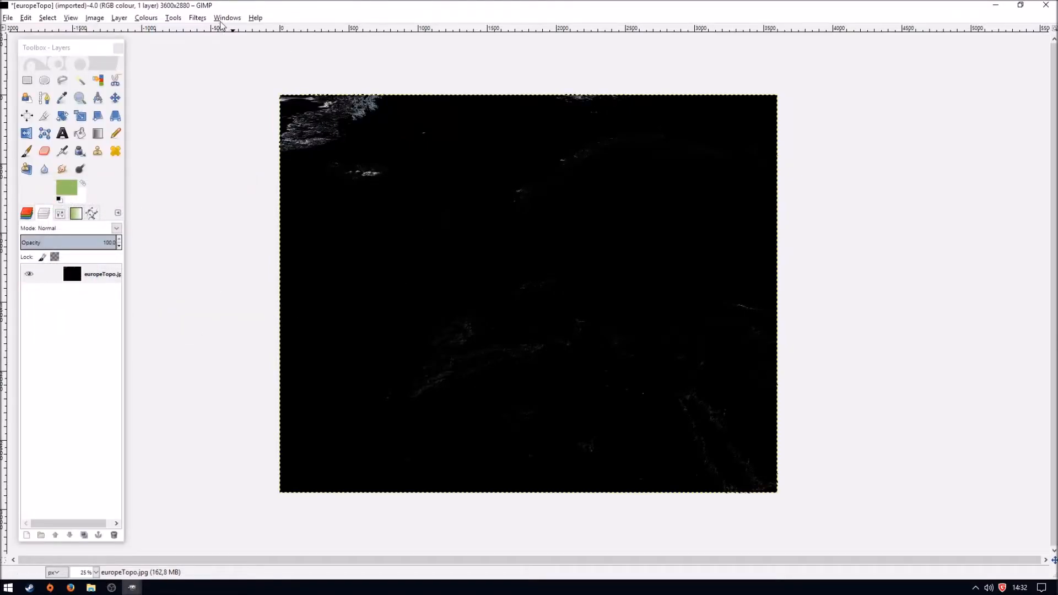
- Start a new colour selection and add the whitish shades of the bright ice strip on Greenland's western side
left_click(99, 80)
left_click(380, 168)
key("4")
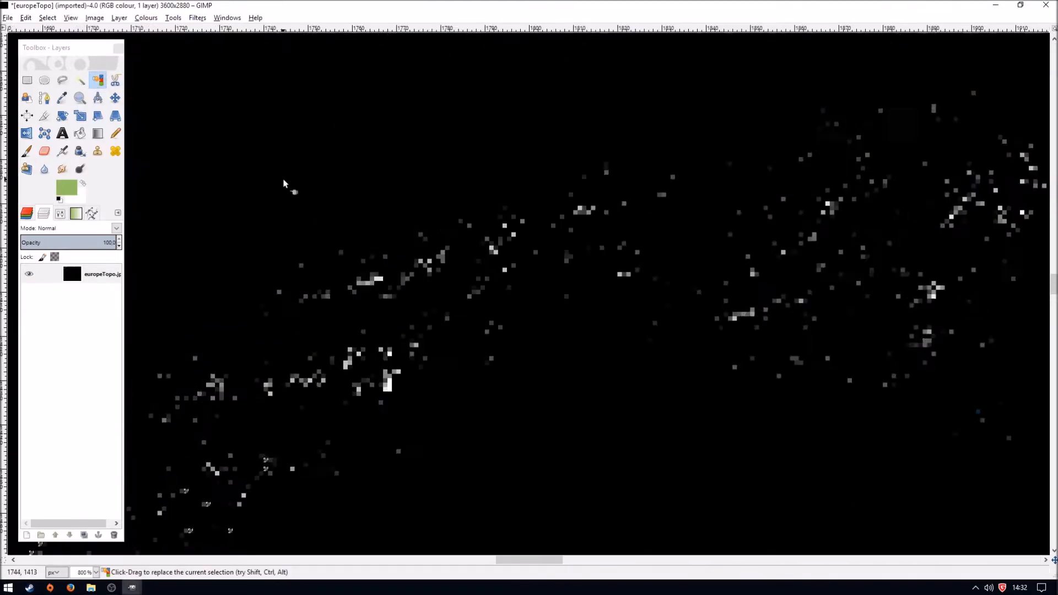
scroll(325, 225, "up", 5)
left_click_drag(542, 558, 64, 560)
scroll(384, 286, "up", 5)
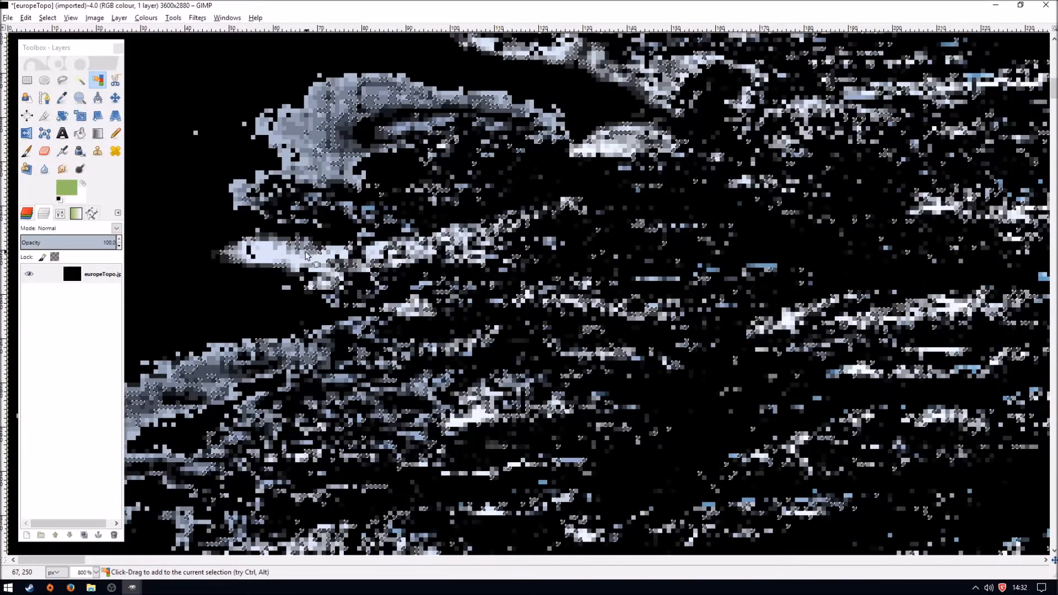
left_click(306, 253, "shift")
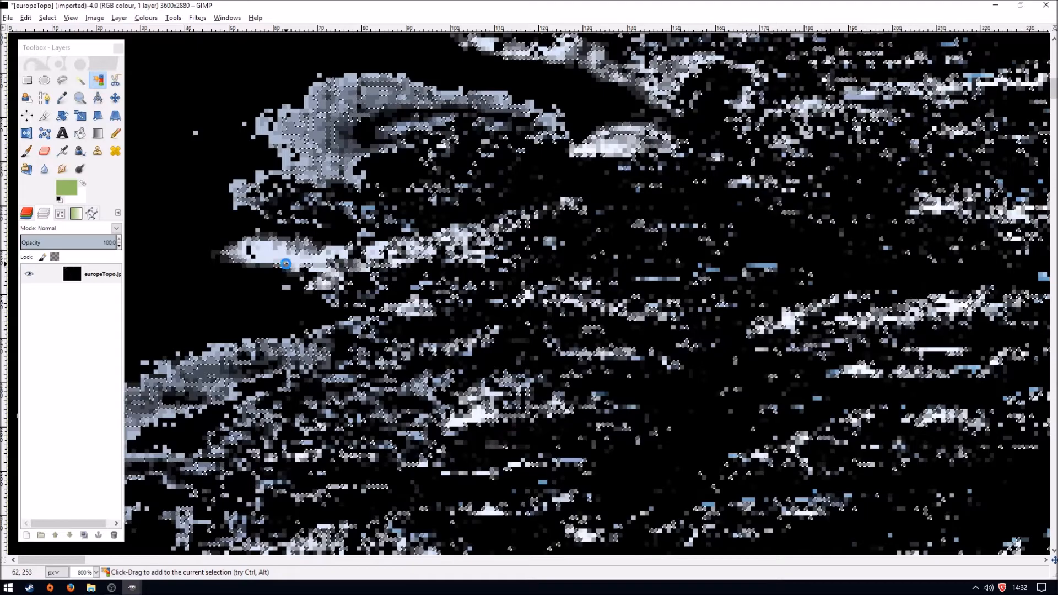
left_click(263, 253, "shift")
left_click(261, 253, "shift")
left_click(274, 253, "shift")
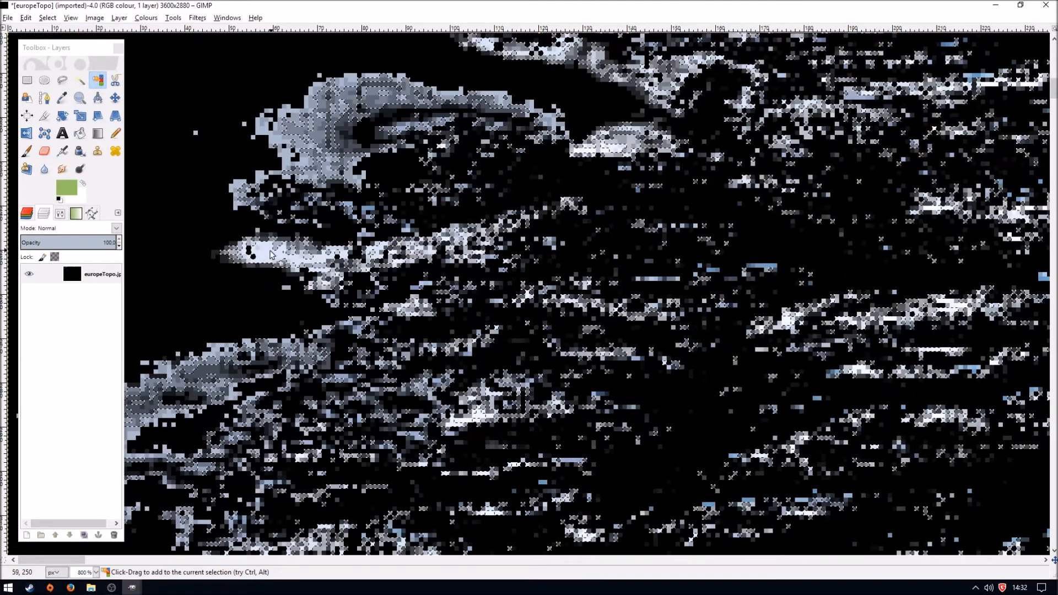
- Add the grey and blue-grey shades of Greenland's ice patches to the colour selection
left_click(627, 167, "shift")
left_click(607, 138, "shift")
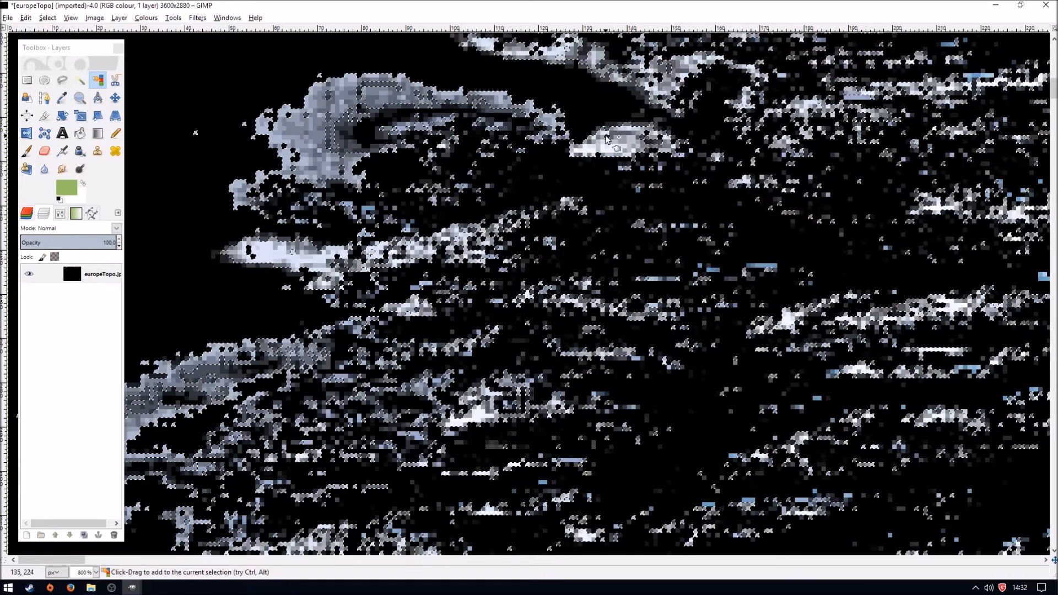
left_click(515, 128, "shift")
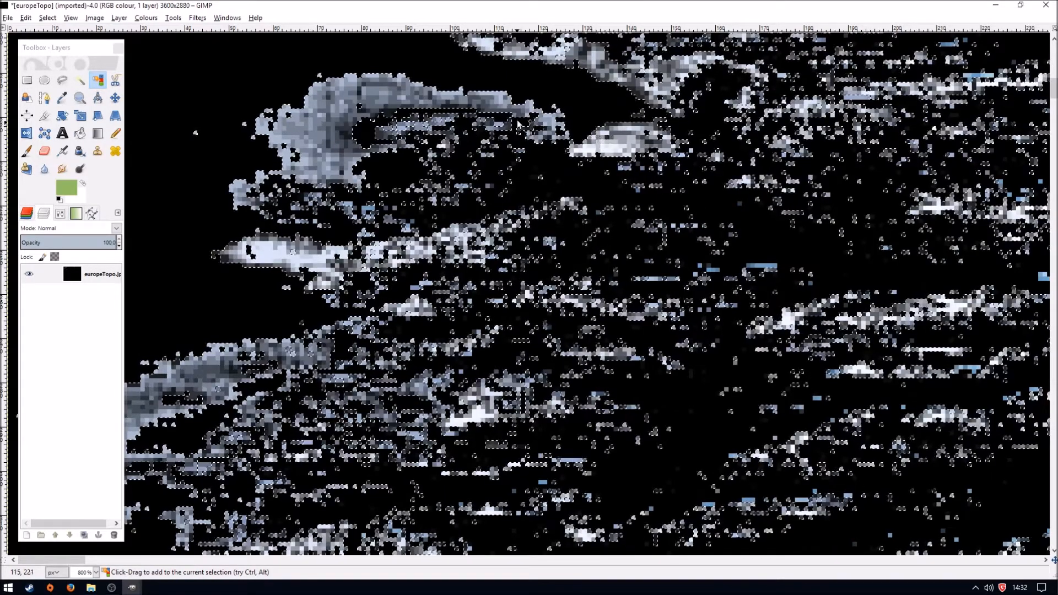
left_click(427, 125, "shift")
left_click_drag(426, 125, 419, 116)
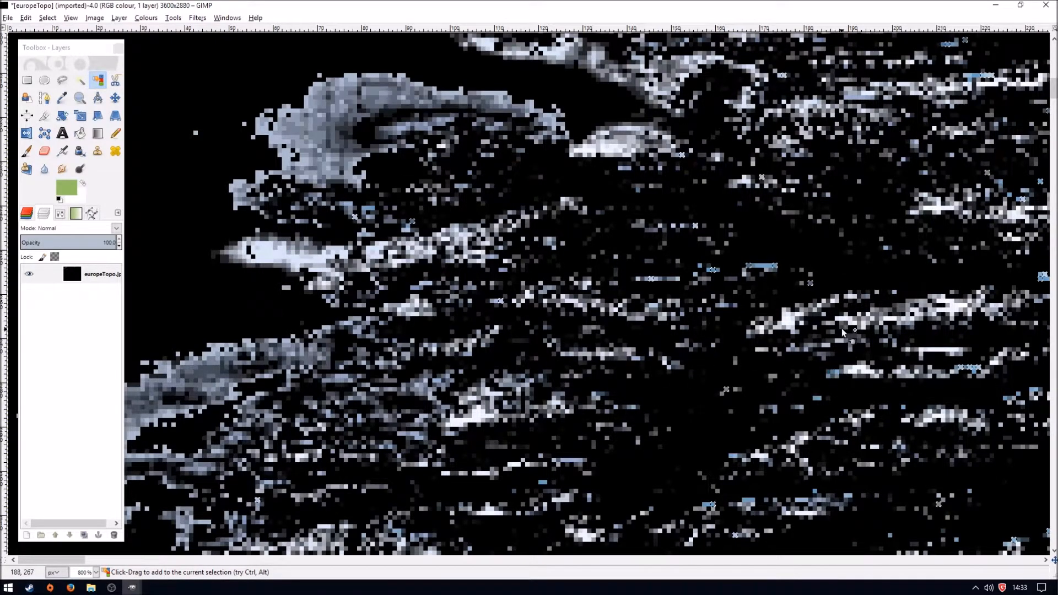
- Colourise the selected Greenland ice shades to black, with saturation 0 and lightness -100
scroll(729, 284, "up", 3)
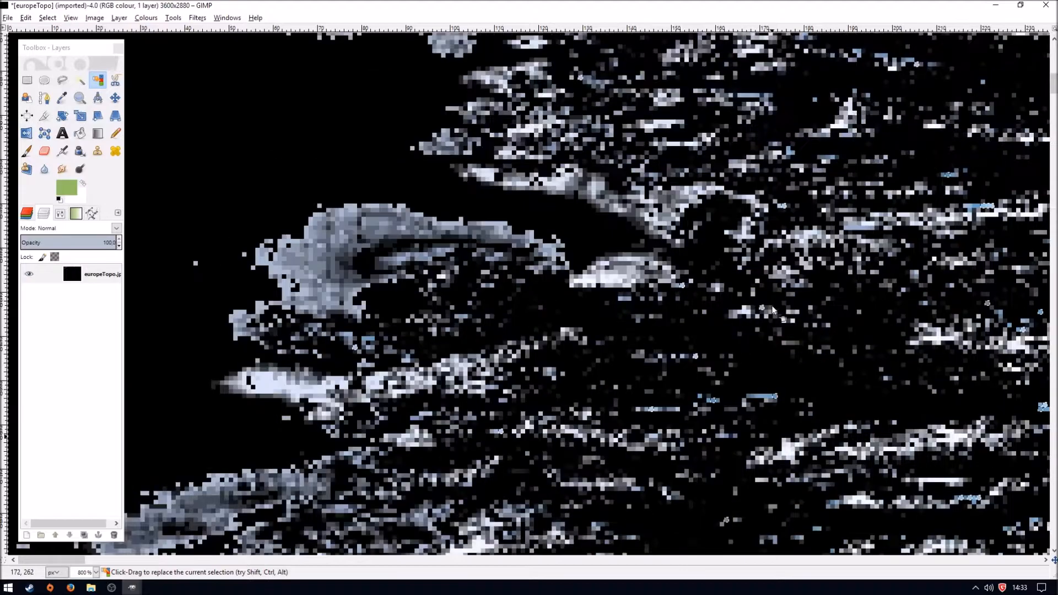
scroll(622, 331, "up", 6)
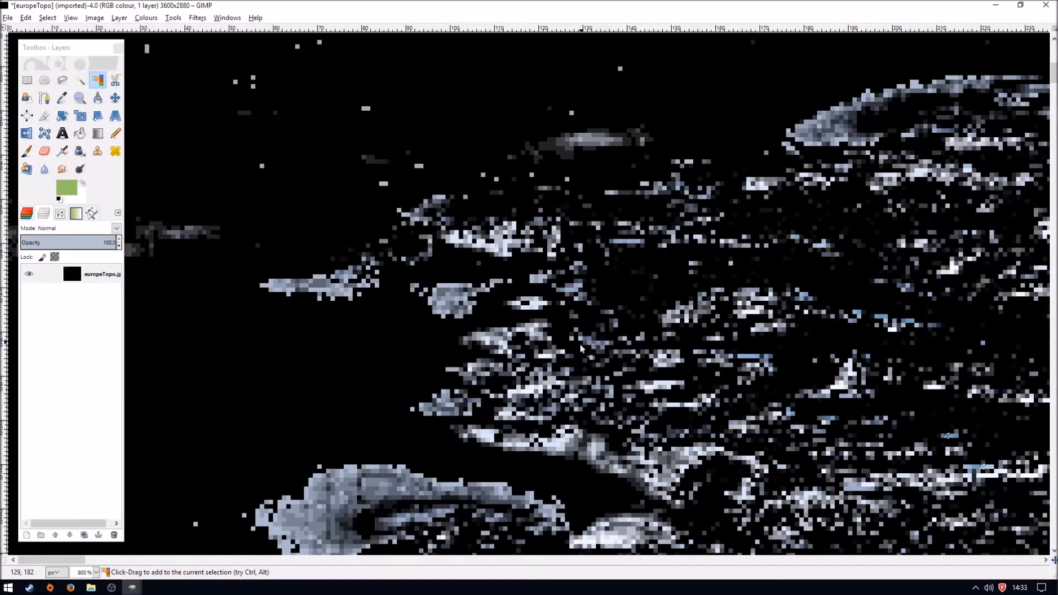
left_click_drag(71, 562, 122, 570)
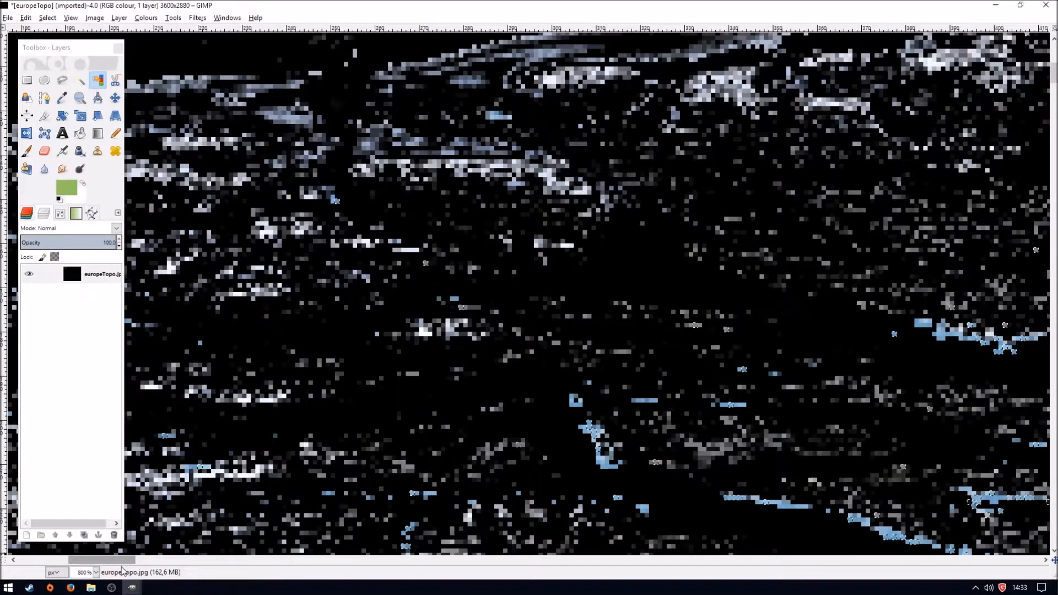
scroll(577, 297, "down", 6)
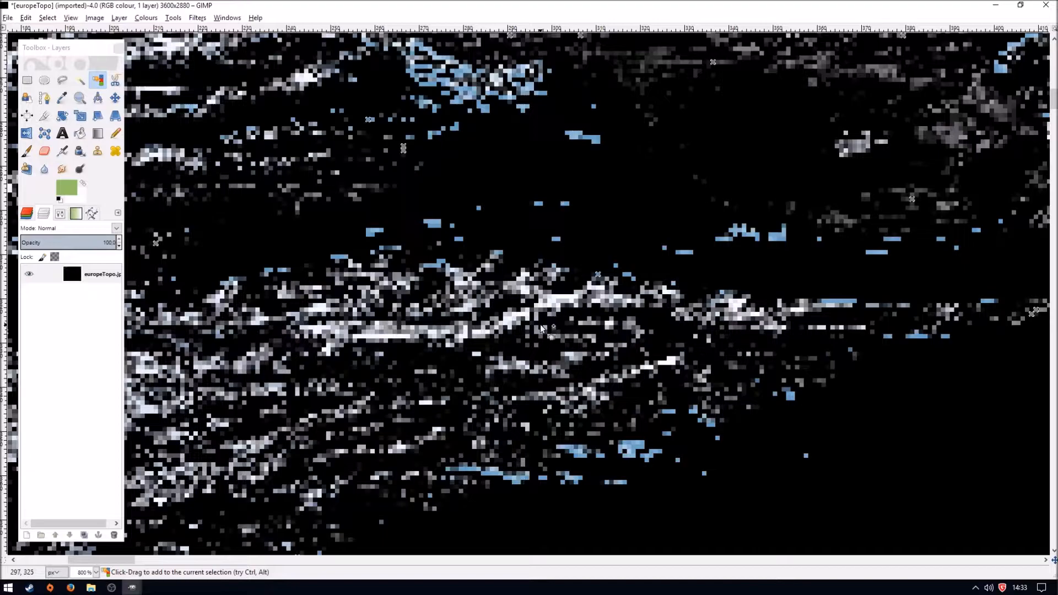
key("1")
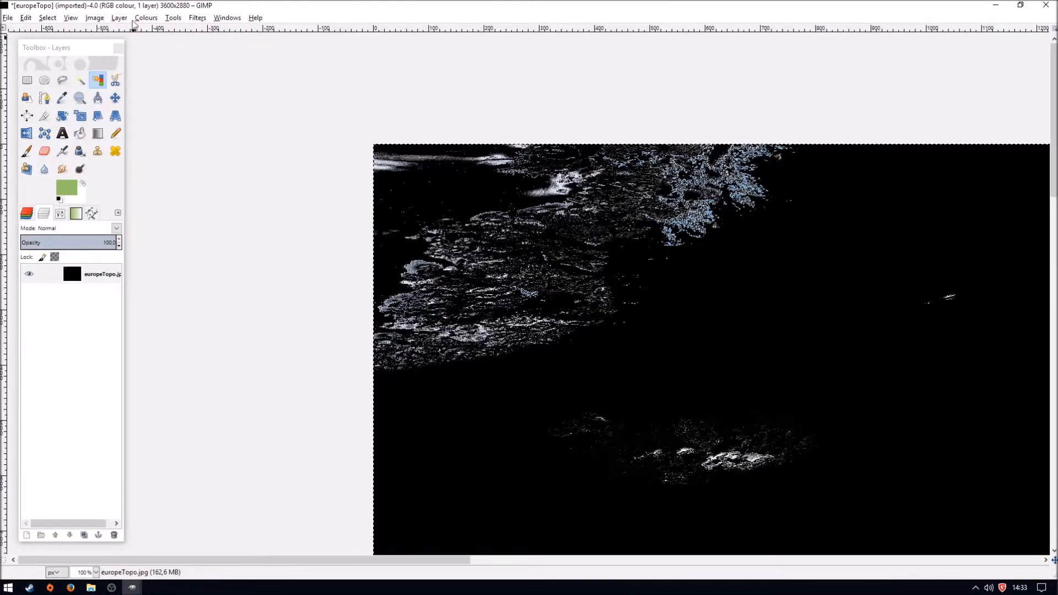
left_click(147, 18)
left_click(156, 81)
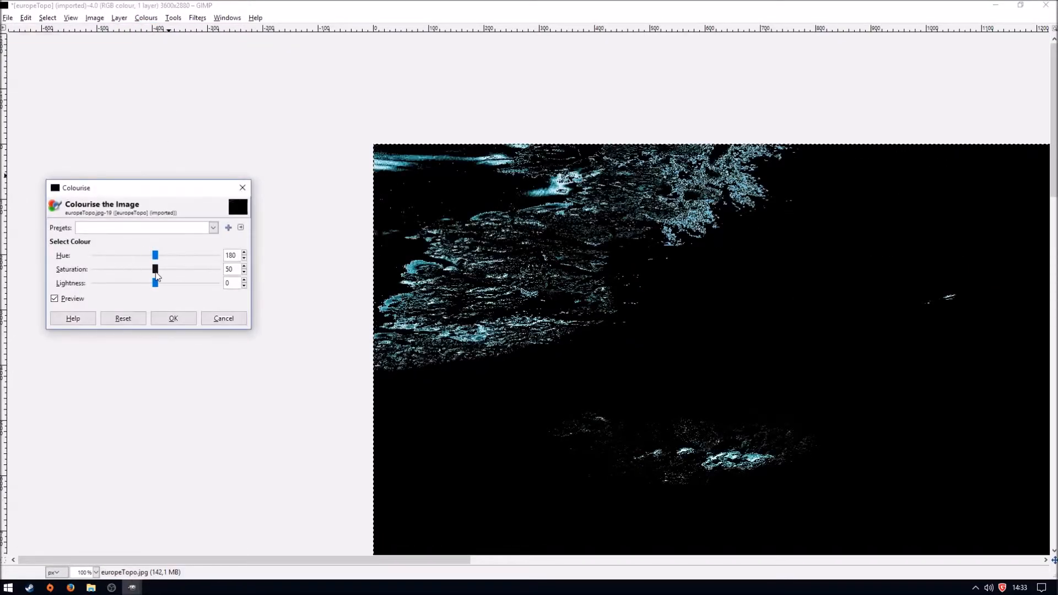
left_click_drag(154, 282, 92, 284)
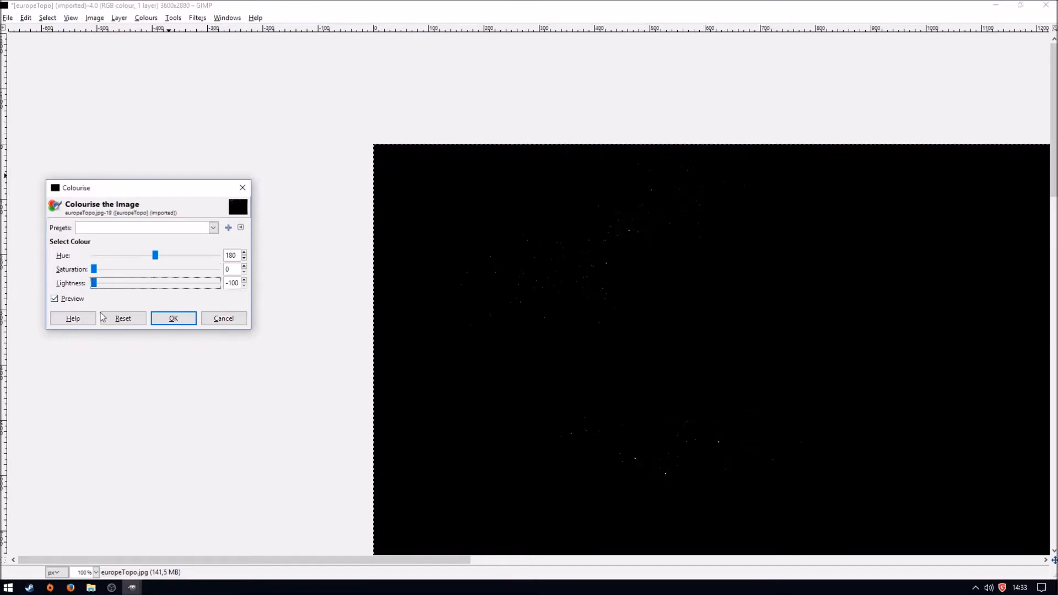
left_click(173, 318)
- Examine the blackened map up close for leftover light specks around Greenland, Iberia and North Africa, and return to the whole-map view
scroll(494, 313, "down", 3)
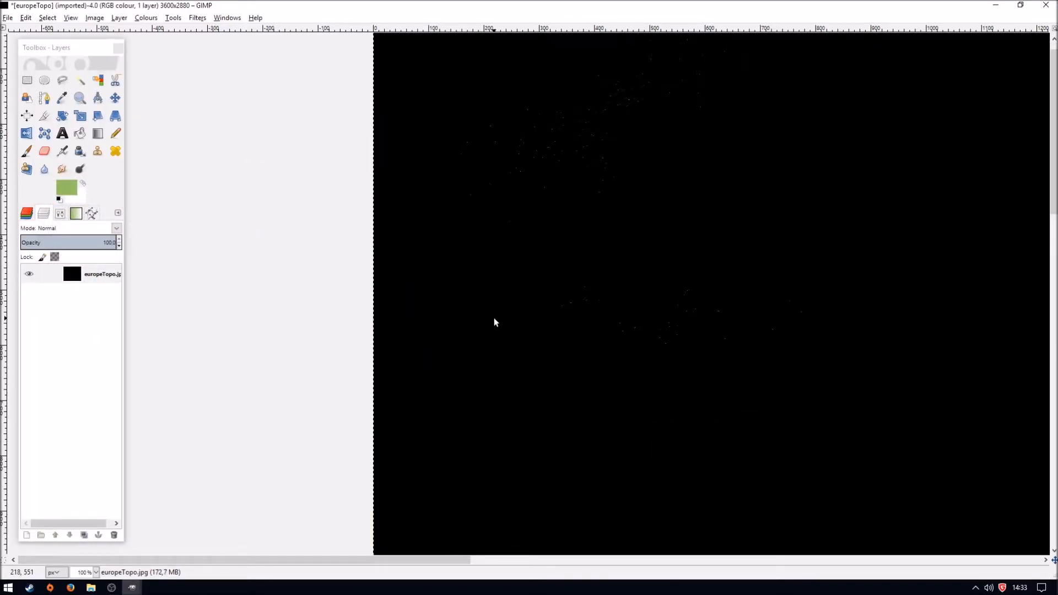
scroll(507, 322, "down", 3)
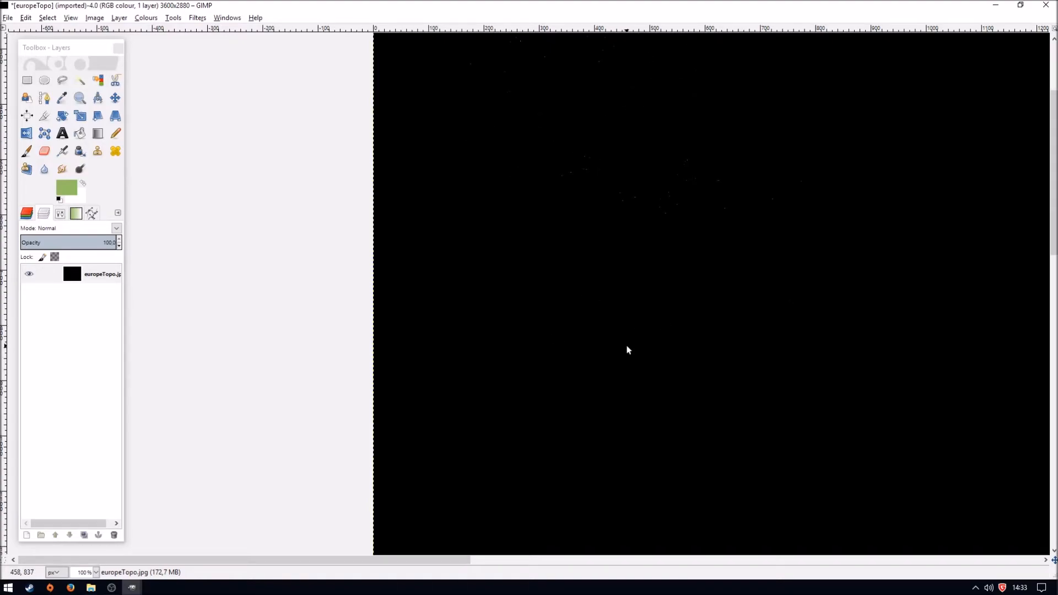
left_click(89, 547)
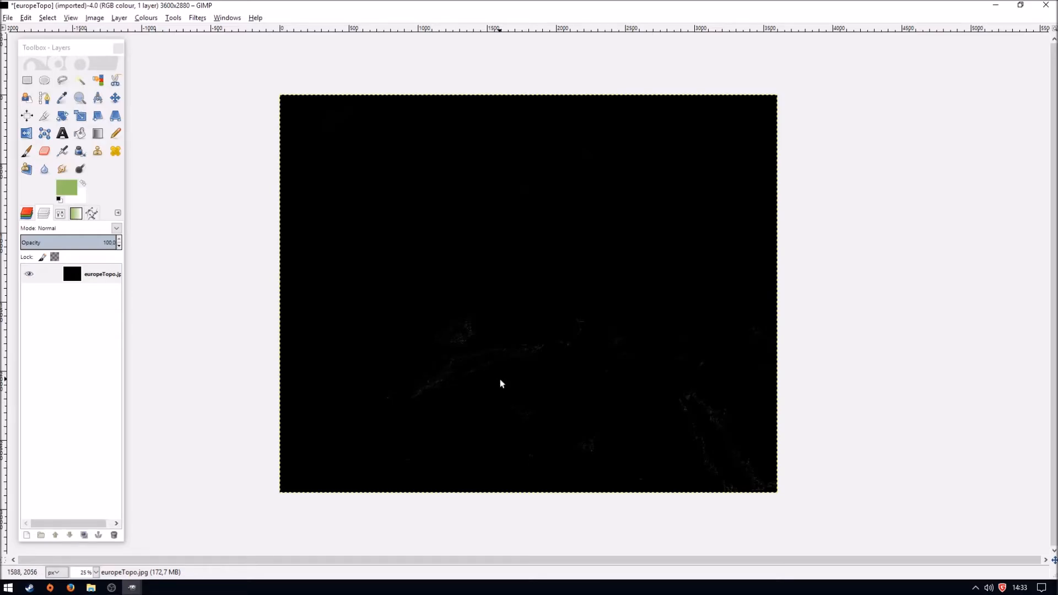
key("4")
scroll(472, 373, "down", 10)
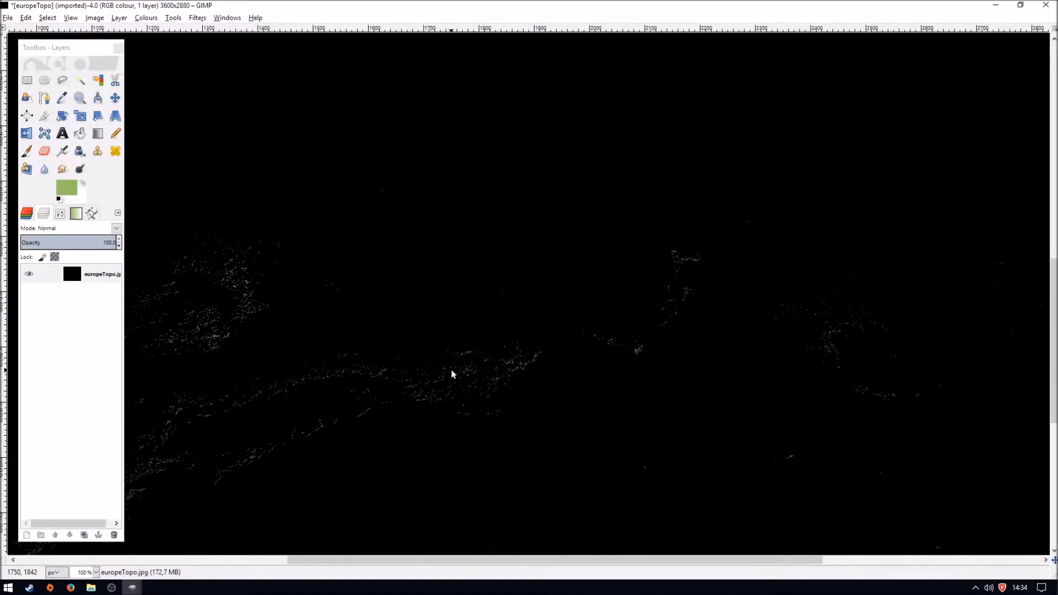
left_click_drag(367, 558, 259, 567)
scroll(630, 363, "down", 3)
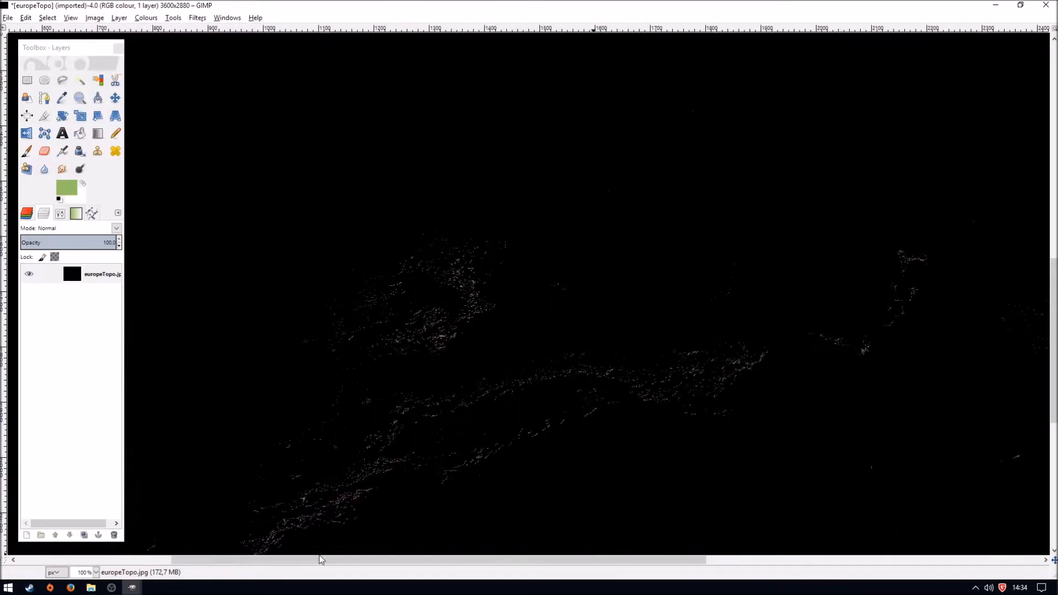
scroll(630, 366, "up", 5)
left_click_drag(507, 559, 672, 560)
scroll(692, 377, "down", 10)
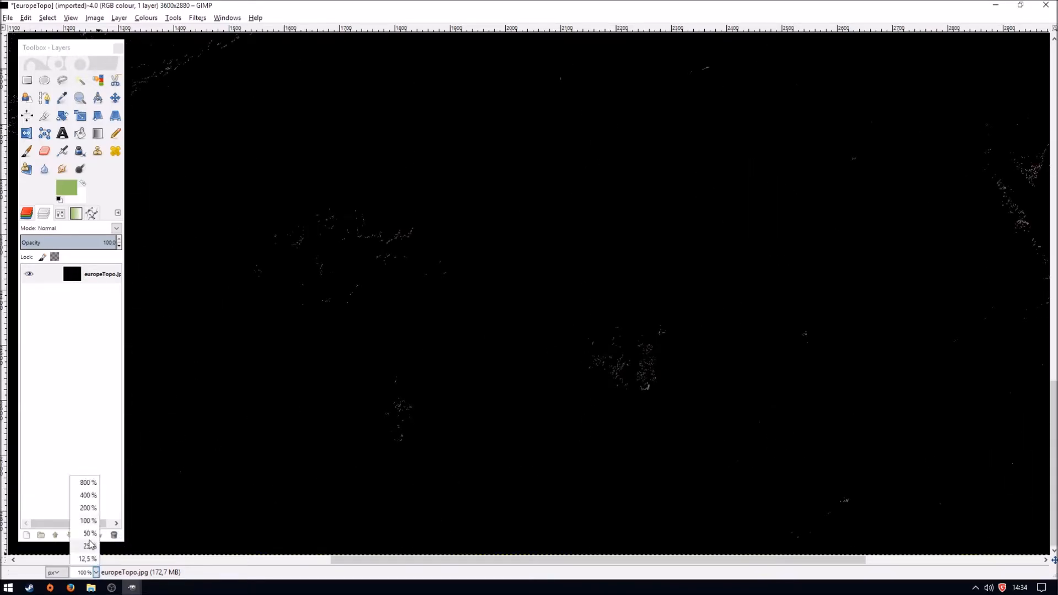
left_click(90, 545)
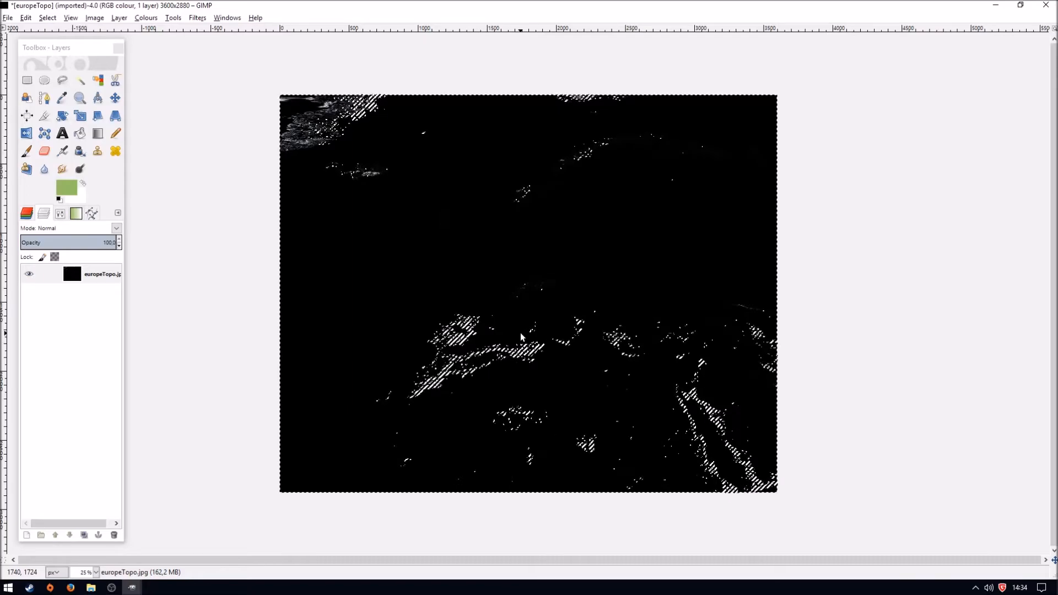
key("4")
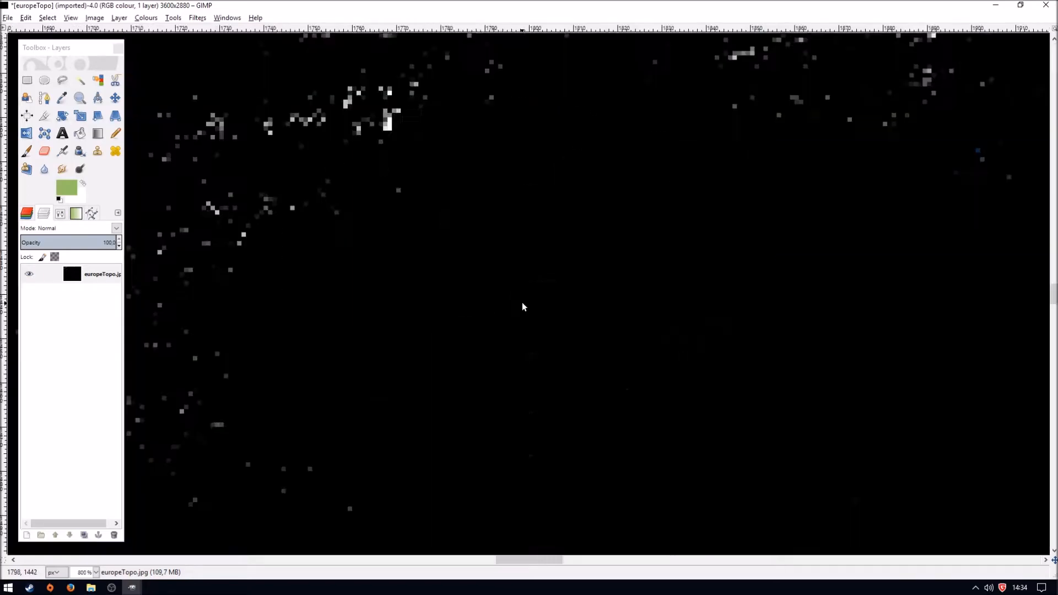
scroll(513, 290, "up", 5)
scroll(512, 290, "down", 5)
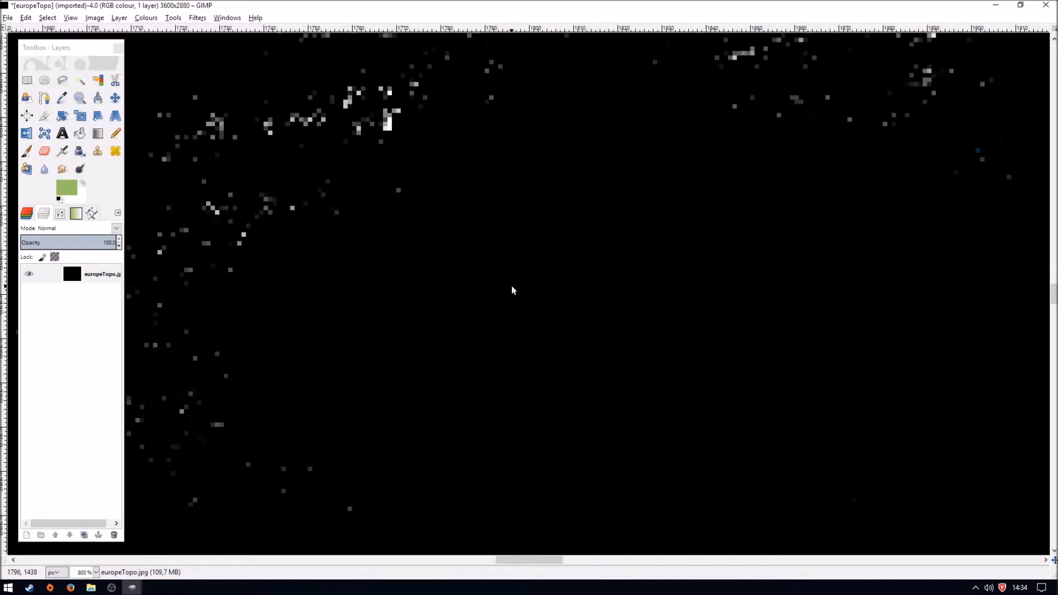
key("1")
left_click(96, 572)
left_click(82, 548)
left_click(27, 81)
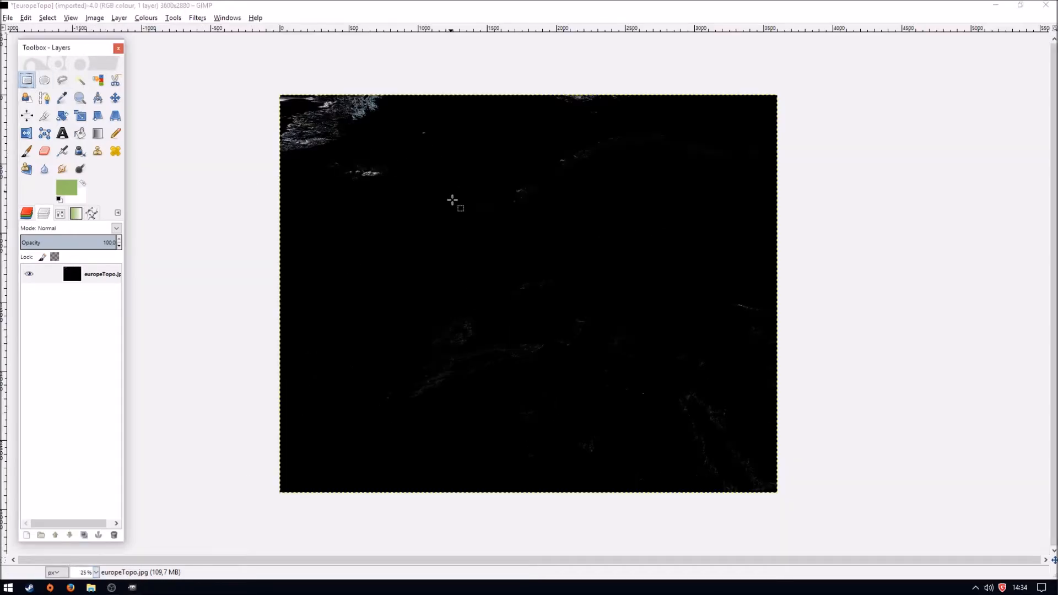
left_click_drag(454, 141, 247, 95)
left_click(345, 219)
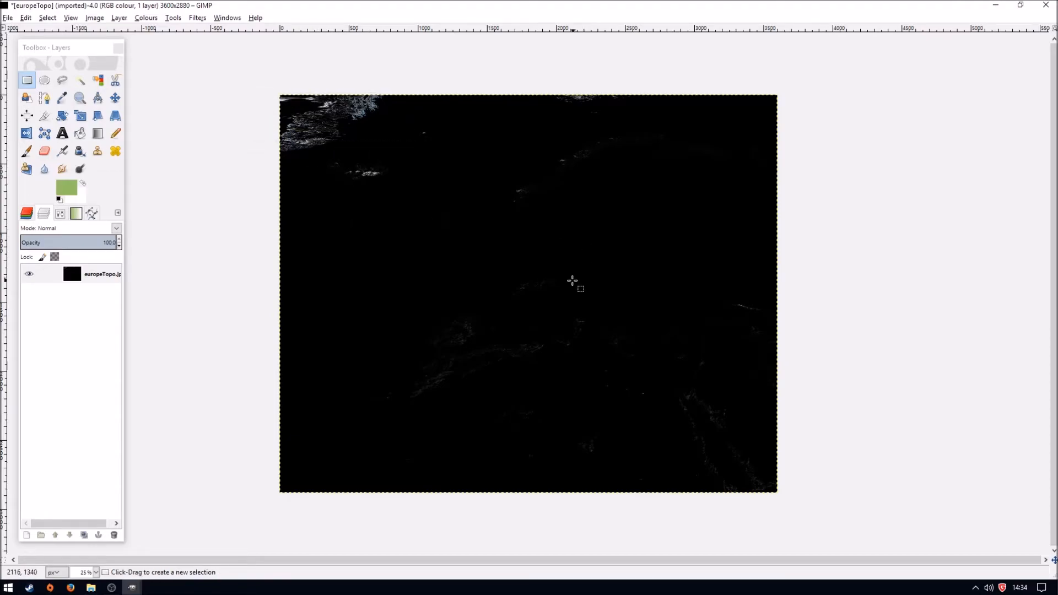
- Desaturate the whole map, basing the shade of grey on lightness
left_click(146, 18)
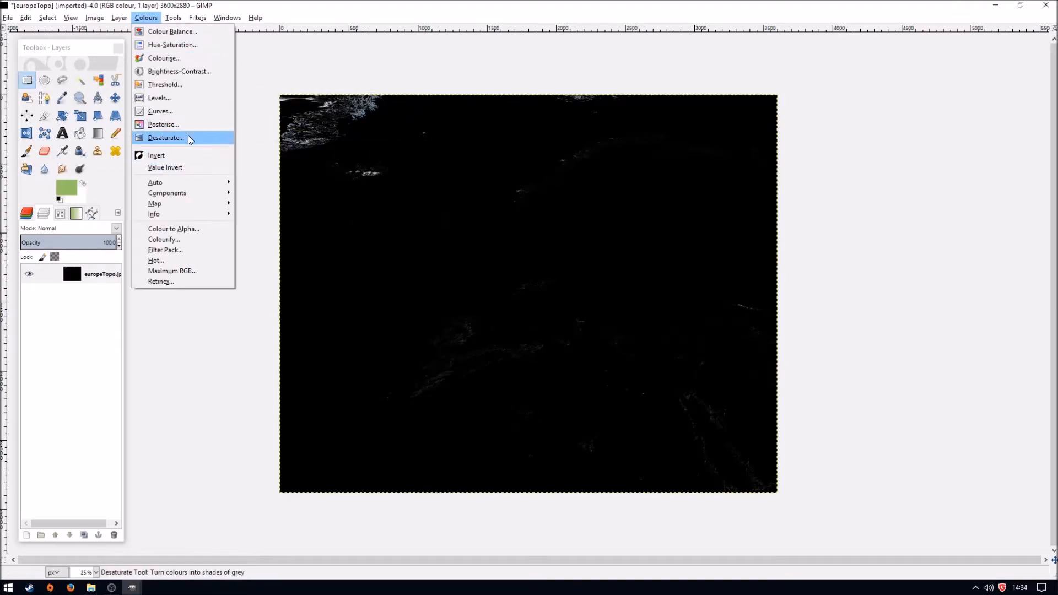
left_click(182, 138)
left_click(44, 243)
left_click(44, 255)
left_click(43, 230)
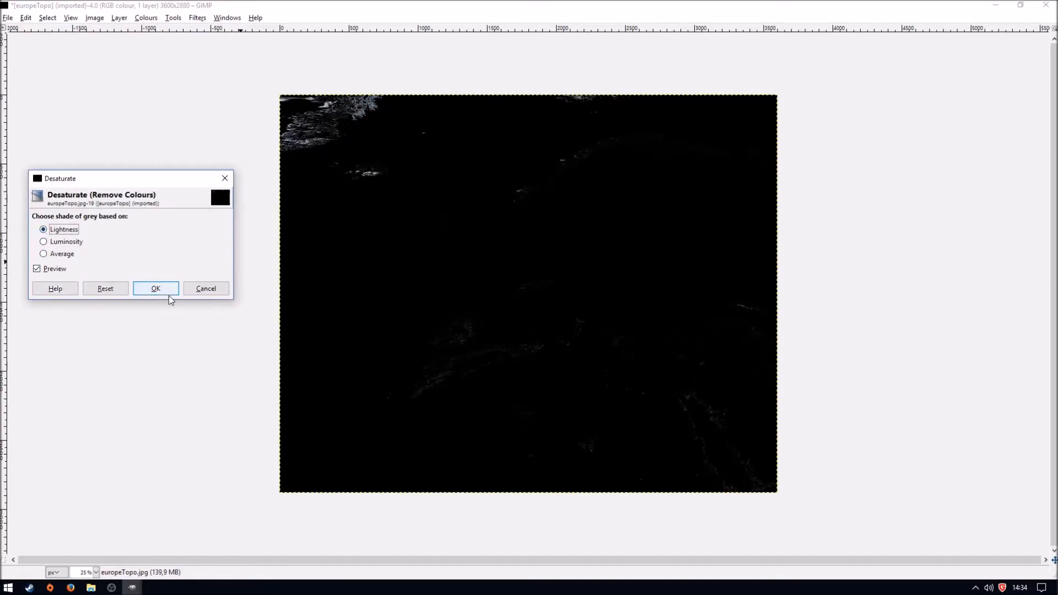
left_click(156, 288)
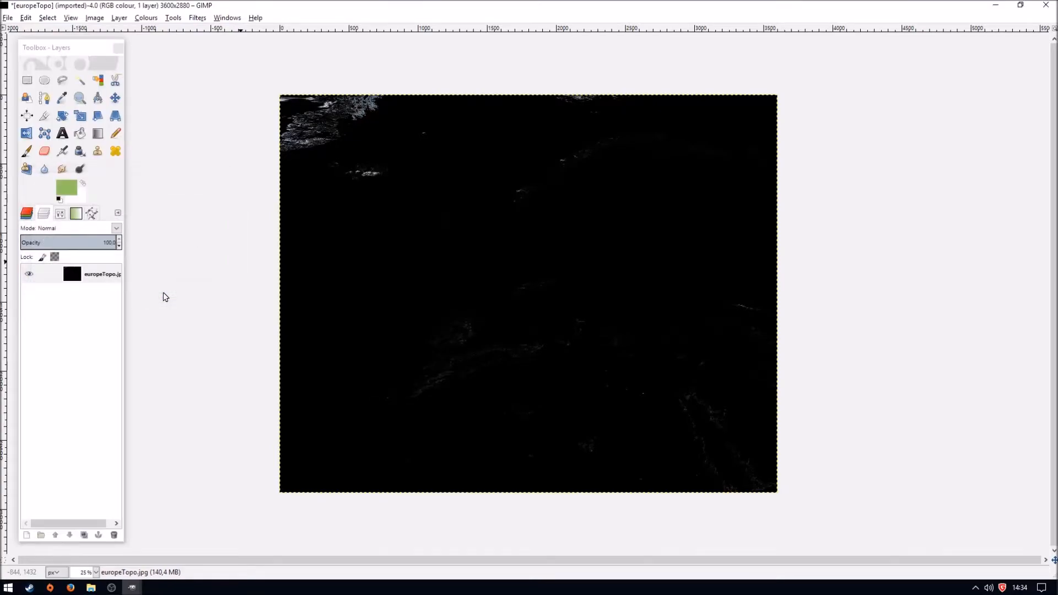
- Start a Brightness-Contrast adjustment on the map, try the extreme values, and set brightness to 39 and contrast to 120
left_click(148, 19)
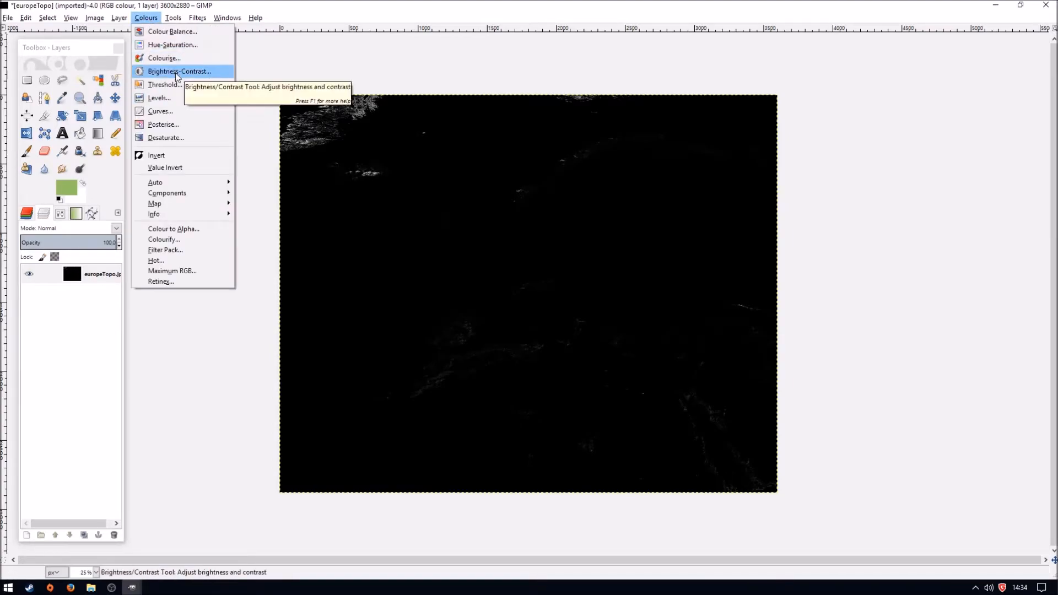
left_click(175, 73)
left_click_drag(148, 162, 84, 162)
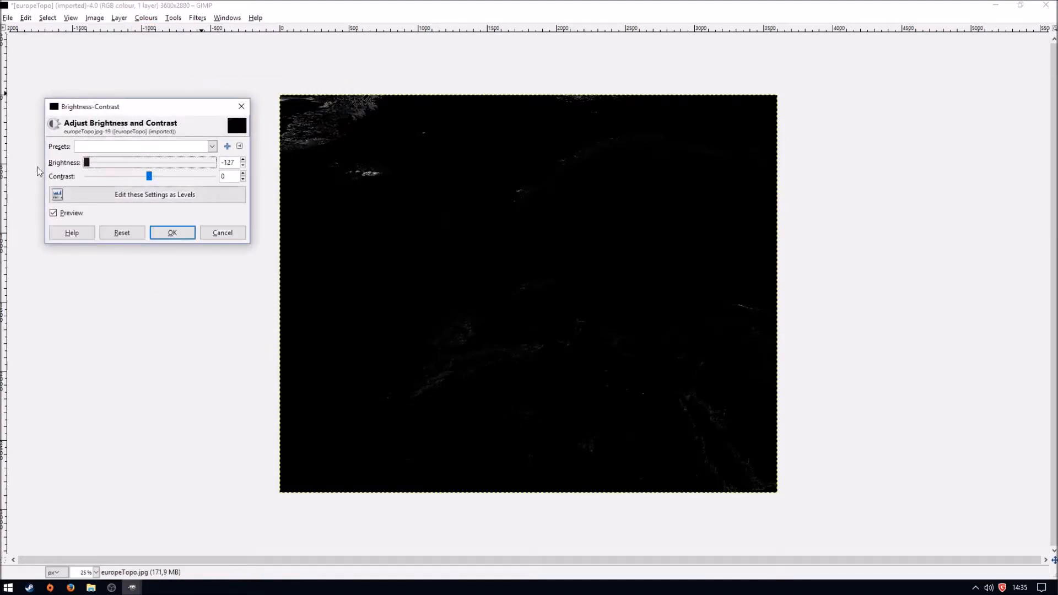
left_click_drag(149, 176, 251, 172)
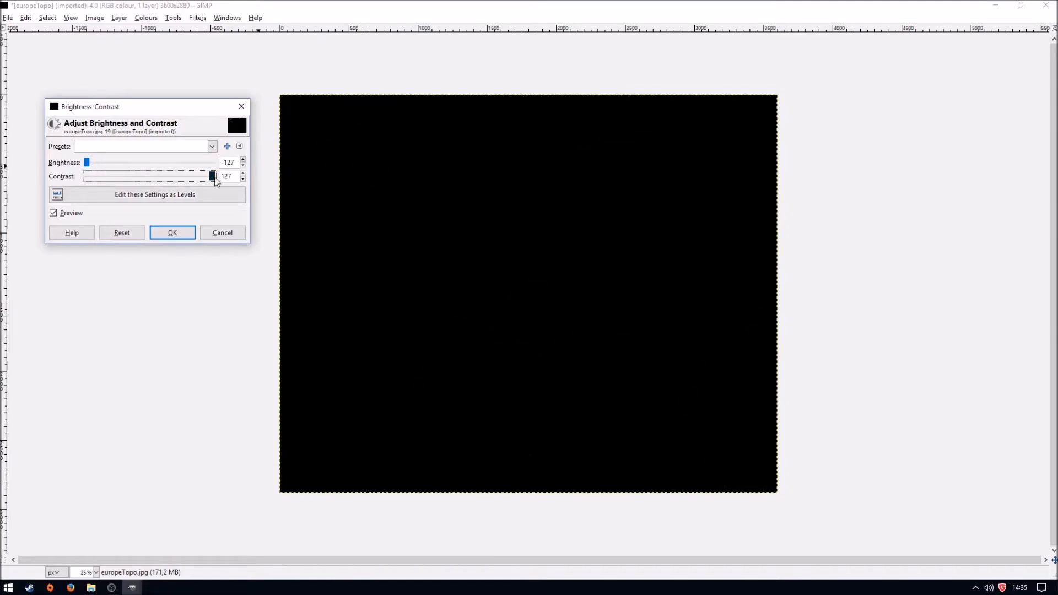
left_click_drag(87, 163, 168, 167)
- Switch to Firefox and search Google for images of "mountain regions world"
left_click(70, 588)
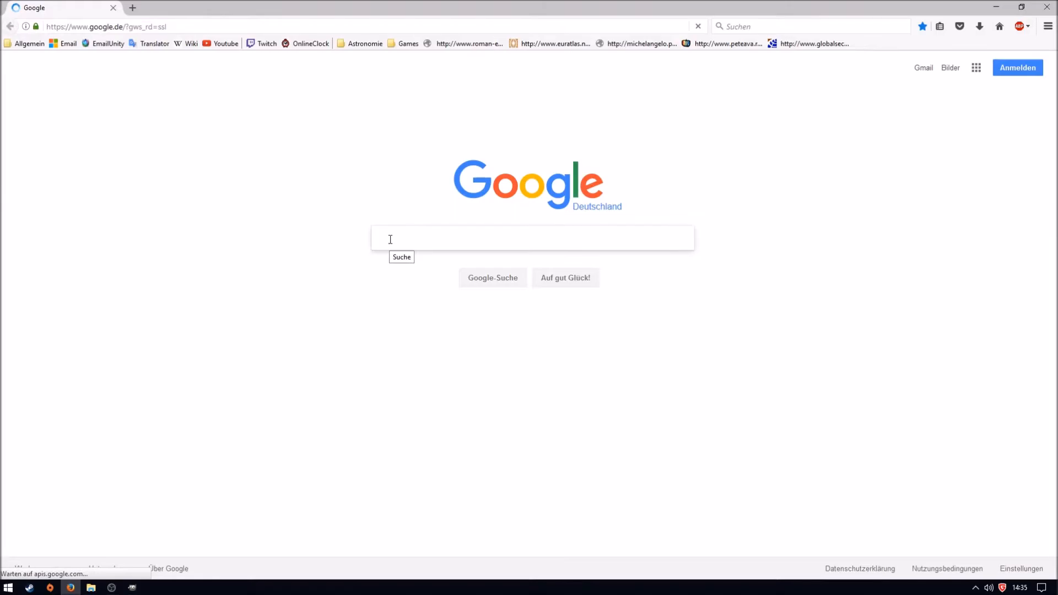
type("mountain regions world")
key("Return")
left_click(181, 301)
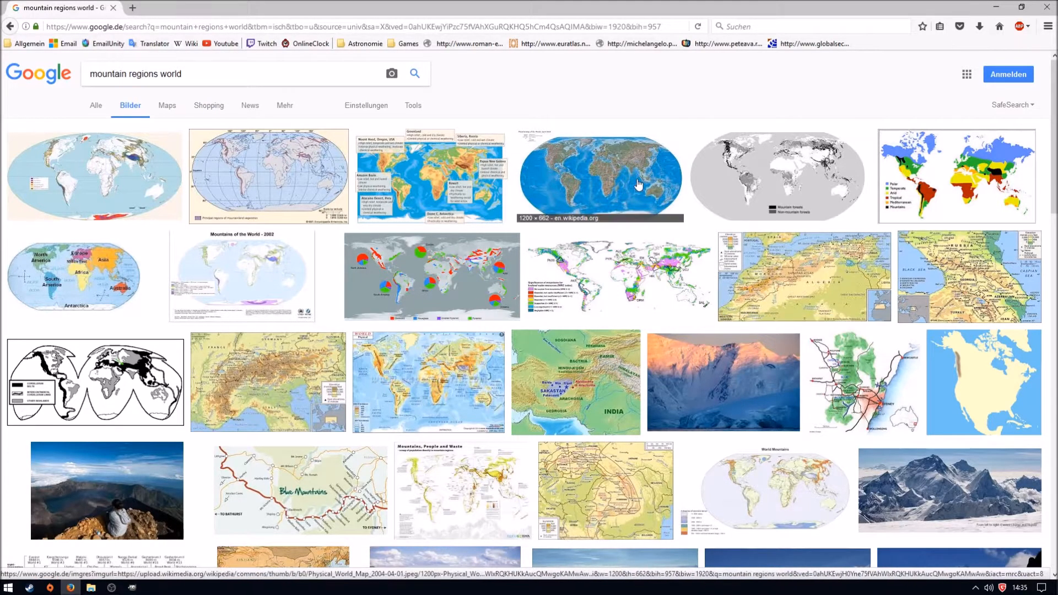
- Preview the FAO mountains-of-the-world map, skim its source article, and return to the enlarged image result
left_click(94, 176)
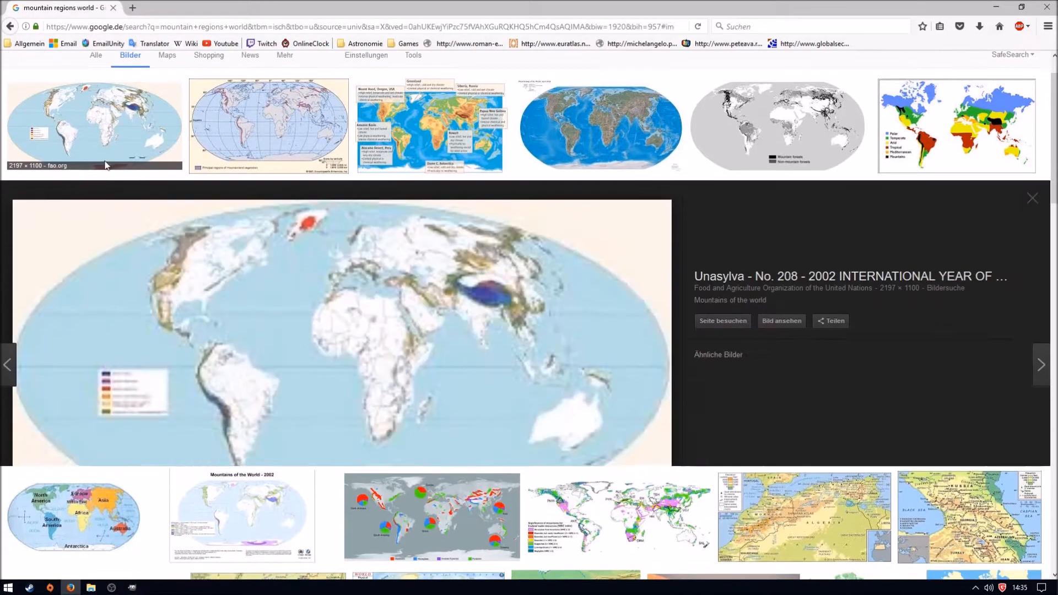
left_click(405, 298)
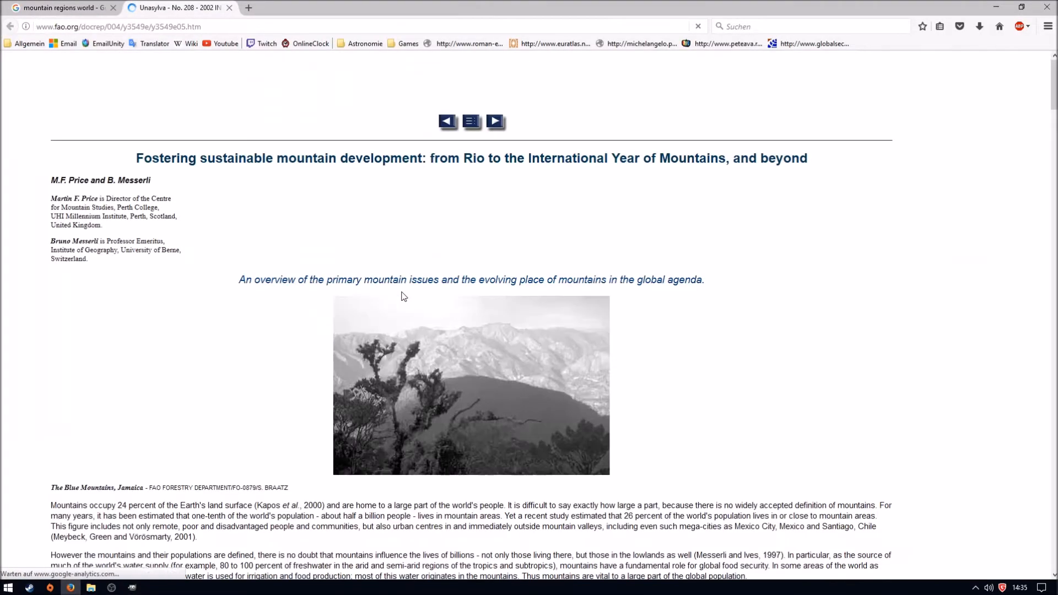
scroll(285, 215, "down", 20)
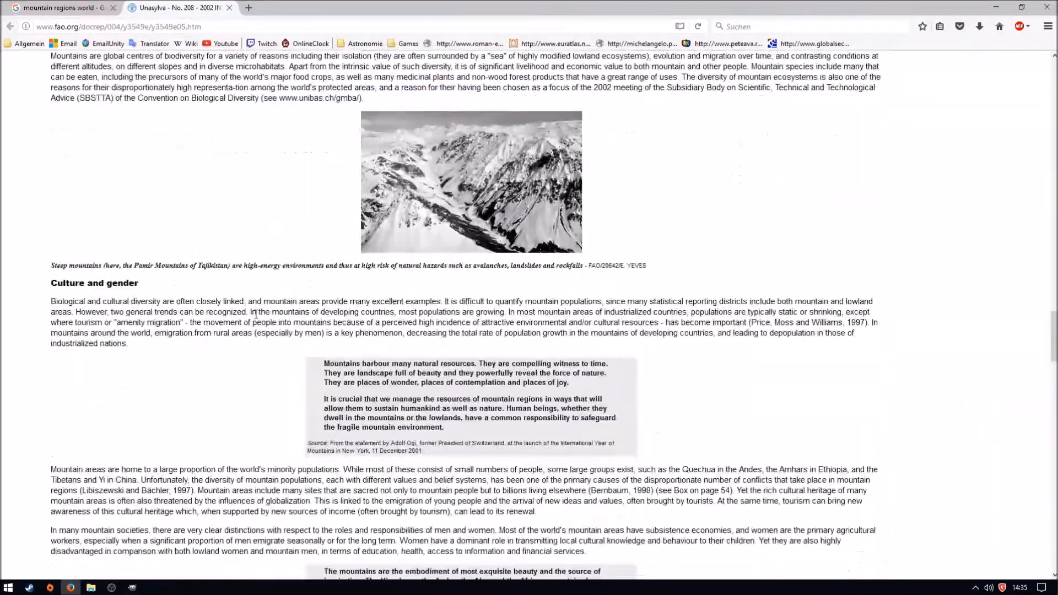
left_click(229, 8)
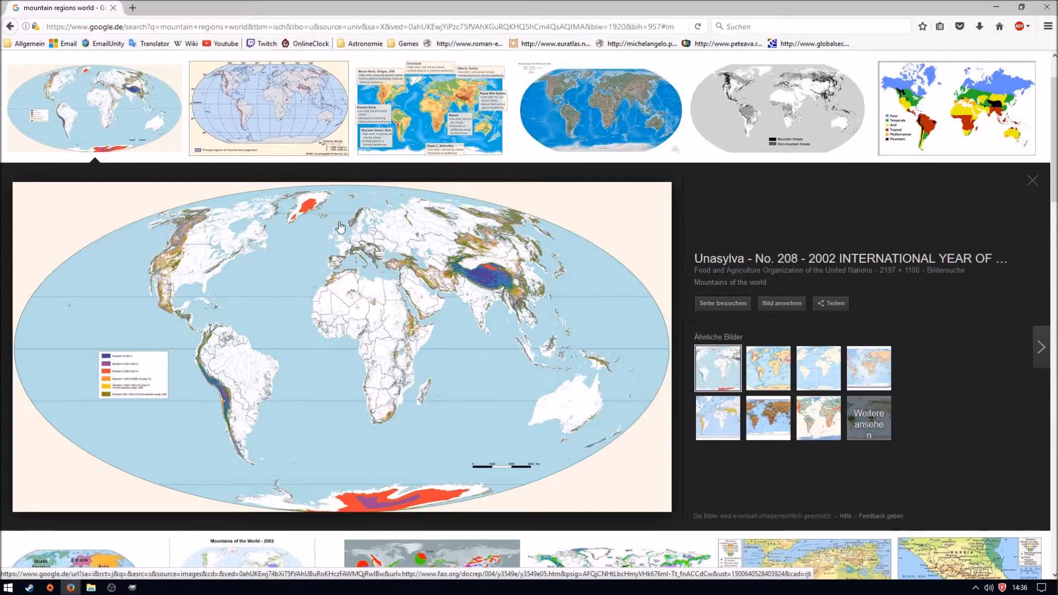
- Compare the world mountain map in the browser with the light areas on the GIMP map, ending in GIMP
mouse_move(132, 587)
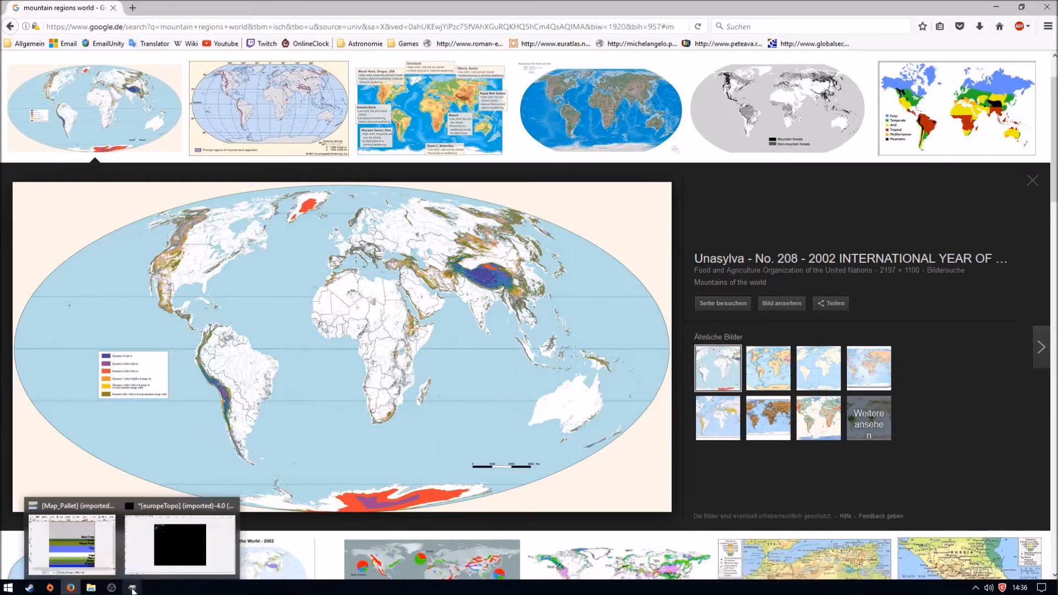
left_click(165, 571)
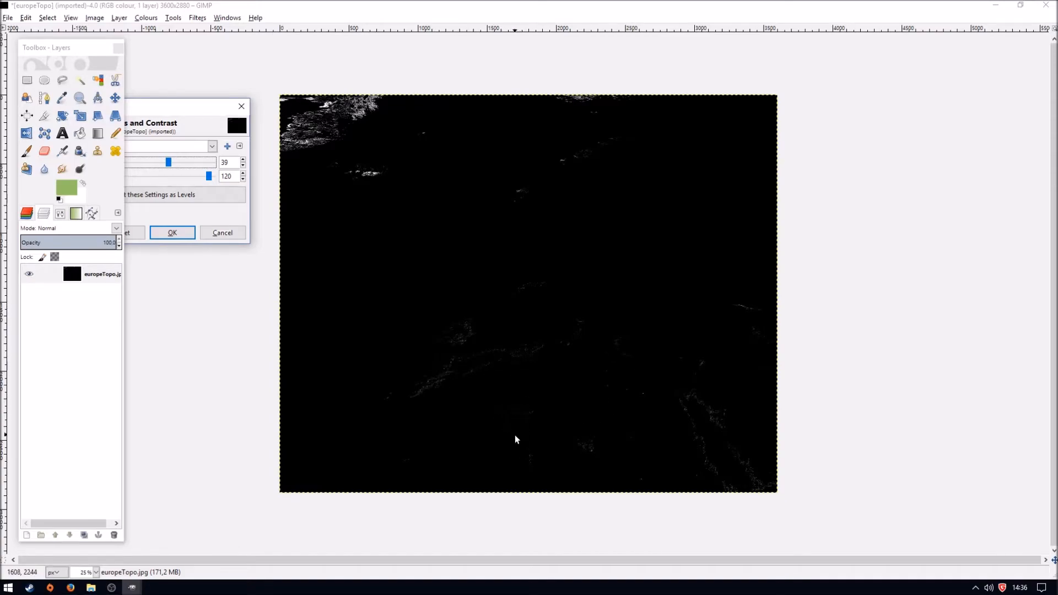
left_click(70, 588)
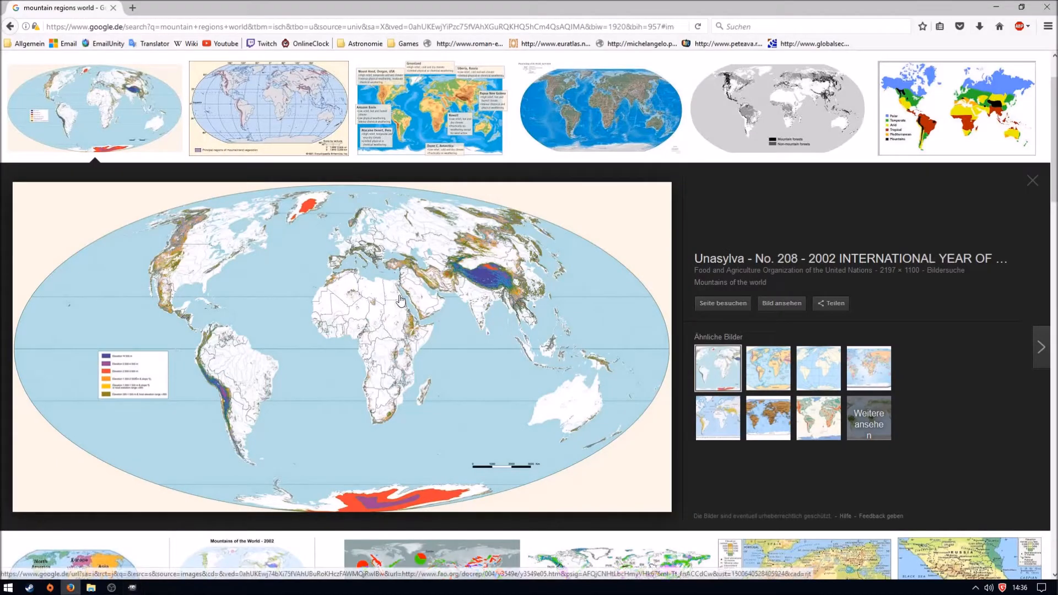
mouse_move(134, 588)
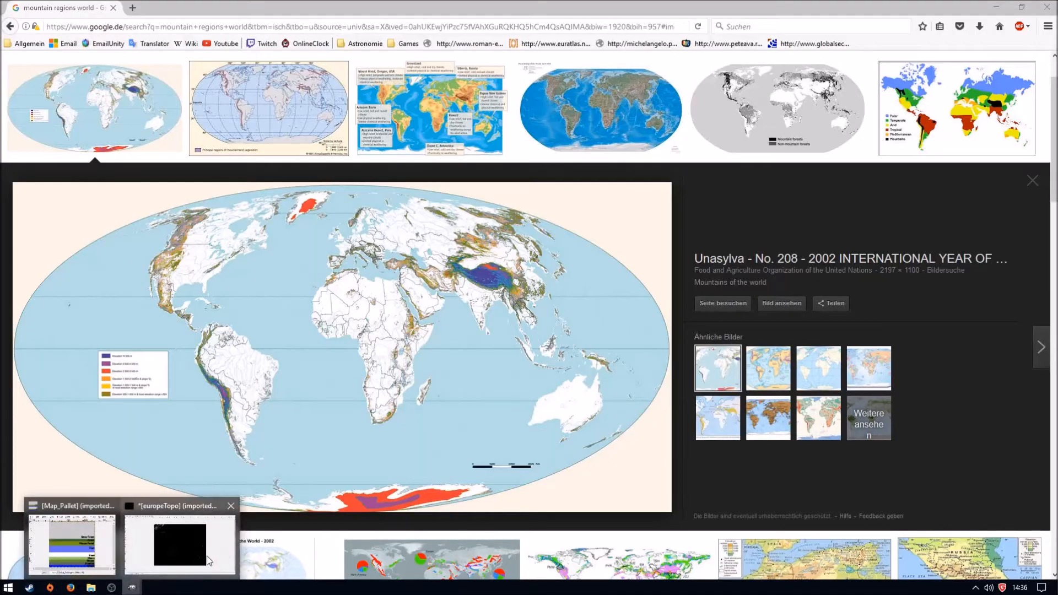
left_click(181, 544)
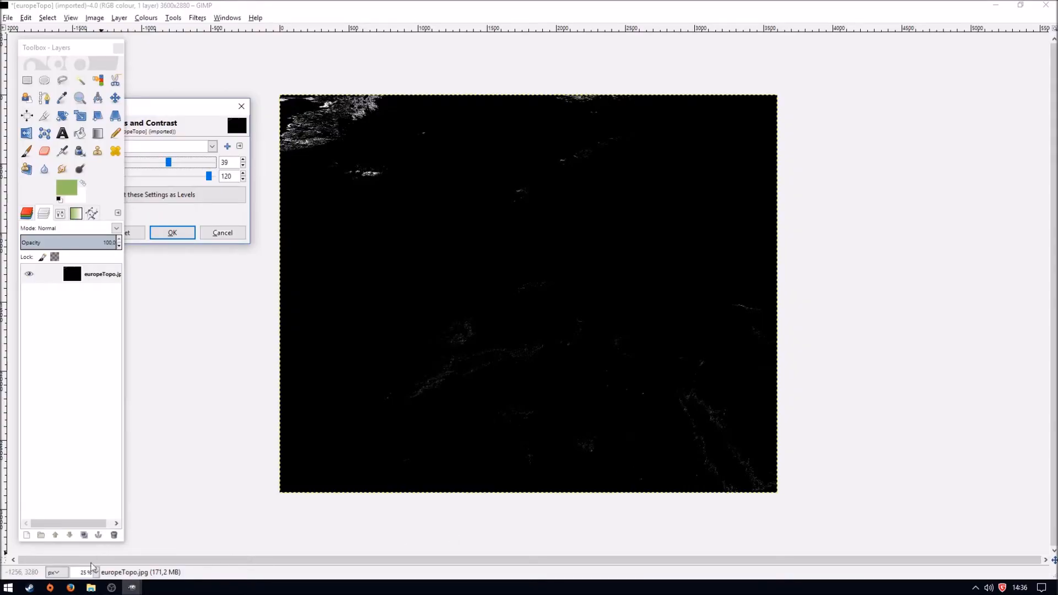
left_click(70, 587)
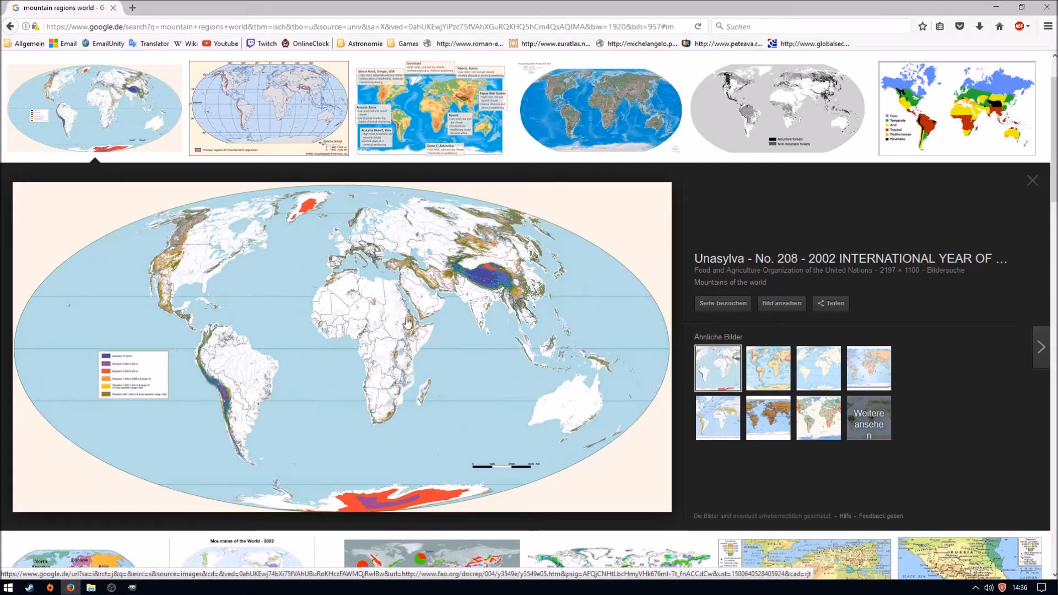
mouse_move(132, 587)
left_click(182, 543)
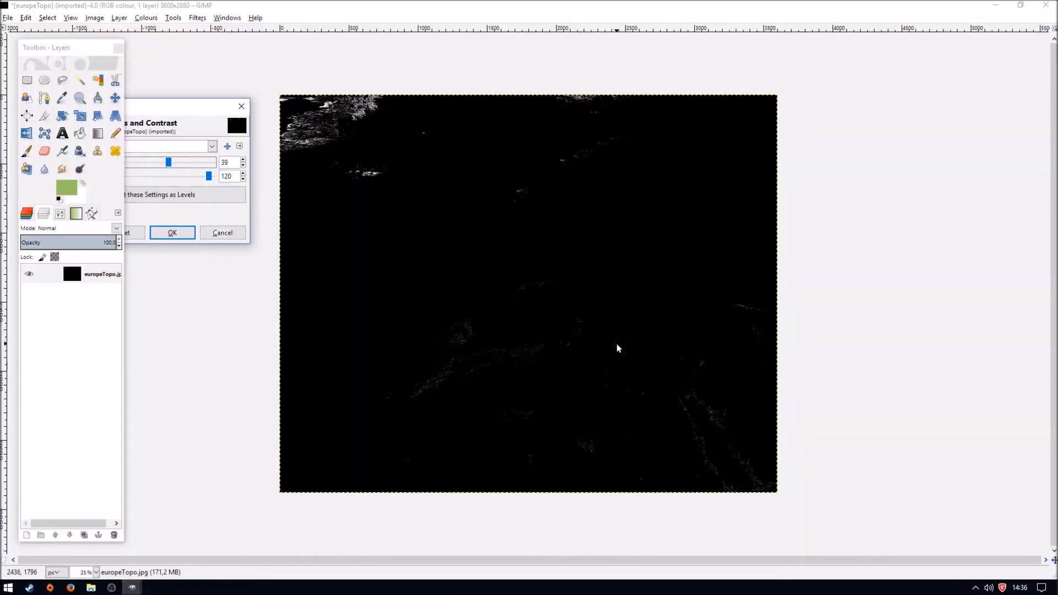
left_click(70, 588)
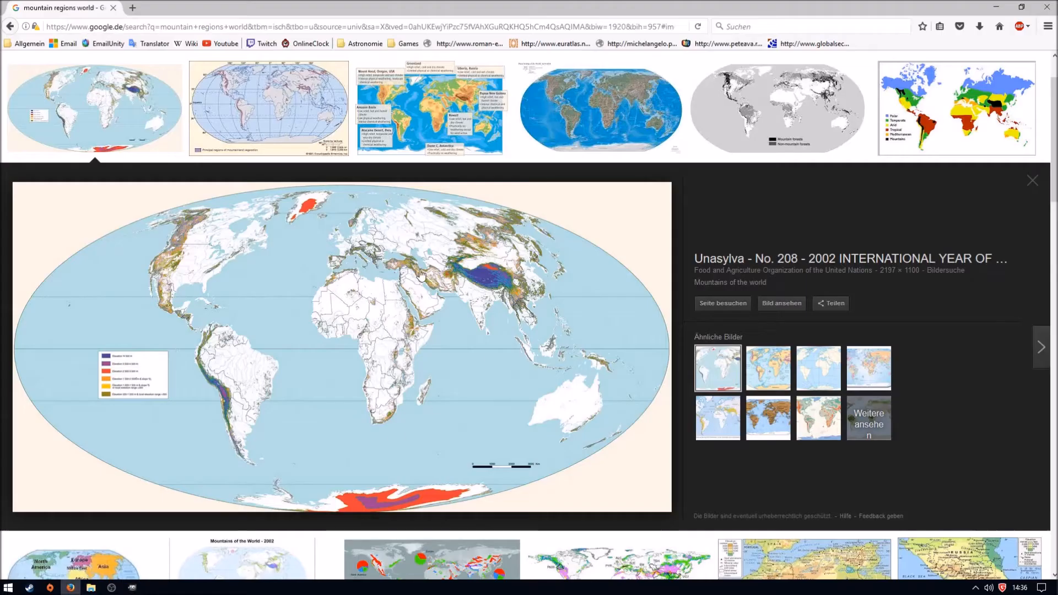
mouse_move(131, 588)
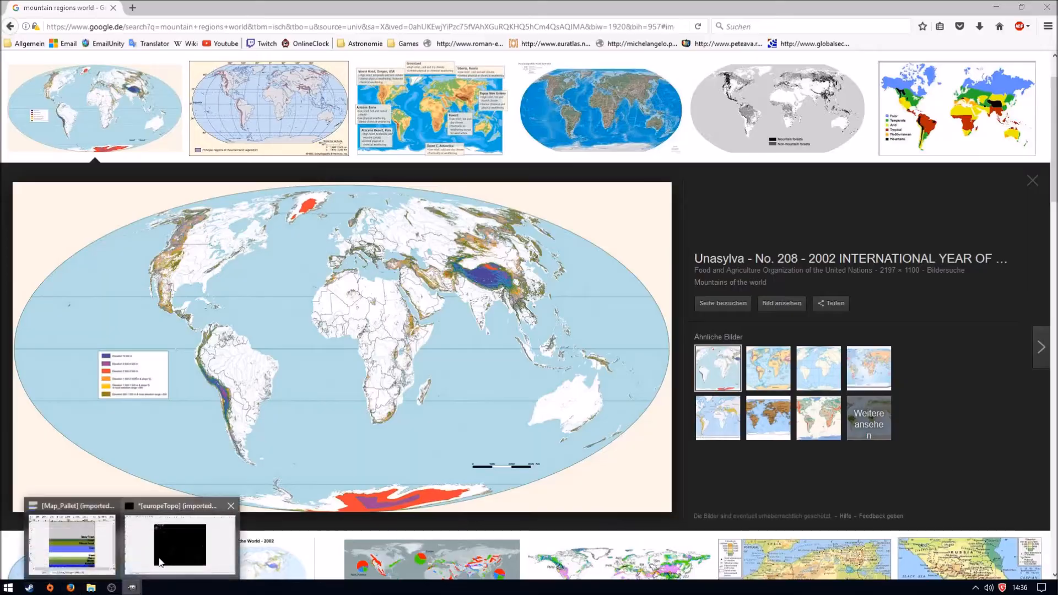
left_click(181, 542)
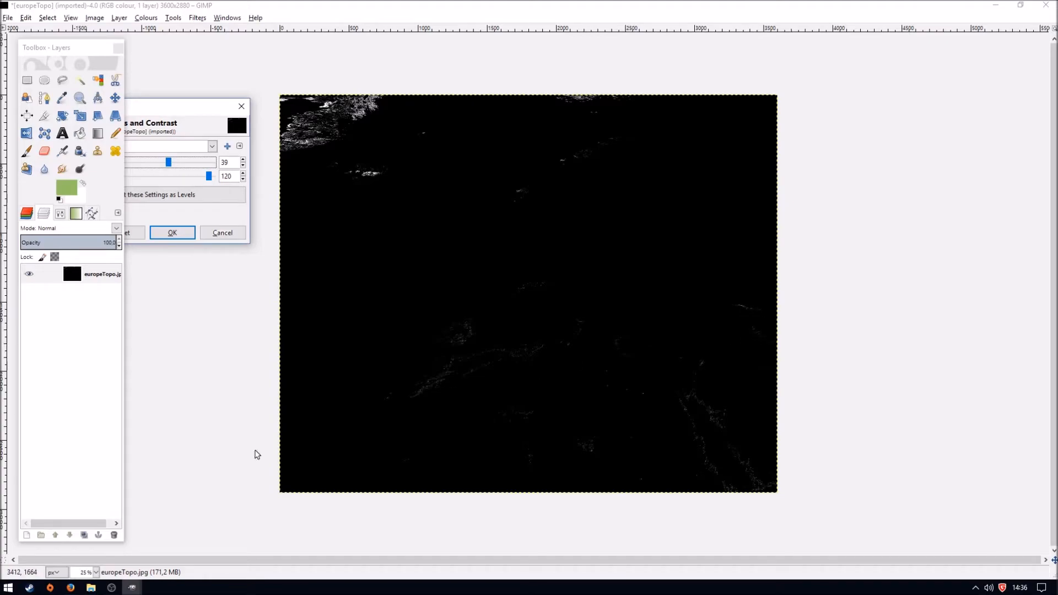
- Raise the map's brightness to 90, keeping contrast at 120, and apply the adjustment
left_click(169, 162)
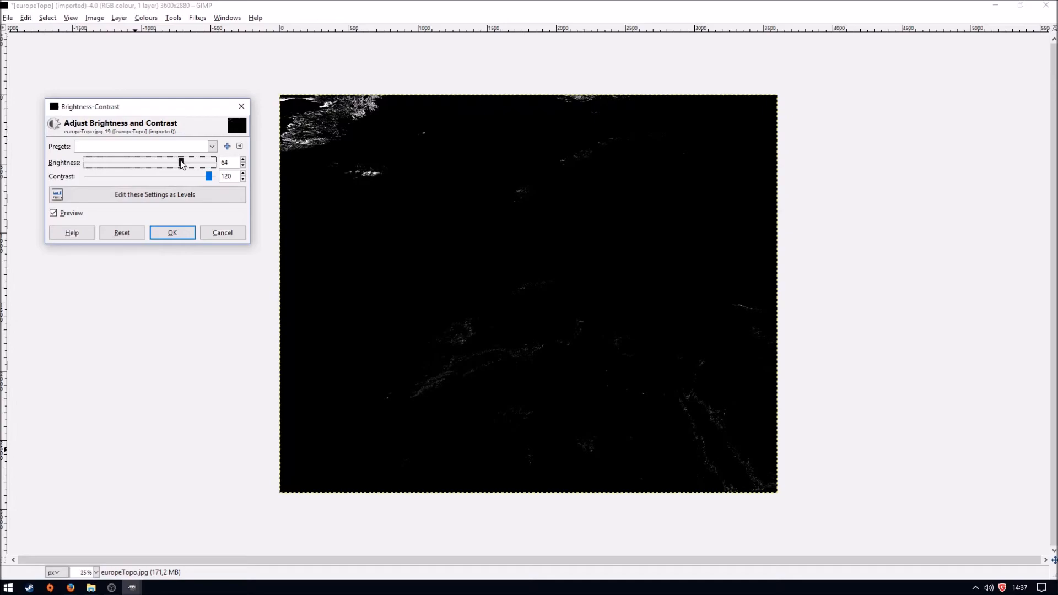
left_click_drag(189, 164, 208, 173)
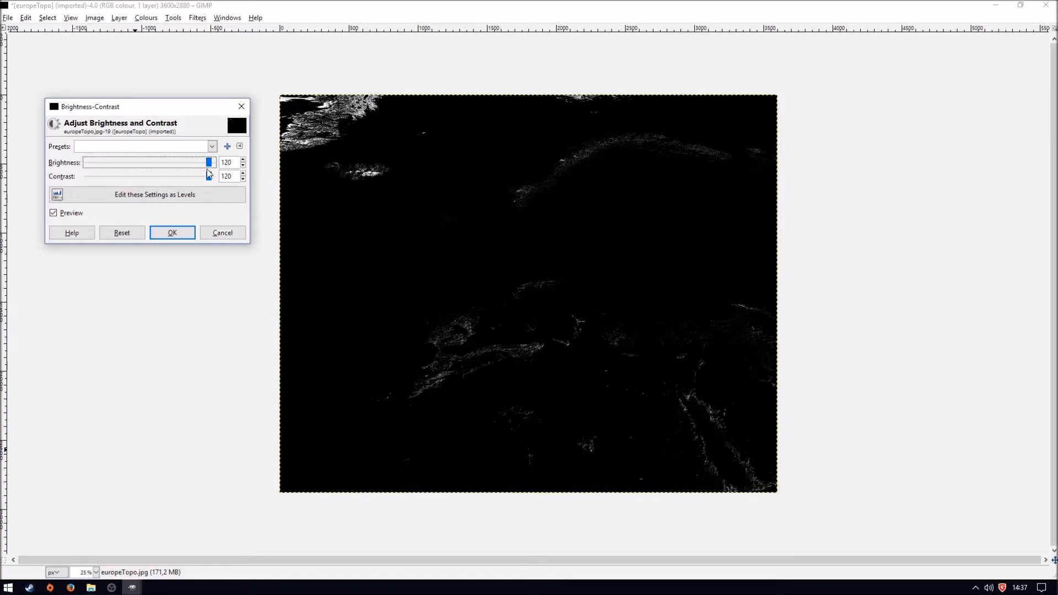
left_click(243, 165)
left_click(243, 165)
left_click(243, 165)
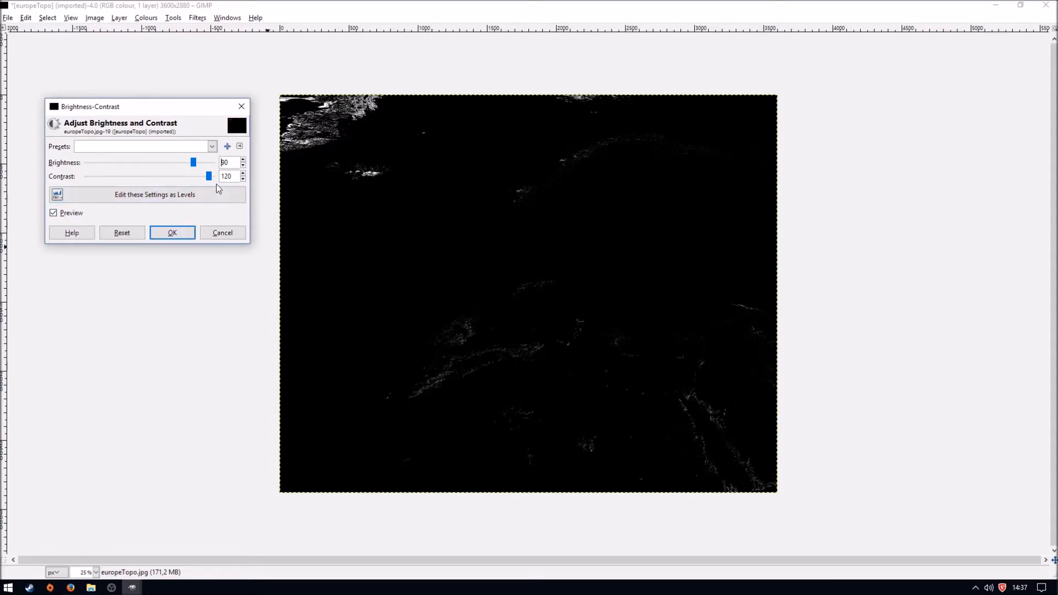
left_click(172, 233)
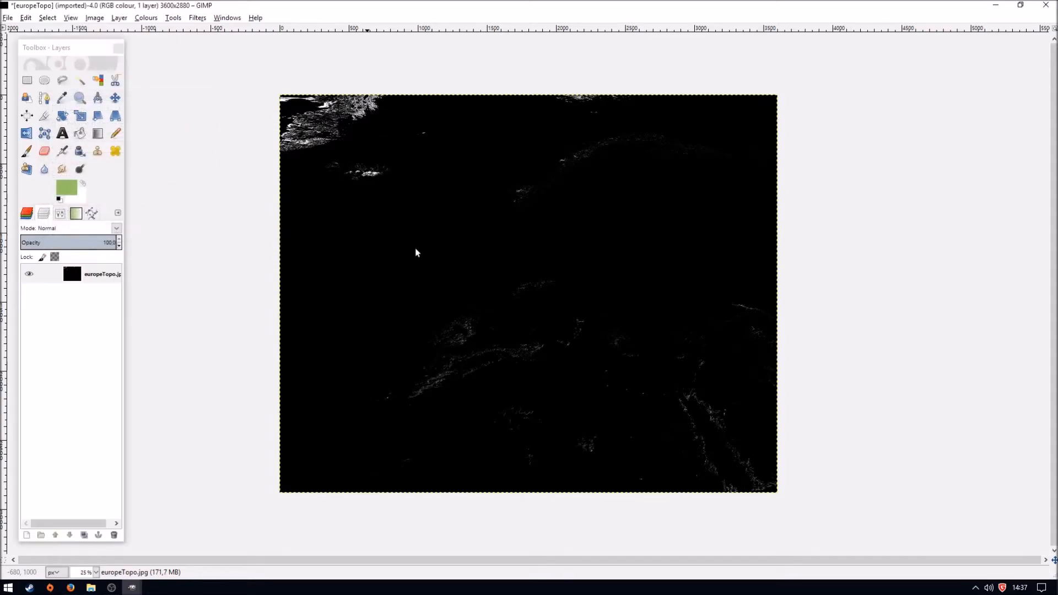
- Apply a Gaussian Blur to the map with a 1.0 px horizontal and vertical radius, using the RLE method
left_click(201, 18)
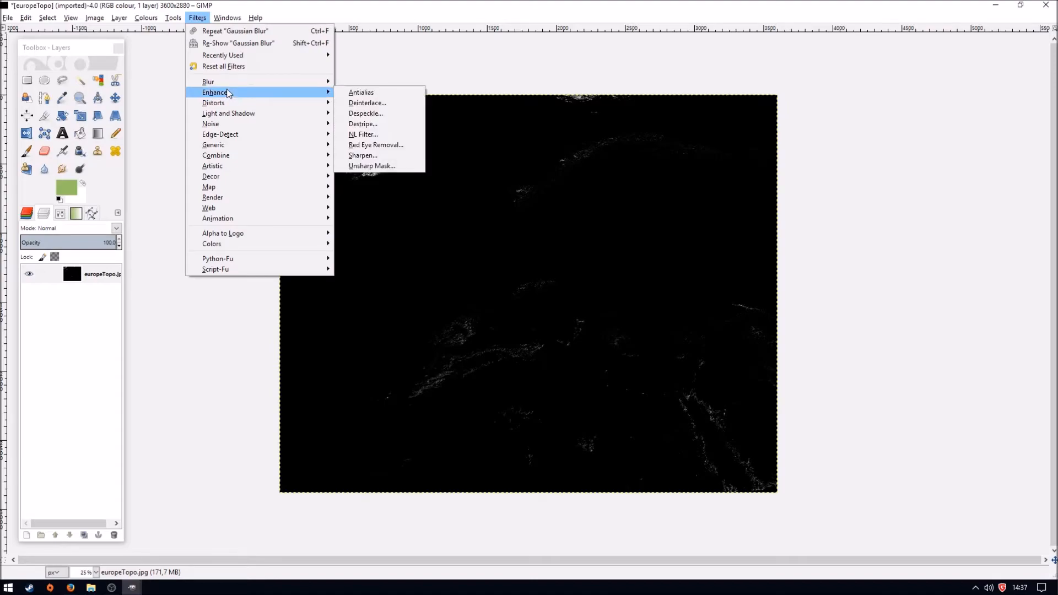
left_click(386, 96)
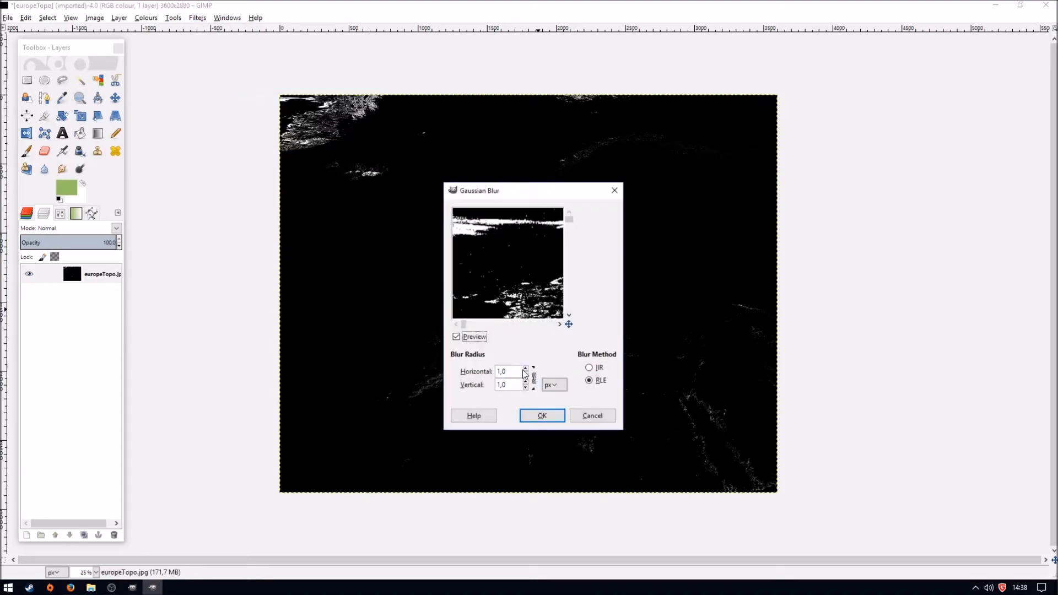
left_click(557, 419)
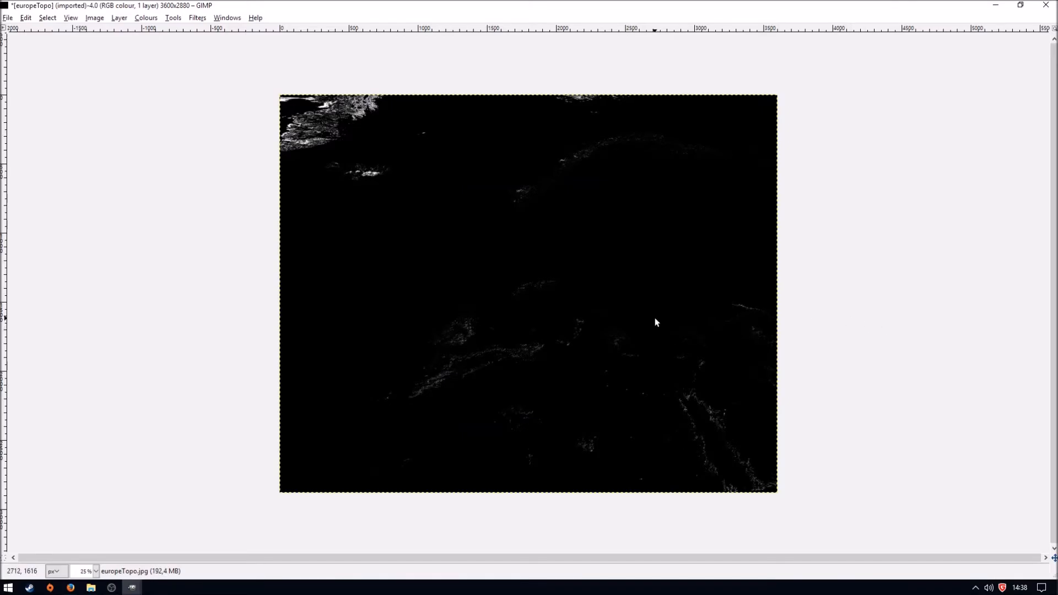
- Begin exporting the map to the Desktop and name the file europaMap.bmp, checking the naming against the existing desktop files
key("ctrl+shift+e")
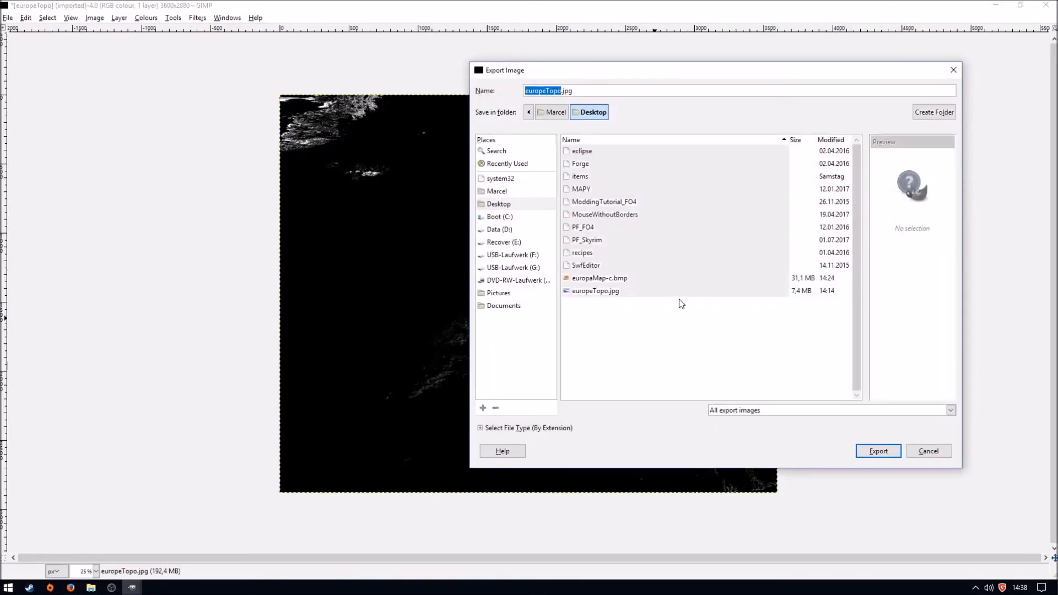
left_click_drag(573, 91, 526, 90)
type("europa")
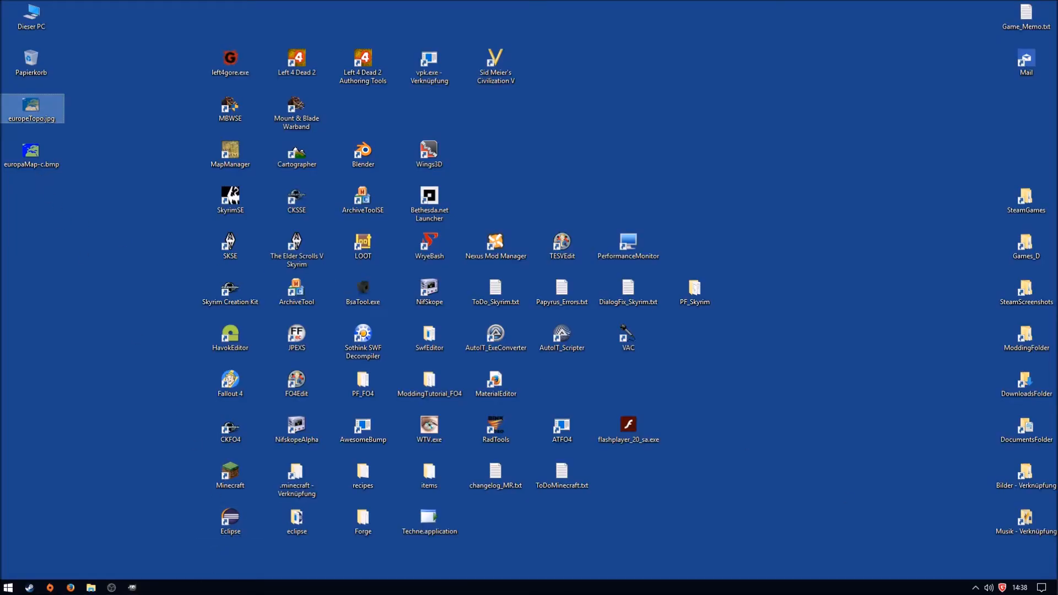
left_click(132, 588)
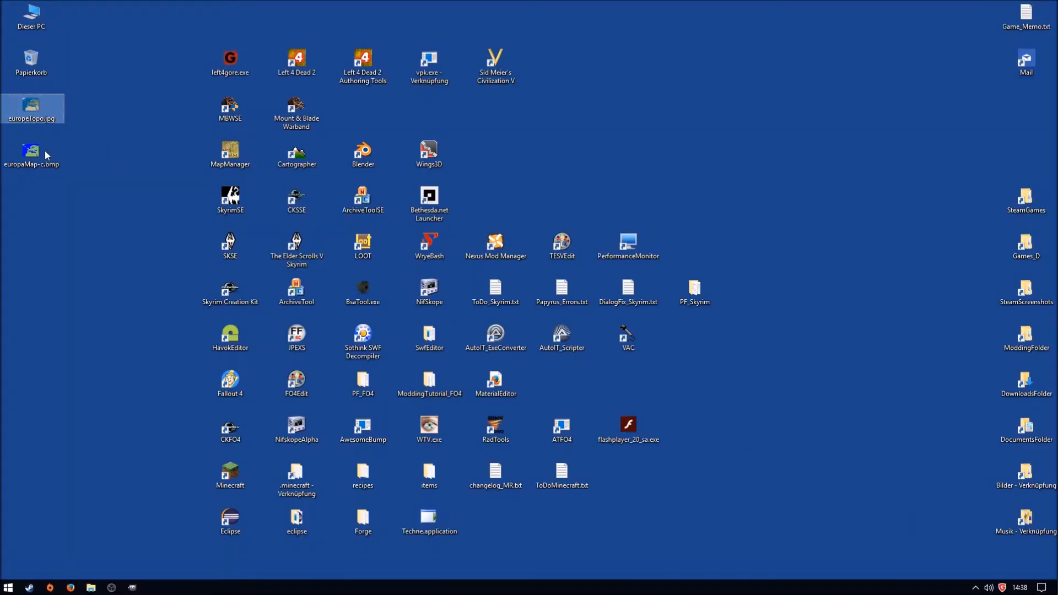
mouse_move(40, 174)
left_click(133, 588)
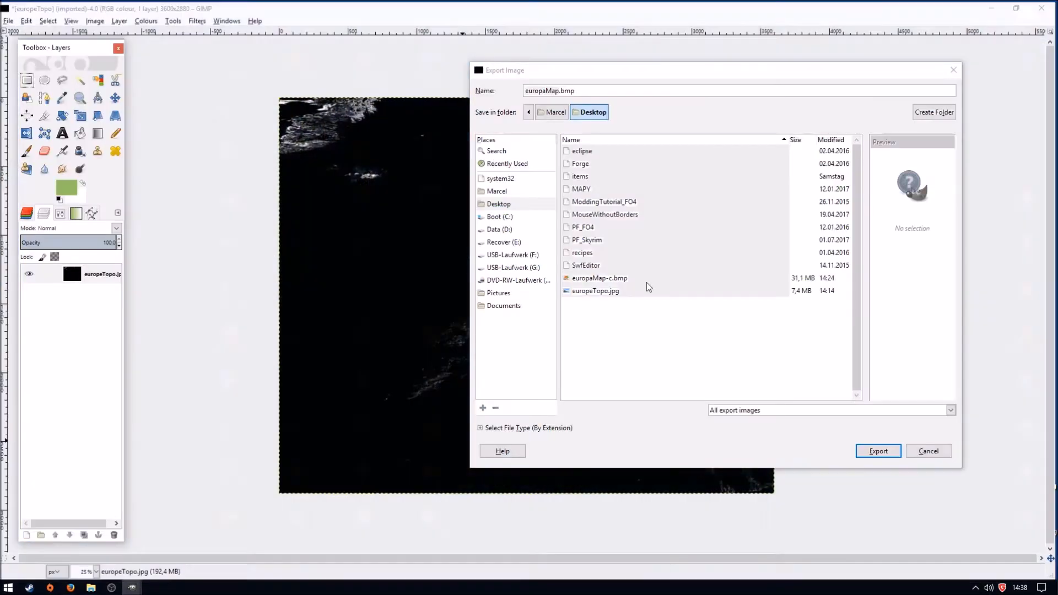
- Choose the colour format in the advanced BMP options and complete the export of europaMap.bmp
left_click(880, 451)
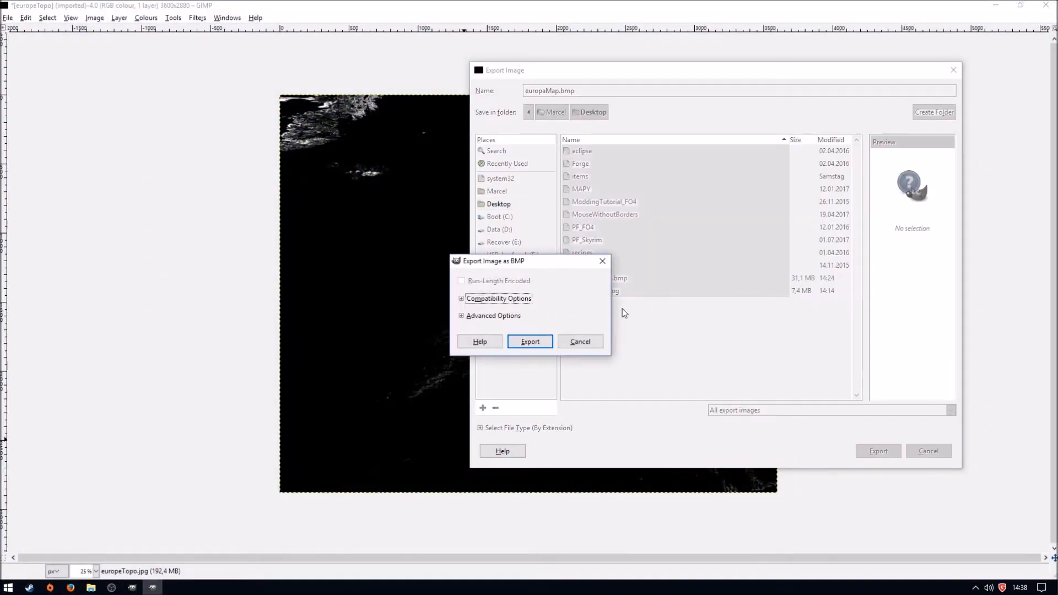
left_click(461, 316)
left_click(482, 408)
left_click(529, 481)
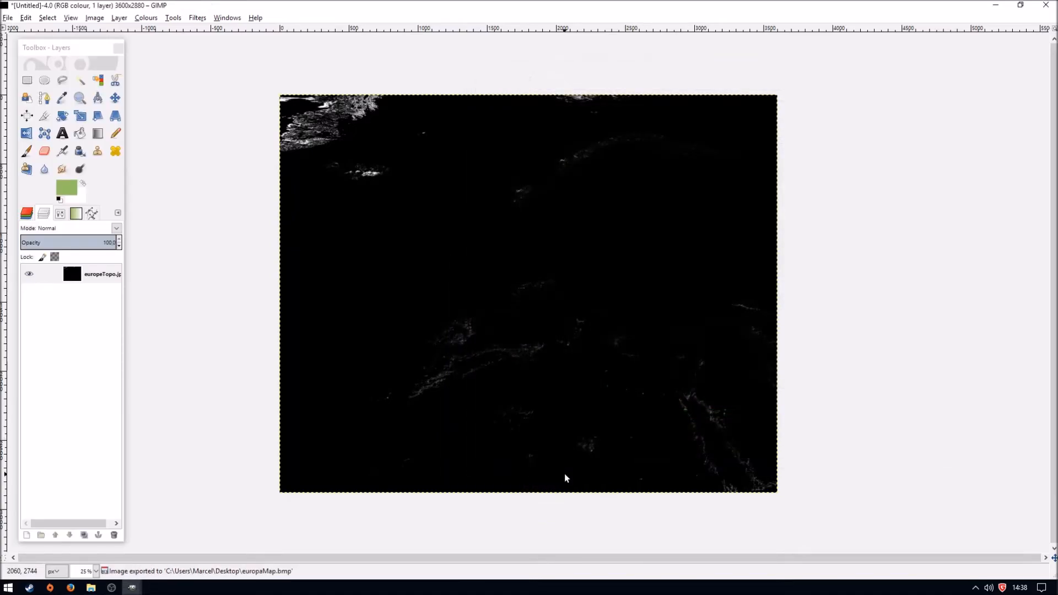
- Copy europaMap.bmp from the desktop into the MapEditor's editorData\mapData folder, next to europaMap-c.bmp
left_click(132, 587)
left_click(86, 237)
key("F5")
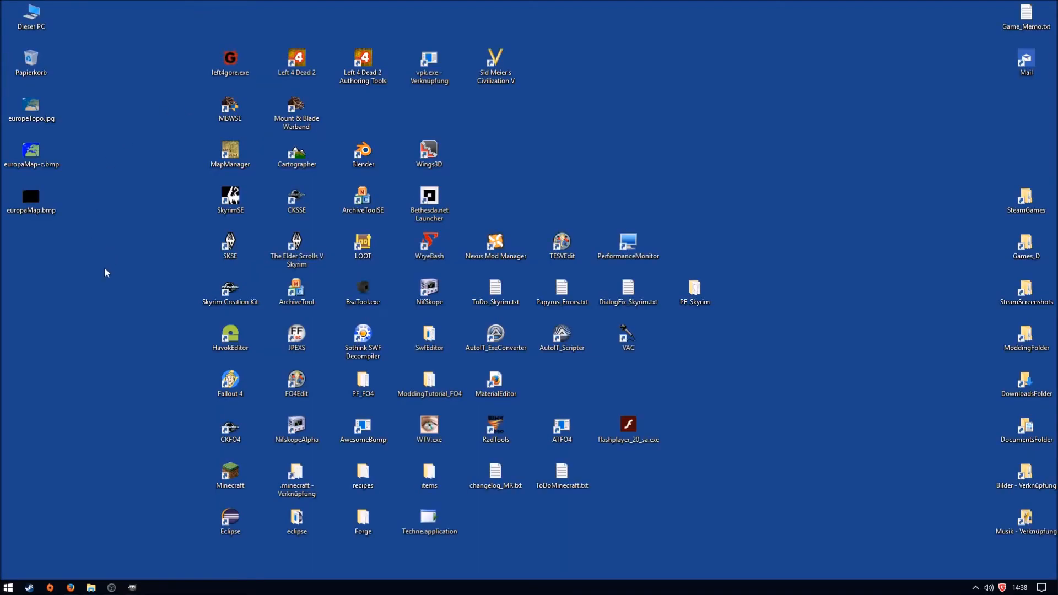
left_click_drag(88, 269, 25, 202)
left_click(95, 588)
left_click(96, 544)
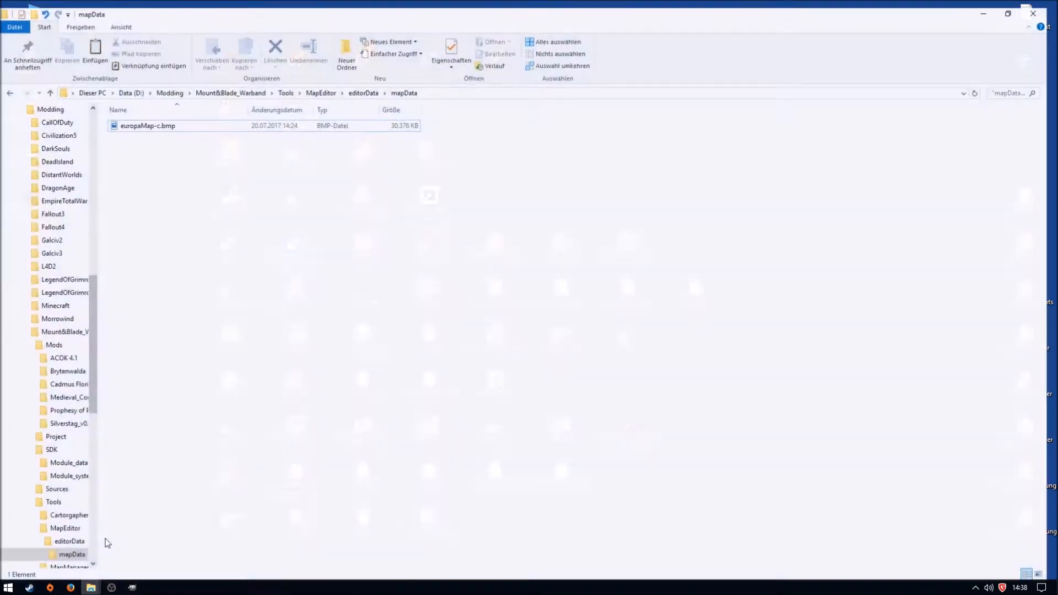
key("ctrl+v")
key("alt+Left")
key("alt+Right")
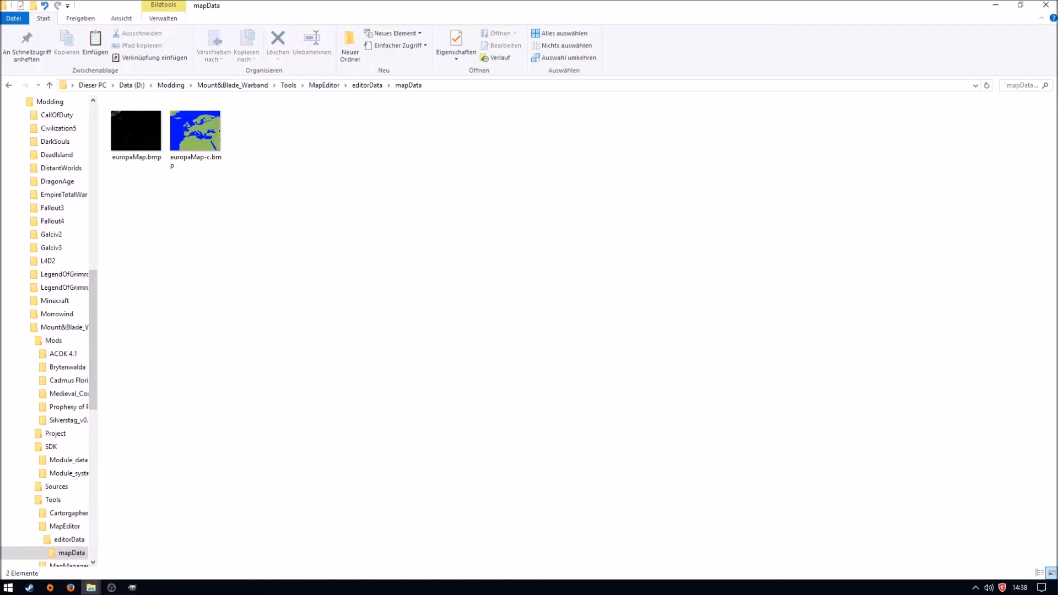
- Start MapManager from the desktop and launch Thorgrim's MapEditor from it
left_click(995, 5)
double_click(230, 152)
left_click(627, 383)
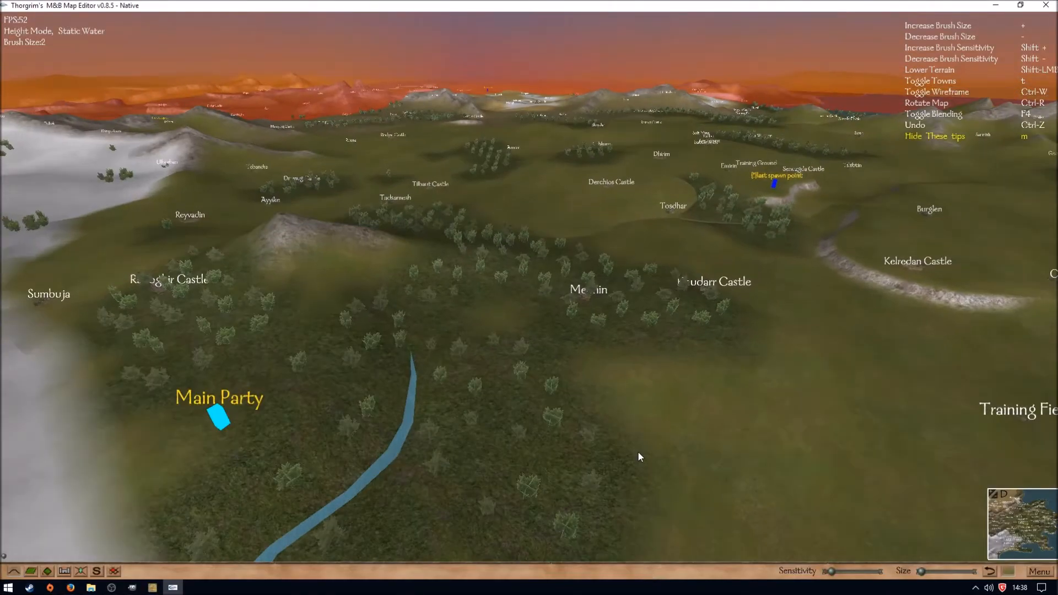
- Import the colour map europaMap-c.bmp as terrain data in Thorgrim's Map Editor
scroll(638, 453, "down", 5)
left_click(1049, 575)
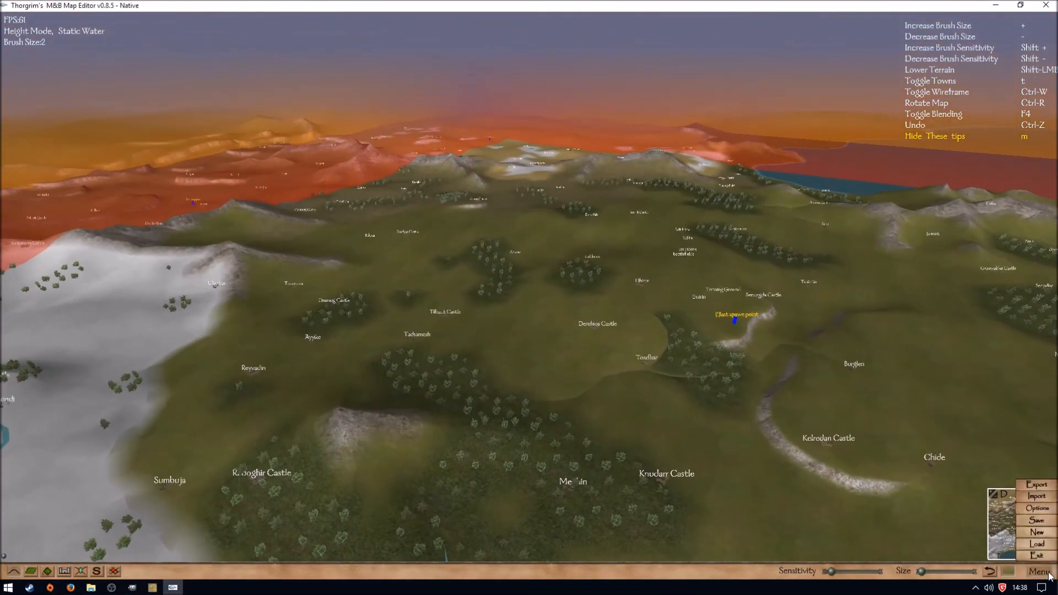
left_click(1037, 499)
left_click(422, 51)
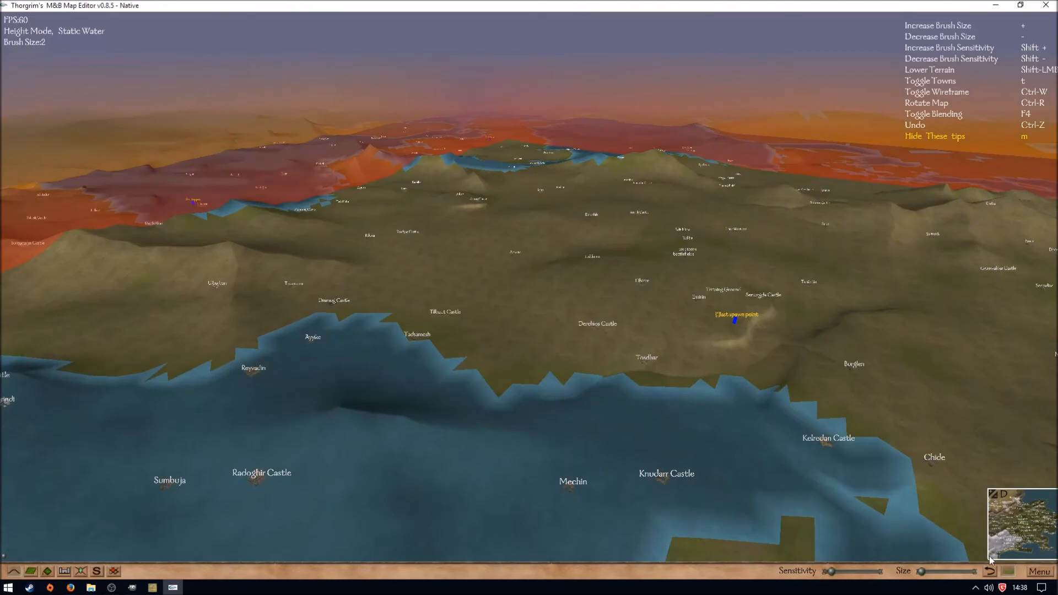
- Import the height map europaMap.bmp as terrain data on top of the colour map
left_click(1048, 575)
left_click(1036, 499)
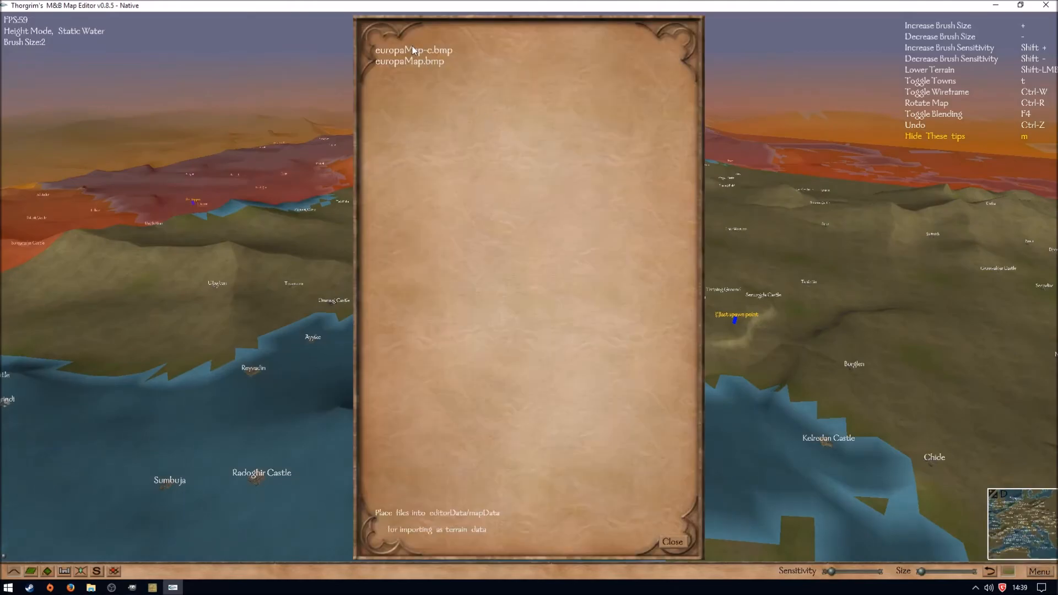
left_click(407, 62)
- Survey the imported Europe terrain from several sides, examining the coastlines, mountains and the areas beyond the map border
left_click_drag(502, 331, 937, 276)
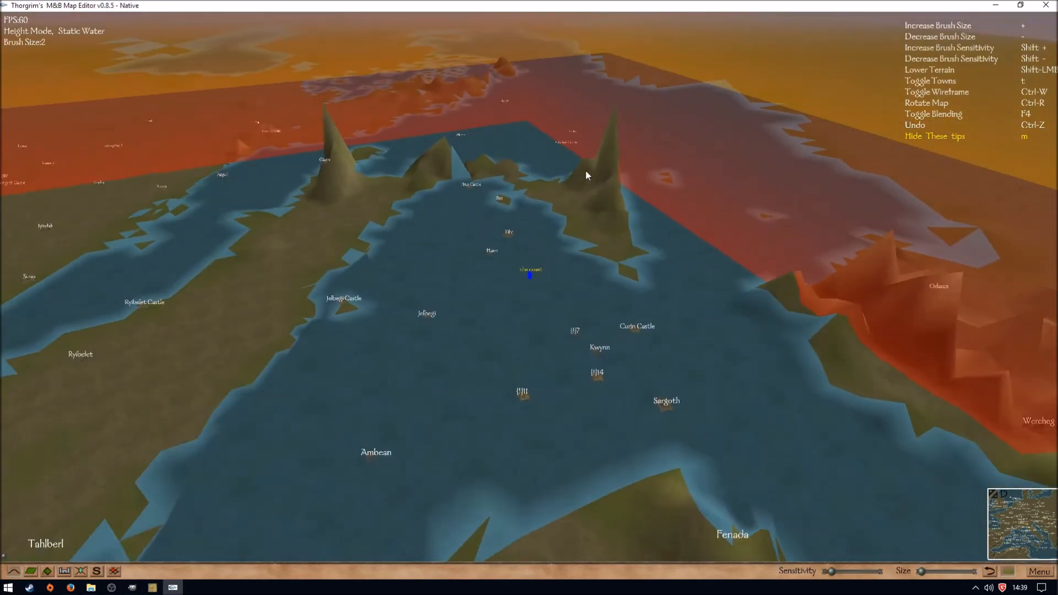
left_click_drag(623, 337, 680, 312)
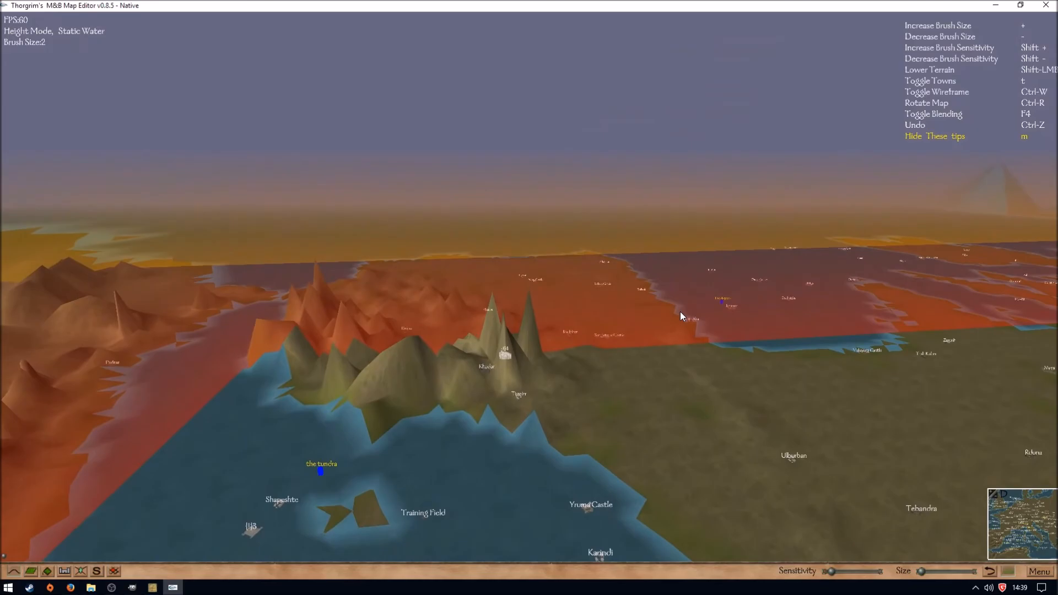
scroll(680, 312, "down", 3)
left_click_drag(680, 312, 621, 326)
key("w")
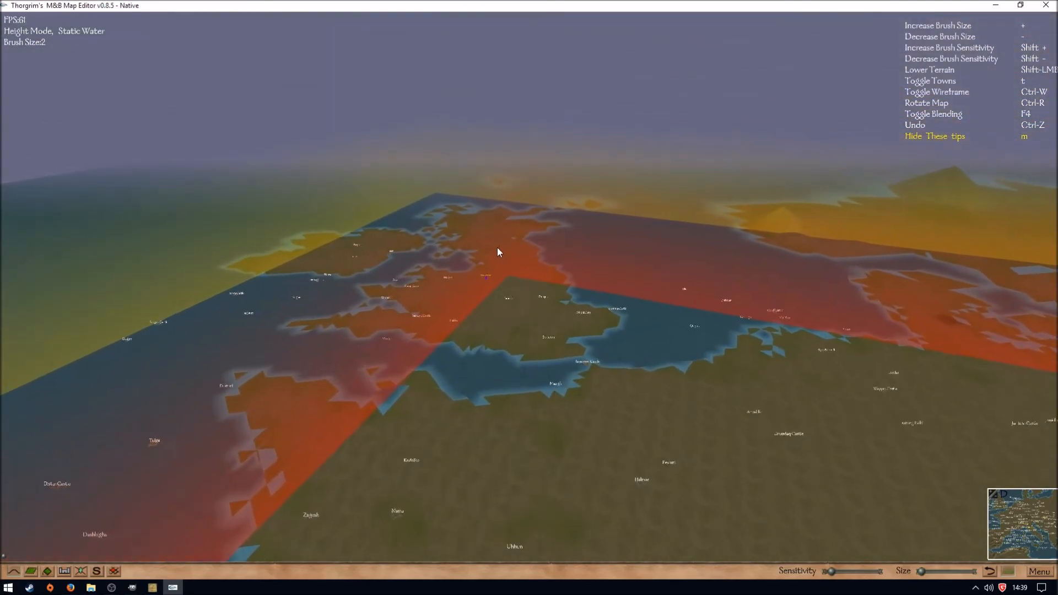
left_click_drag(502, 358, 682, 432)
key("w")
key("w")
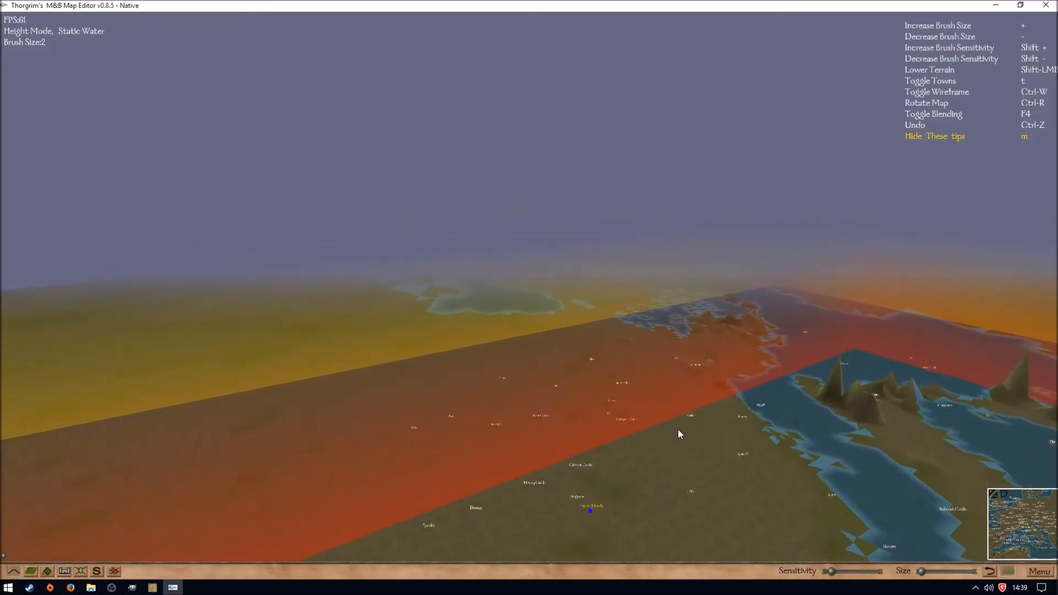
key("w")
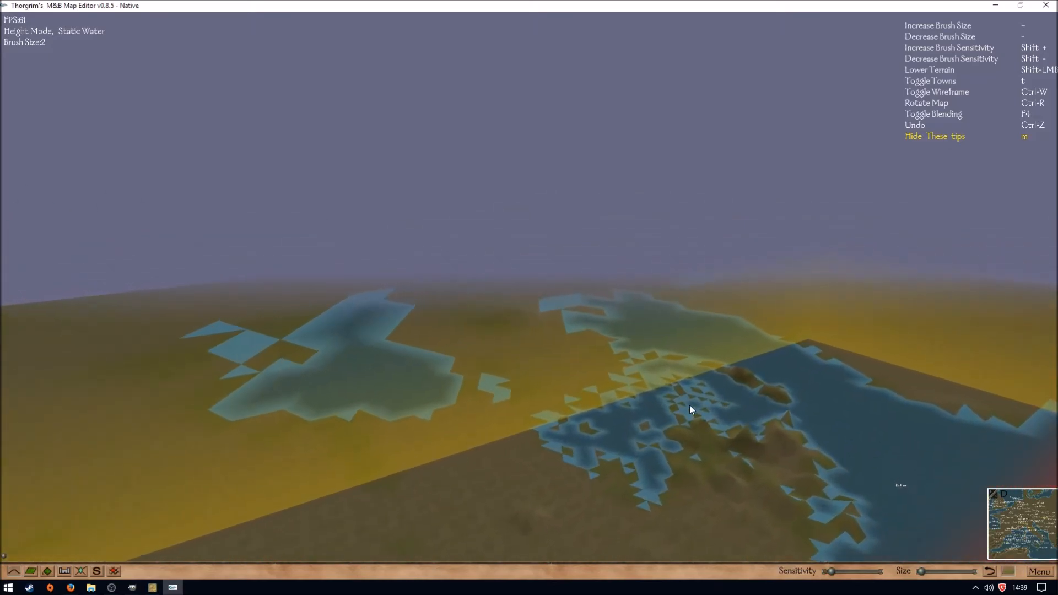
key("w")
left_click_drag(626, 449, 308, 430)
key("w")
key("s")
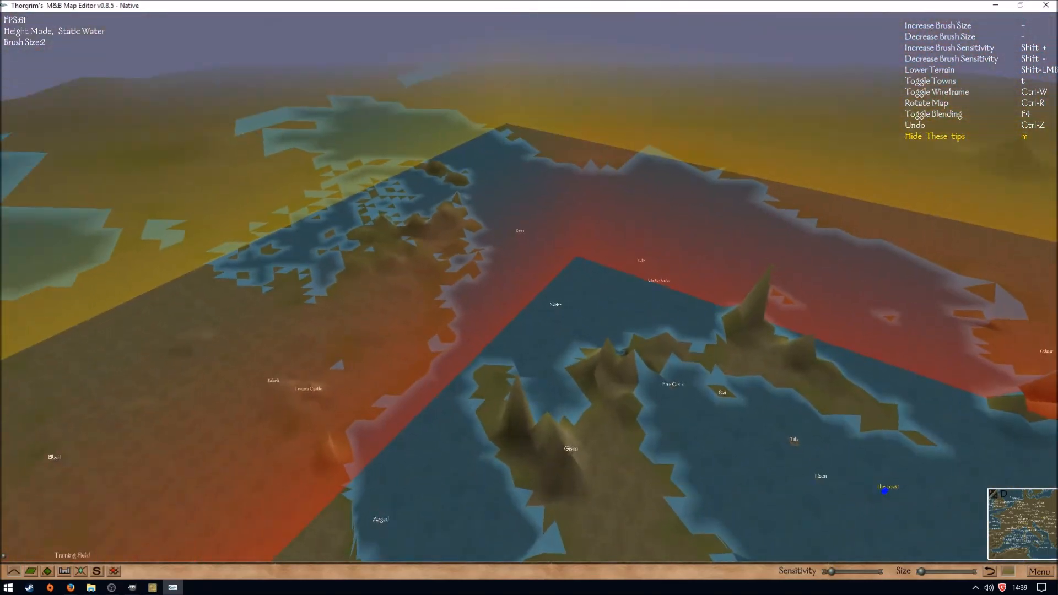
- Examine the steep mountain peaks around Gisim up close to judge the terrain heights
left_click_drag(557, 298, 651, 327)
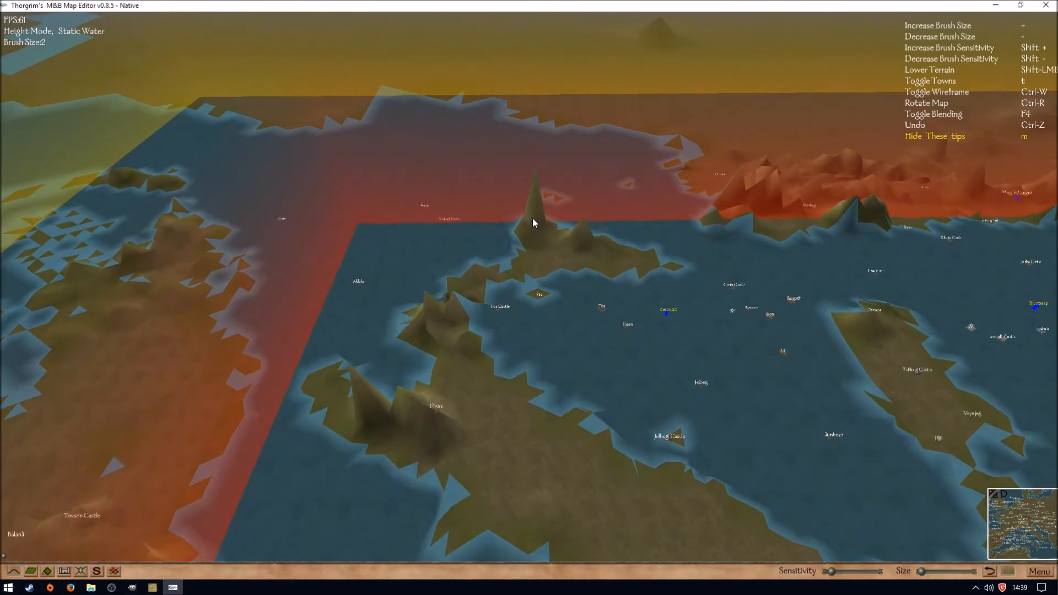
key("w")
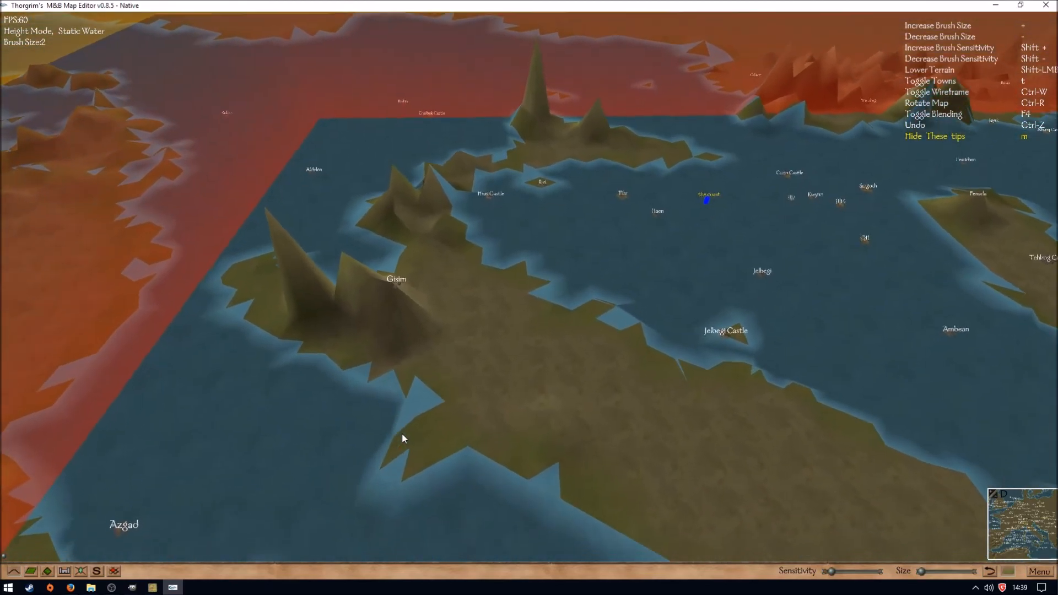
scroll(401, 433, "up", 5)
left_click_drag(402, 433, 508, 344)
scroll(508, 345, "up", 3)
scroll(508, 345, "up", 2)
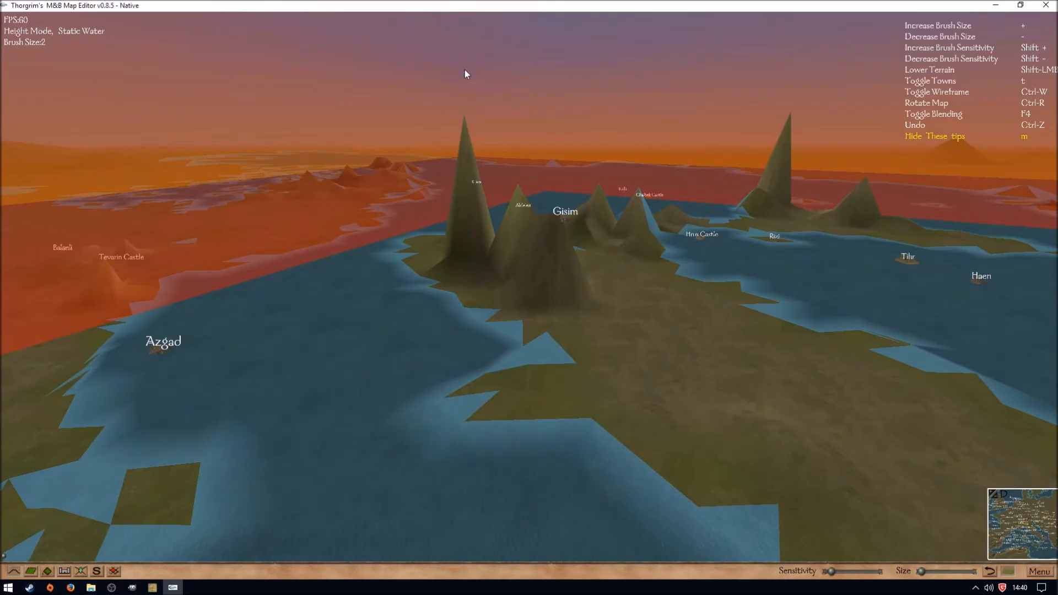
- Switch to the height map image in GIMP and try a Colourise adjustment with saturation 0 and lightness -41
mouse_move(135, 585)
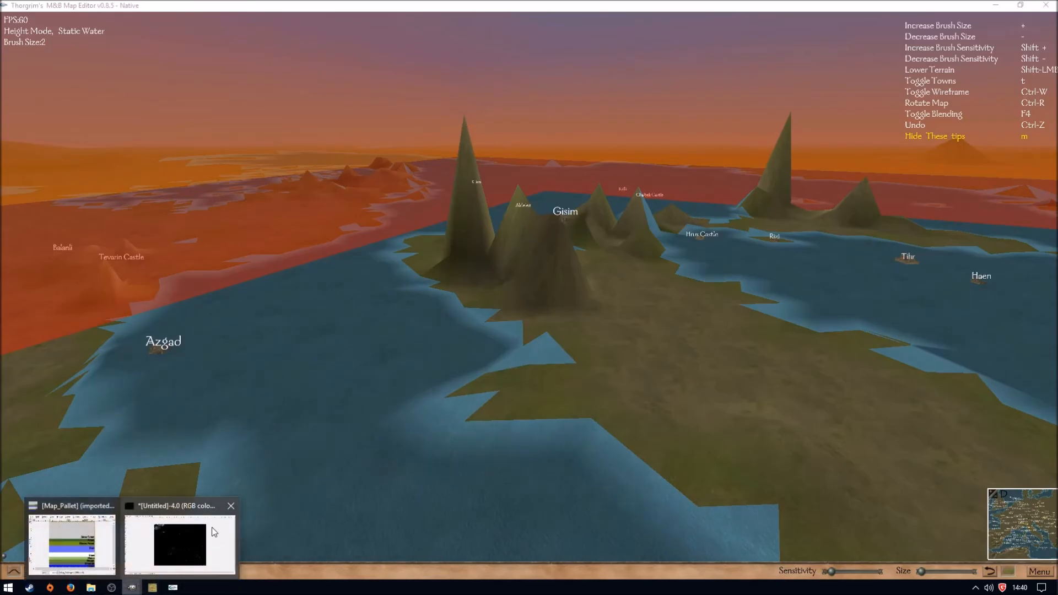
left_click(182, 534)
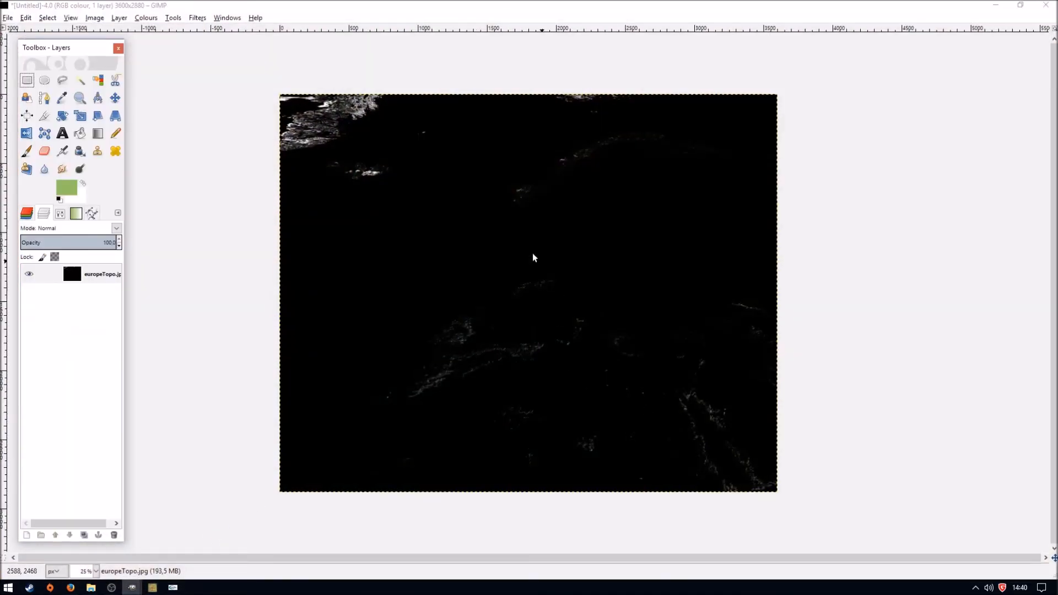
left_click(173, 588)
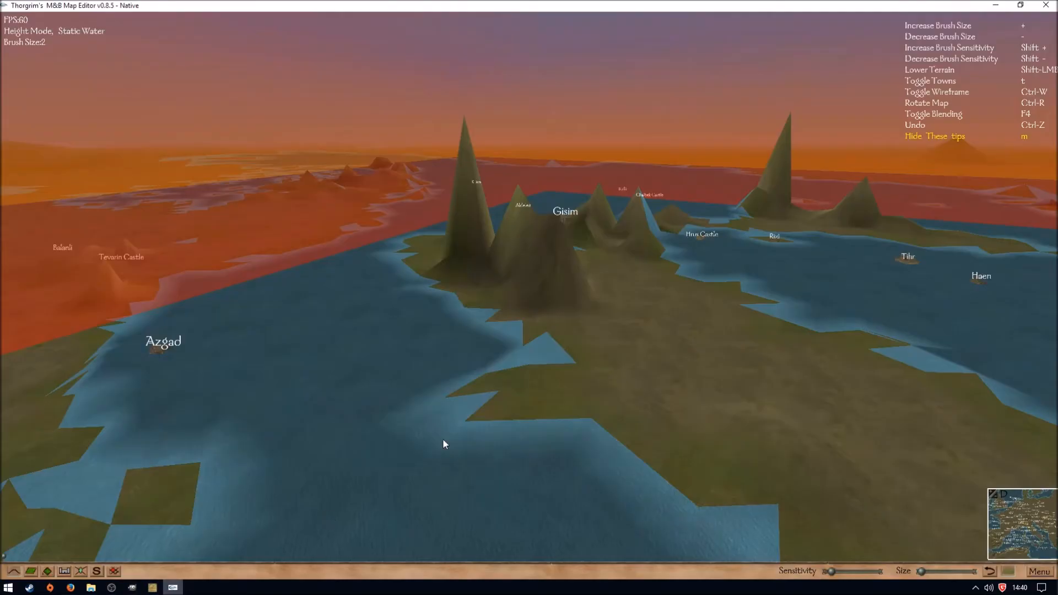
mouse_move(132, 590)
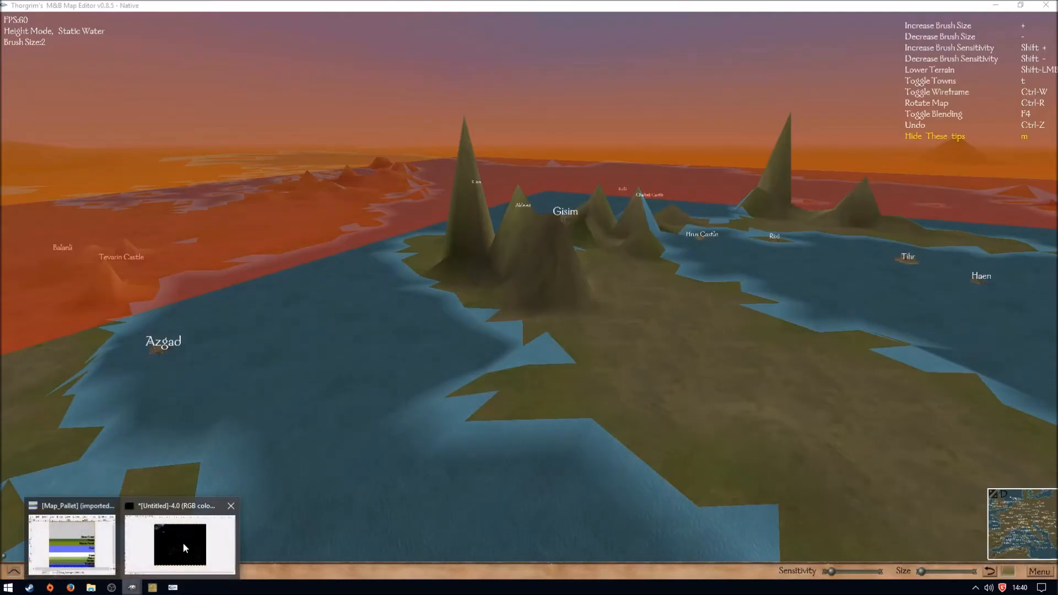
left_click(171, 543)
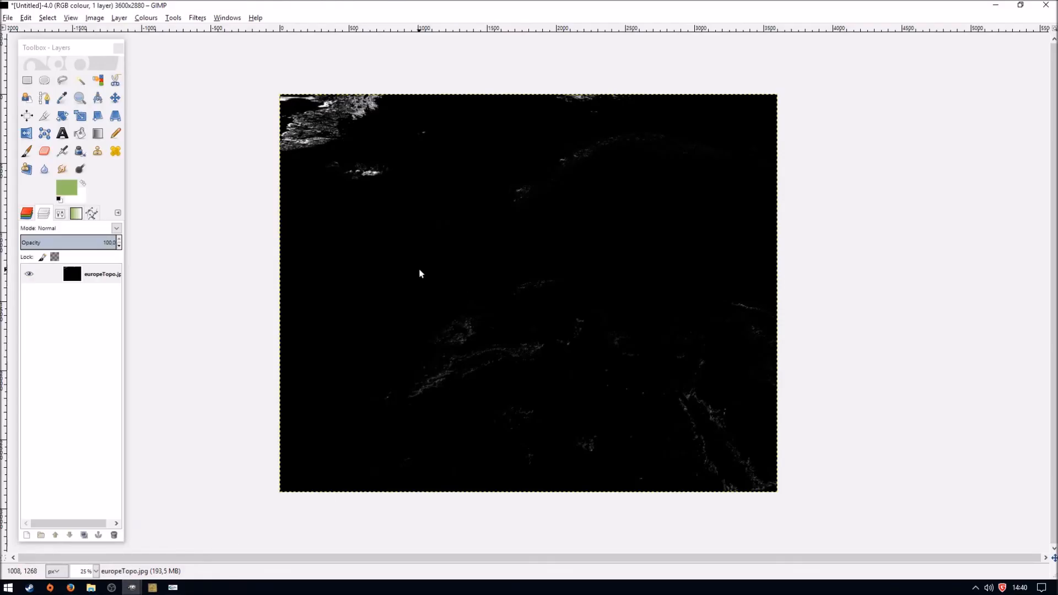
left_click(146, 17)
left_click(165, 60)
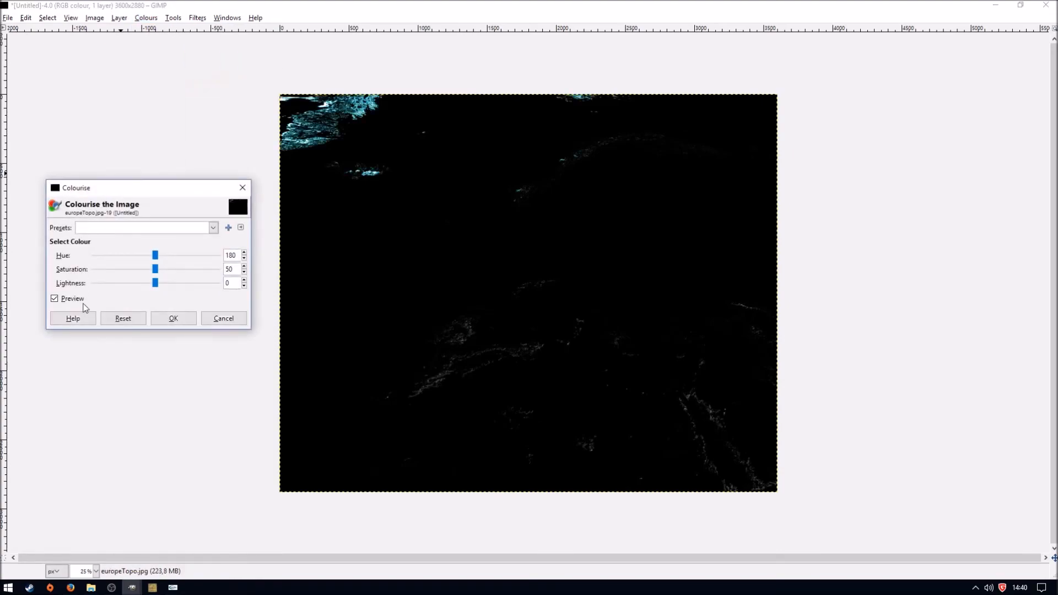
left_click_drag(155, 284, 133, 289)
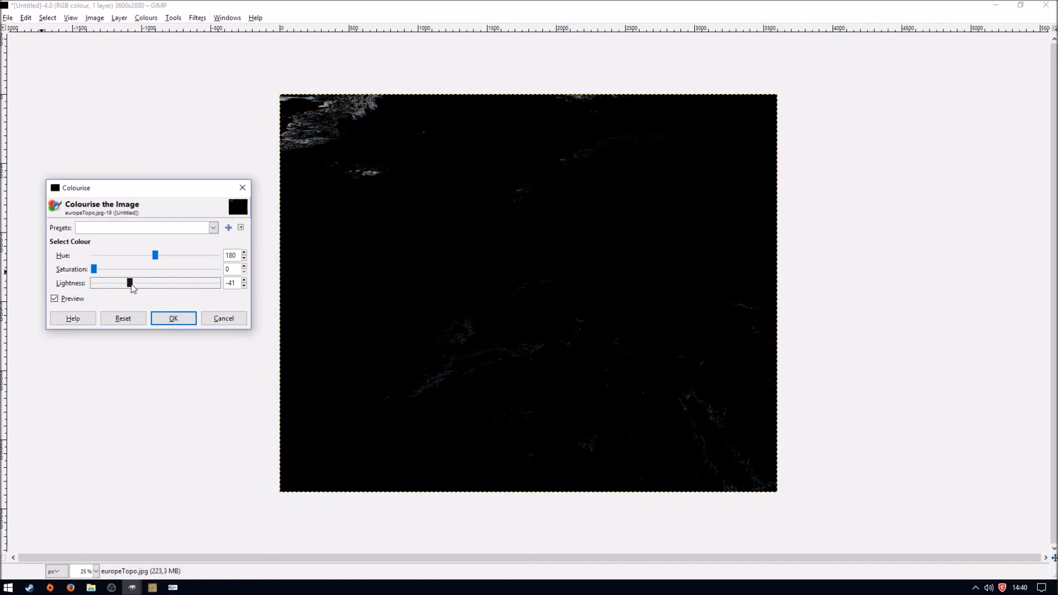
left_click_drag(133, 287, 133, 288)
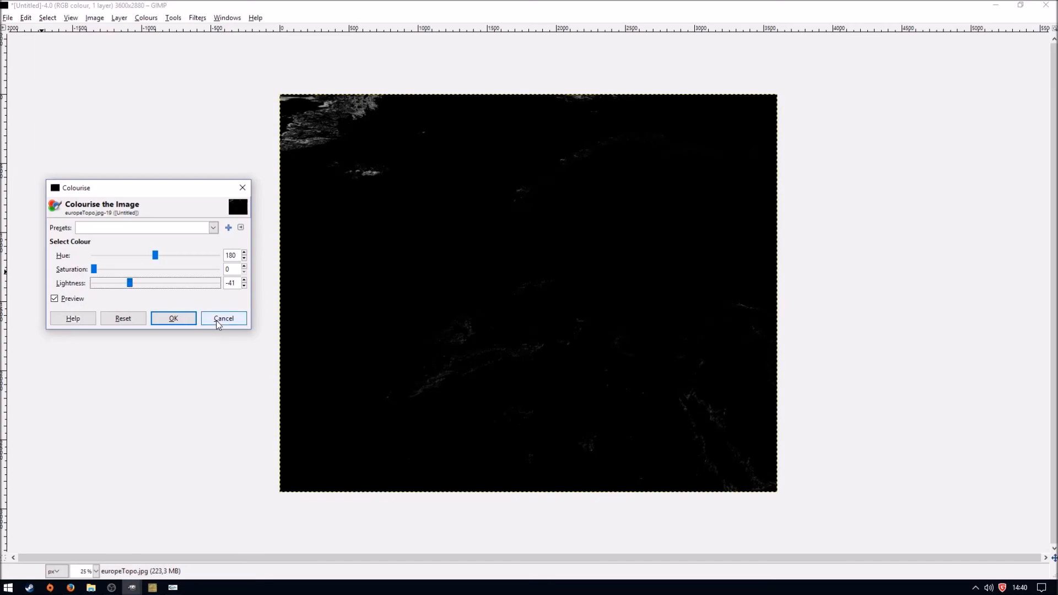
left_click(222, 318)
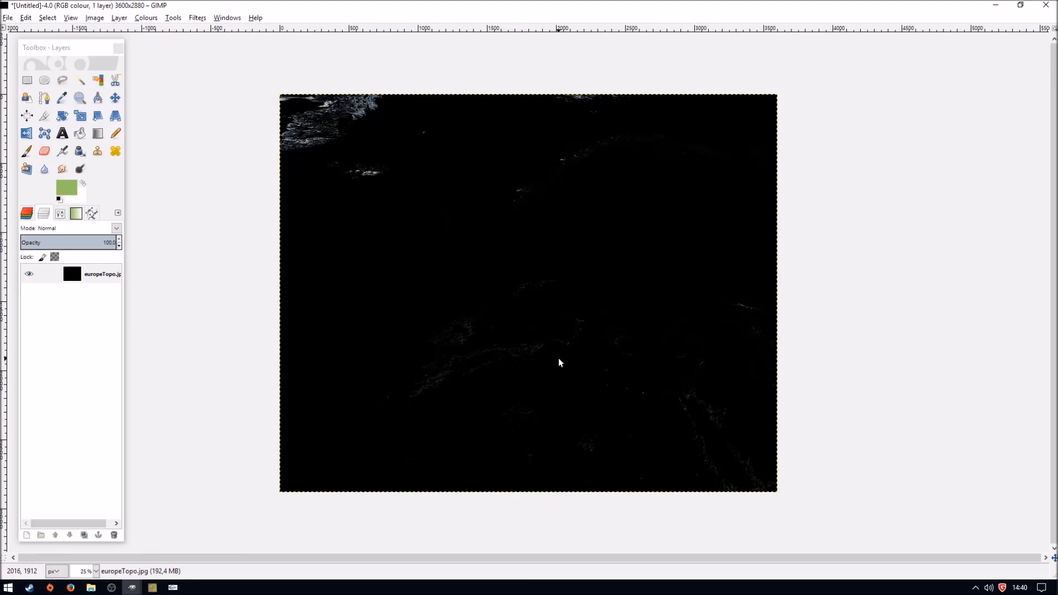
- Return to Thorgrim's Map Editor and close both the editor and MapManager
left_click(132, 587)
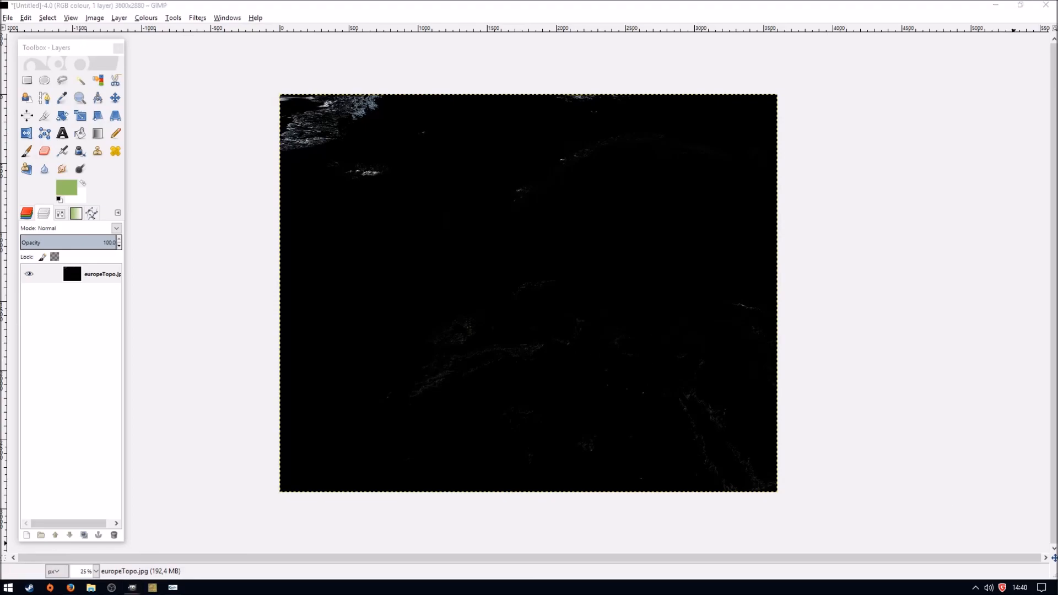
left_click(171, 591)
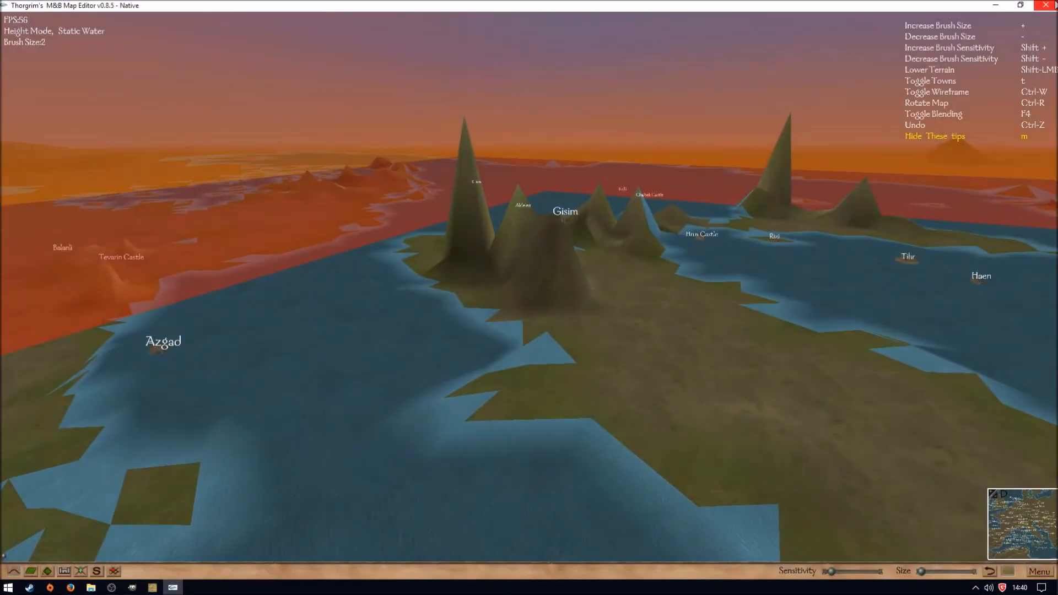
left_click(1046, 4)
left_click(581, 332)
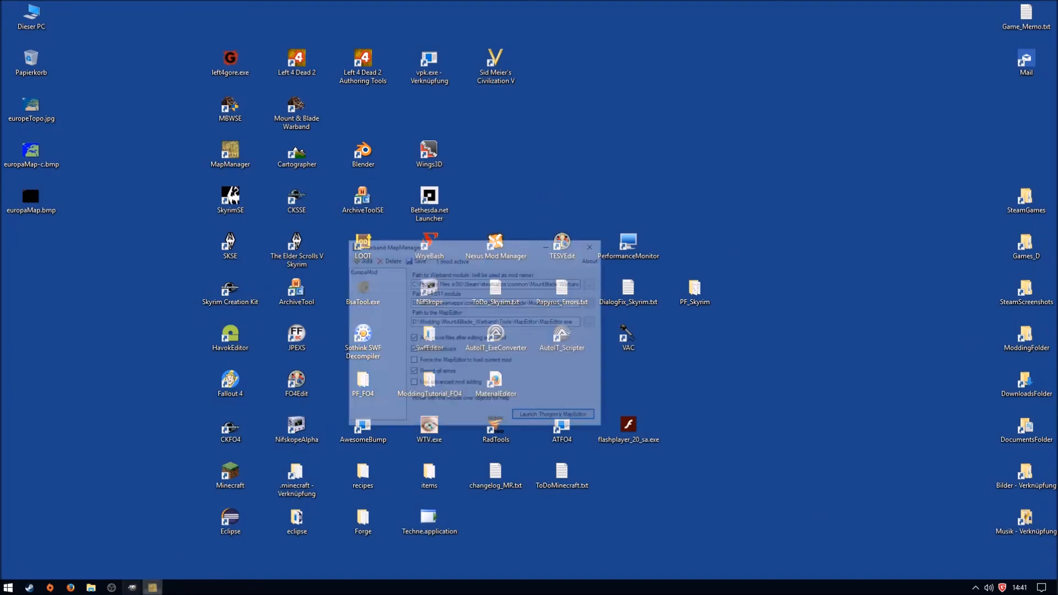
left_click(661, 190)
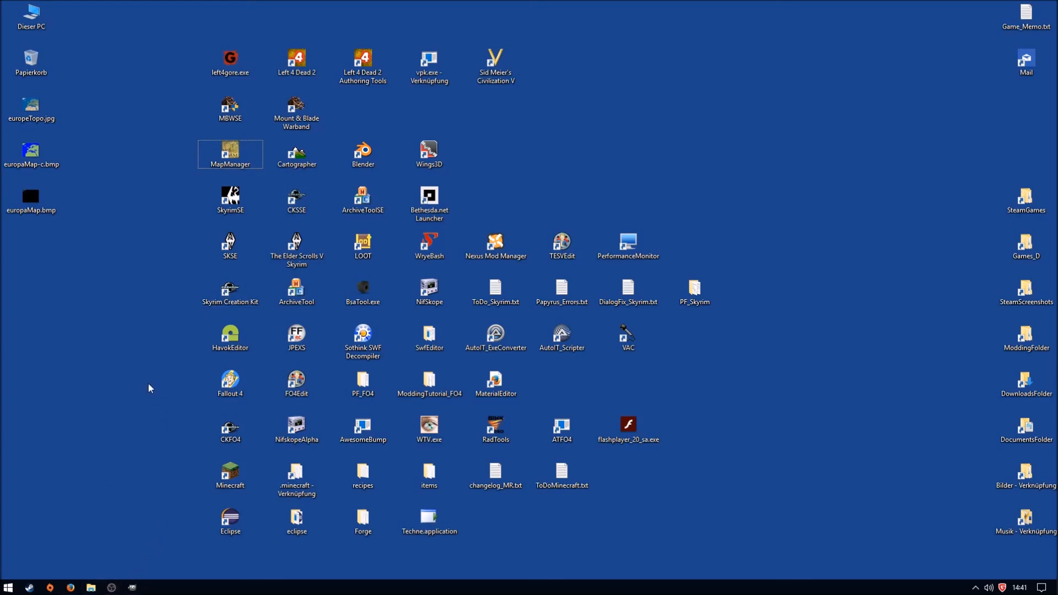
left_click(111, 588)
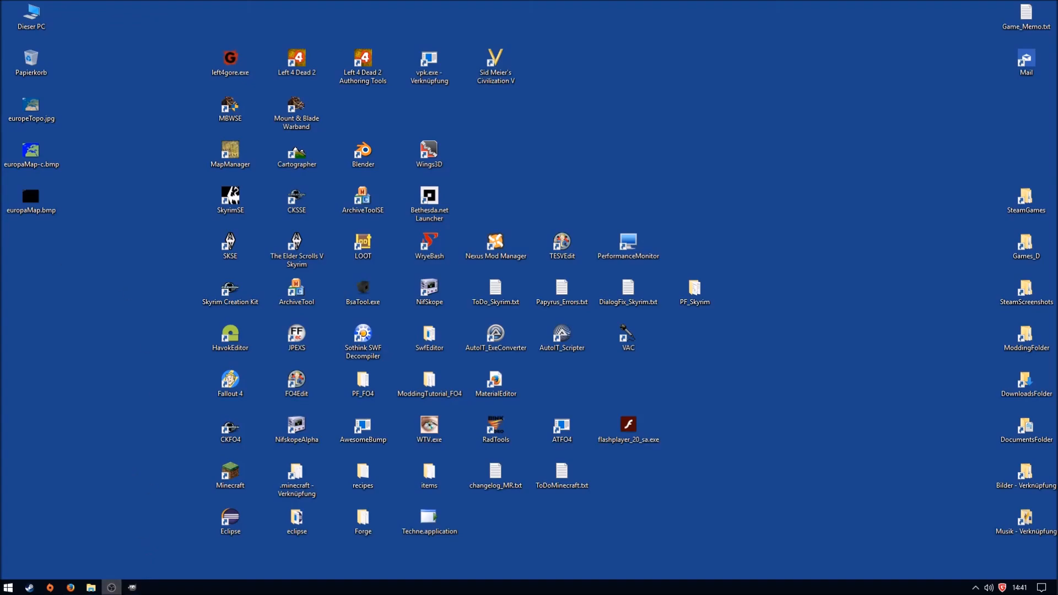